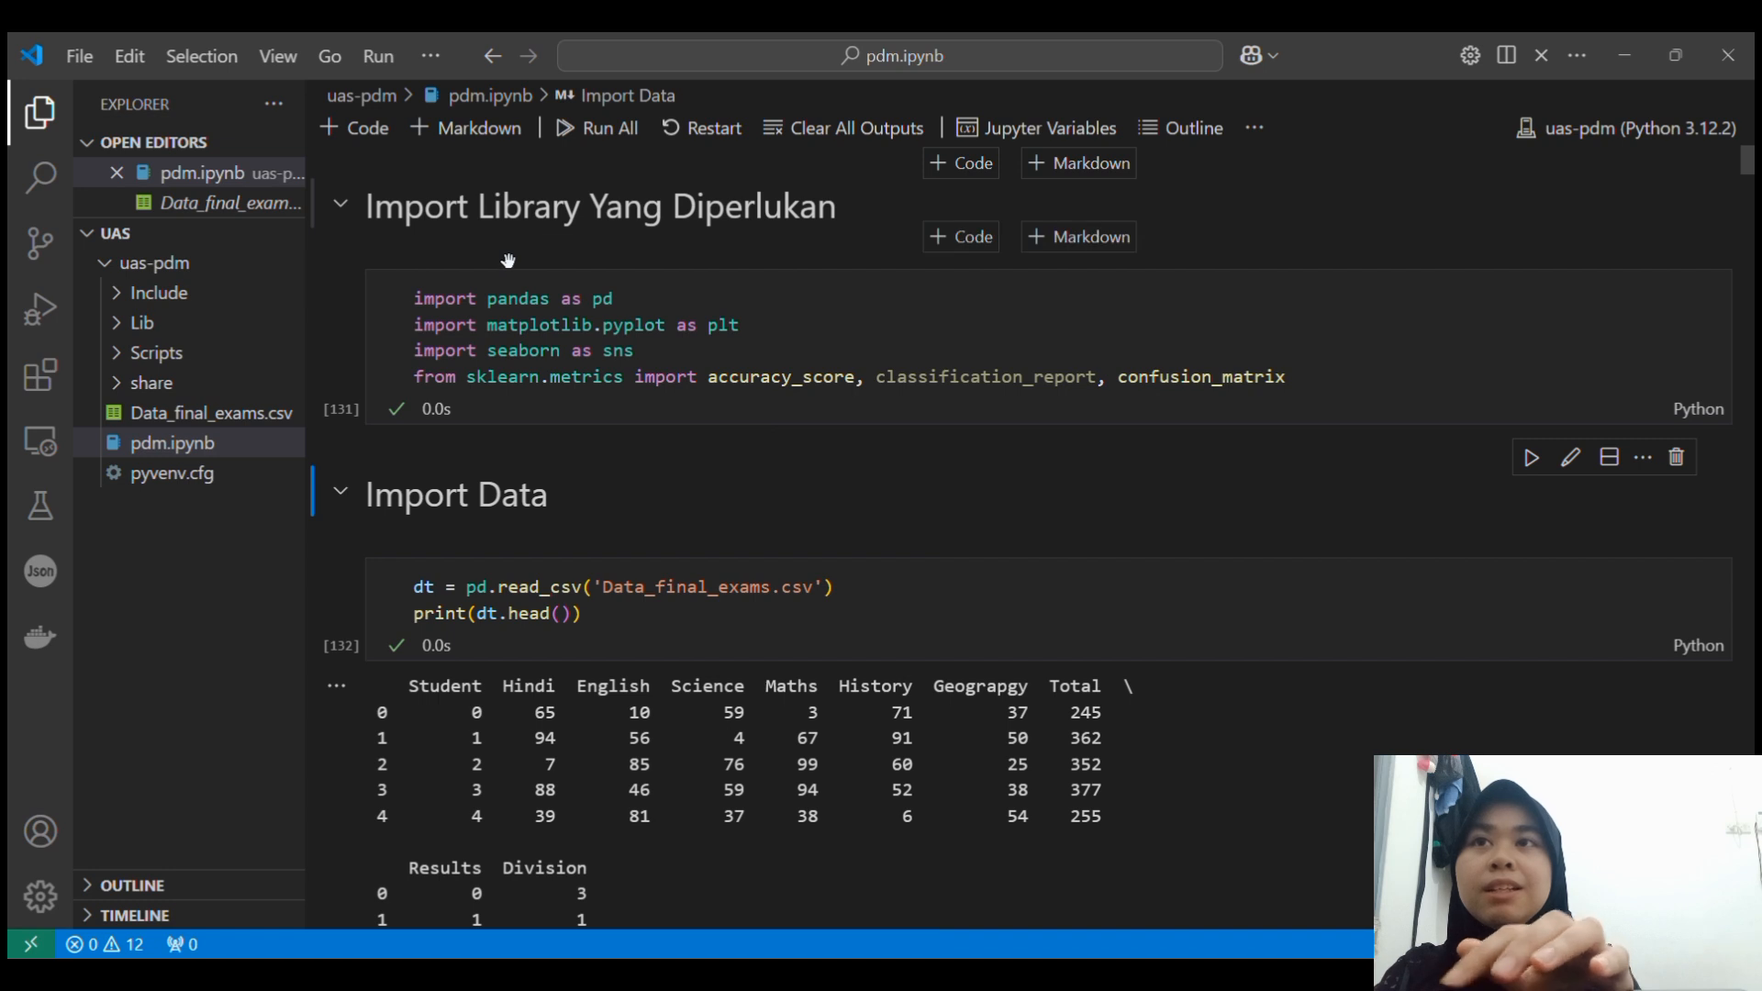
Open Data_final_exams.csv and look through its student score rows.
click(236, 412)
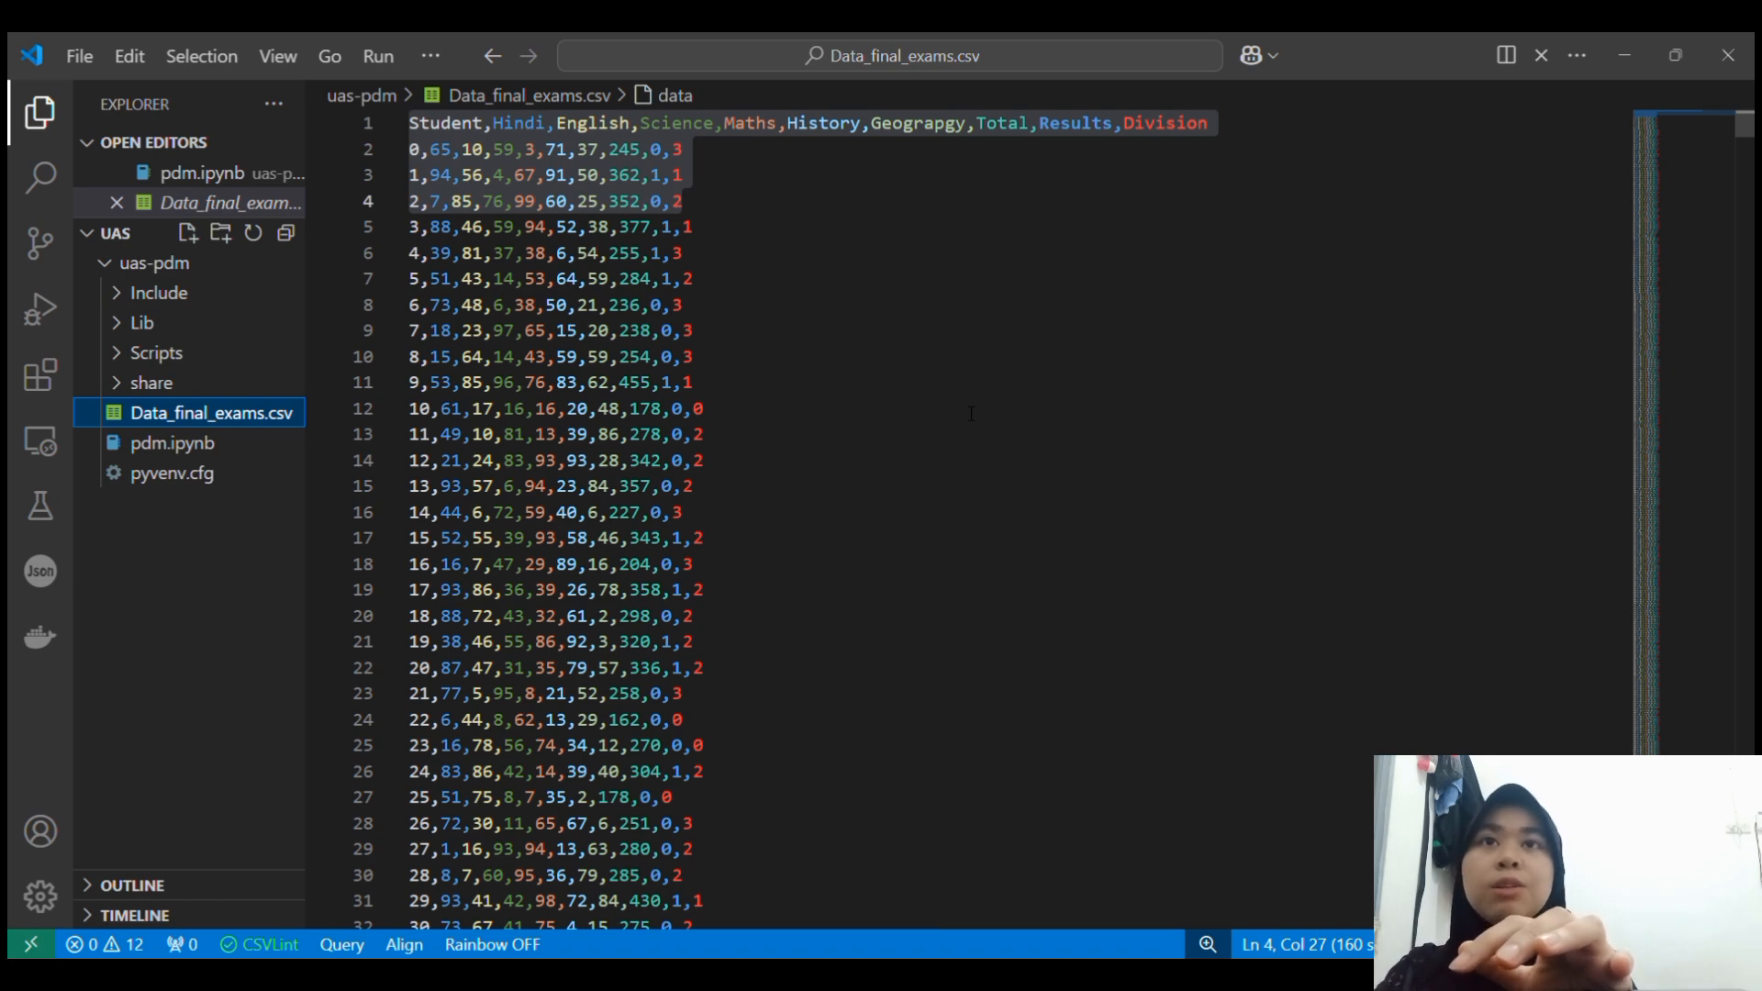
scroll(971, 414, down, 20)
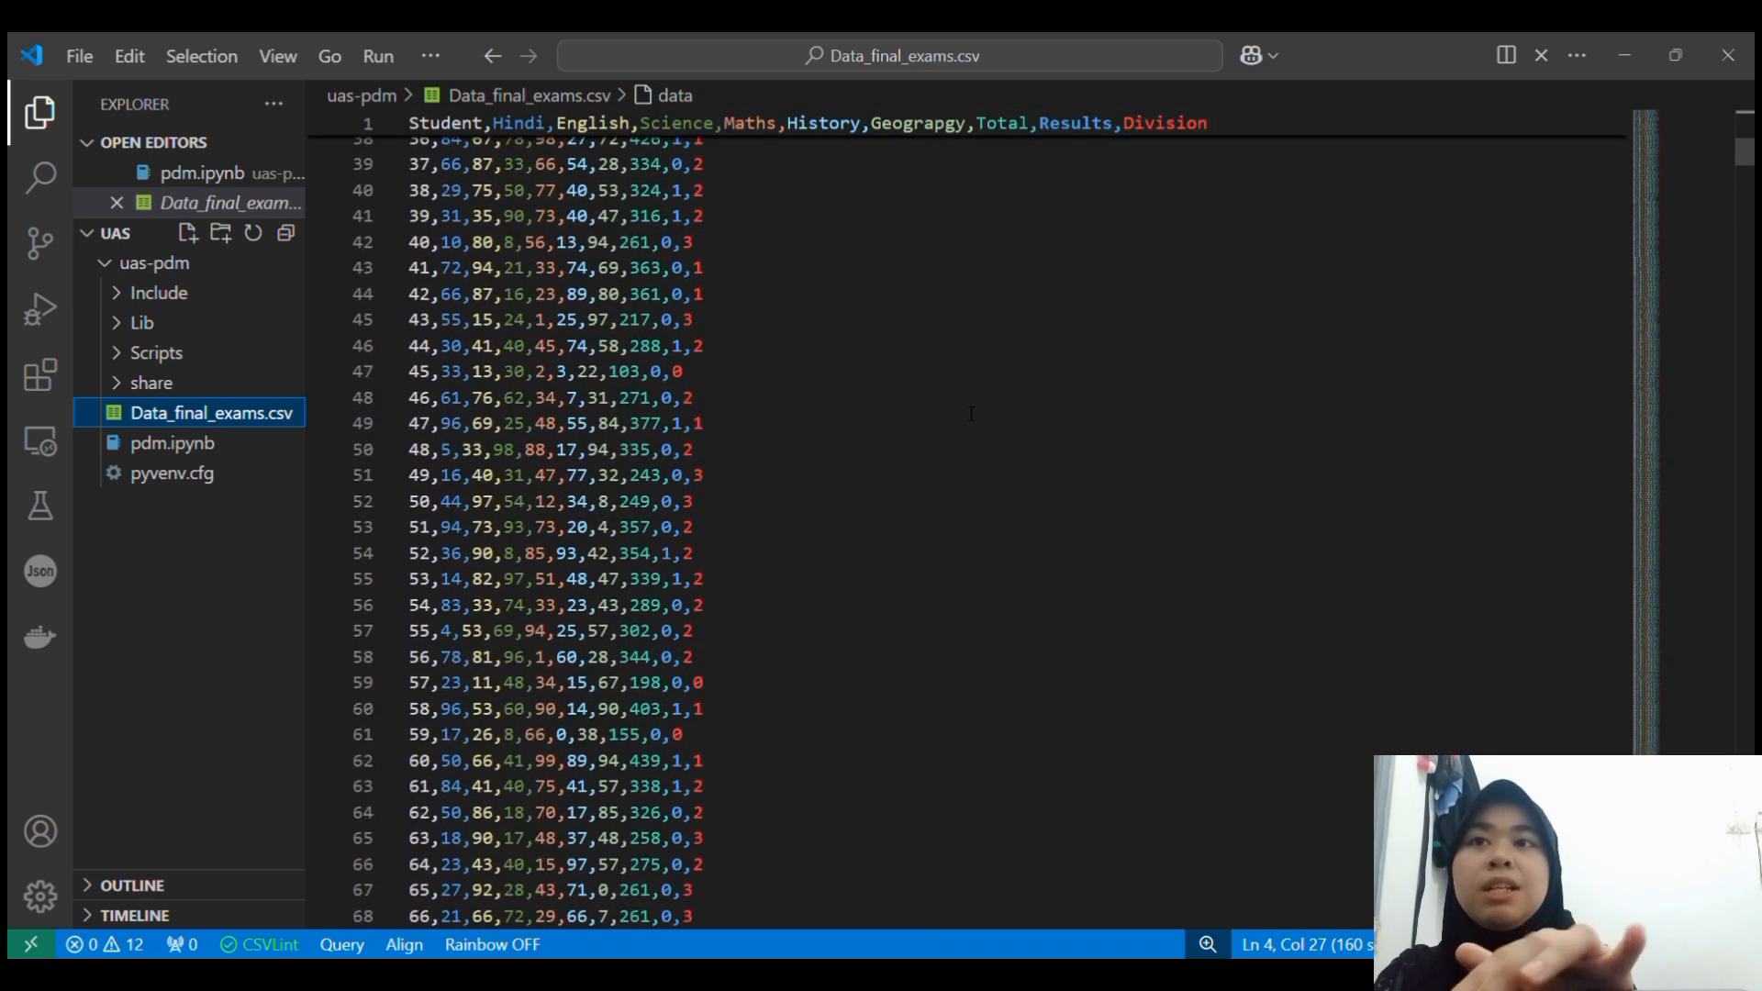
scroll(971, 414, down, 20)
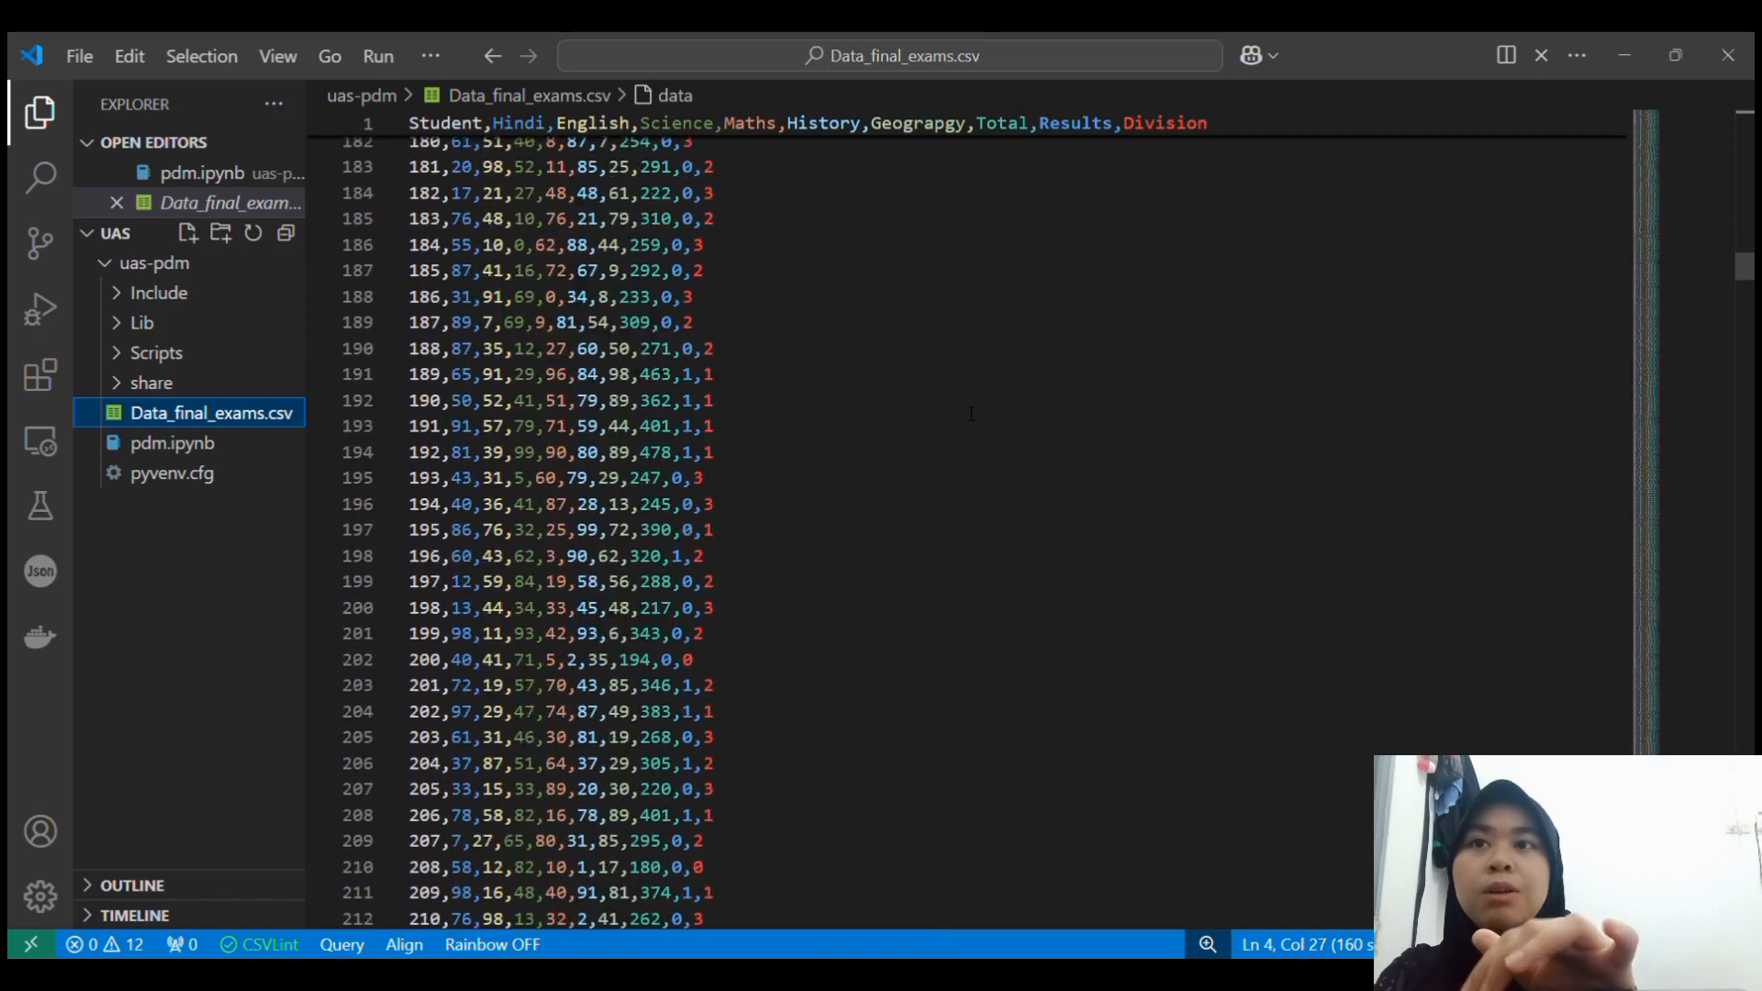
scroll(970, 414, down, 7)
scroll(970, 414, up, 20)
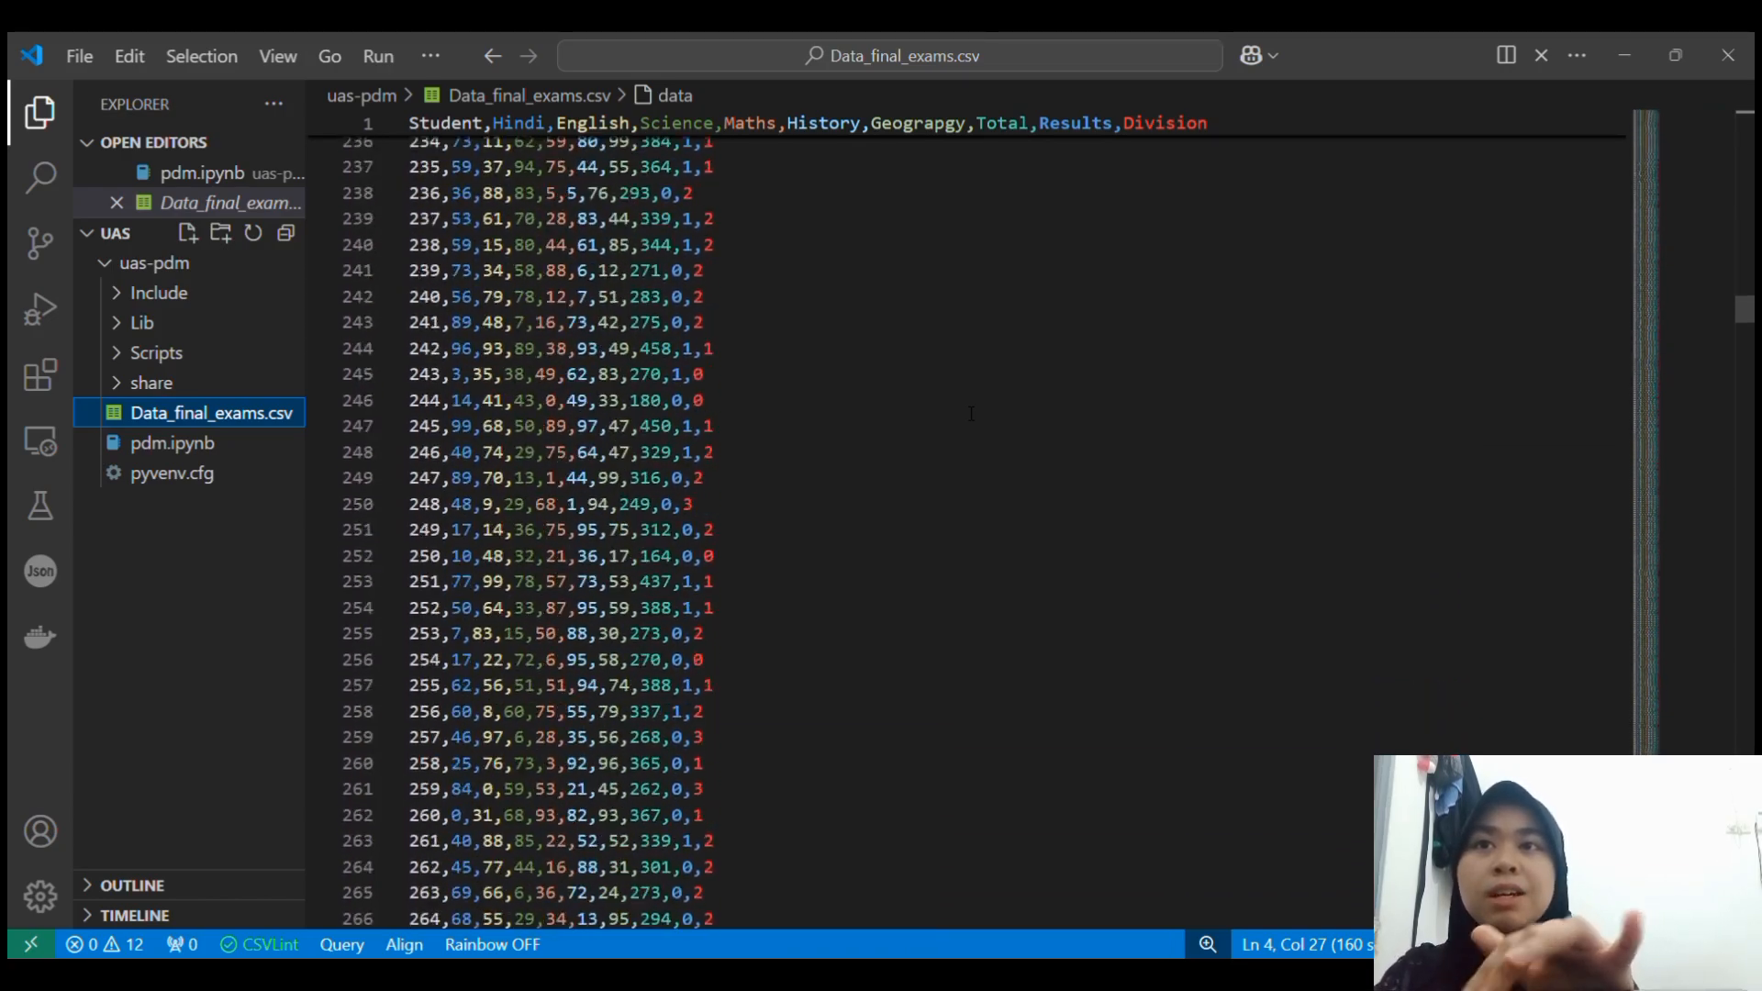
scroll(971, 414, up, 20)
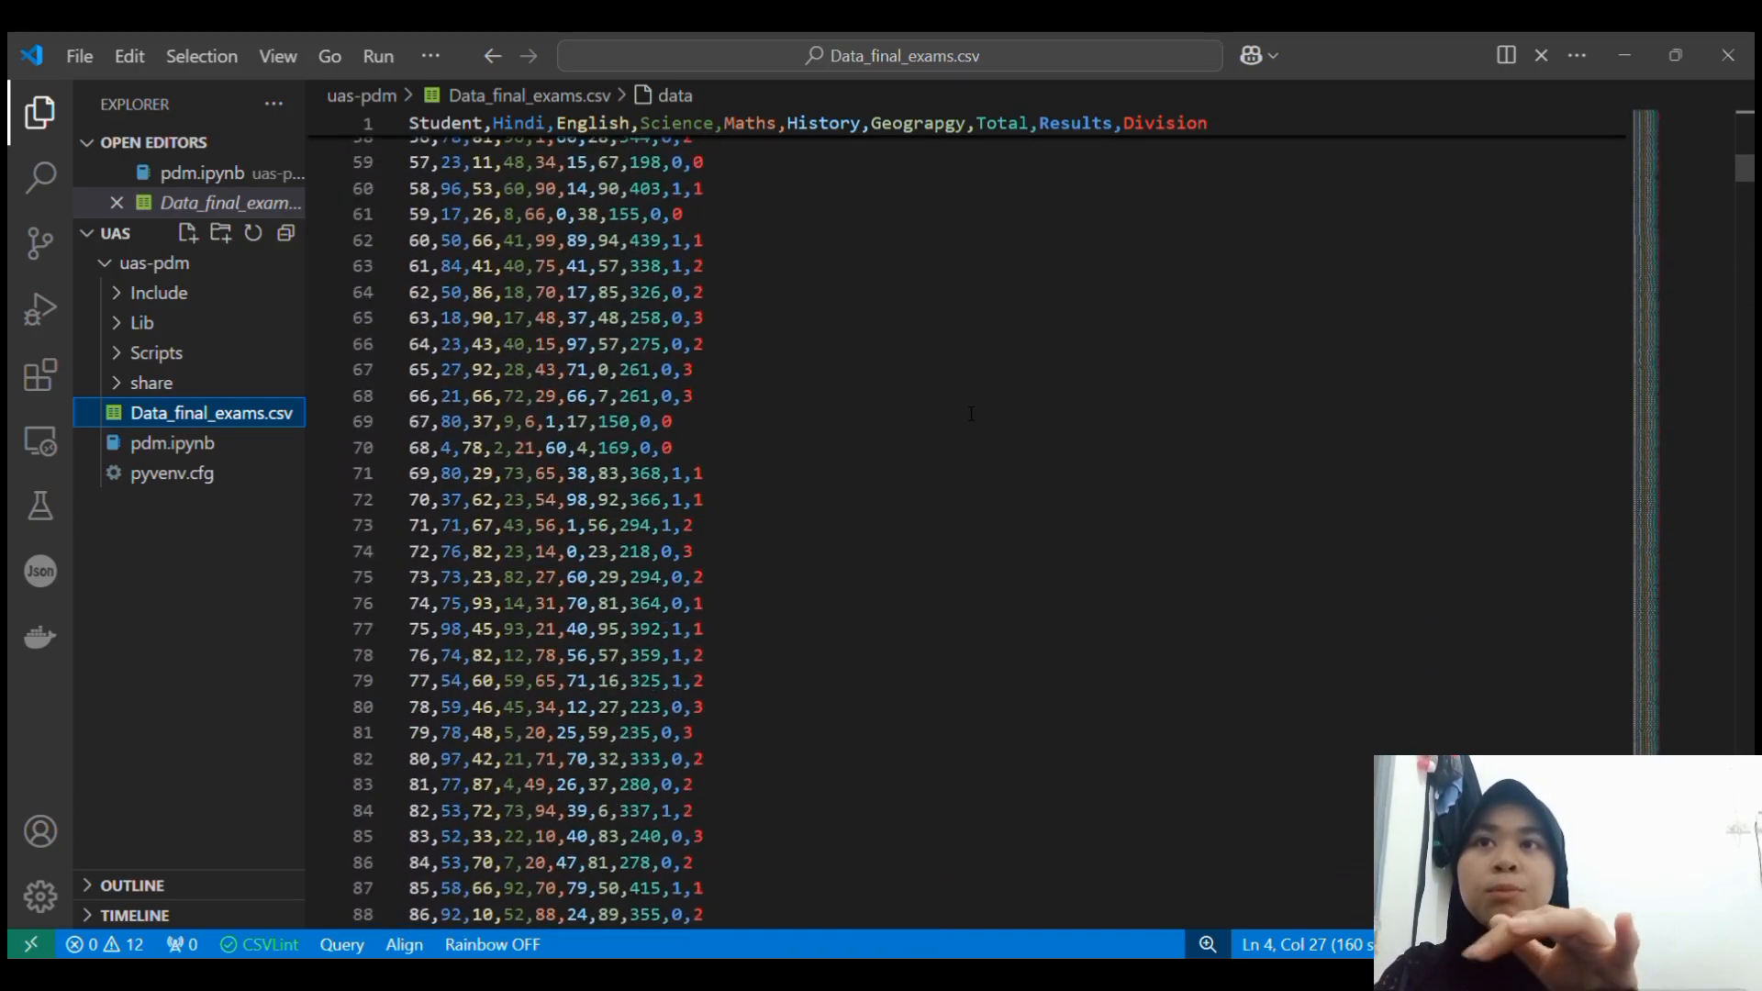
scroll(971, 414, down, 20)
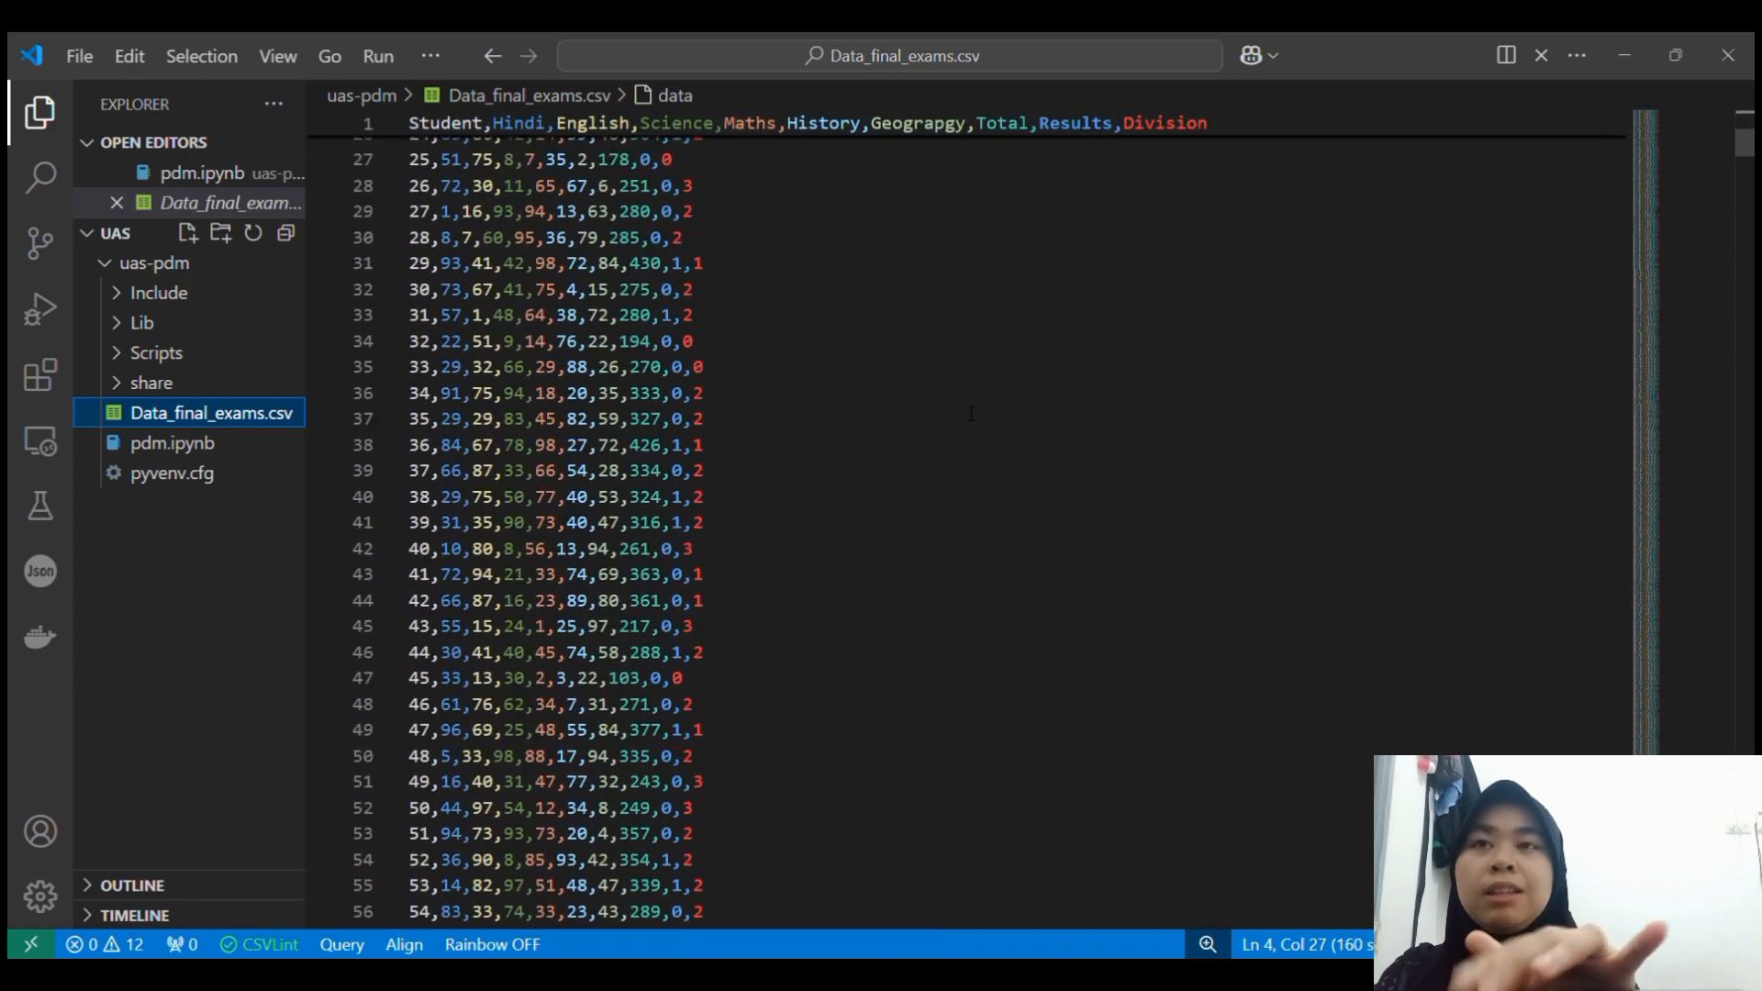
scroll(971, 413, down, 14)
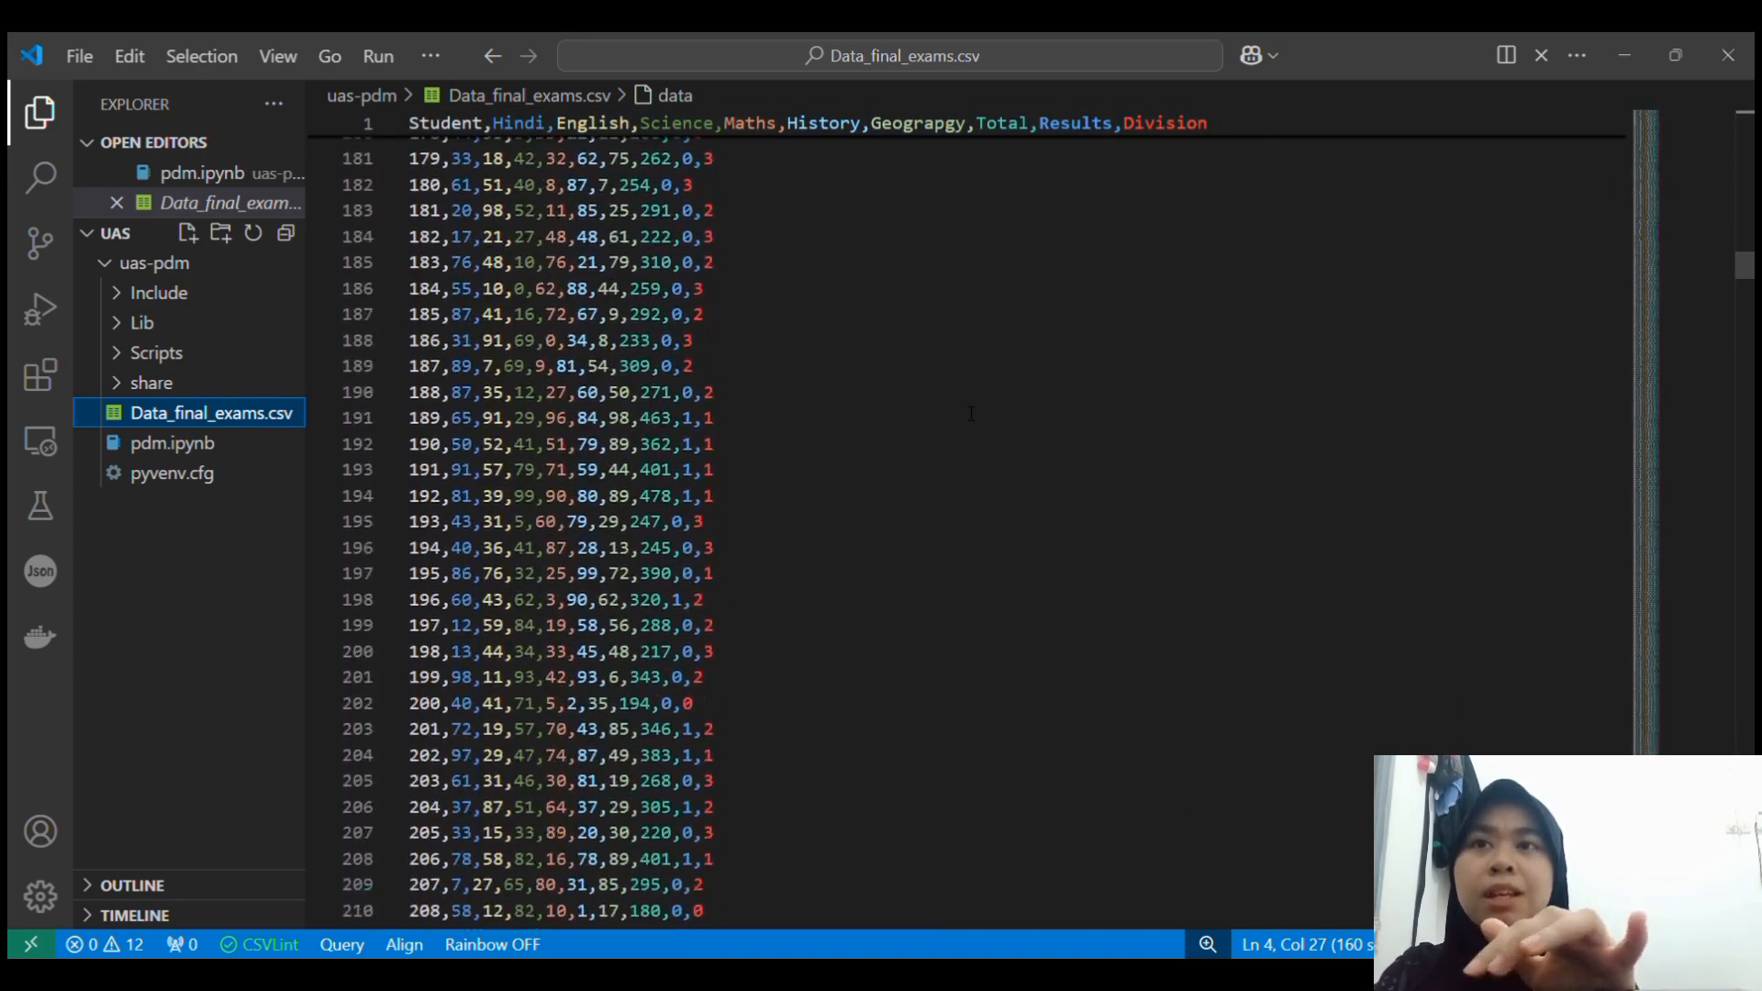
scroll(954, 655, up, 20)
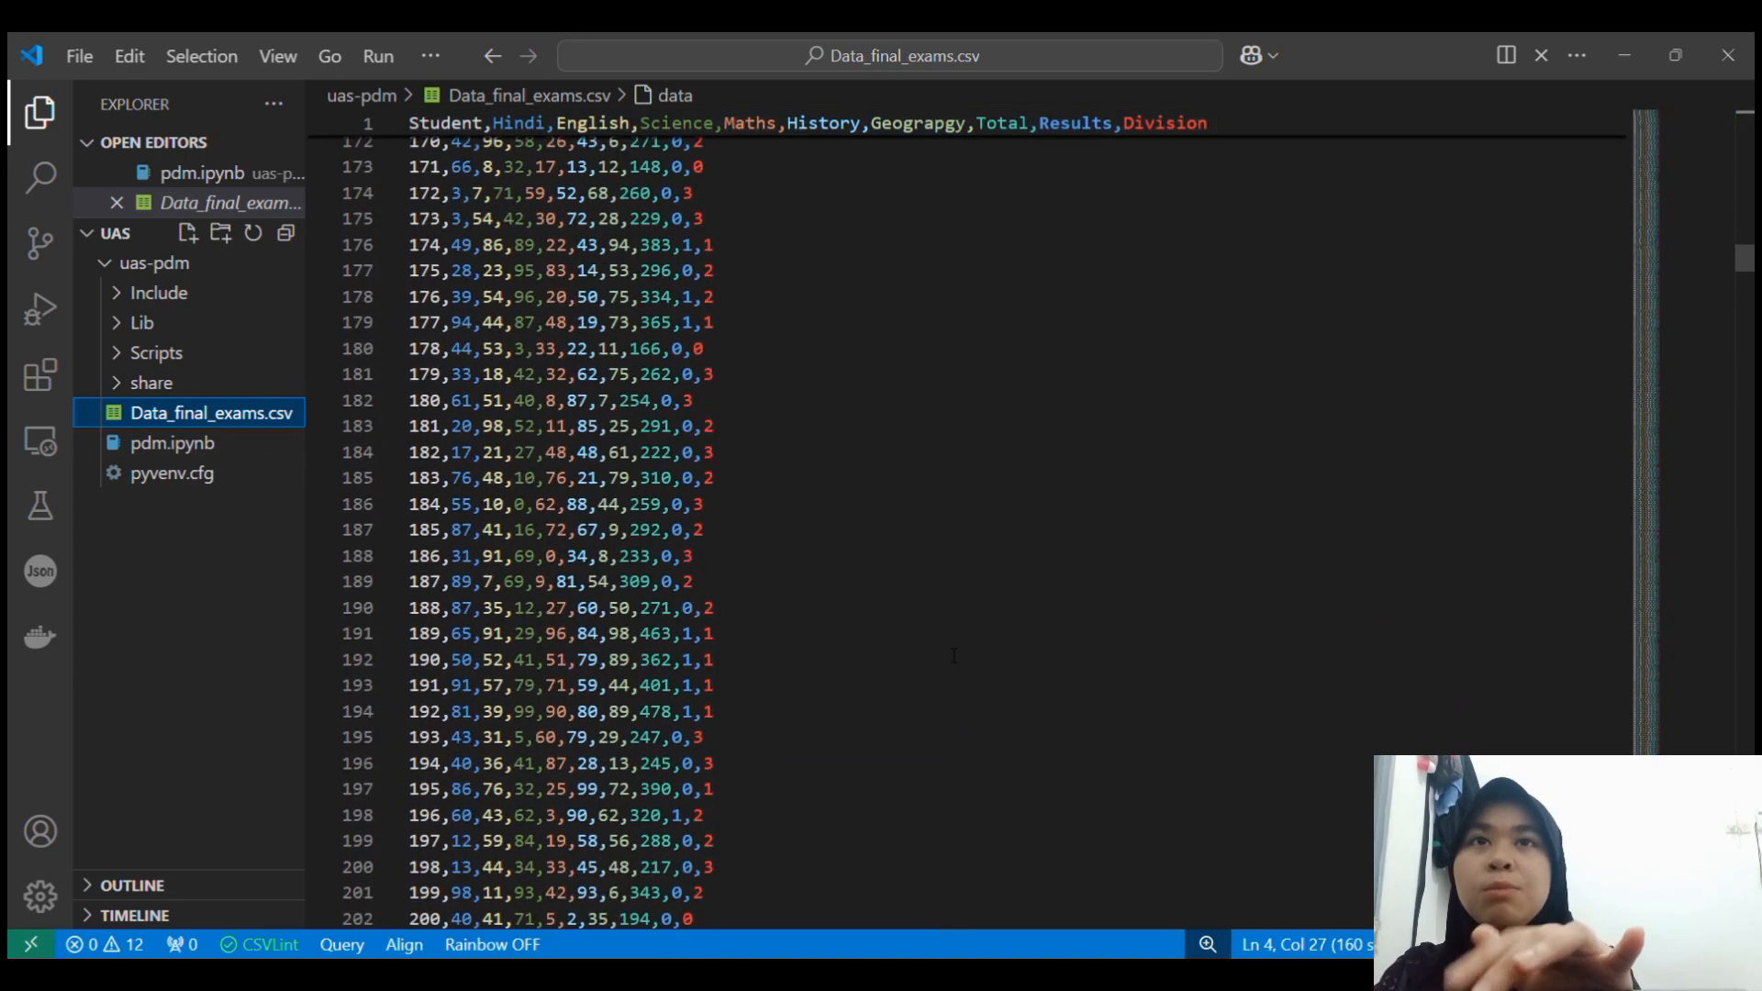
scroll(953, 655, up, 12)
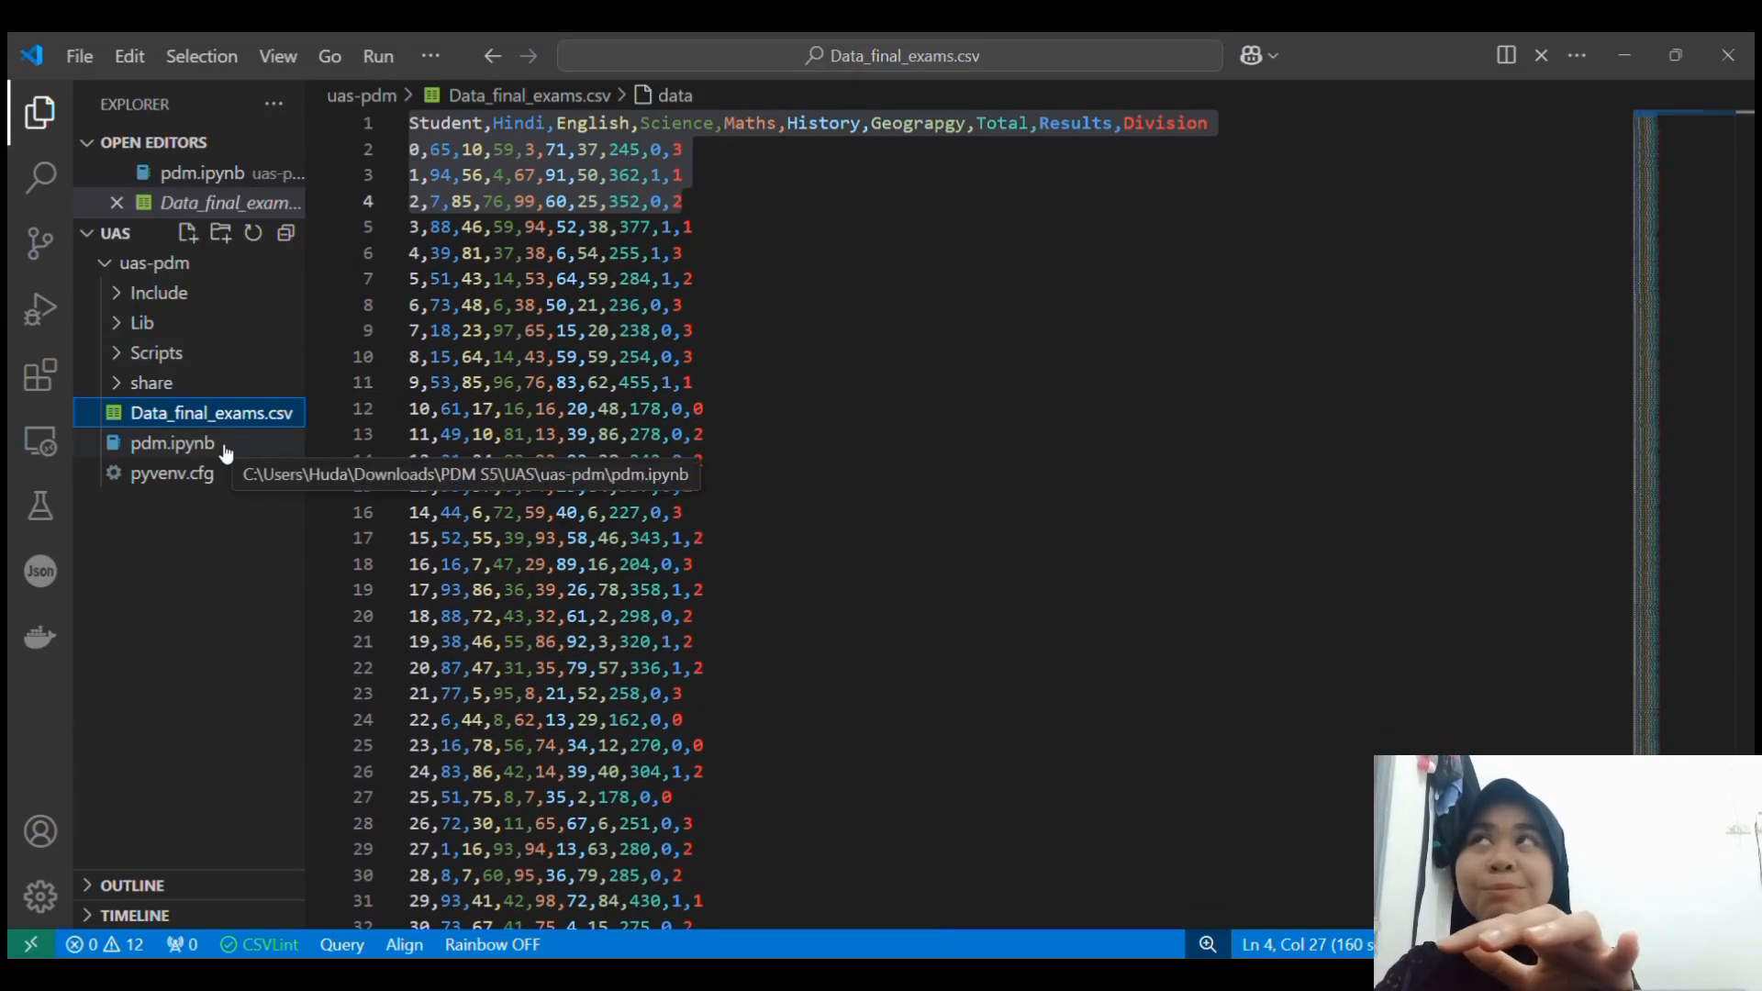
Return to pdm.ipynb and review the library imports and the Import Data cell with its dt.head() output.
click(225, 450)
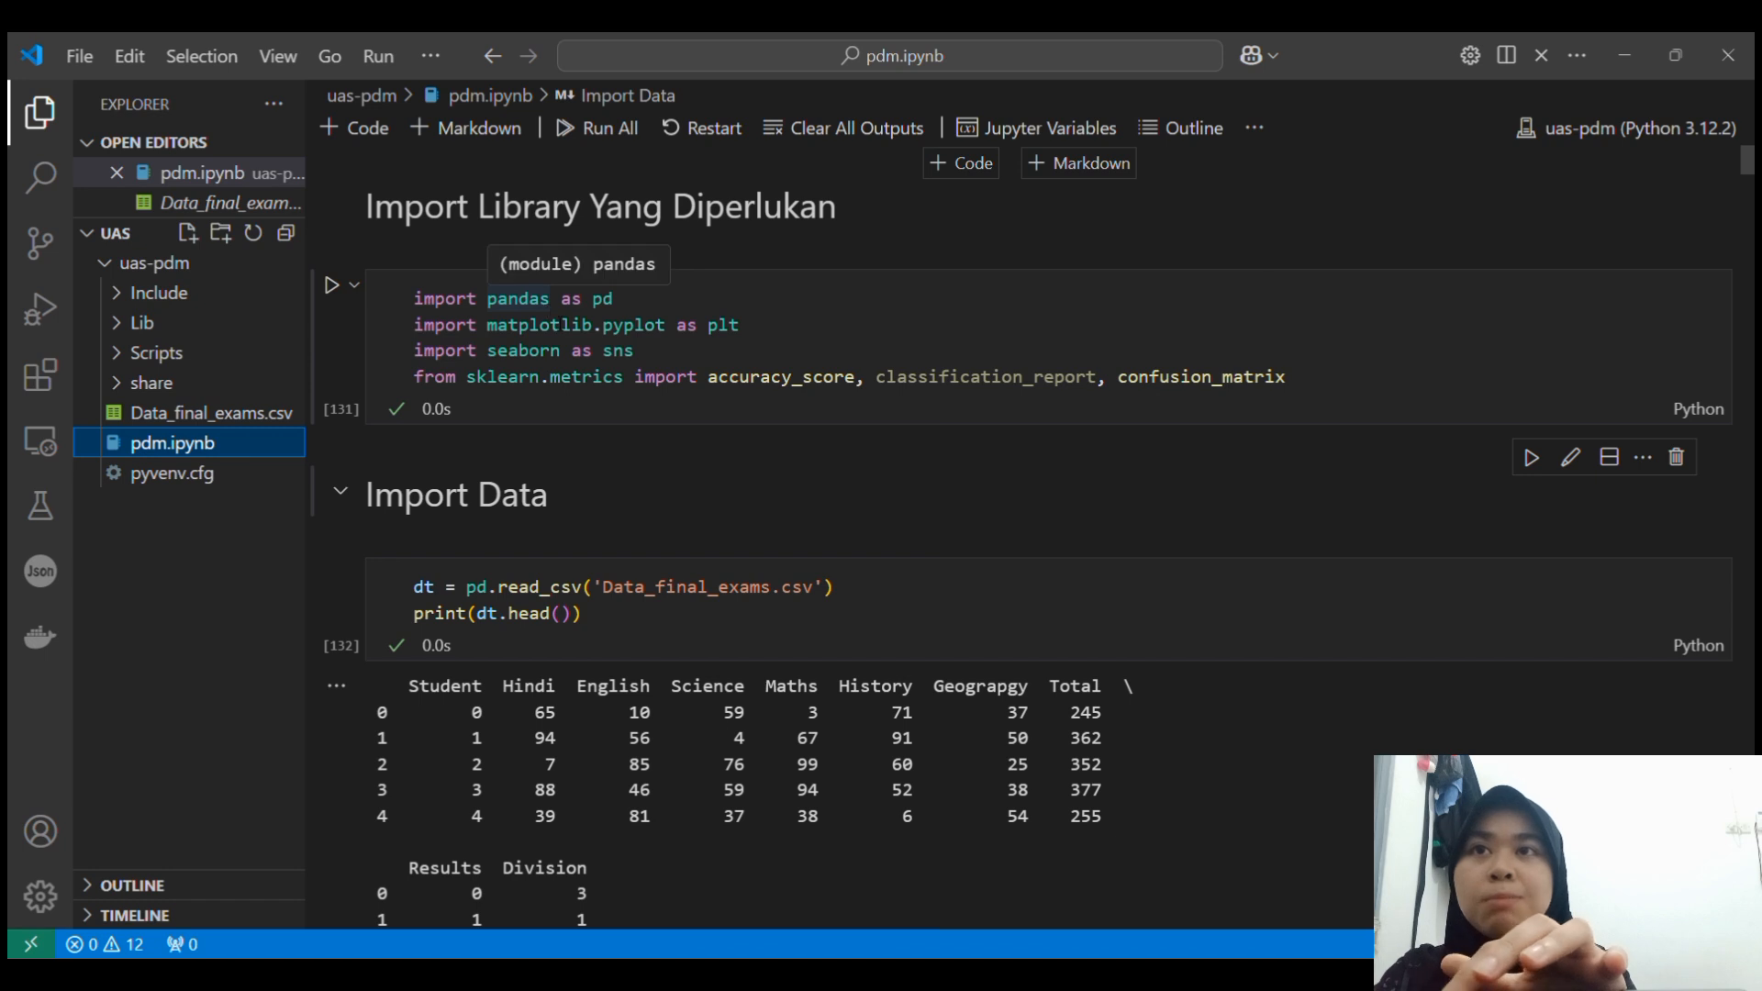
mouse_move(550, 326)
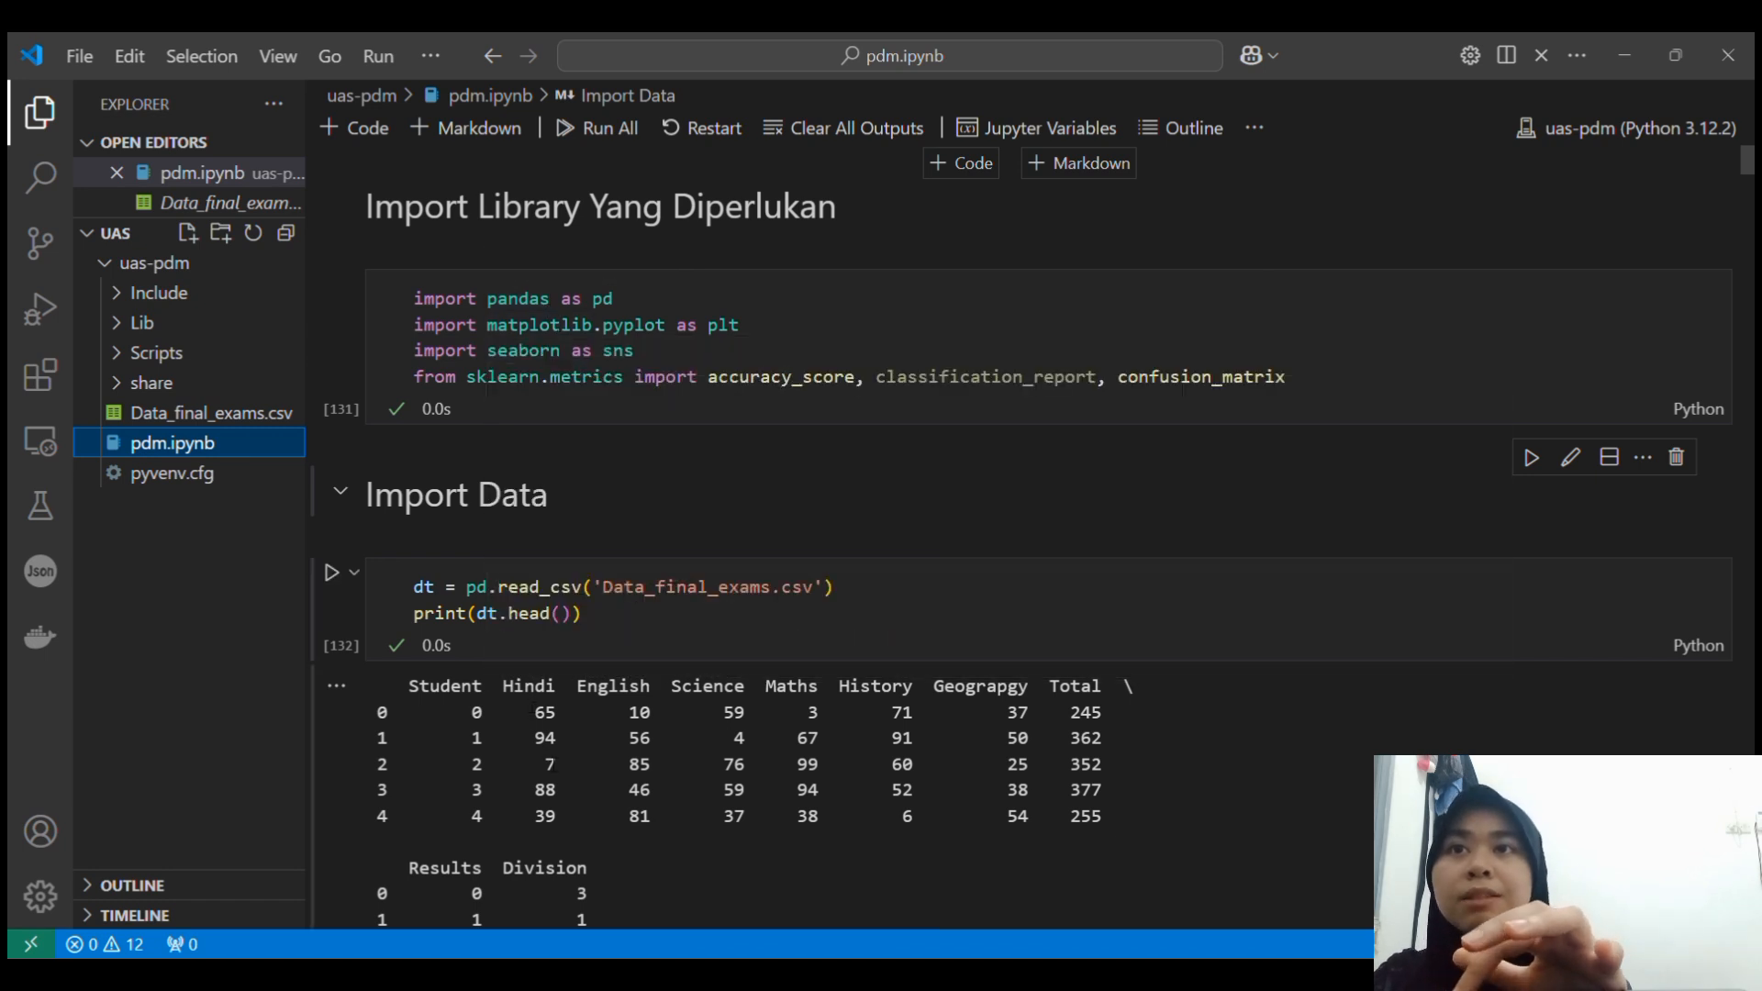
scroll(1182, 386, down, 1)
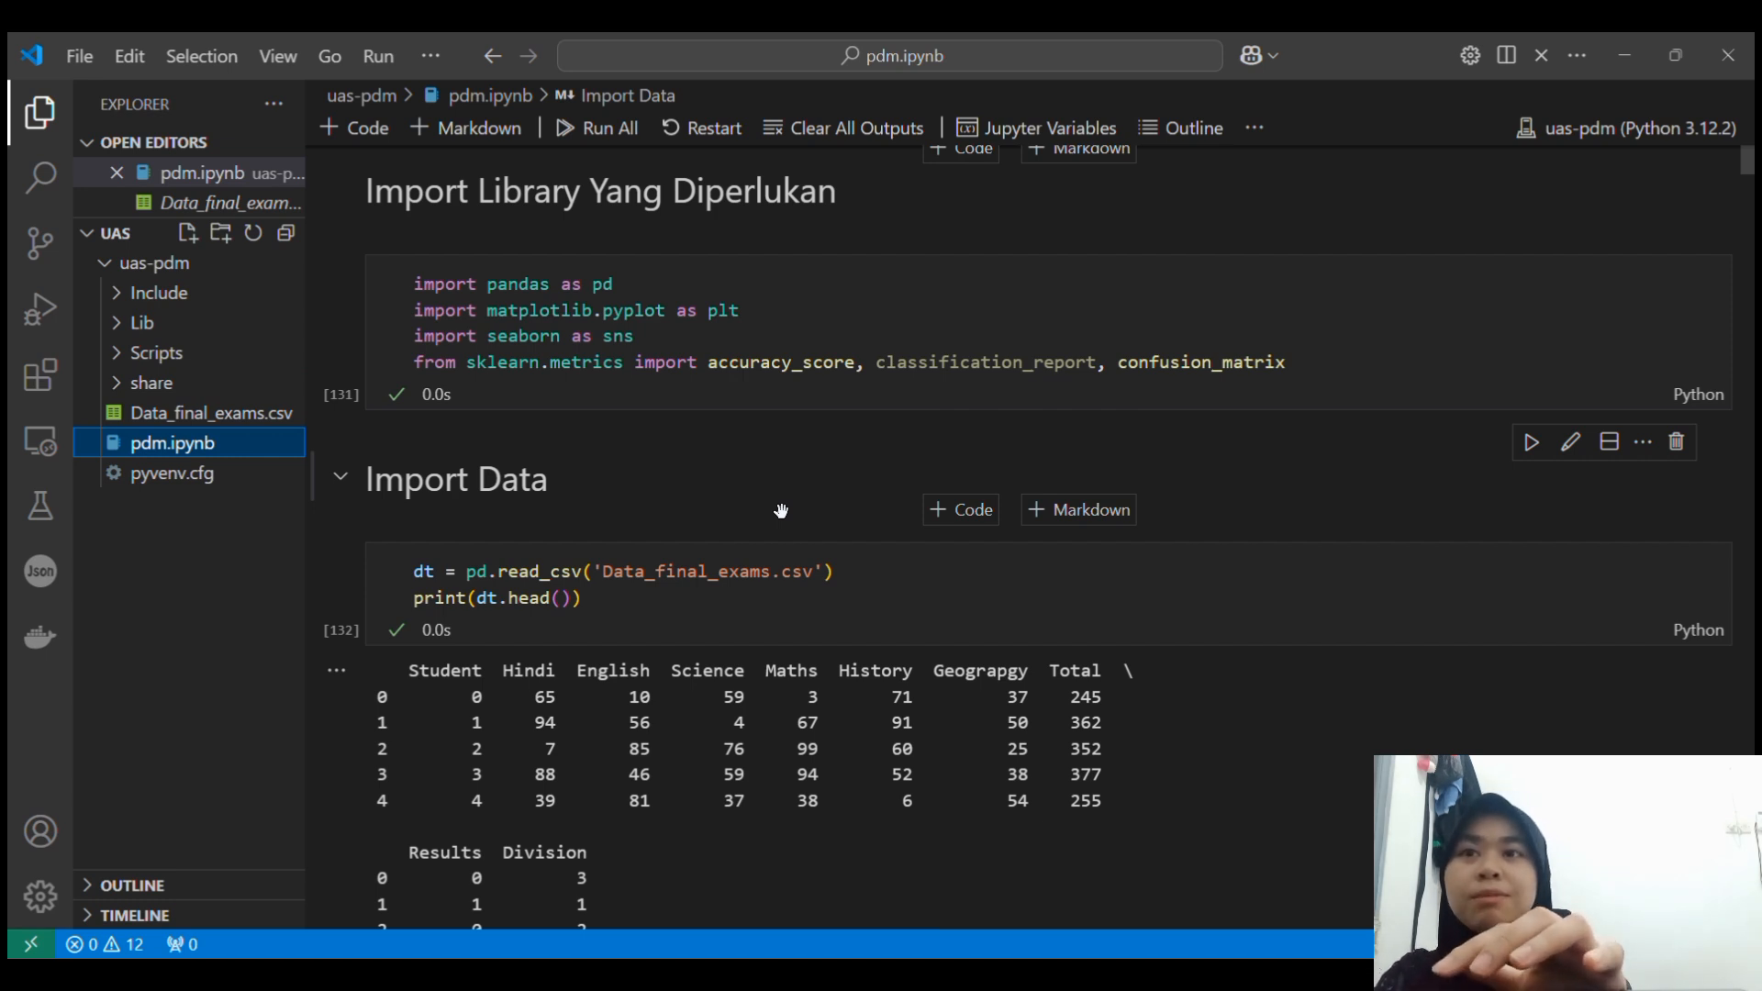
scroll(781, 510, down, 1)
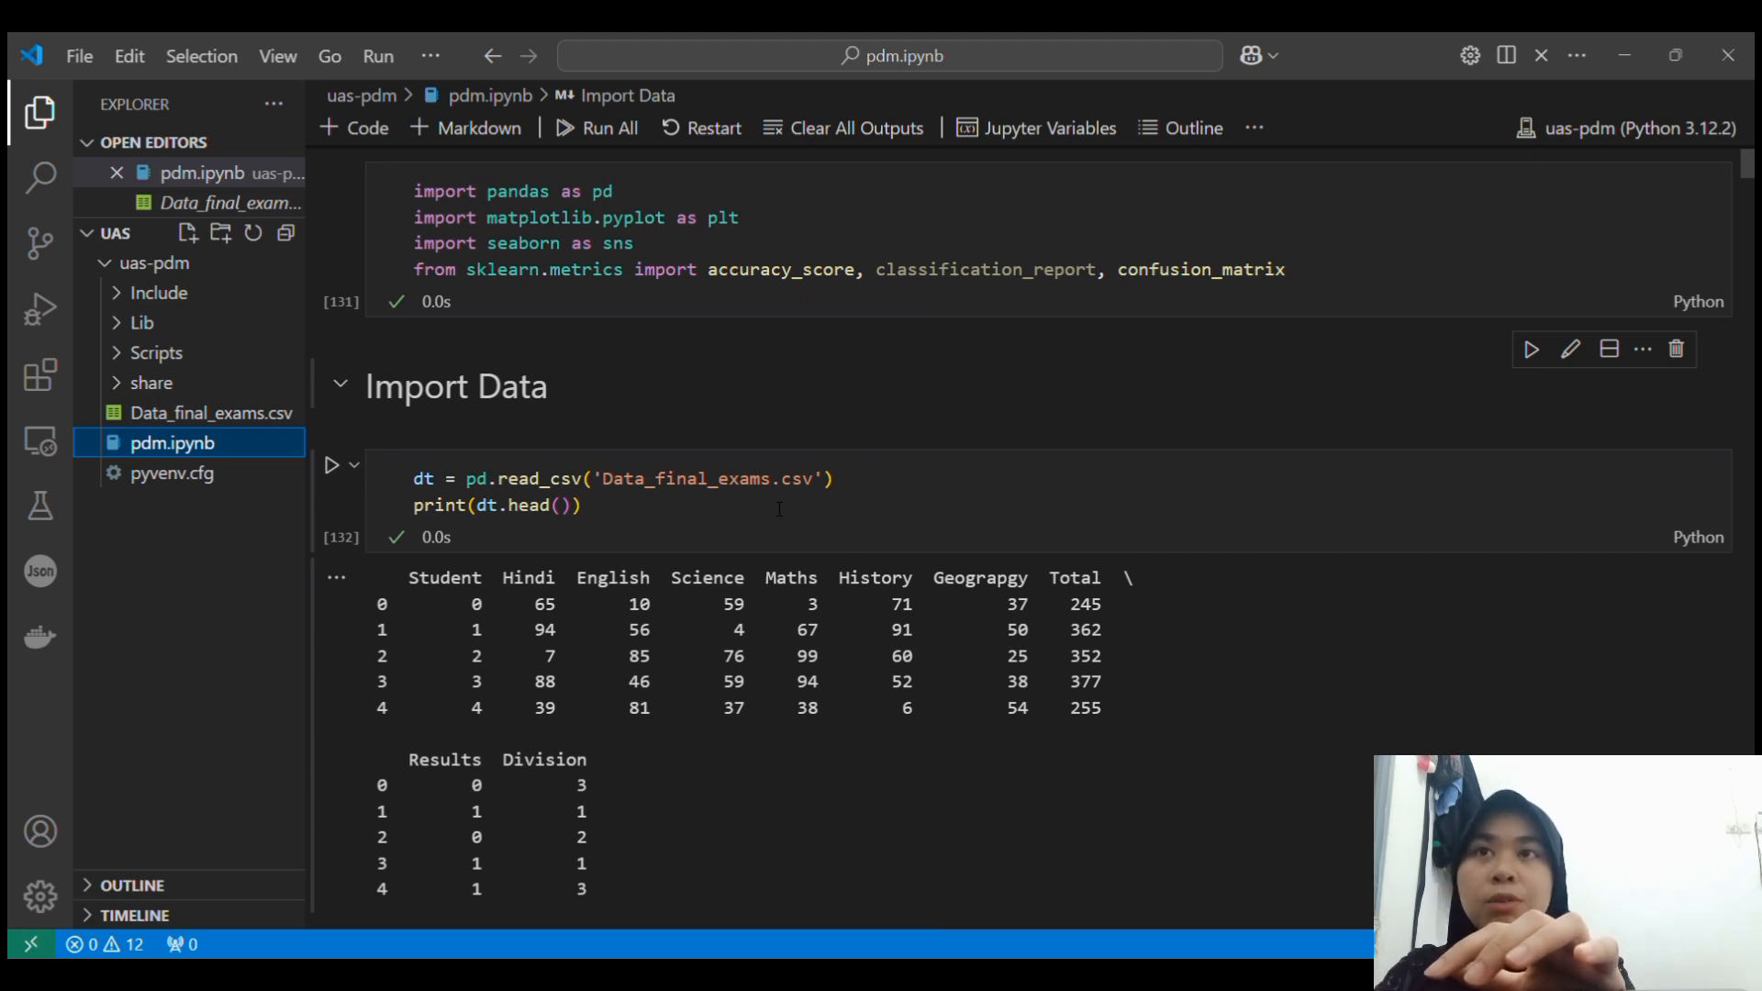
scroll(547, 496, down, 1)
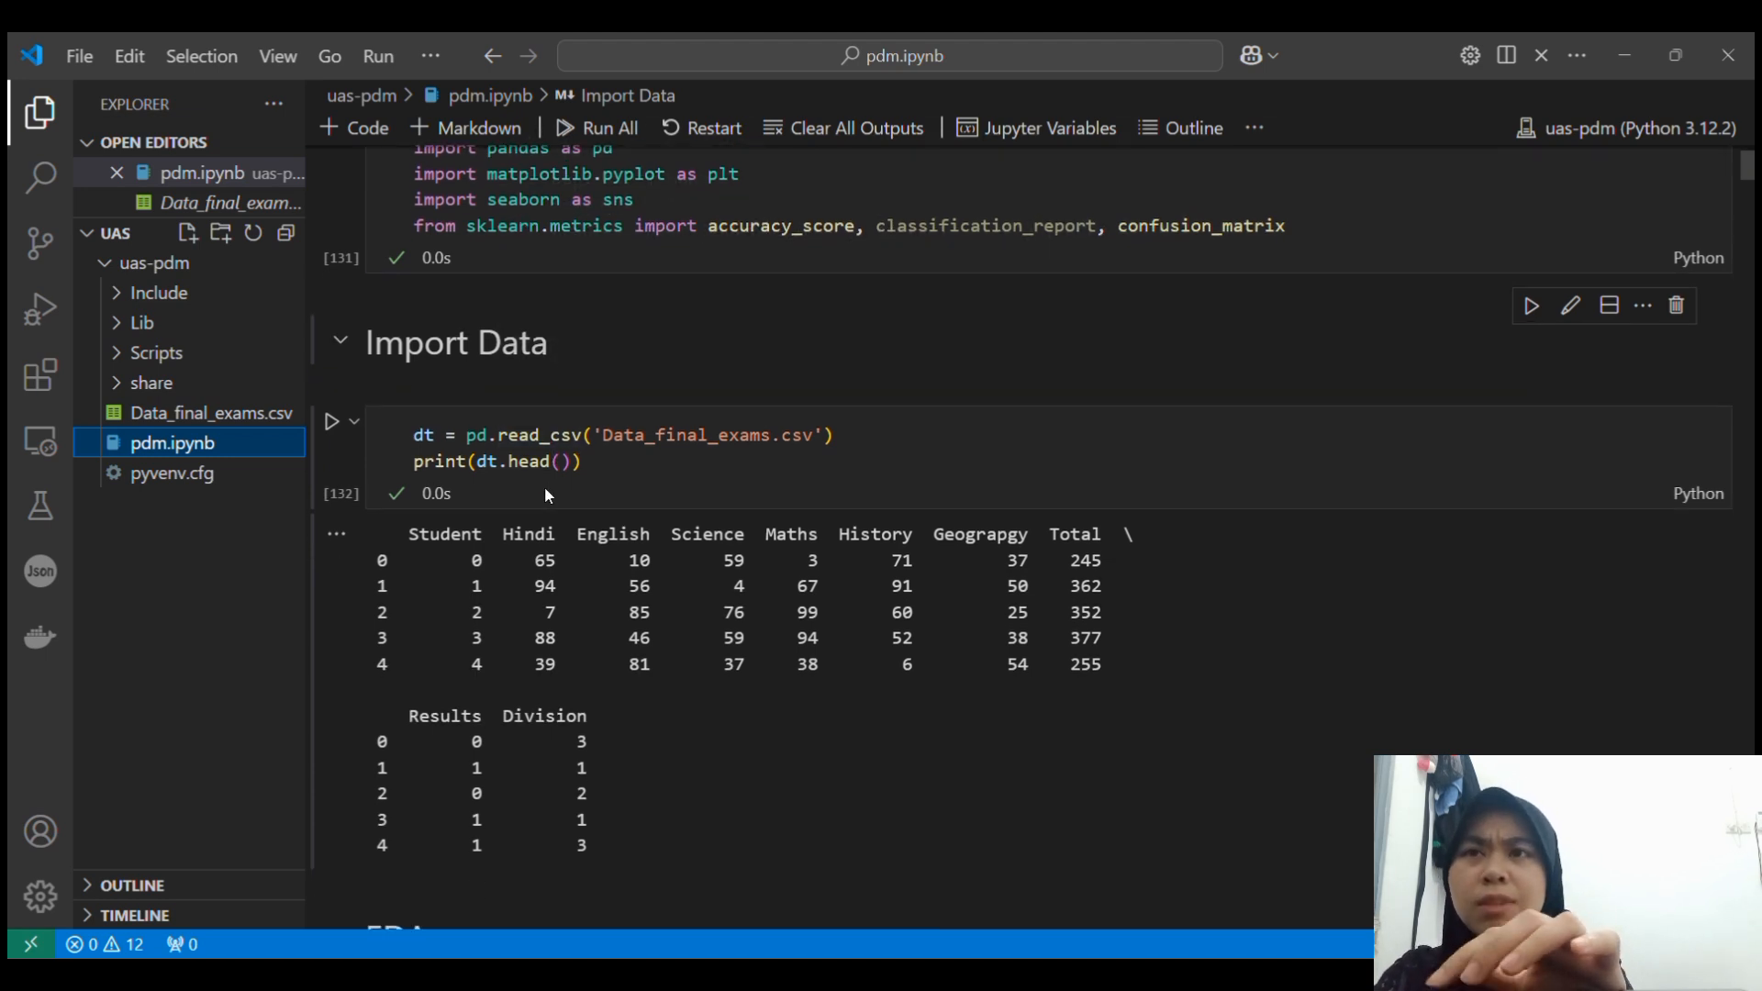
click(686, 475)
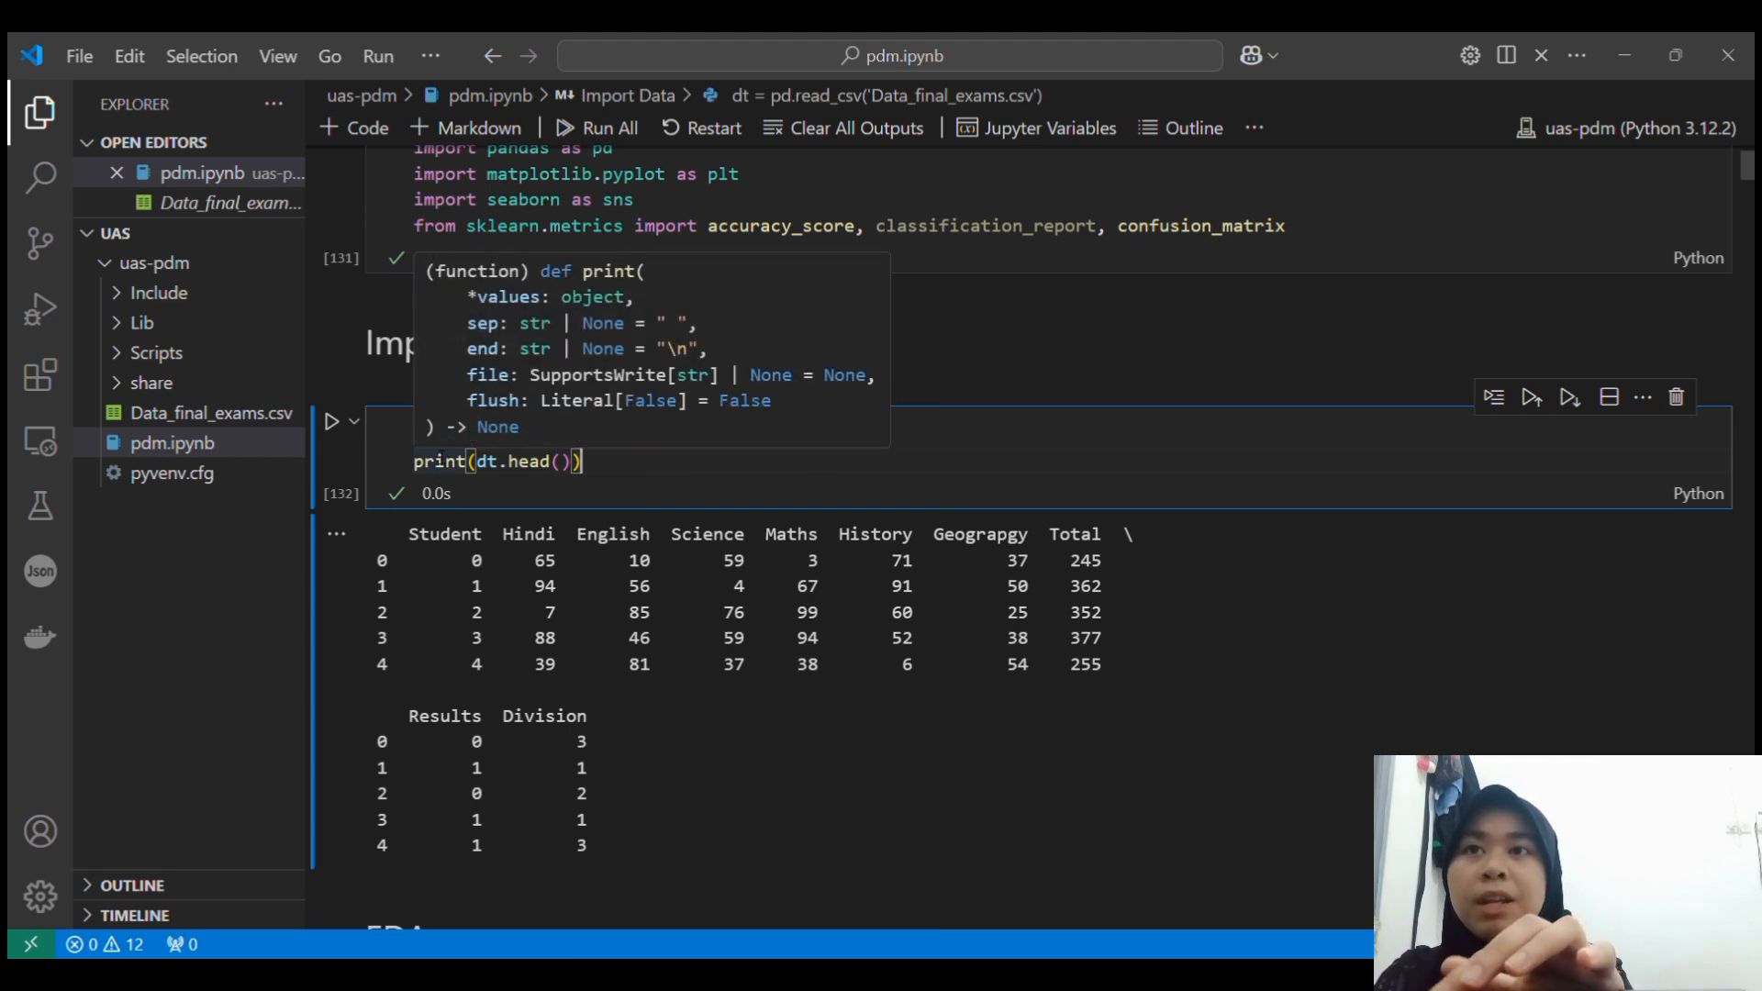
scroll(645, 484, down, 1)
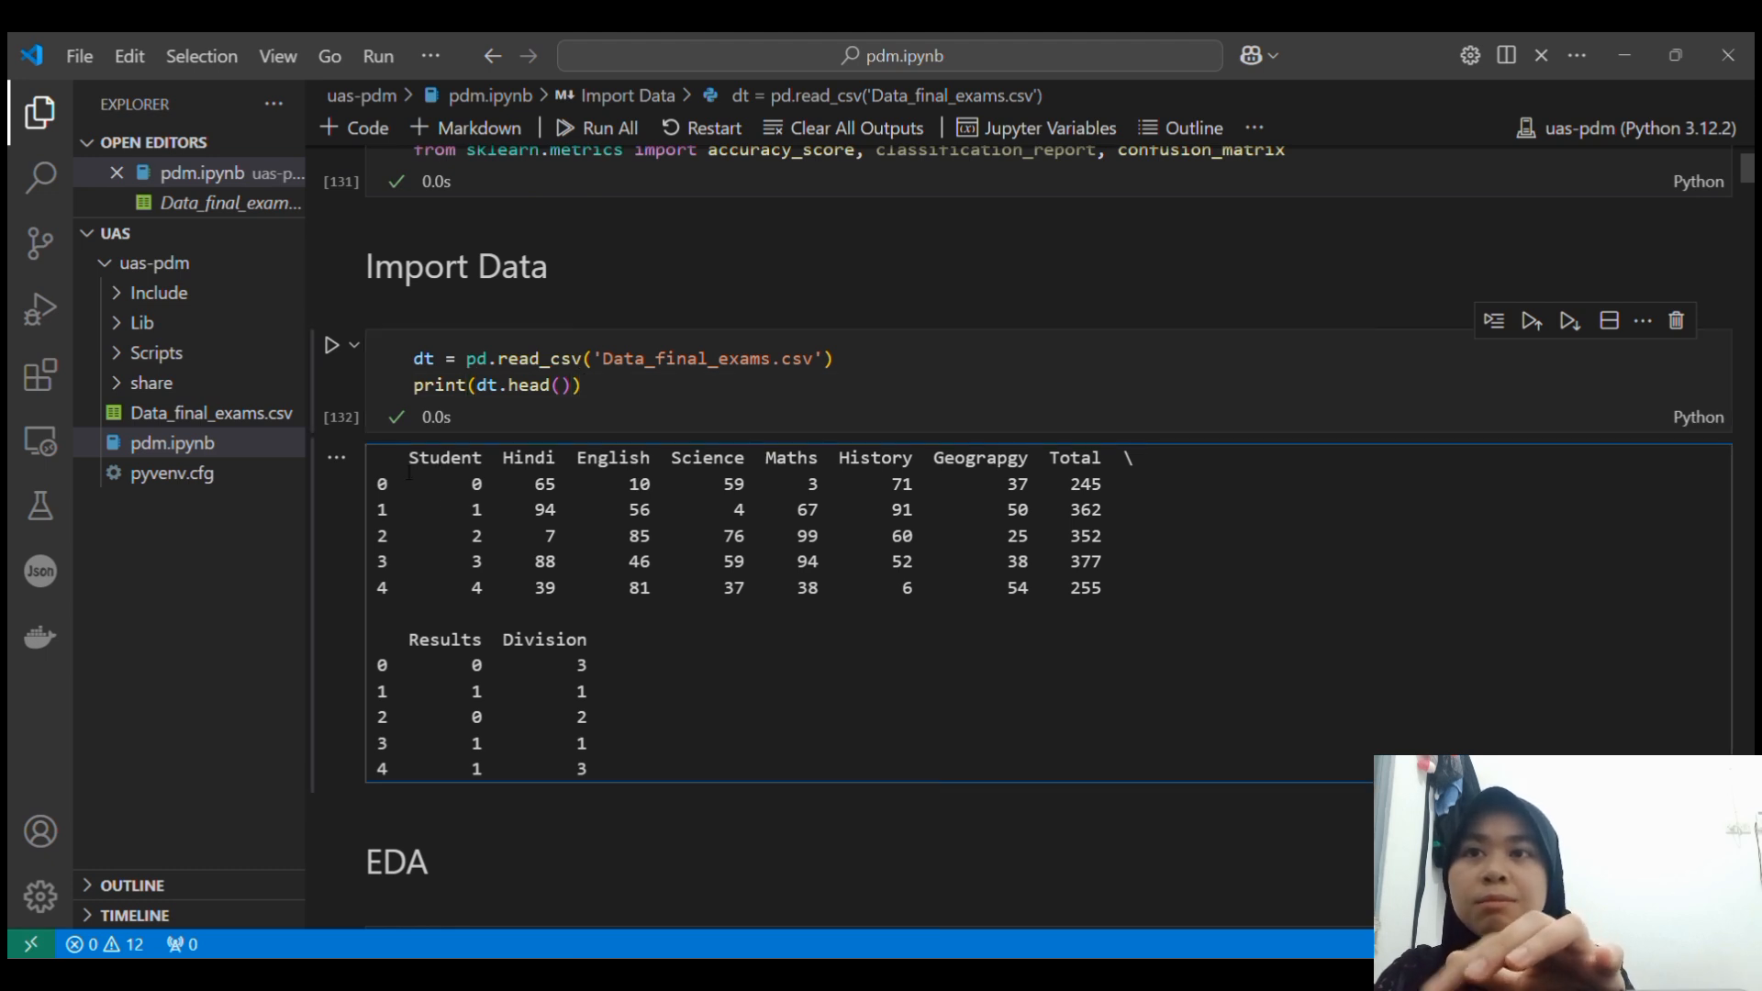
drag(409, 484, 679, 756)
Examine the dt.info() output in the EDA section, checking the entry range, column names and non-null counts.
scroll(679, 756, down, 2)
click(679, 757)
scroll(679, 757, down, 4)
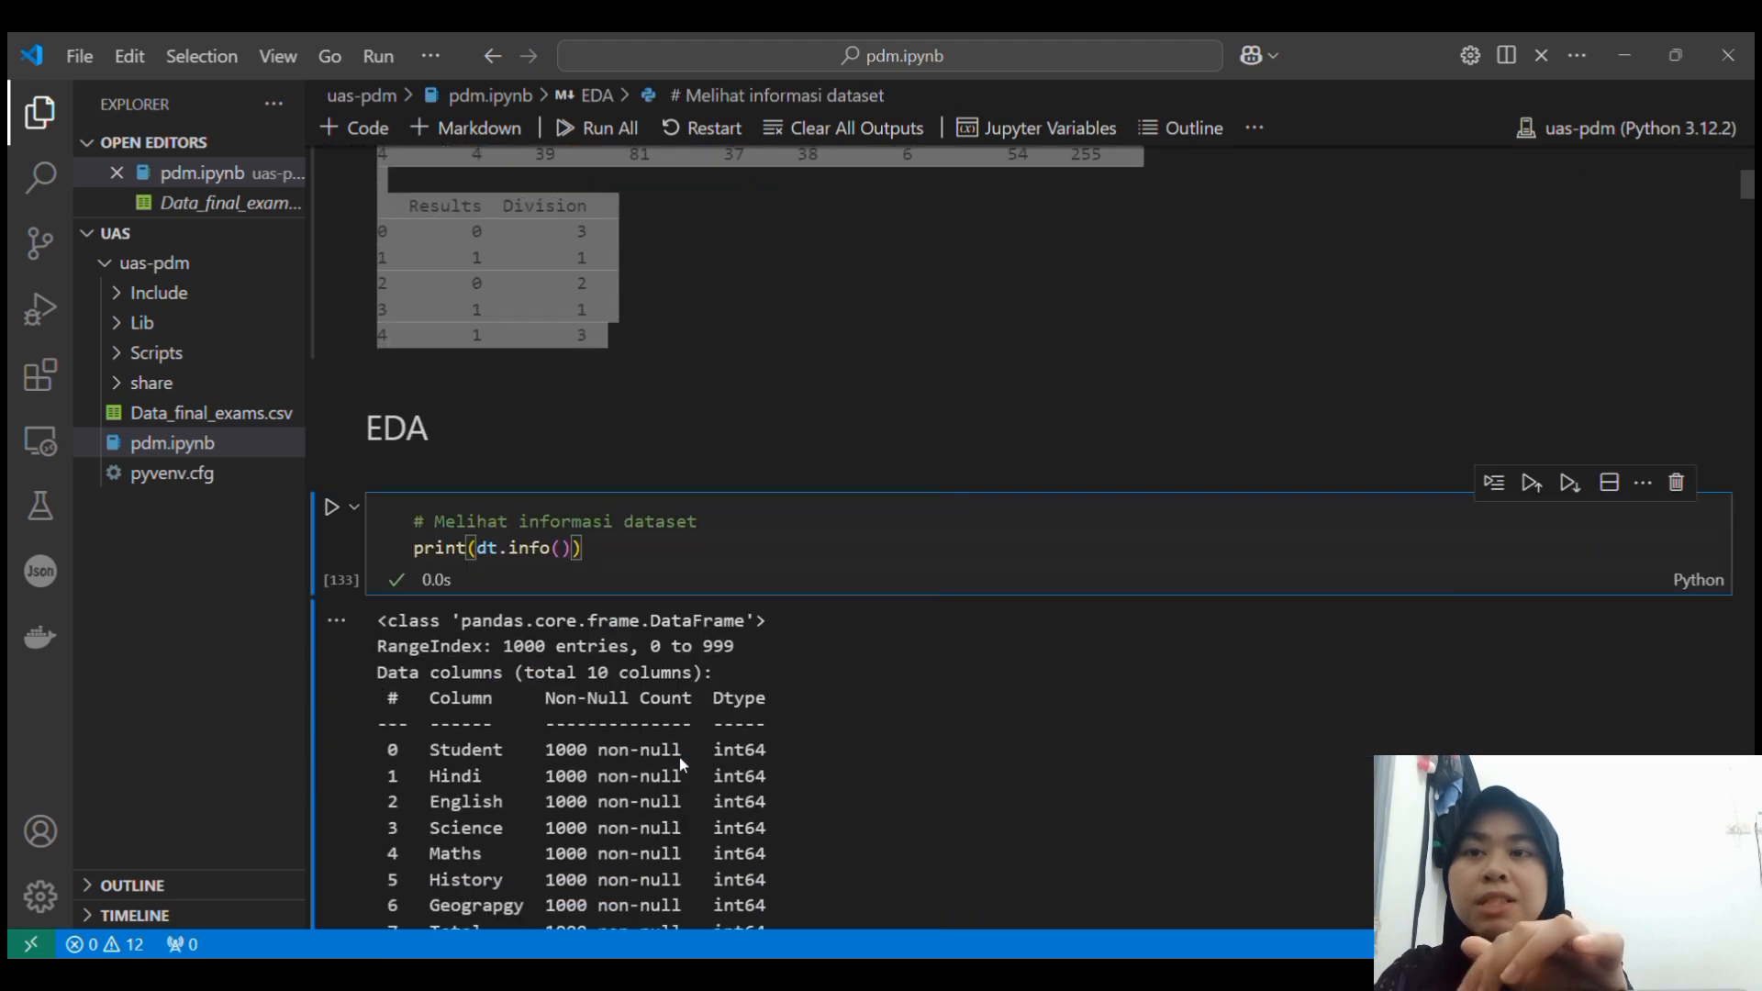
click(678, 756)
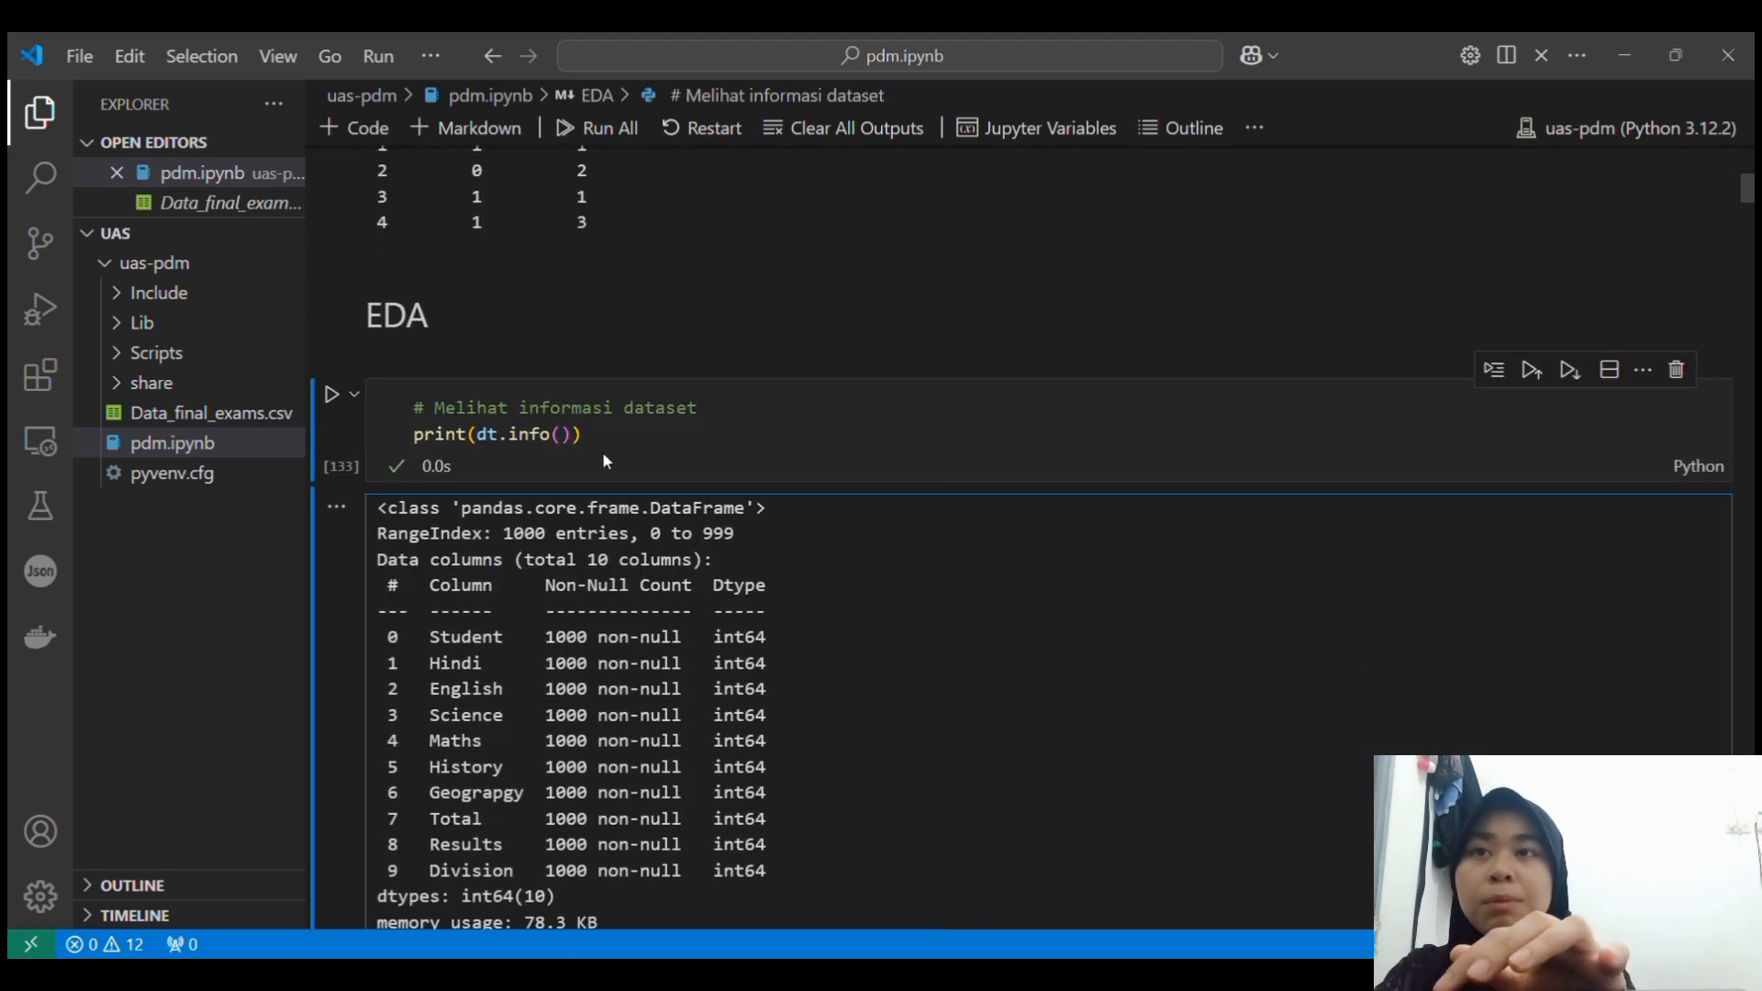
scroll(601, 452, down, 1)
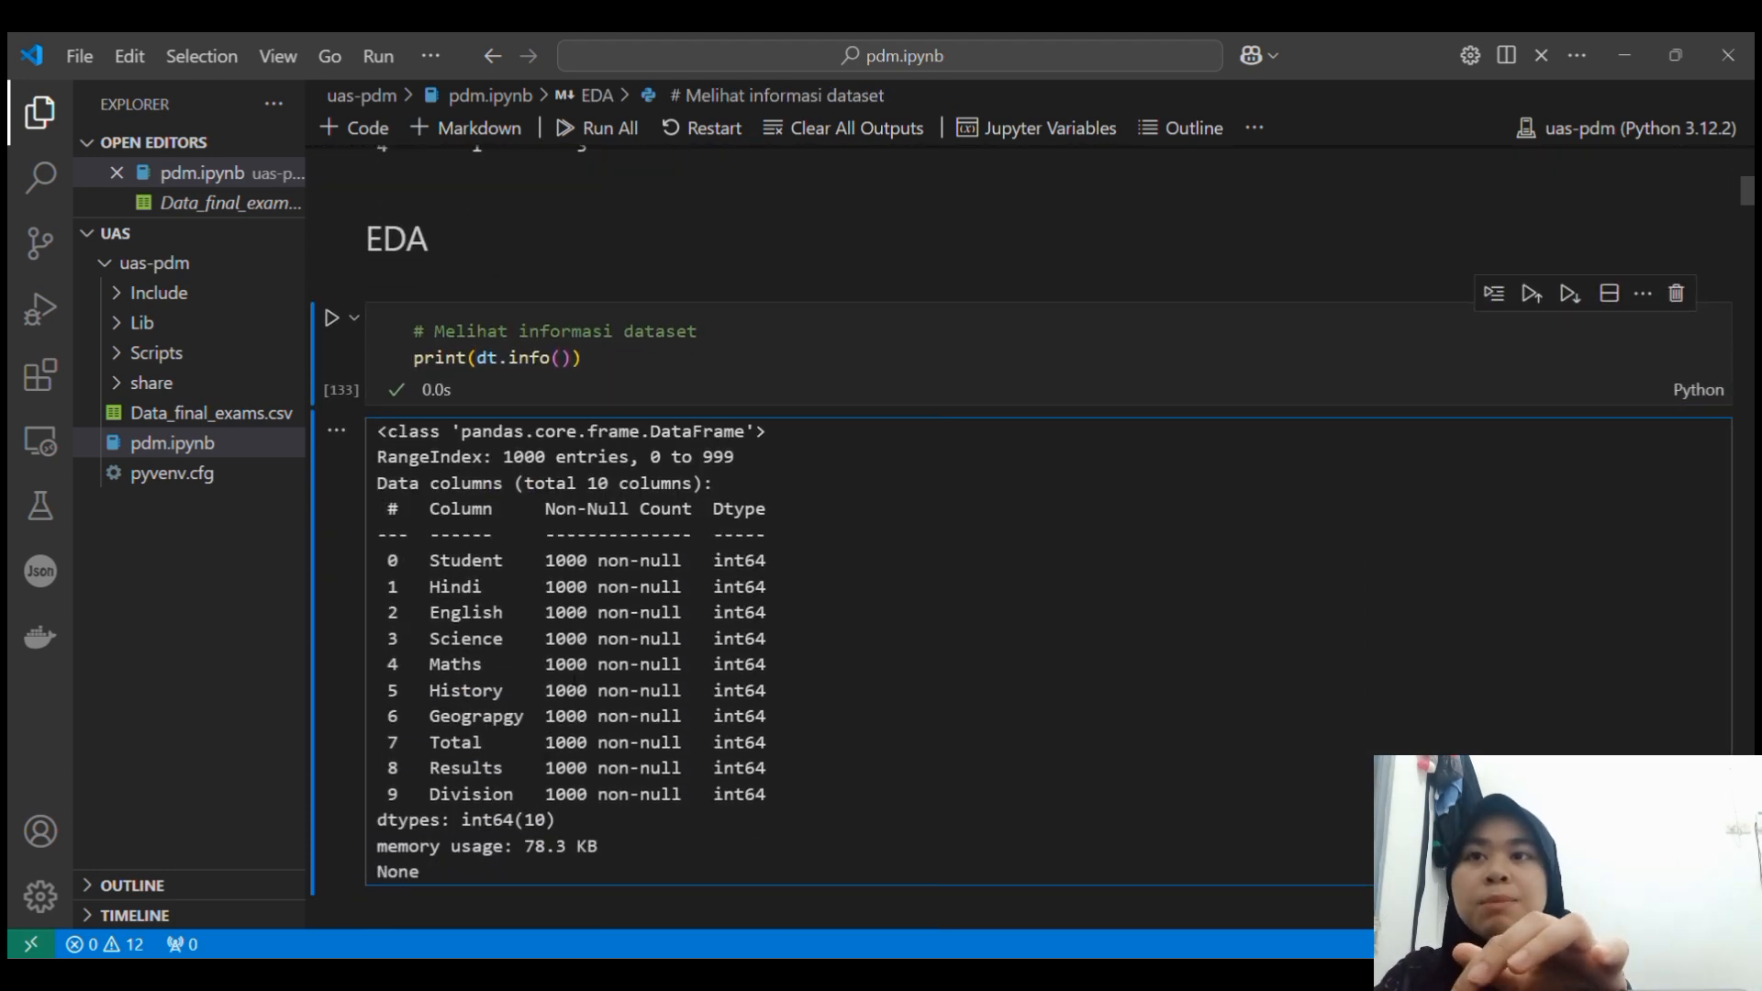
drag(548, 561, 566, 561)
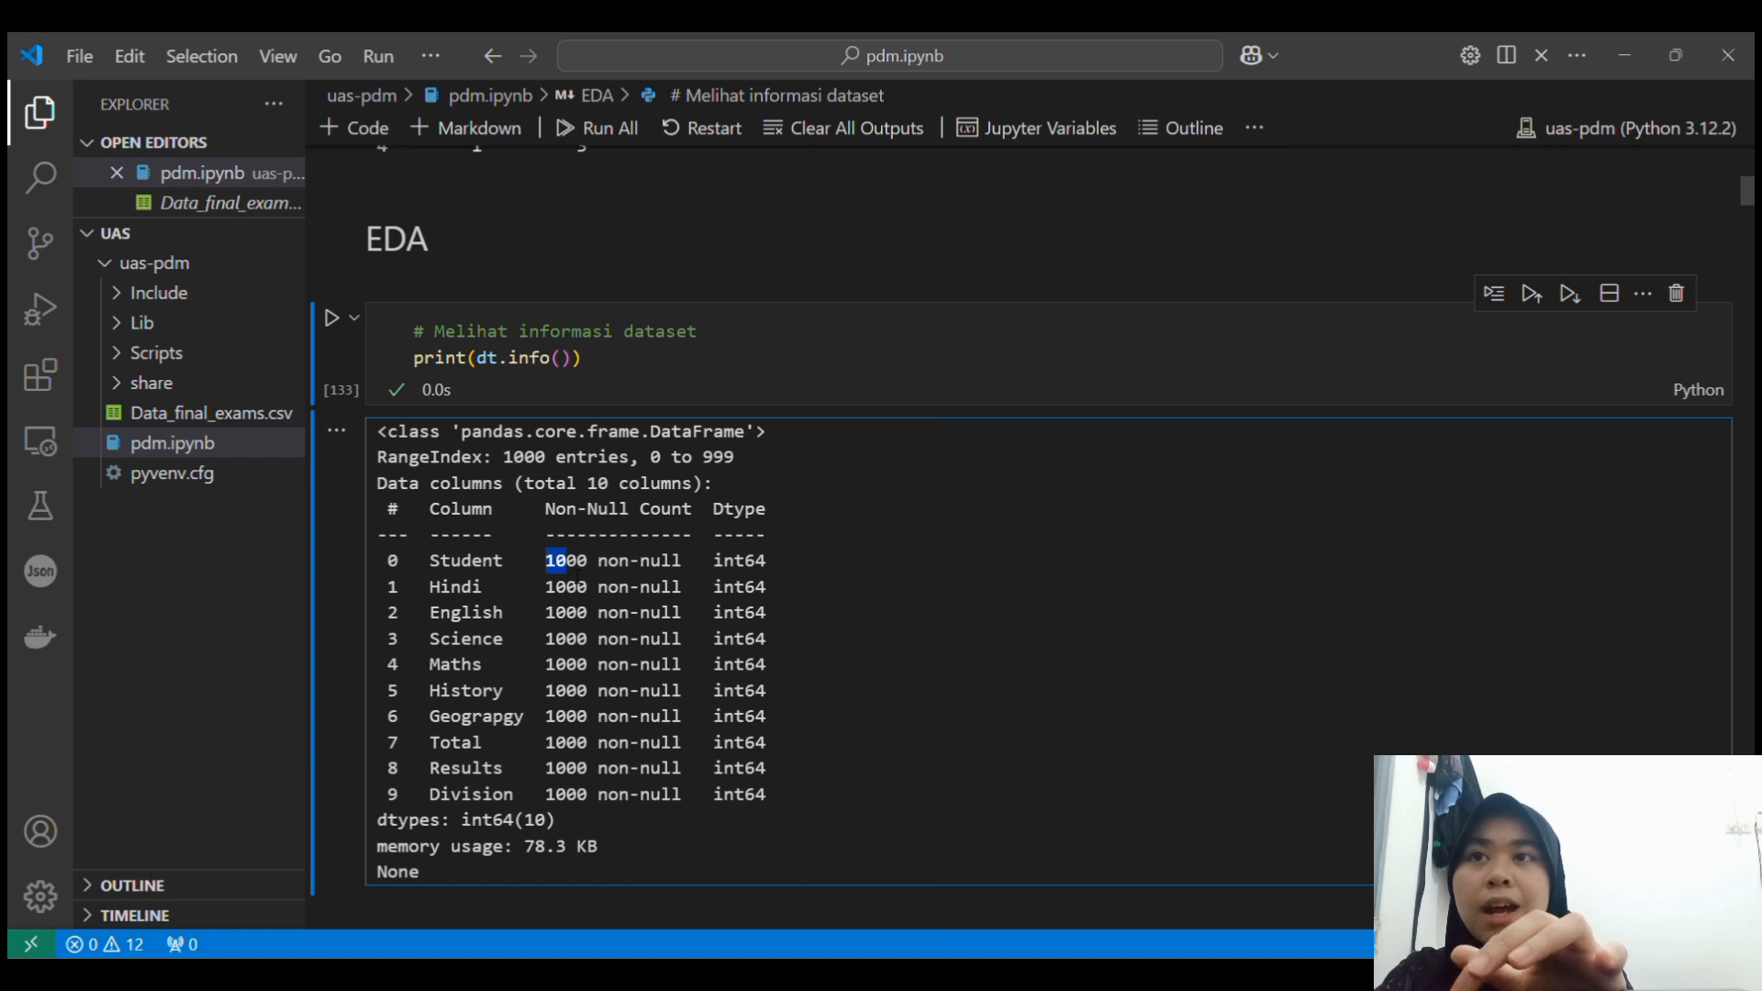
click(560, 496)
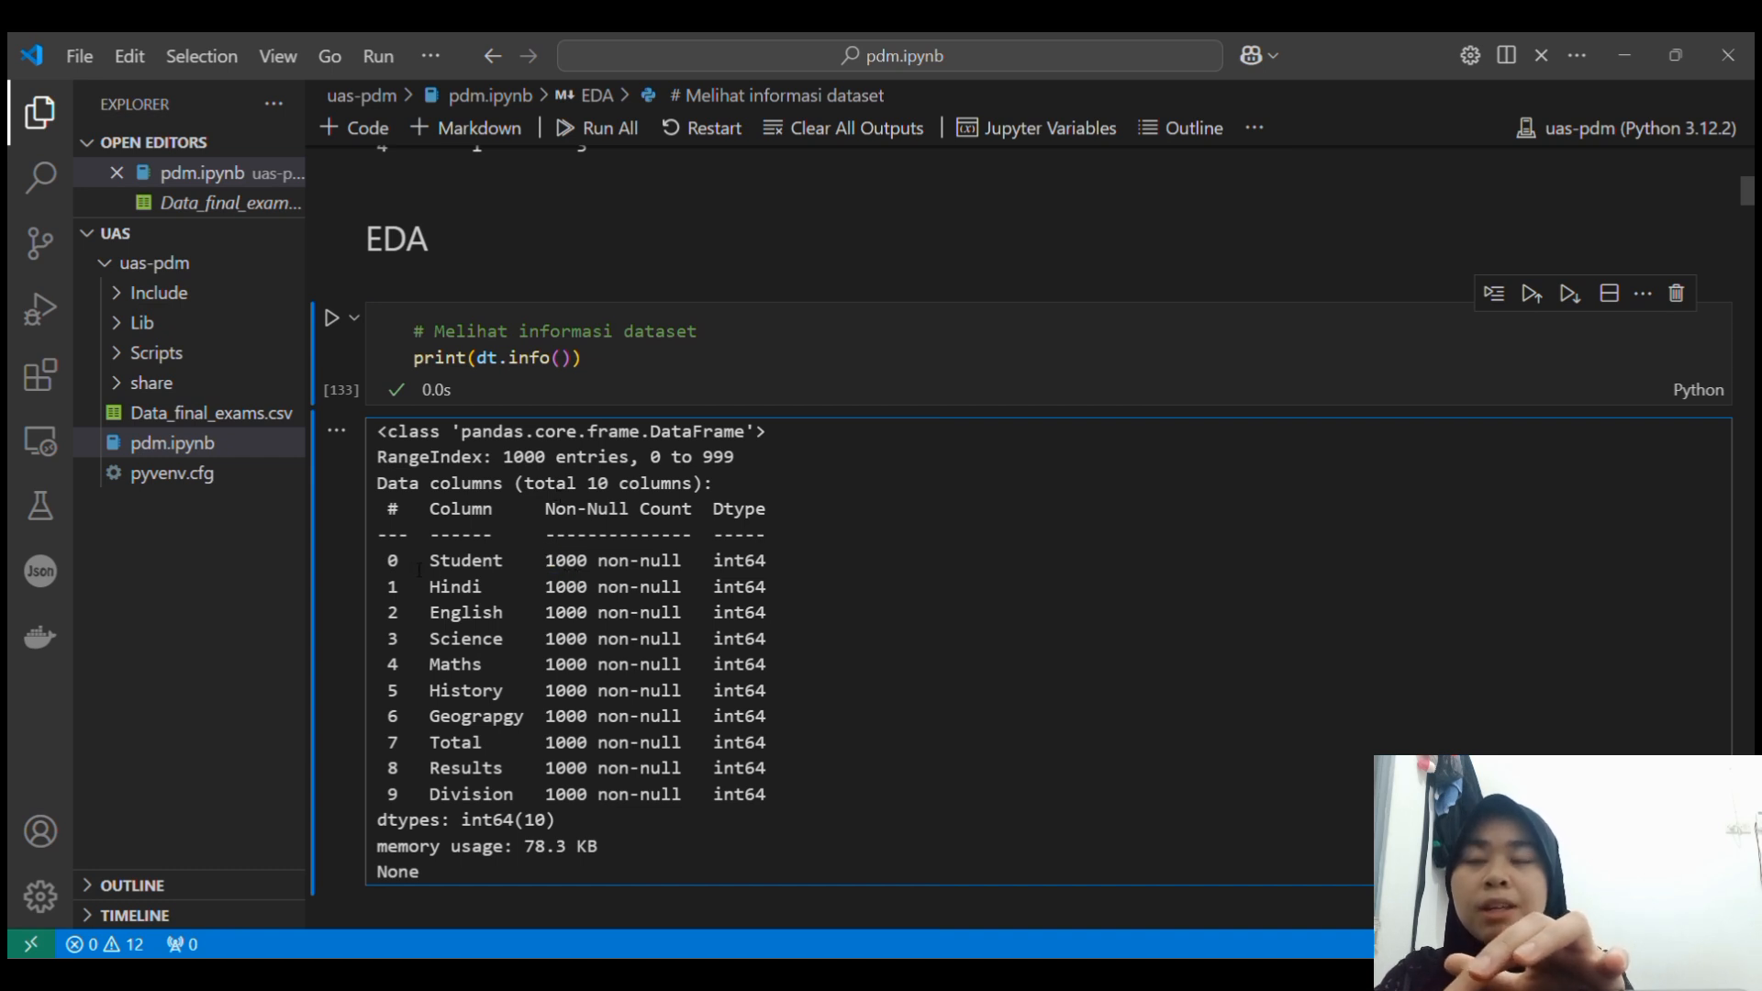
drag(409, 562, 441, 561)
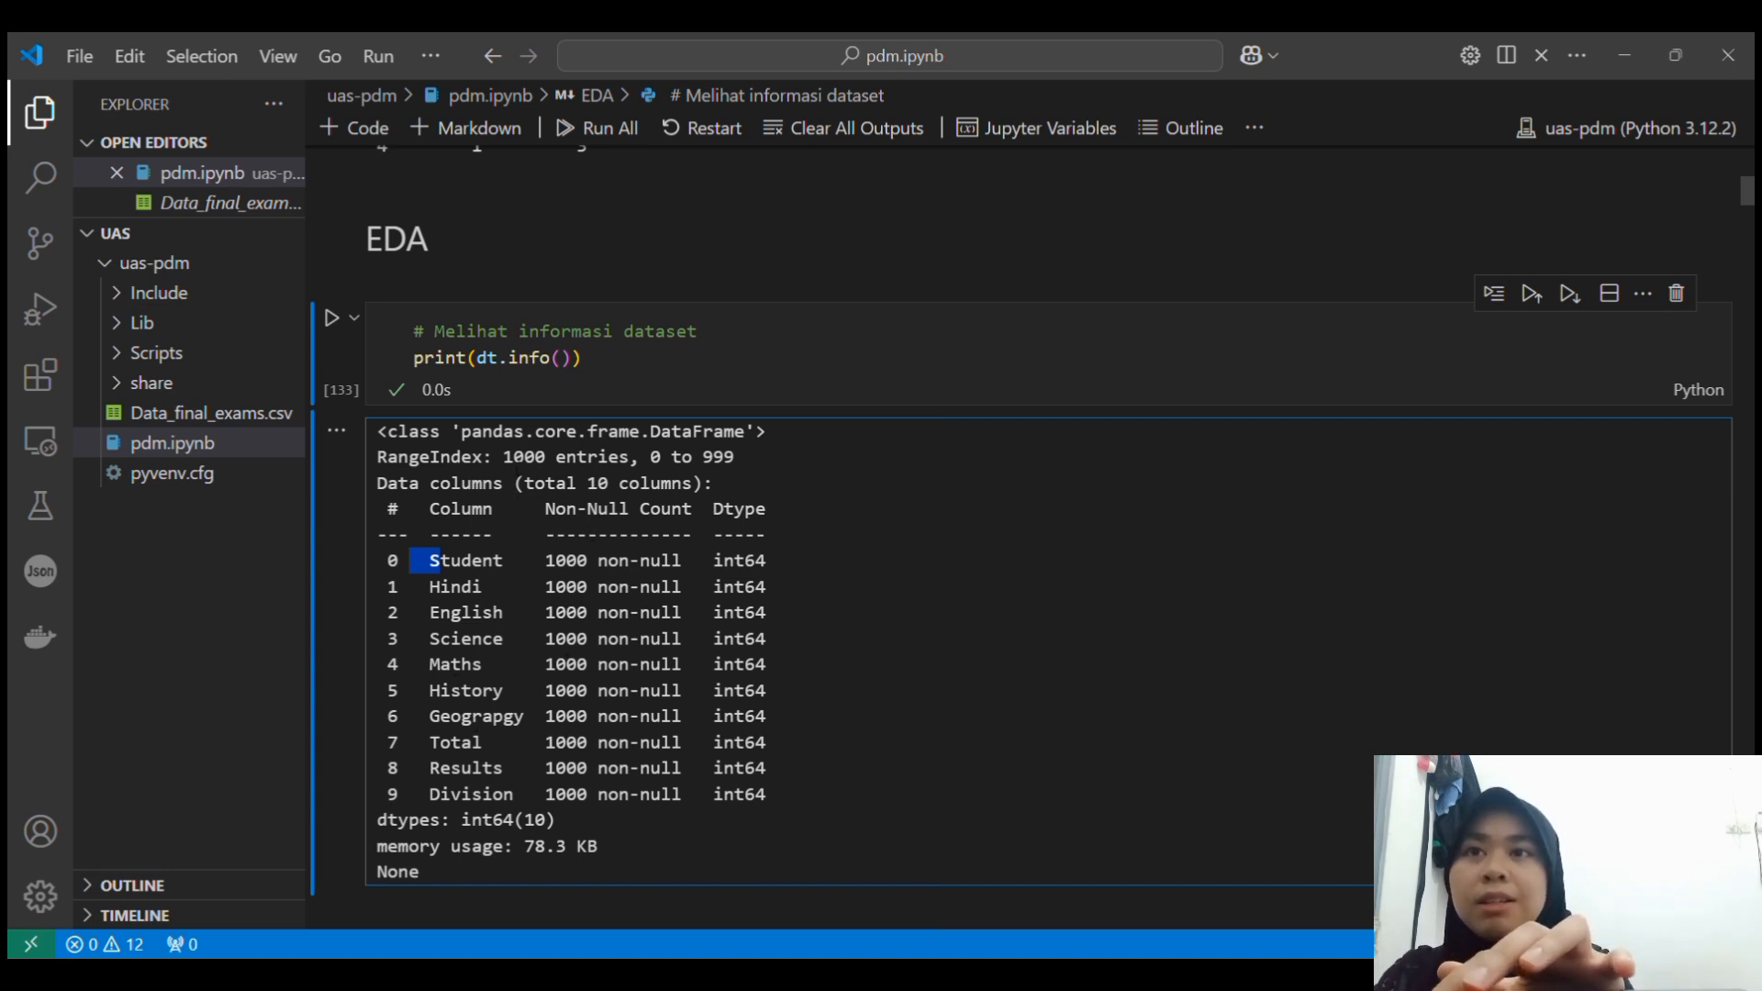
drag(504, 457, 590, 457)
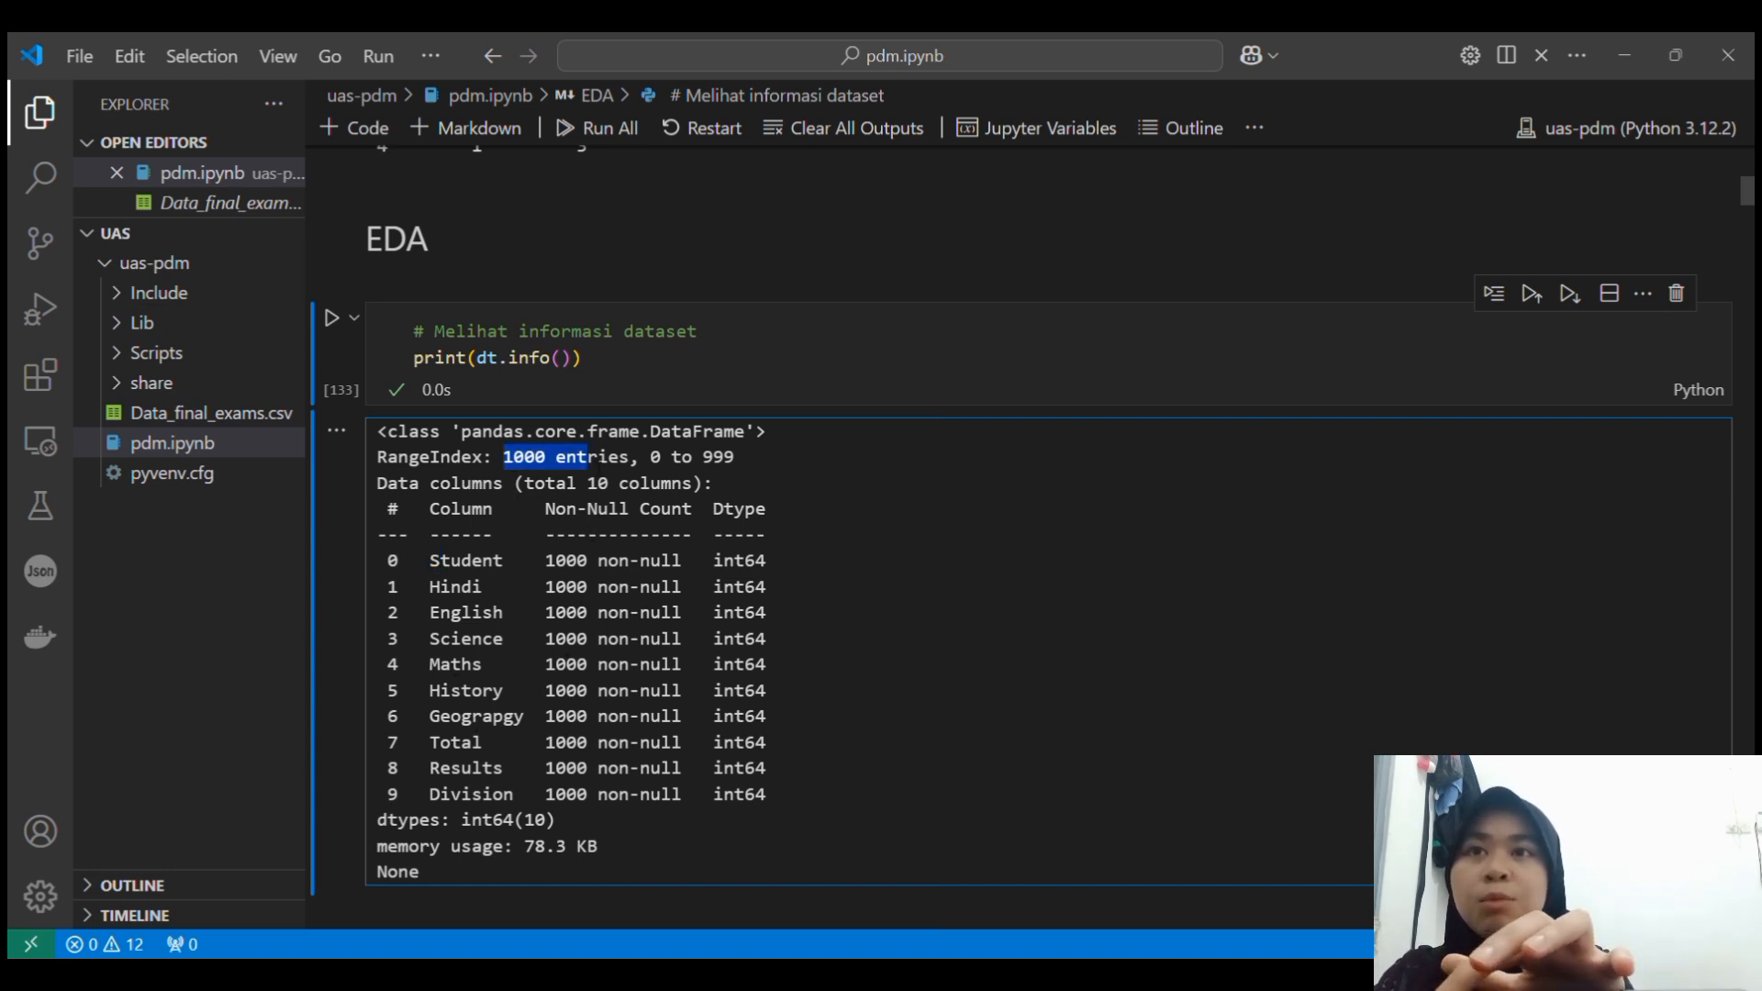
click(707, 547)
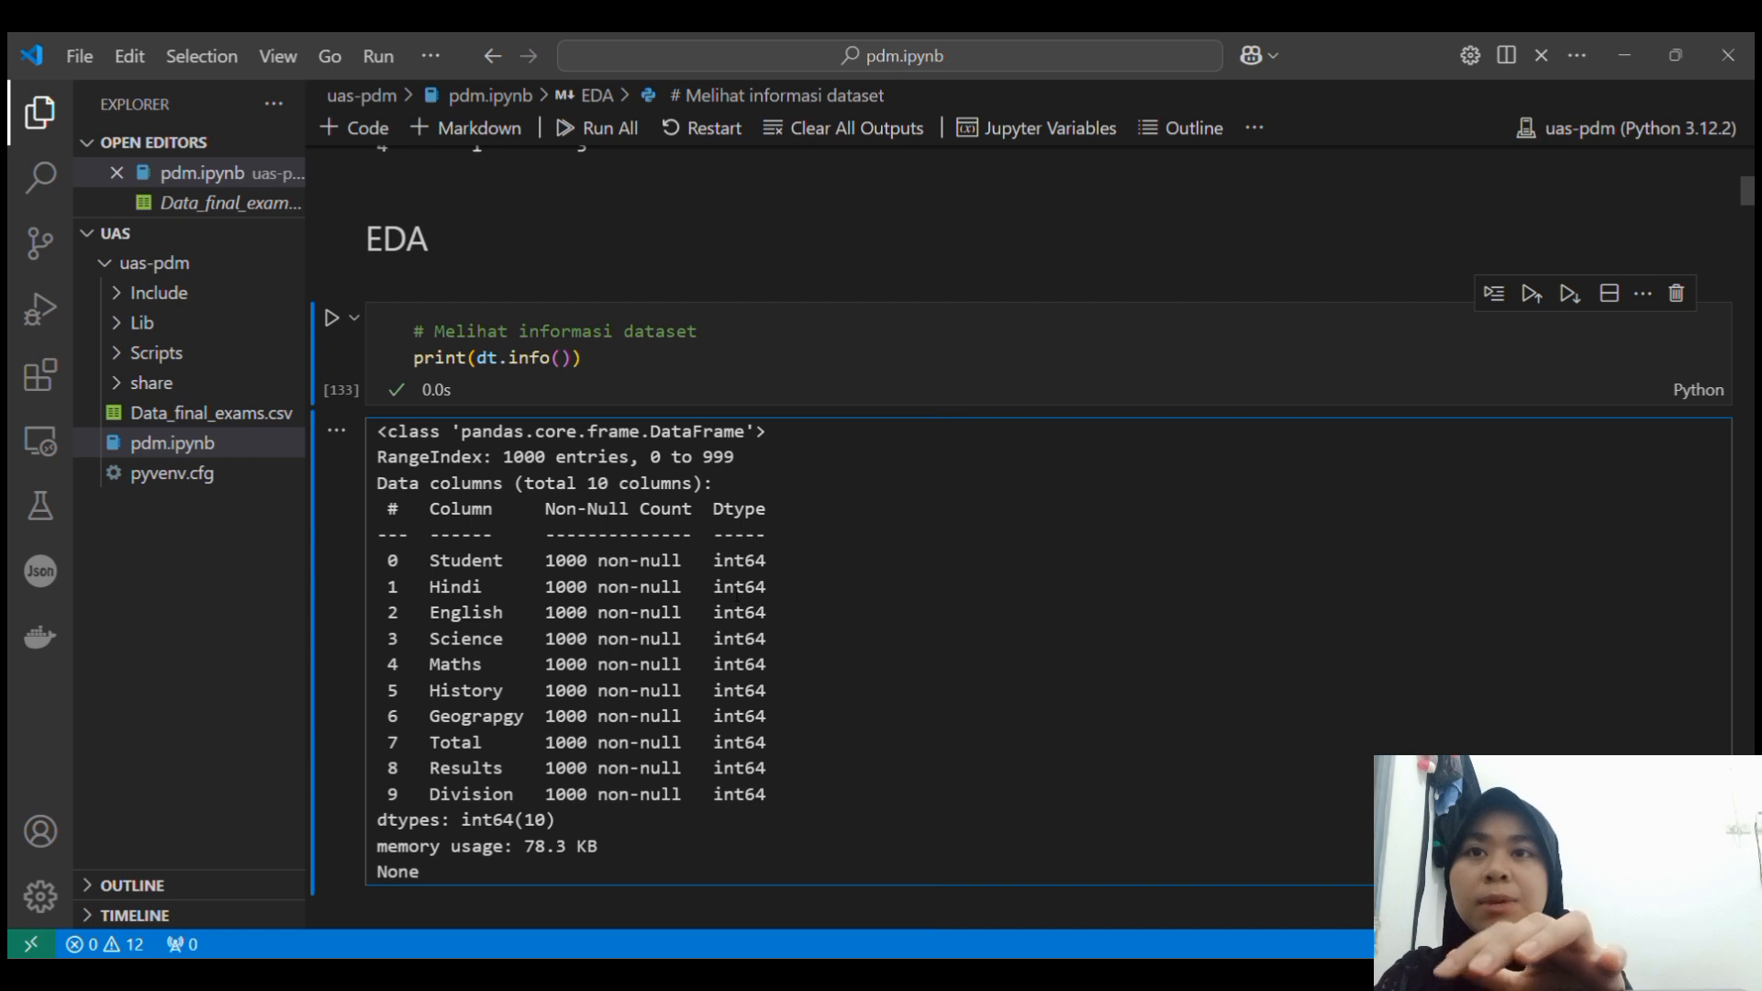
Review the descriptive statistics that dt.describe() prints for every column.
scroll(737, 595, down, 5)
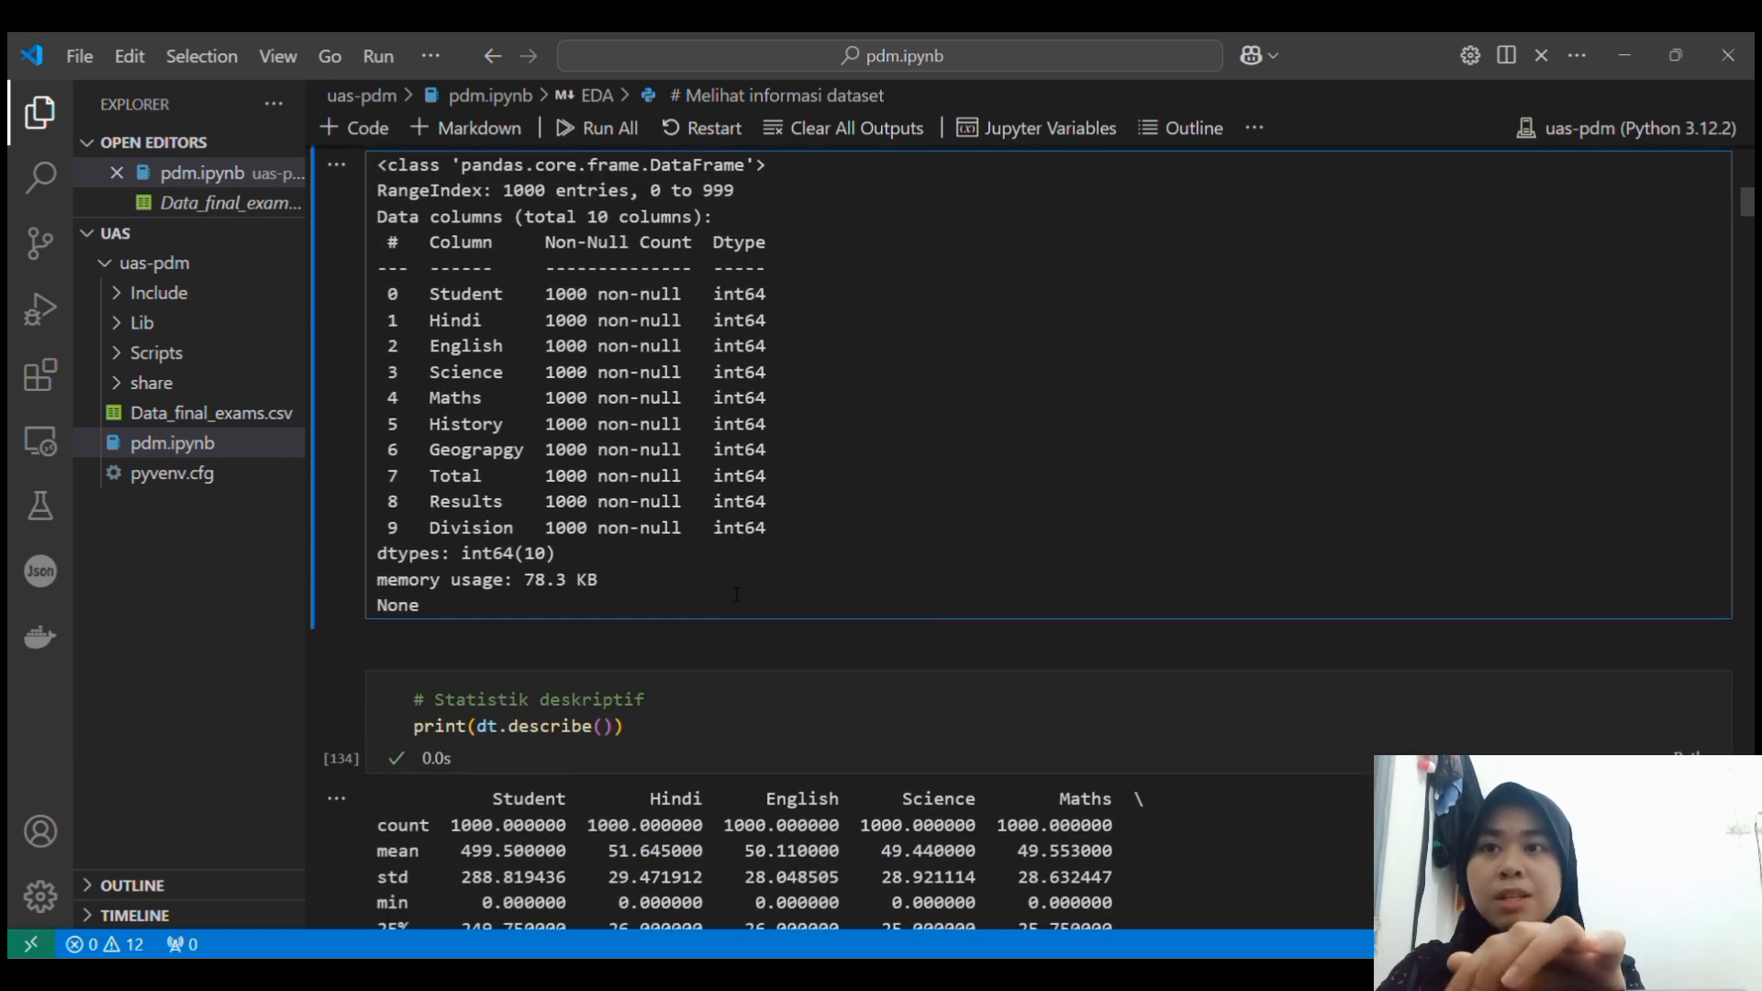
scroll(737, 594, down, 1)
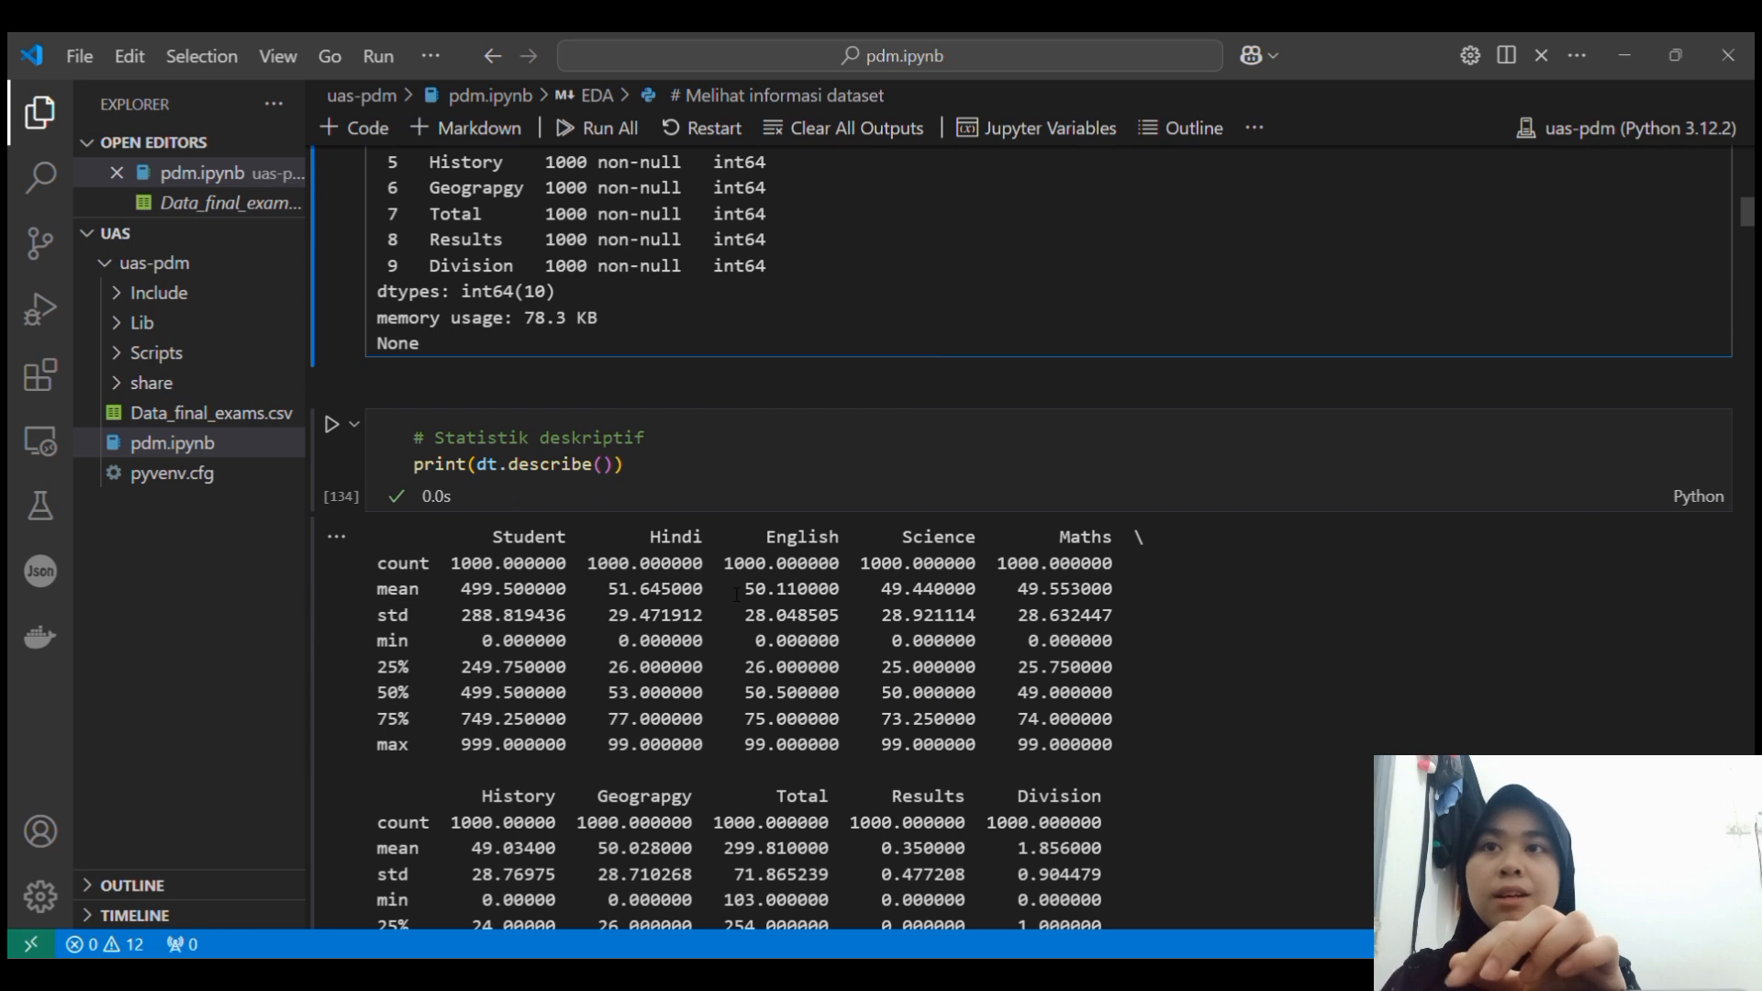
scroll(575, 541, down, 2)
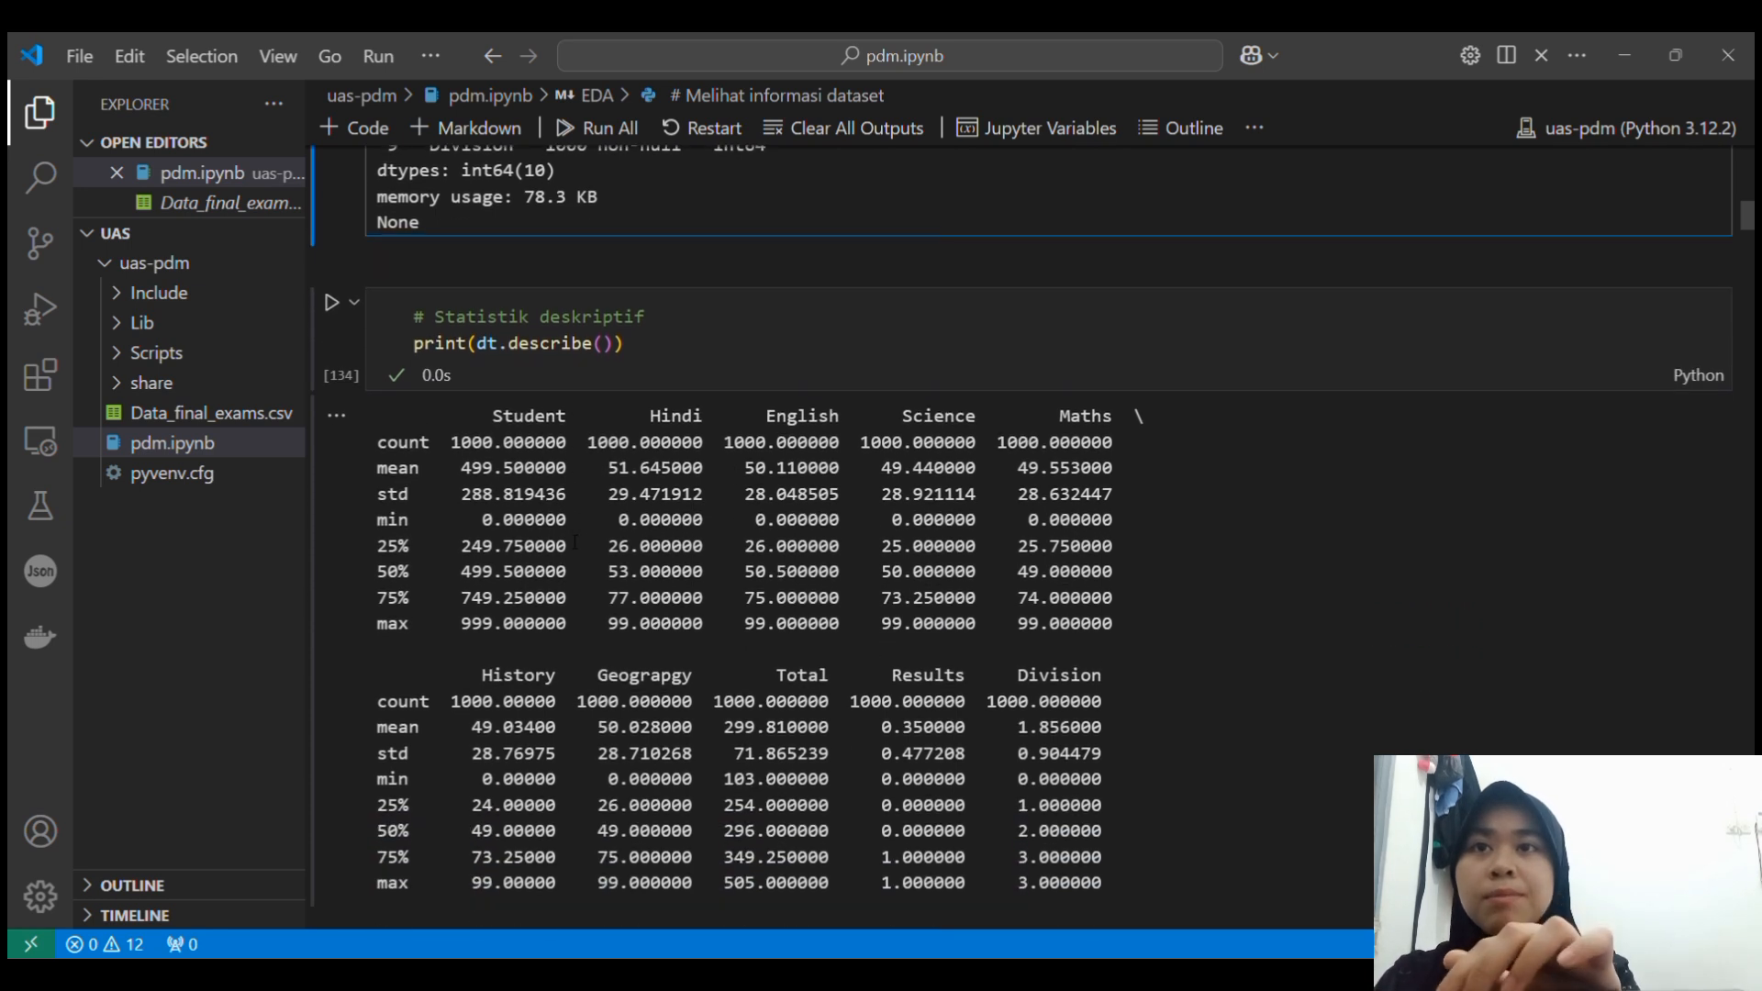
scroll(575, 541, down, 1)
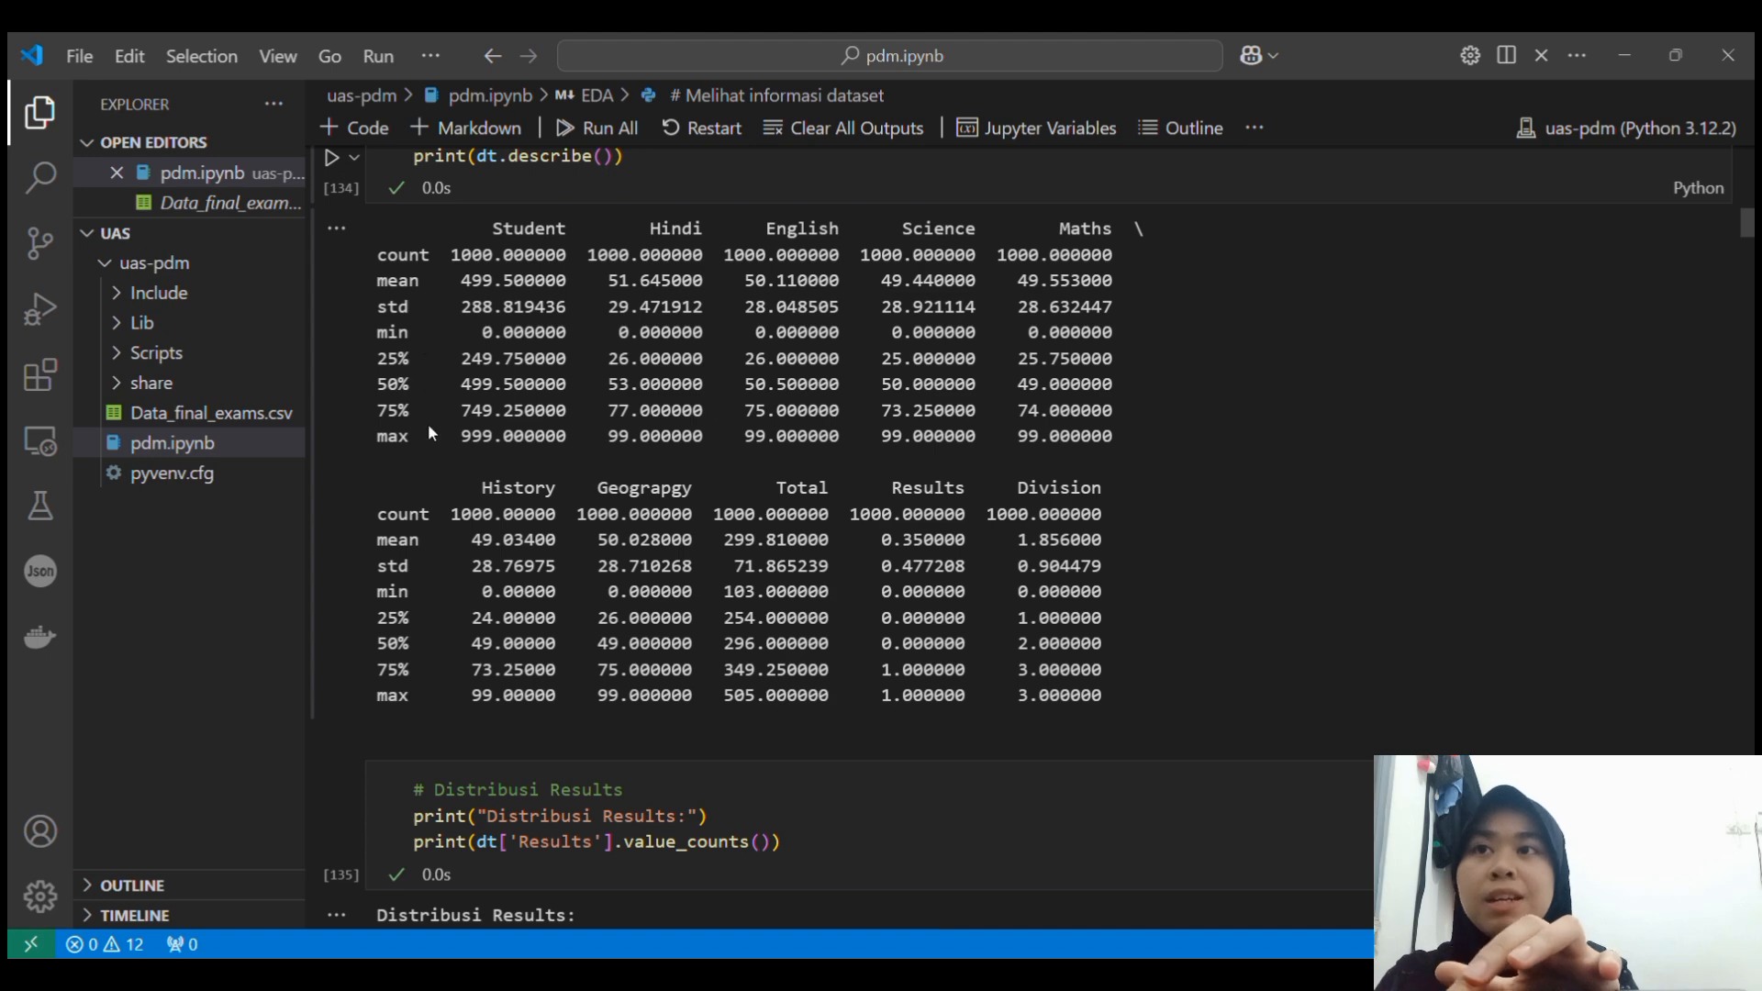
Examine the Distribusi Results cell and its value counts, and continue to the Division distribution.
scroll(429, 429, down, 4)
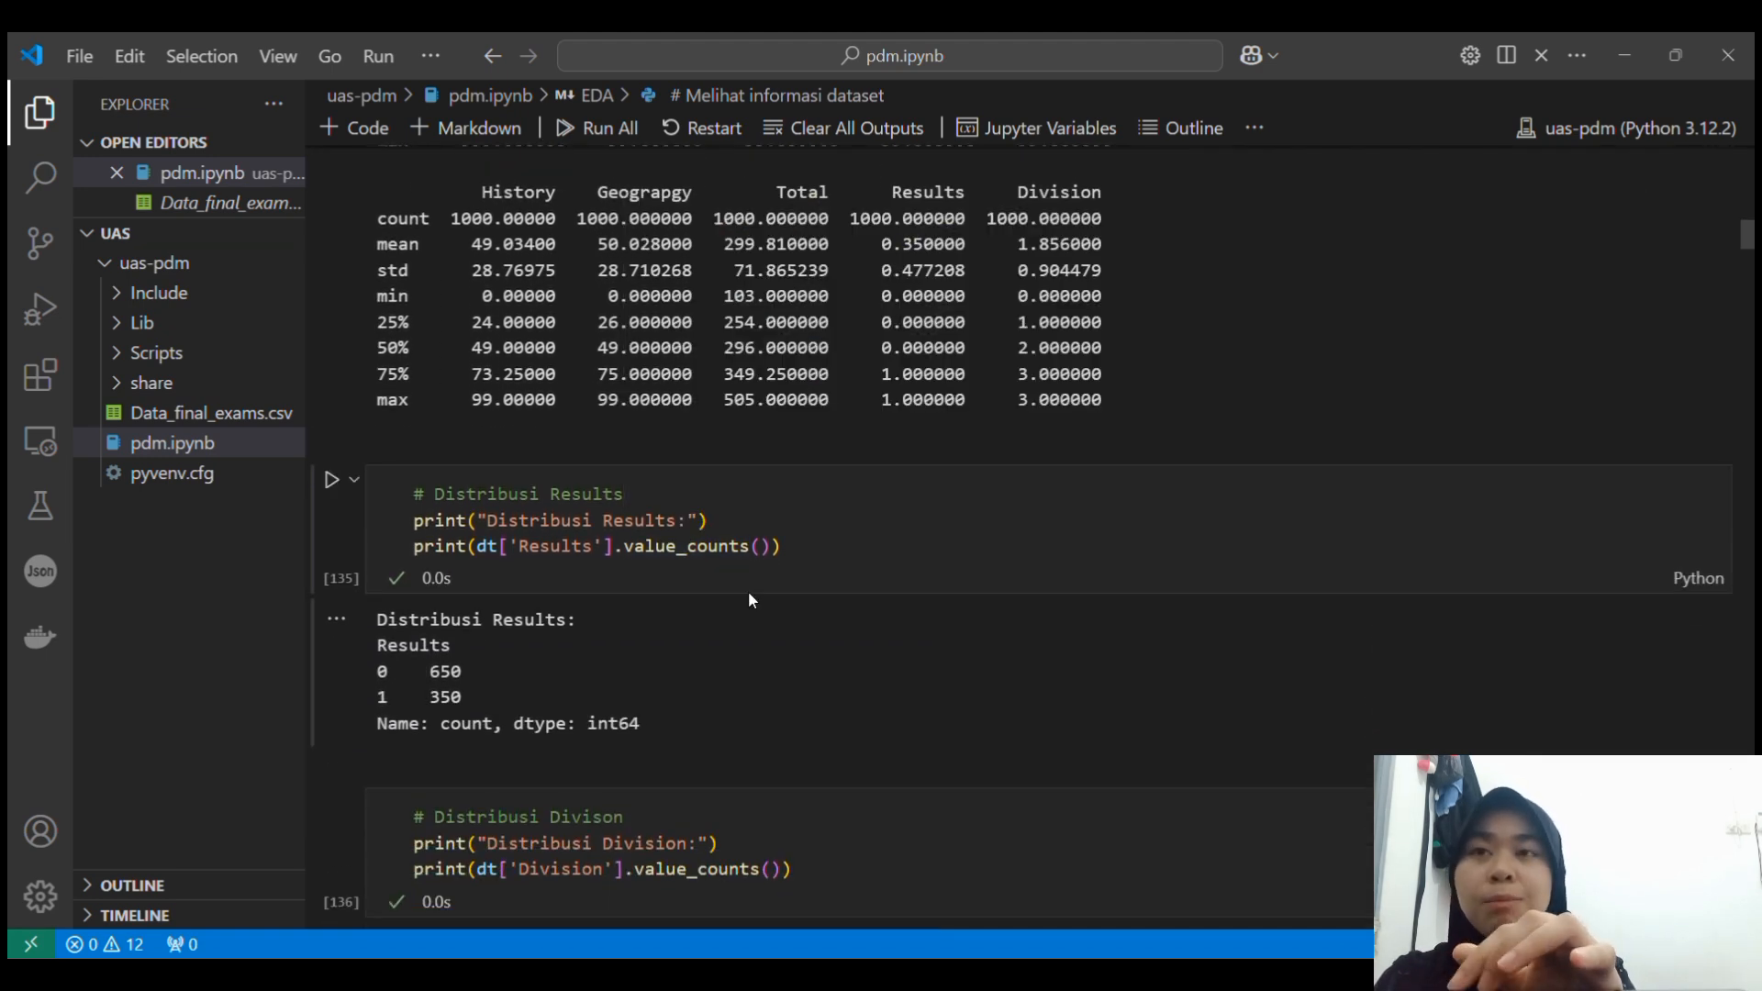
scroll(748, 601, down, 1)
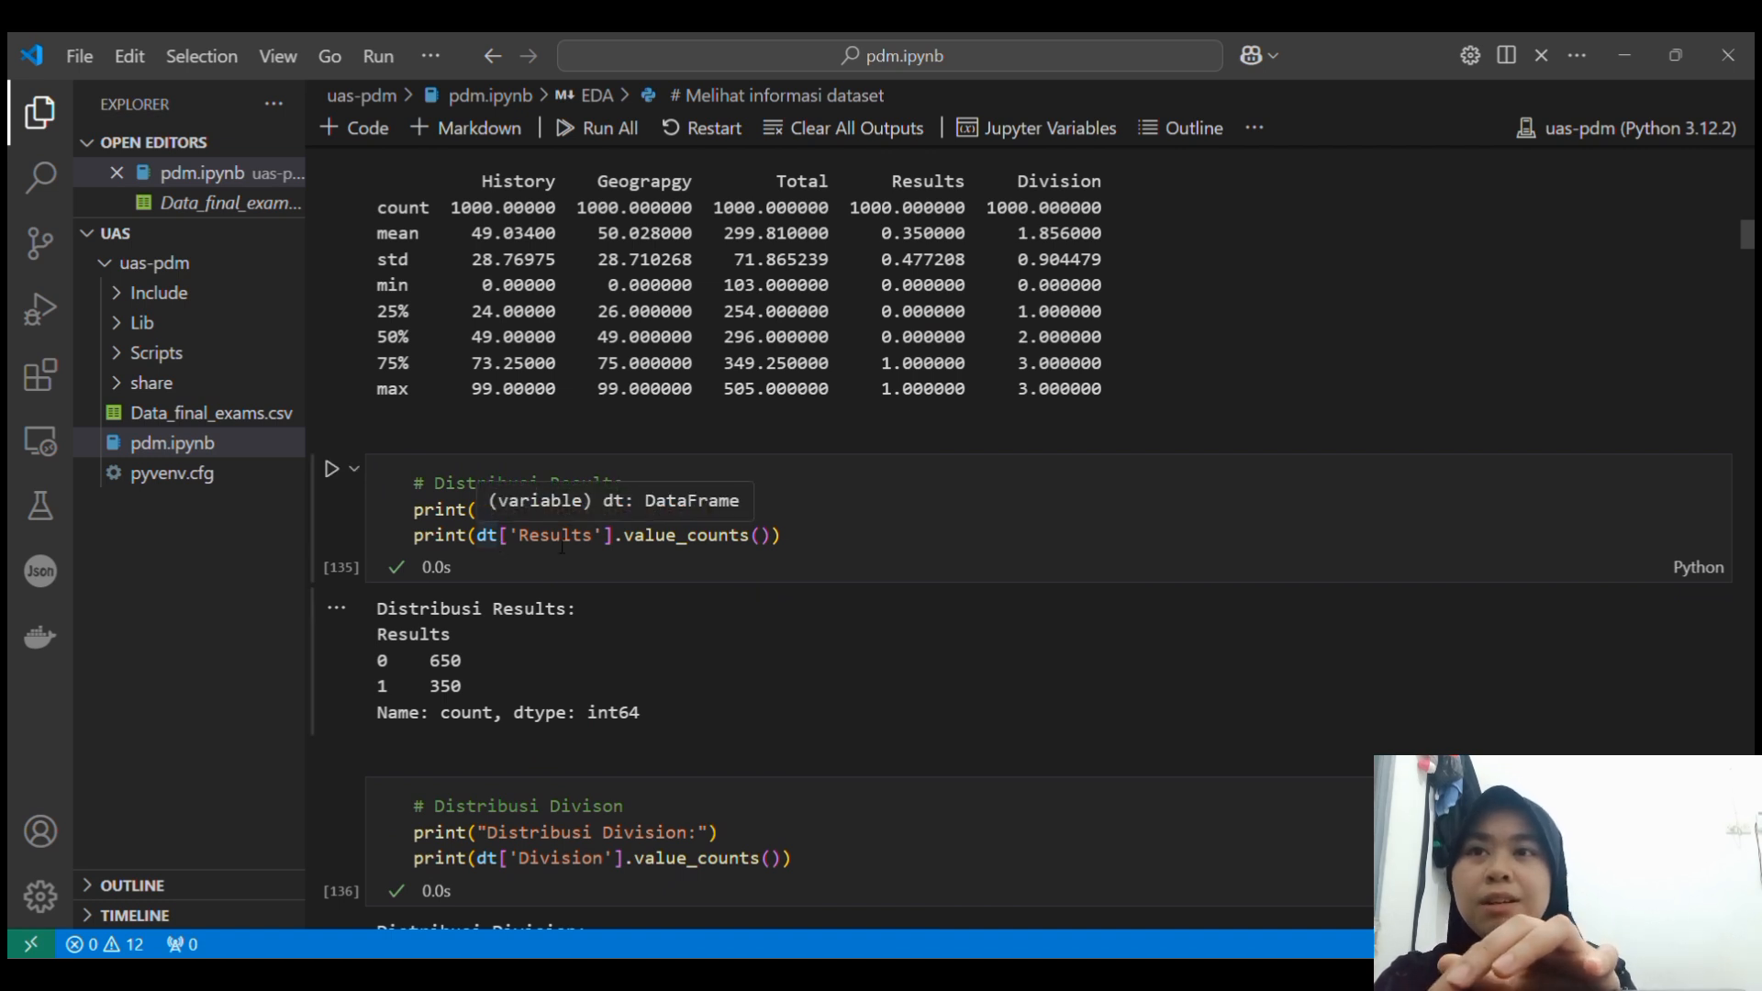
click(638, 542)
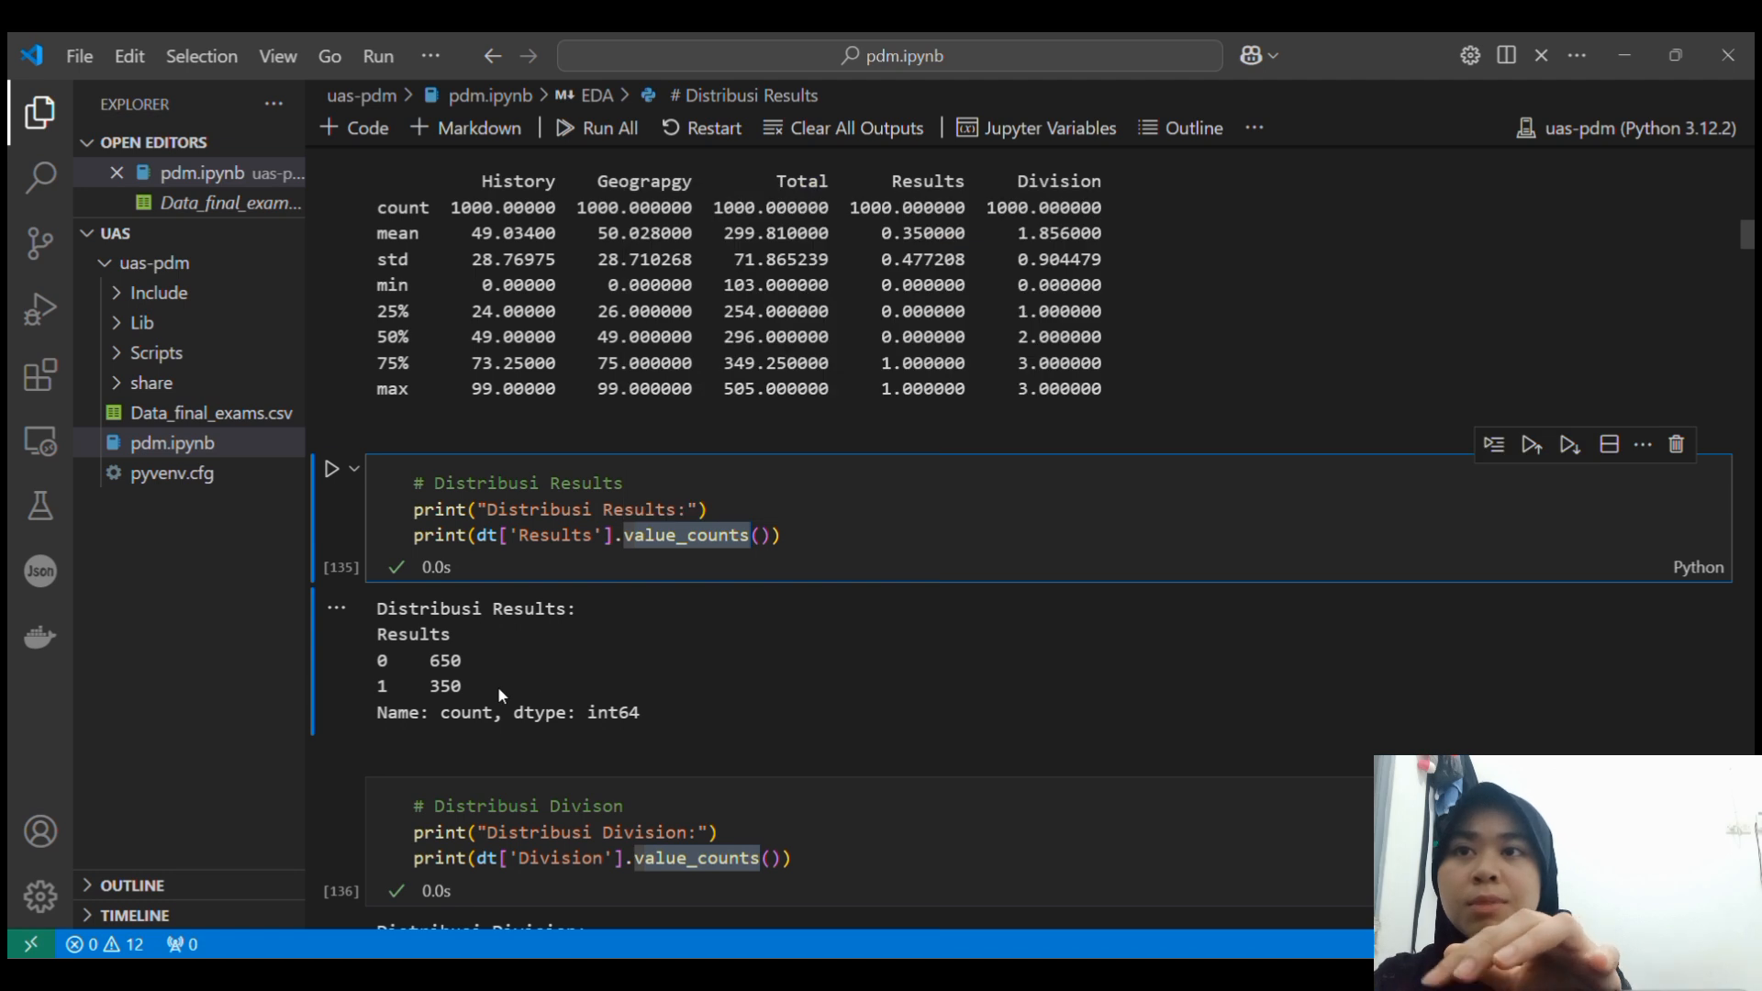
scroll(470, 658, down, 1)
click(470, 660)
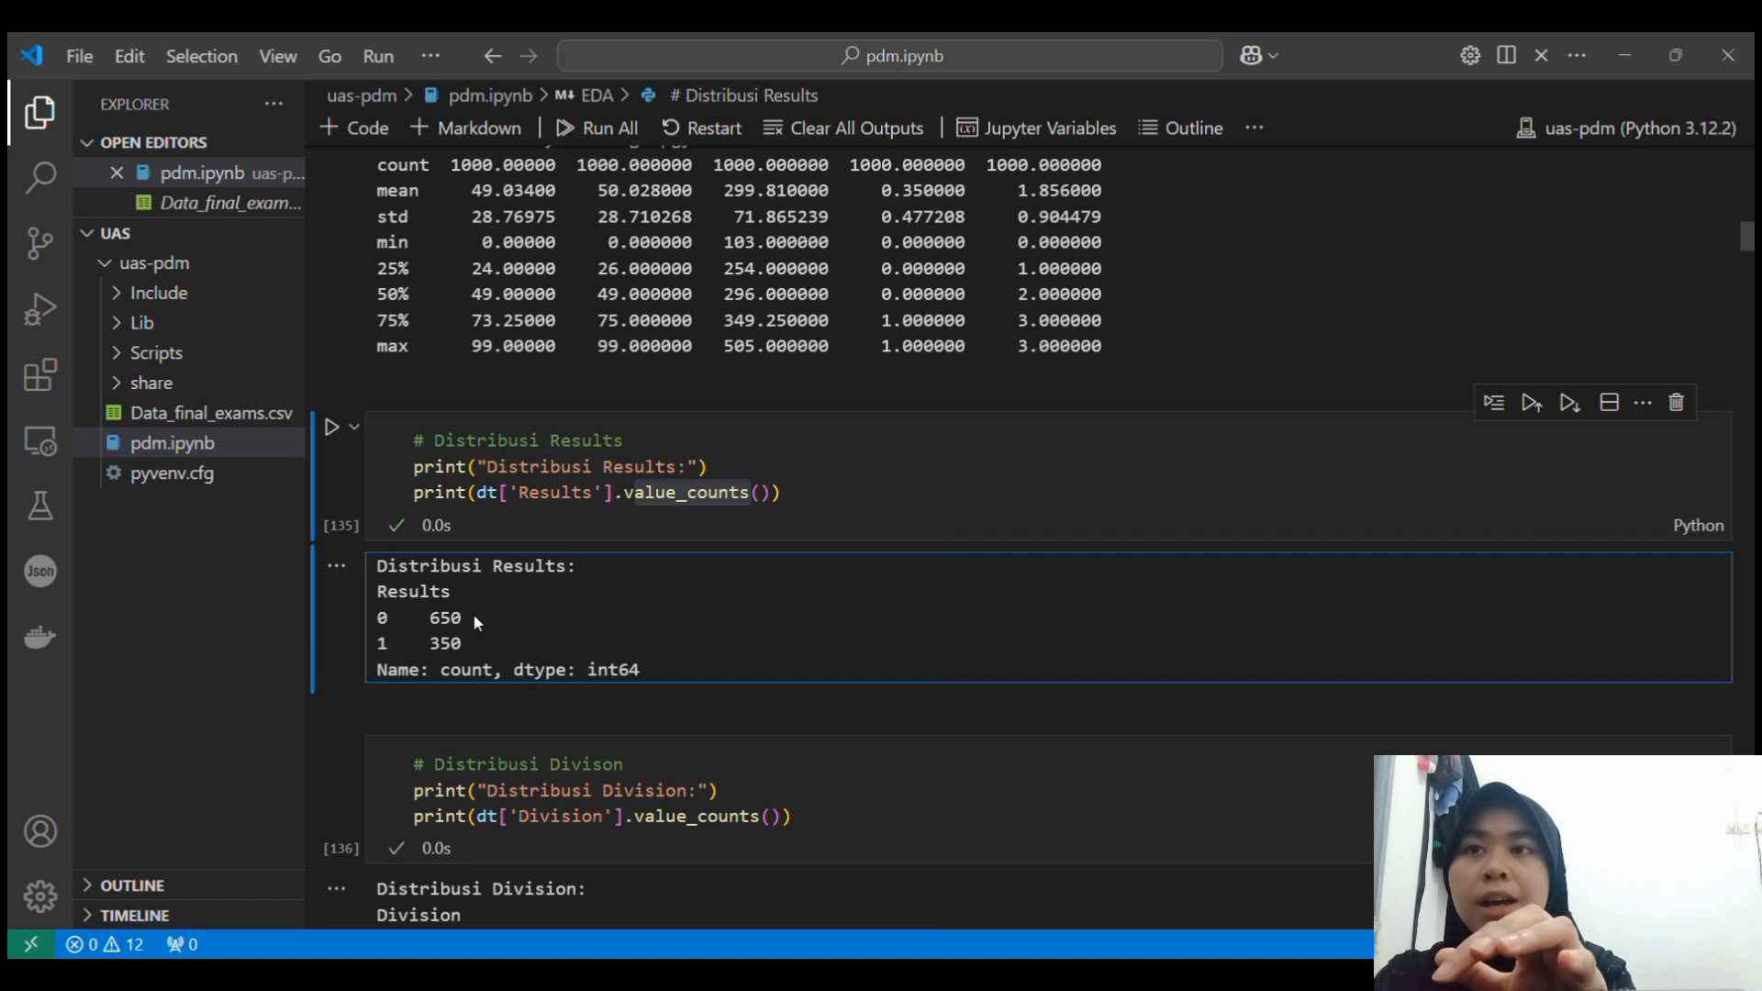
scroll(476, 622, down, 1)
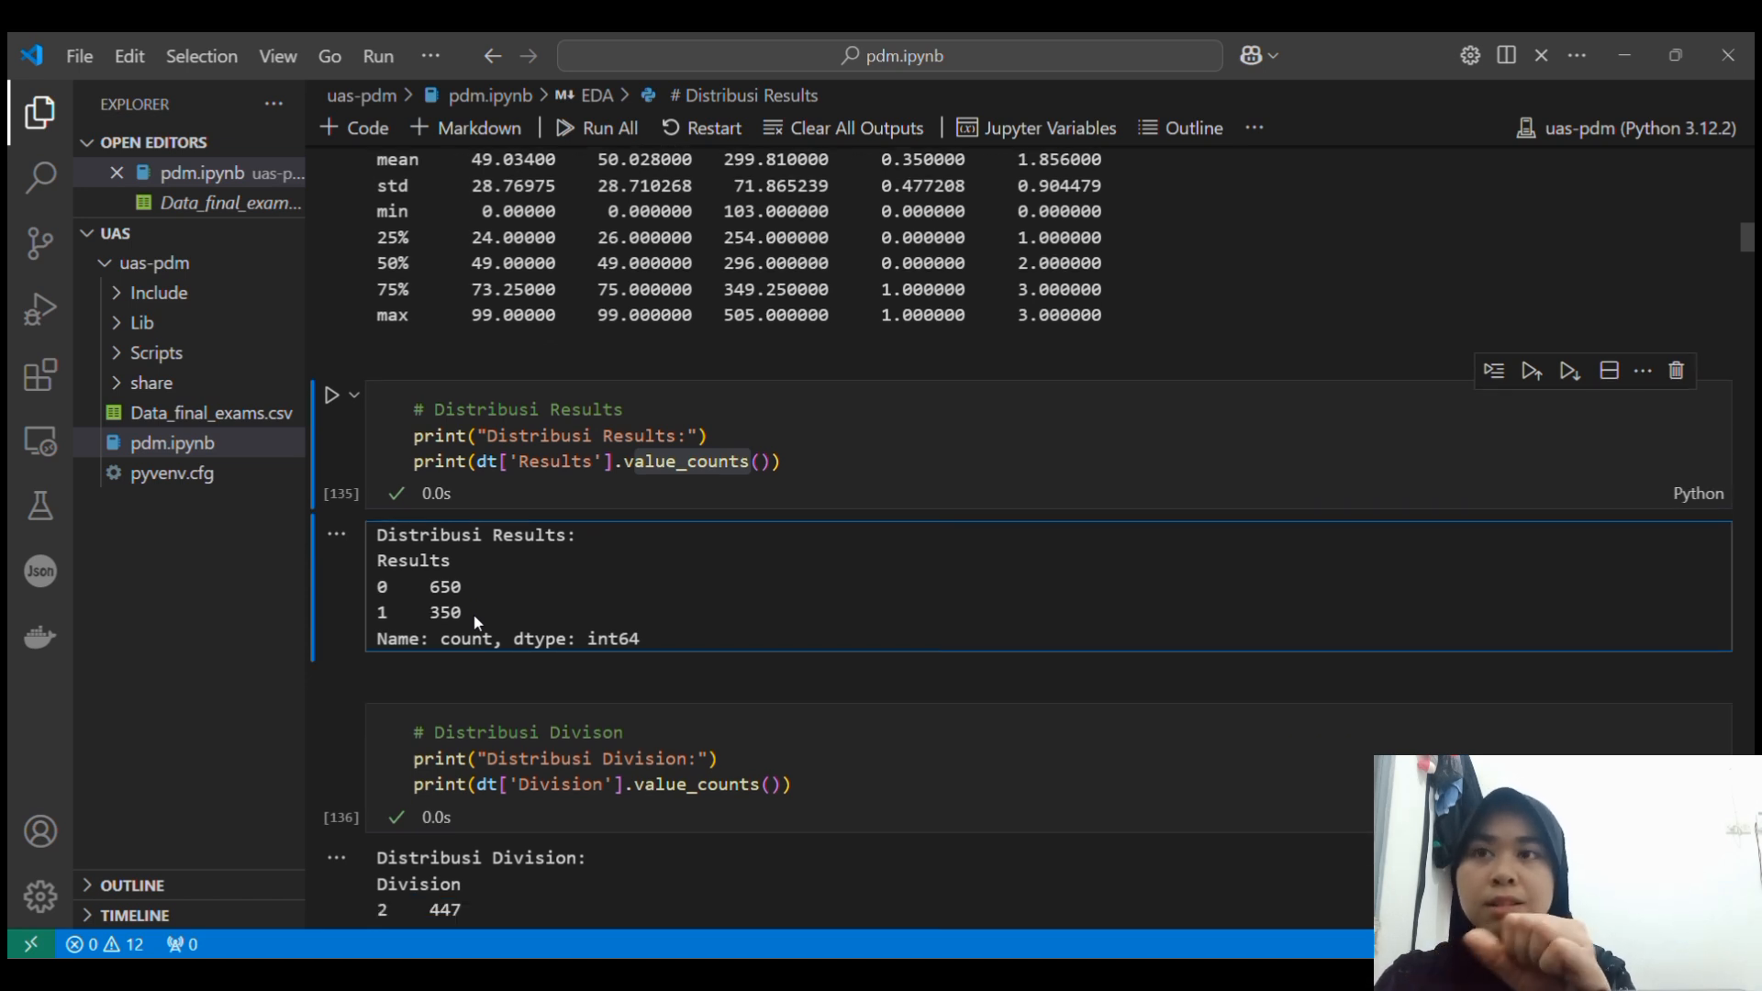
scroll(471, 613, down, 1)
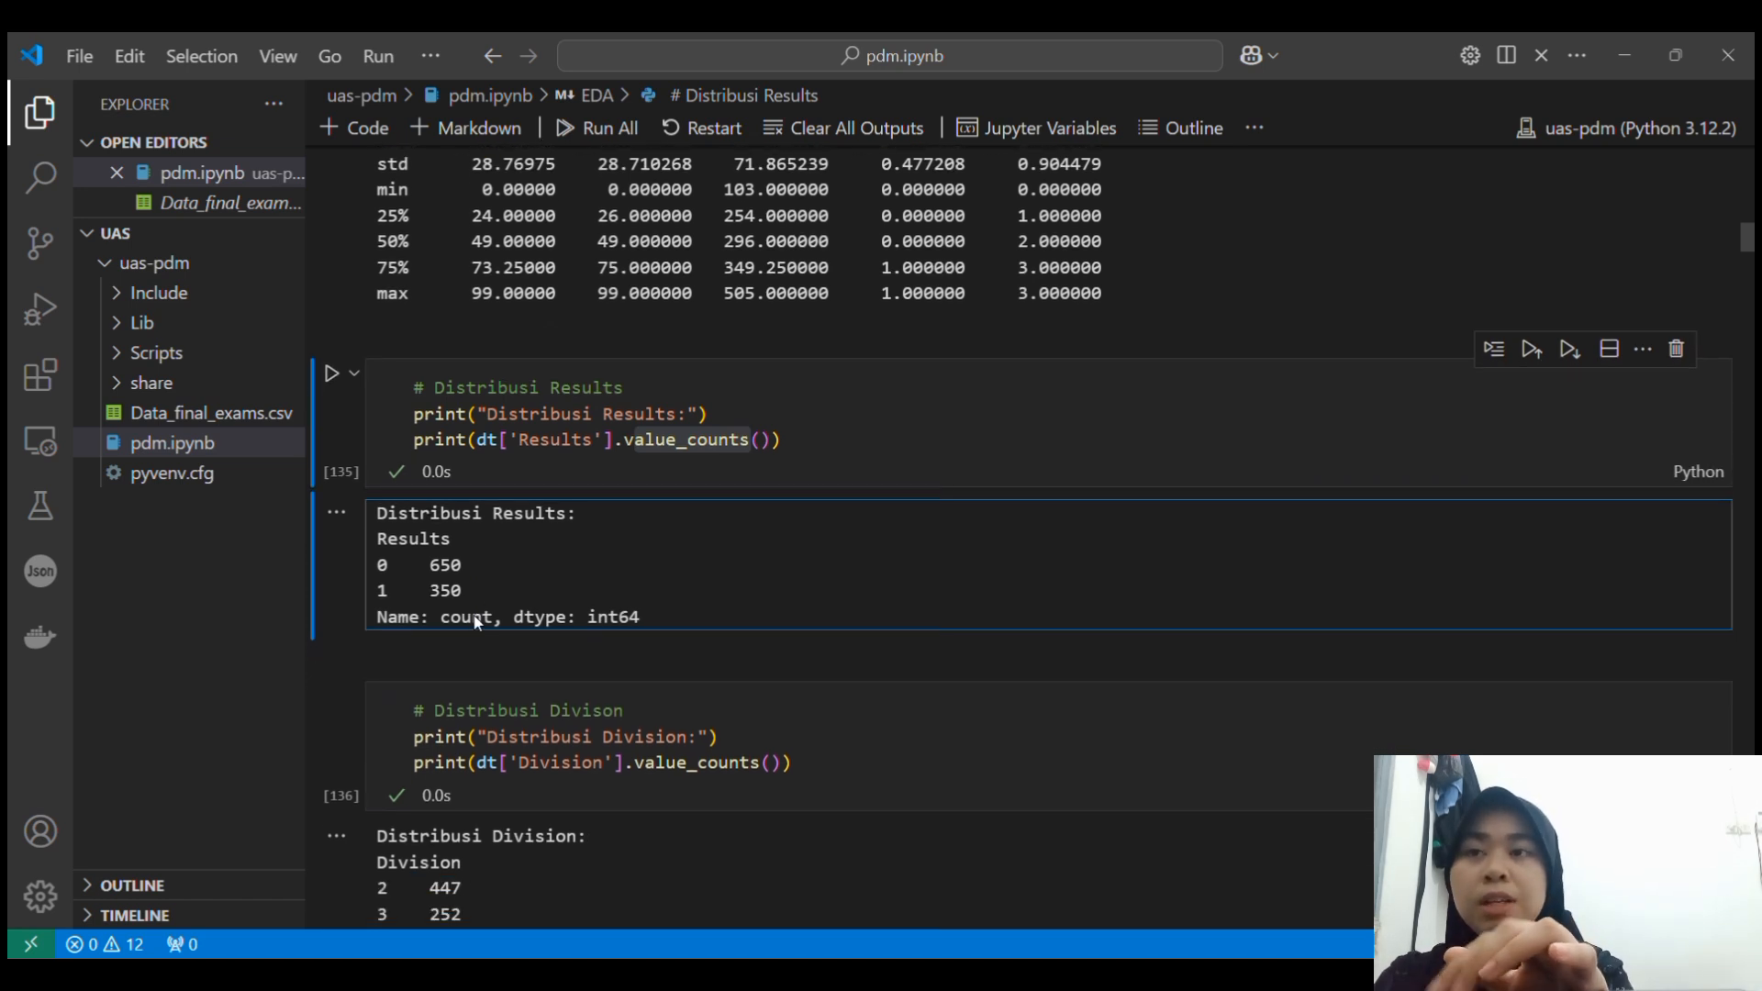
scroll(471, 613, down, 3)
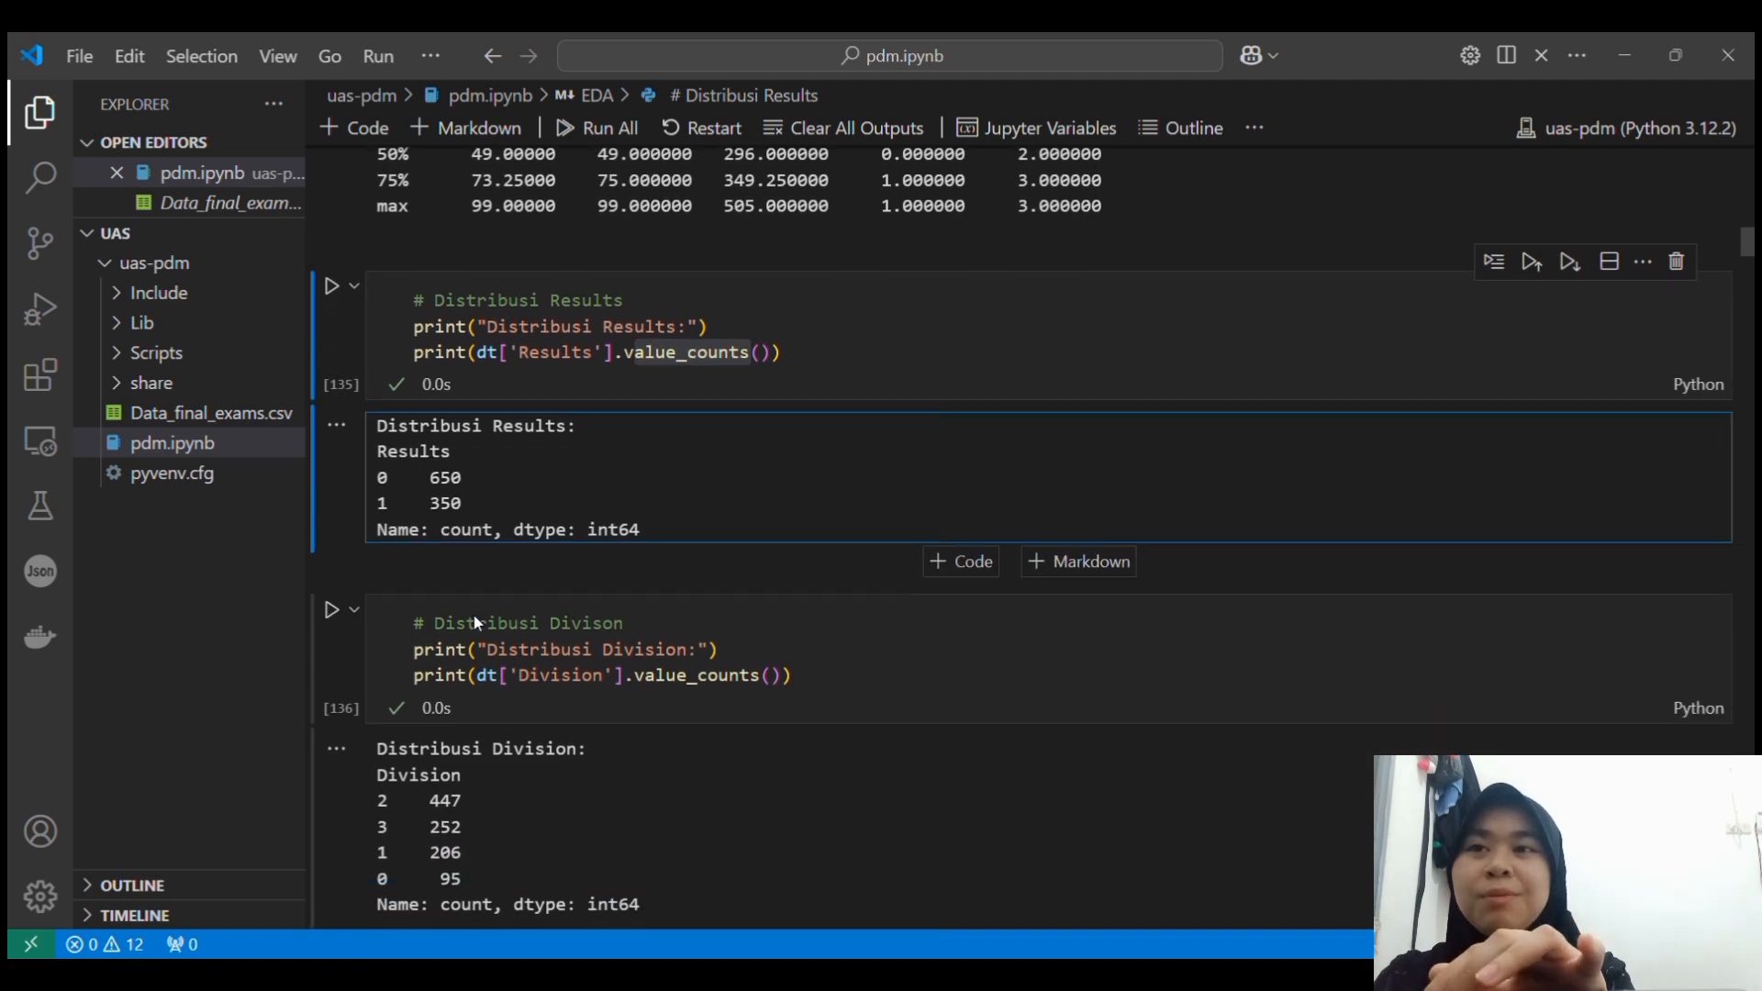
Review the Distribusi Division cell and the value counts it prints for each division.
scroll(604, 620, down, 3)
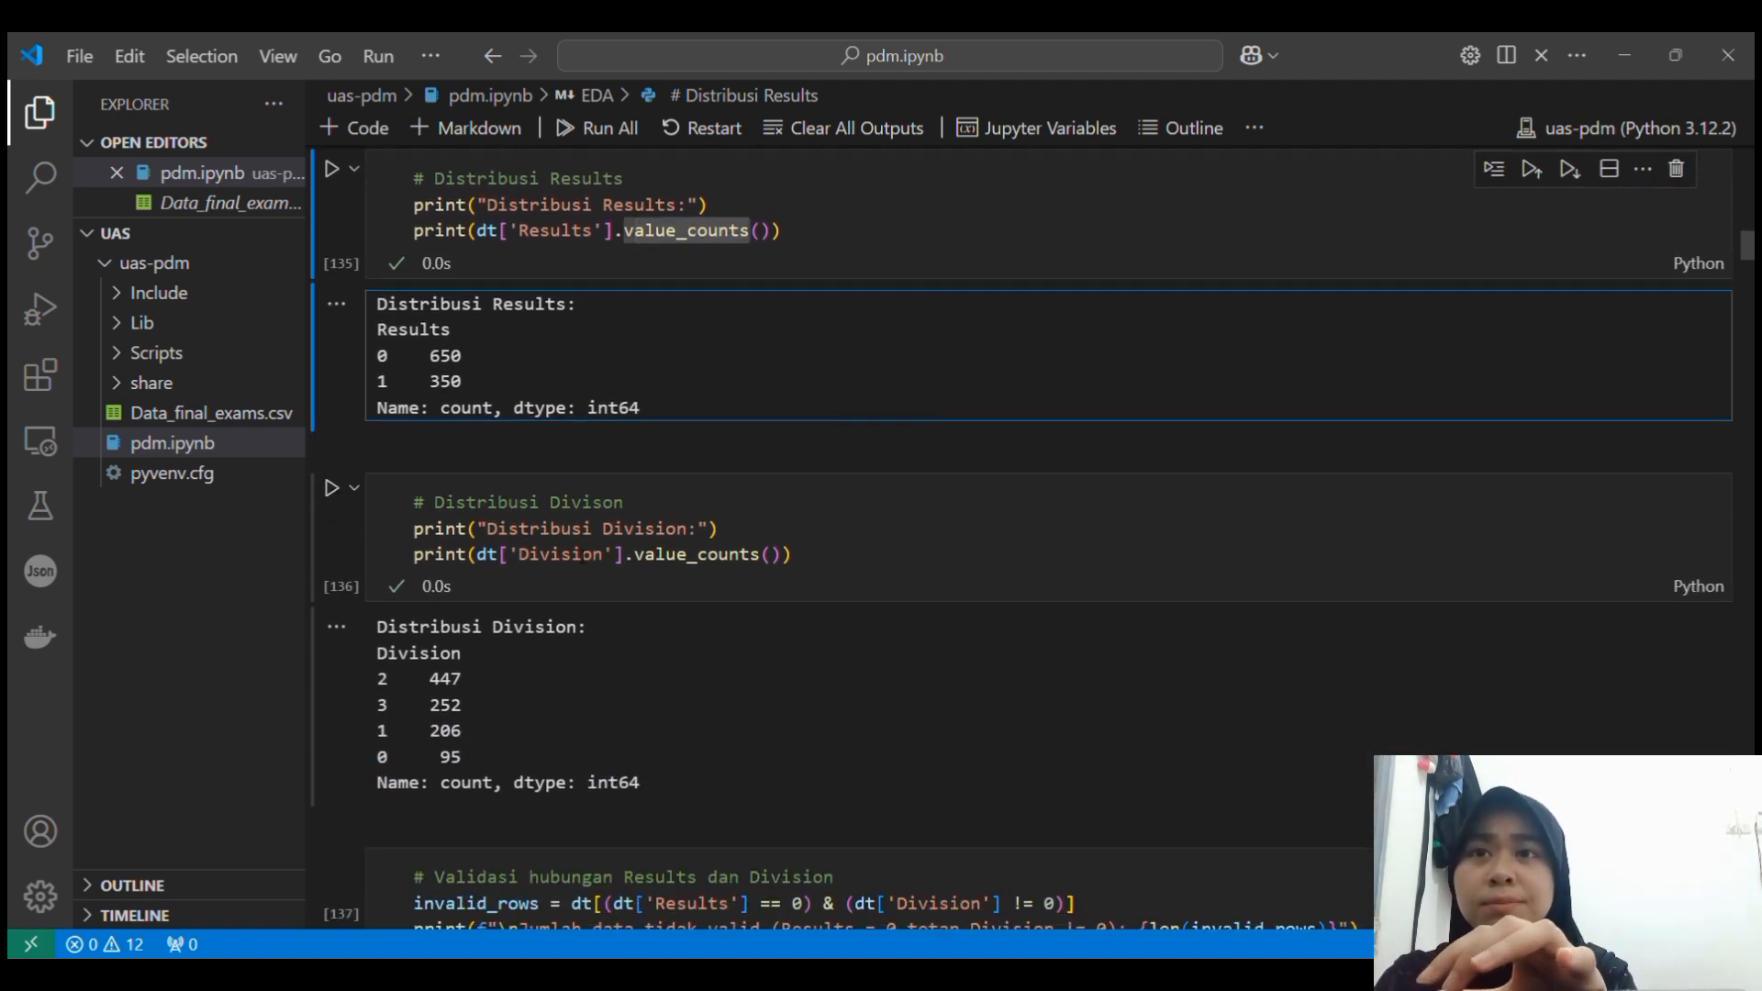
scroll(578, 564, down, 2)
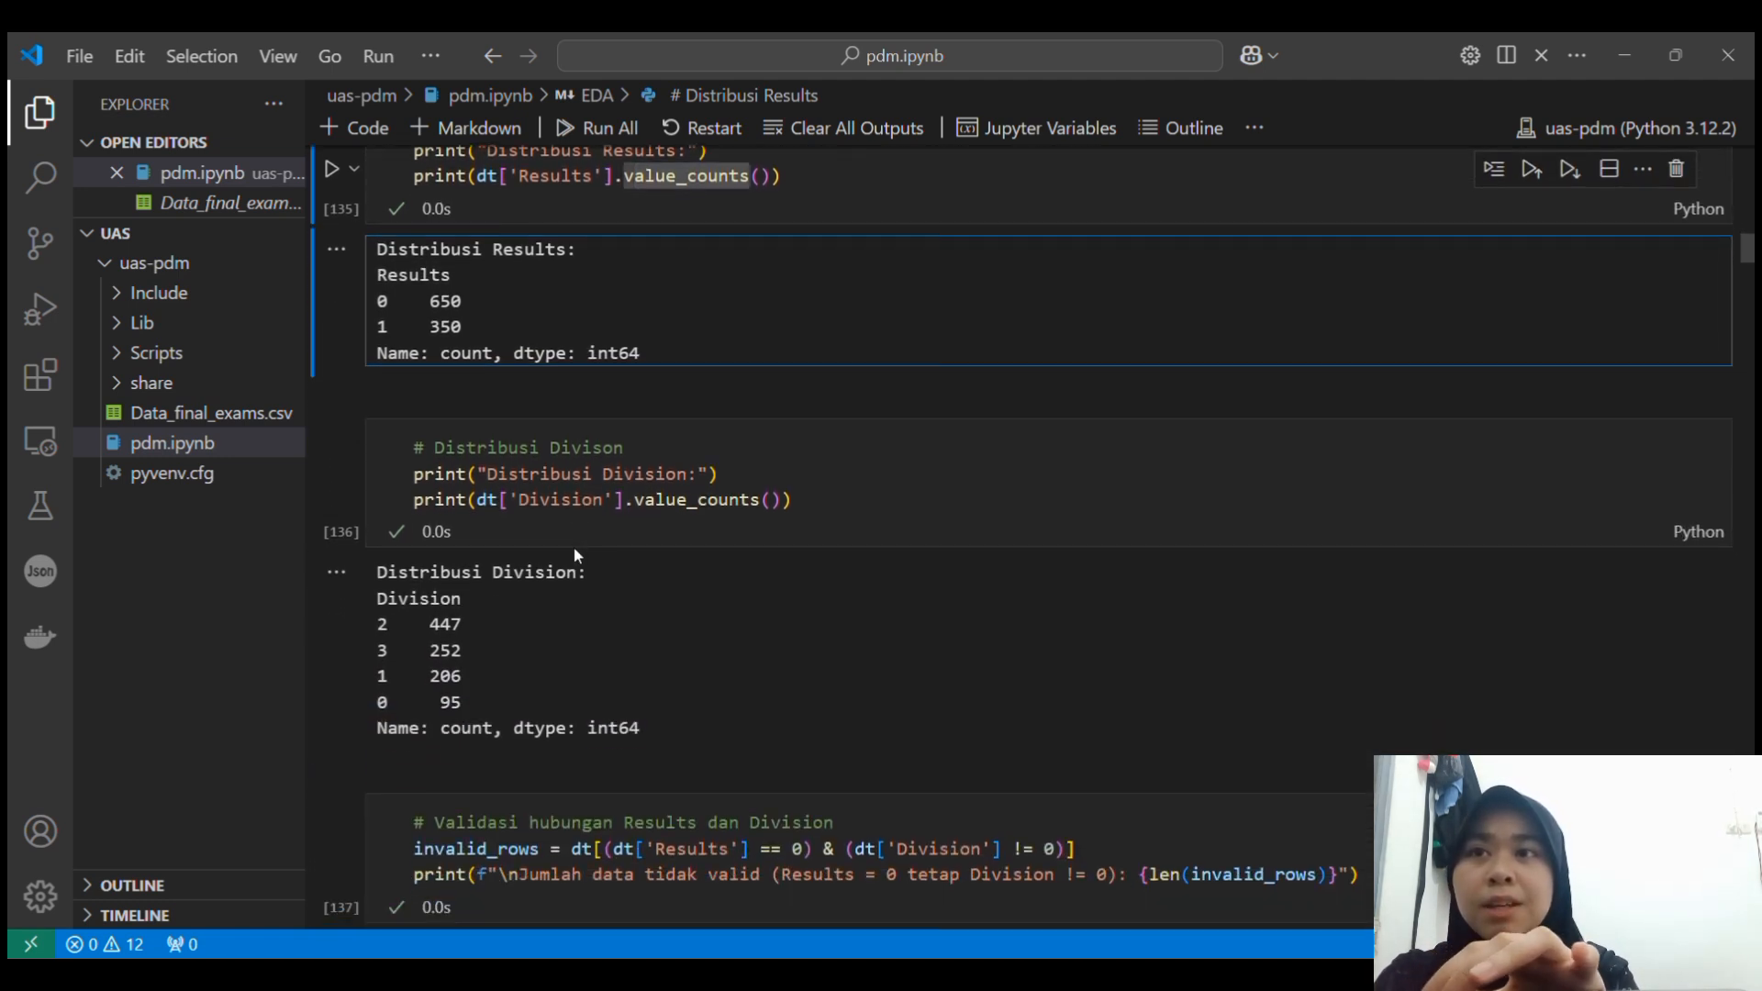
click(415, 499)
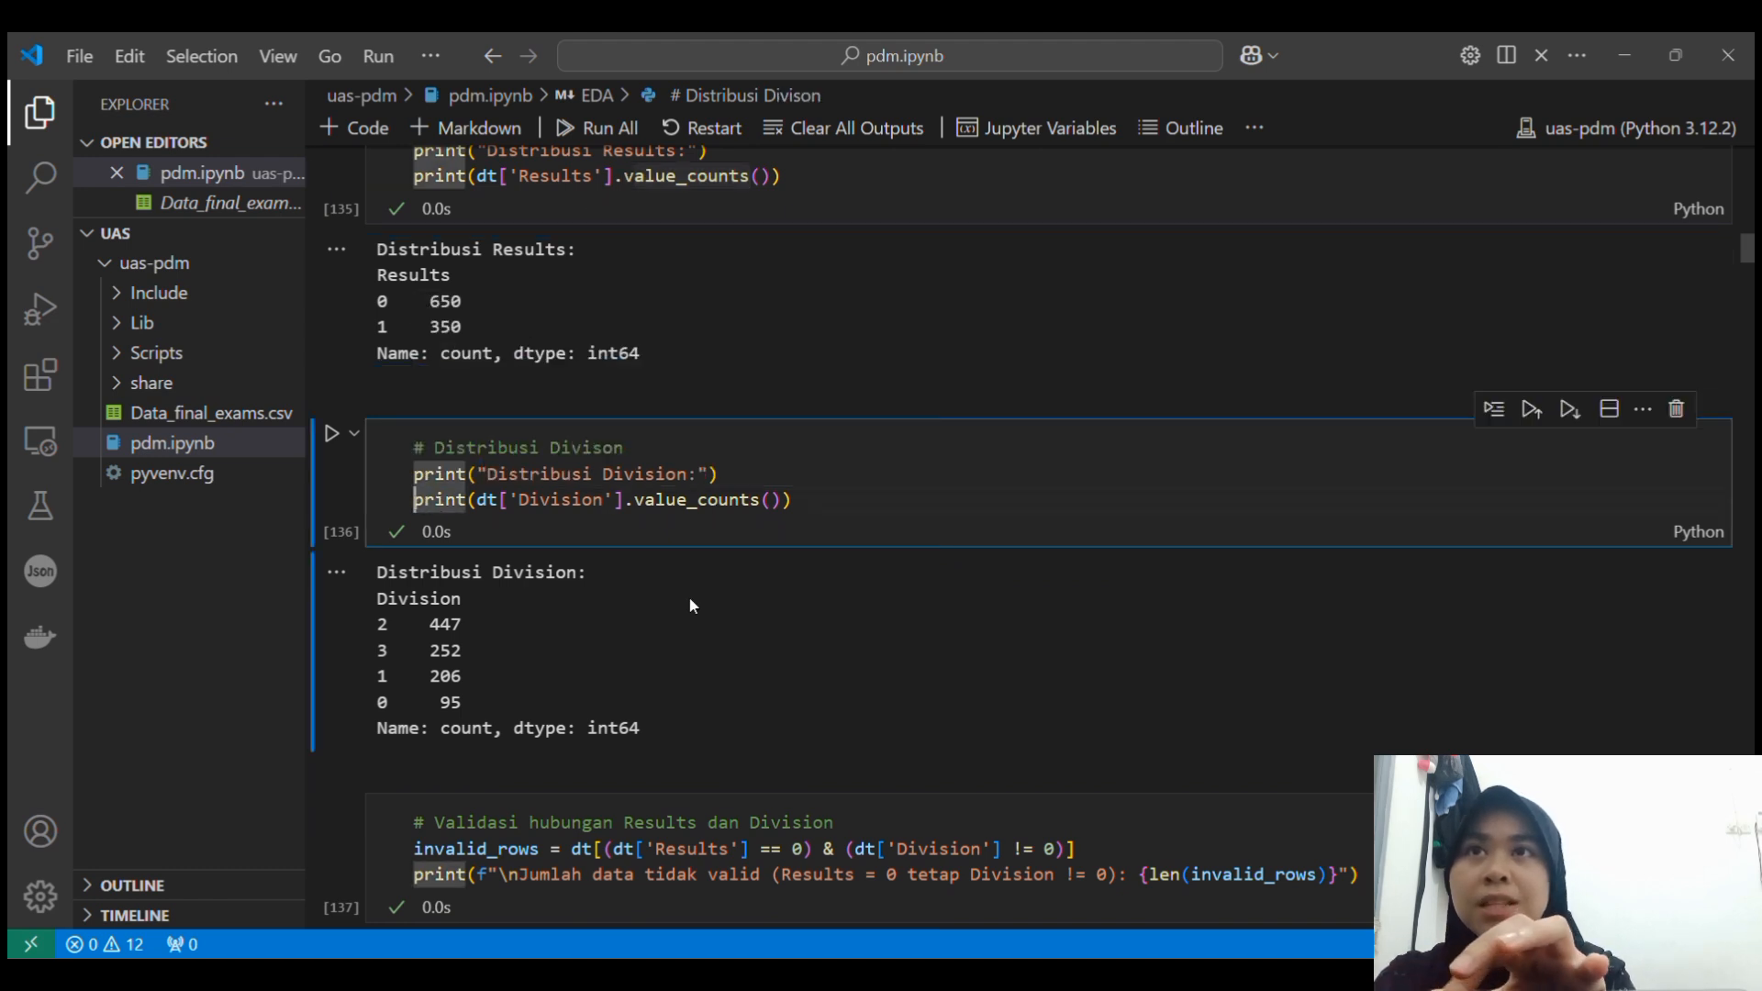
scroll(525, 626, down, 1)
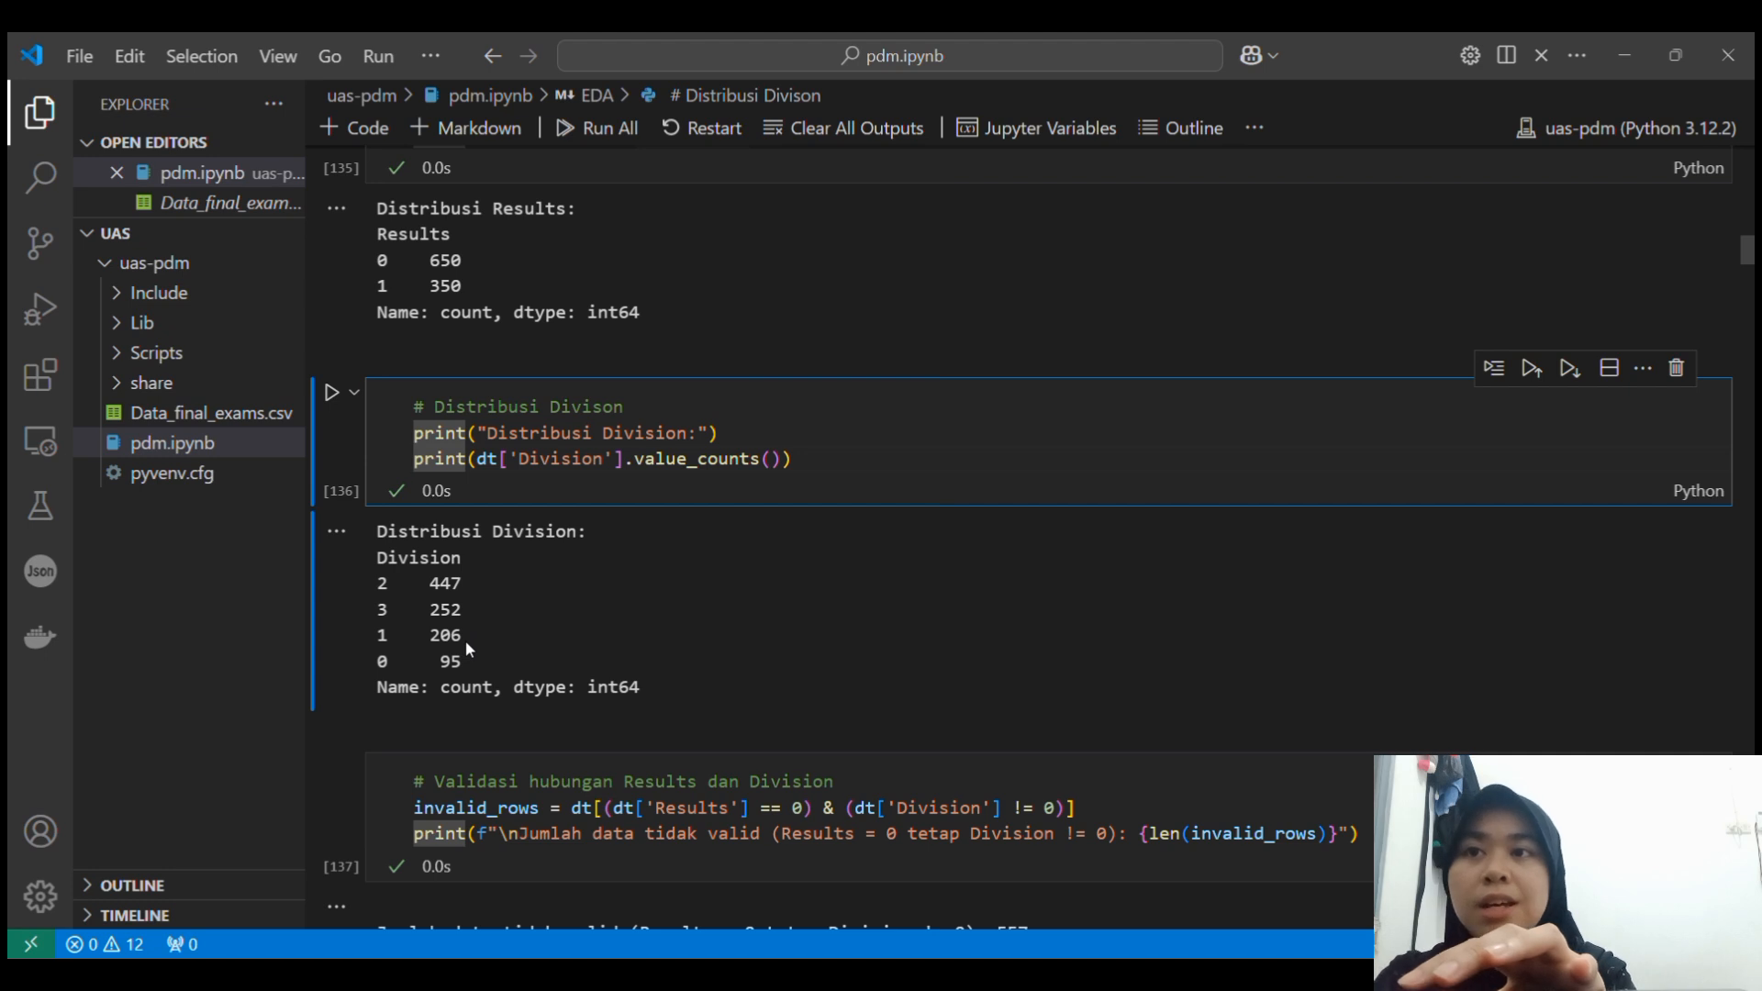
Examine the cell validating the Results and Division relationship, highlighting the invalid_rows filter line, and check its printed count.
scroll(465, 640, down, 3)
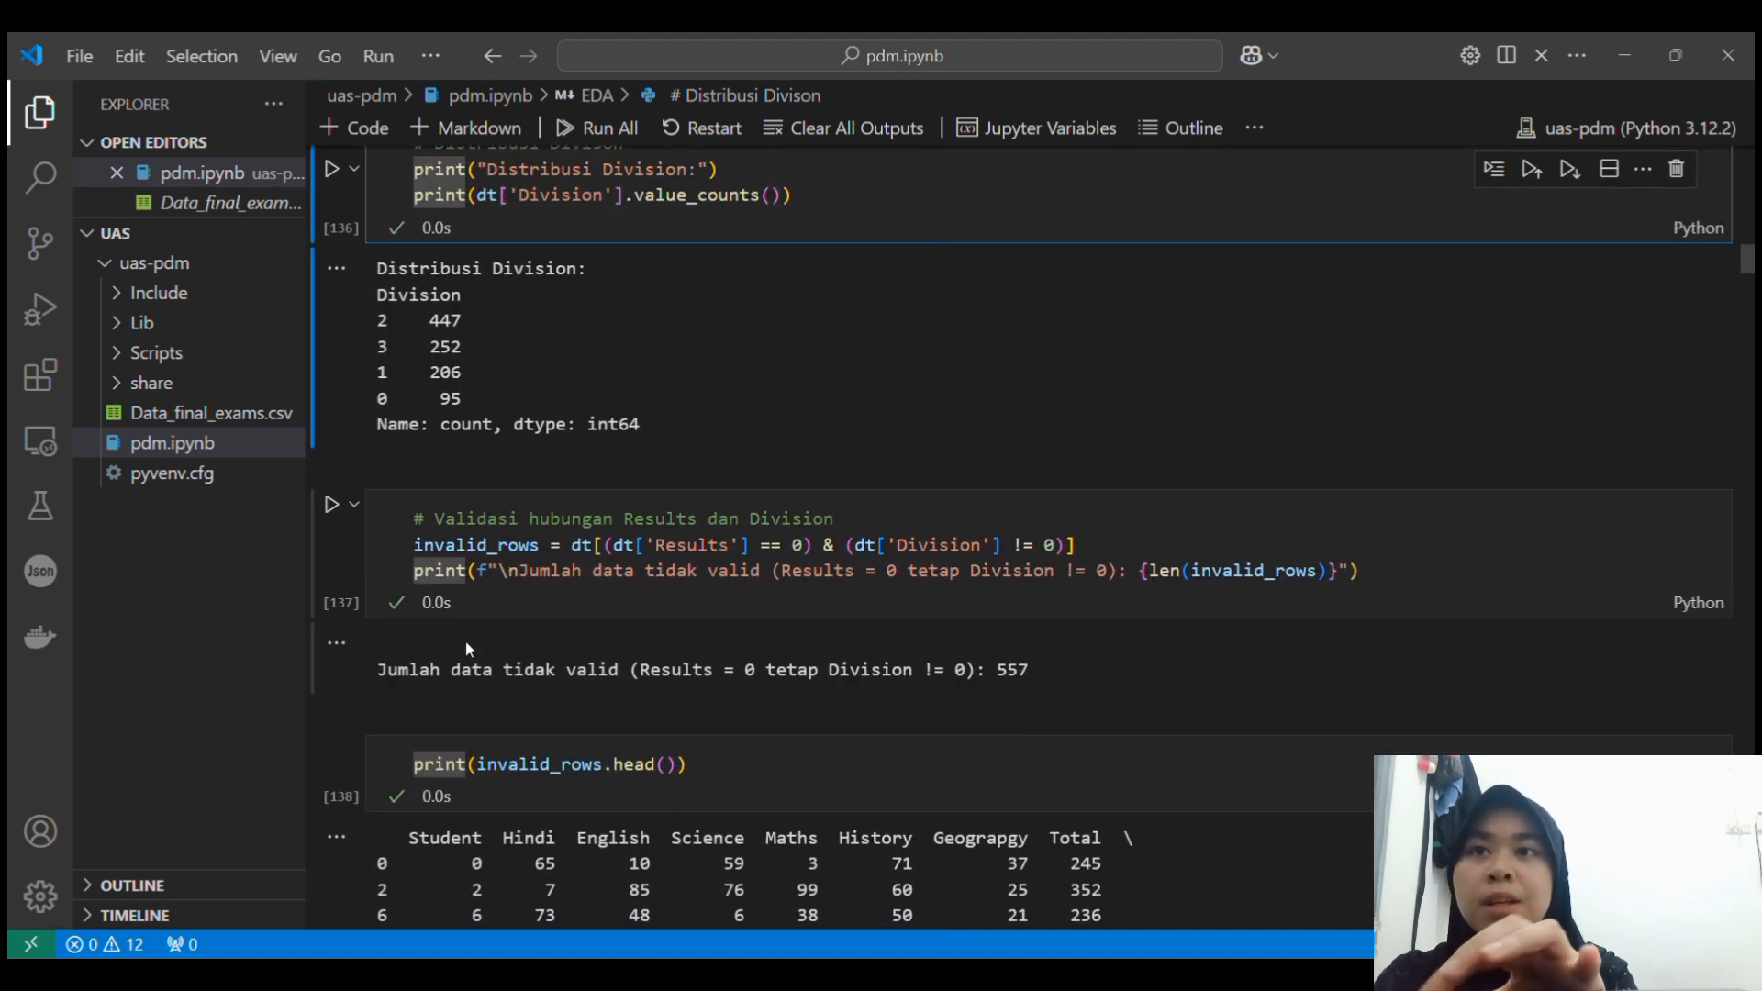
scroll(586, 505, up, 1)
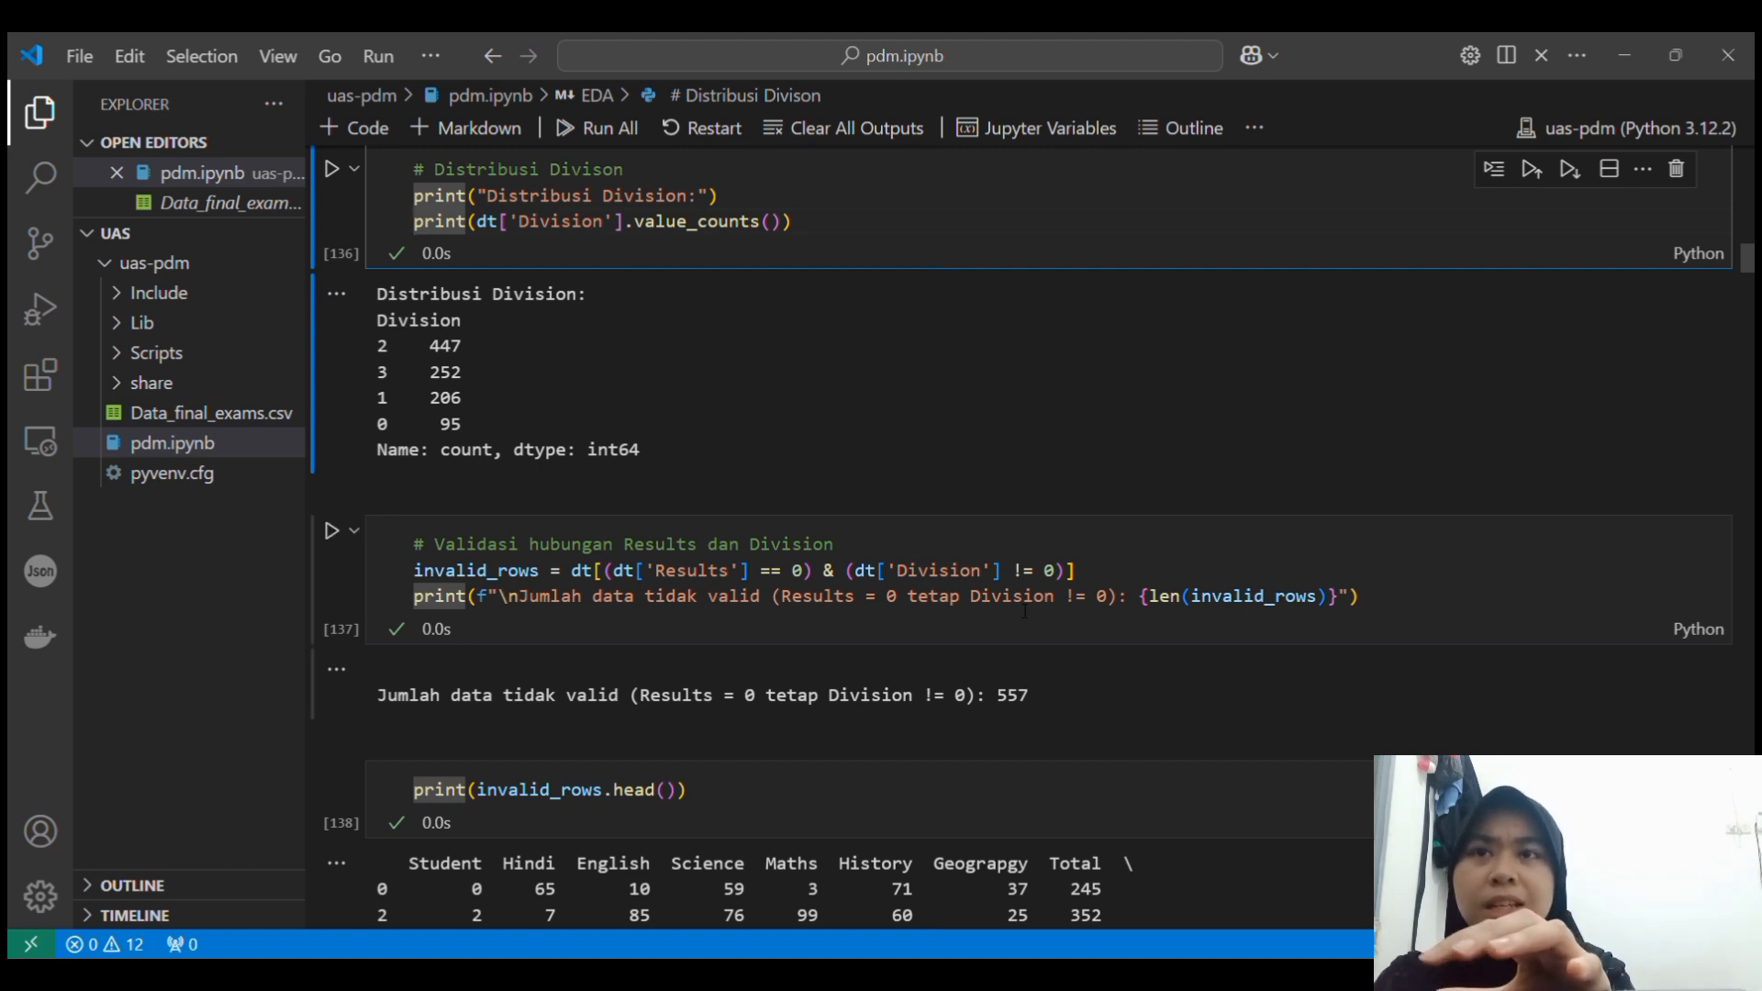
scroll(602, 601, down, 1)
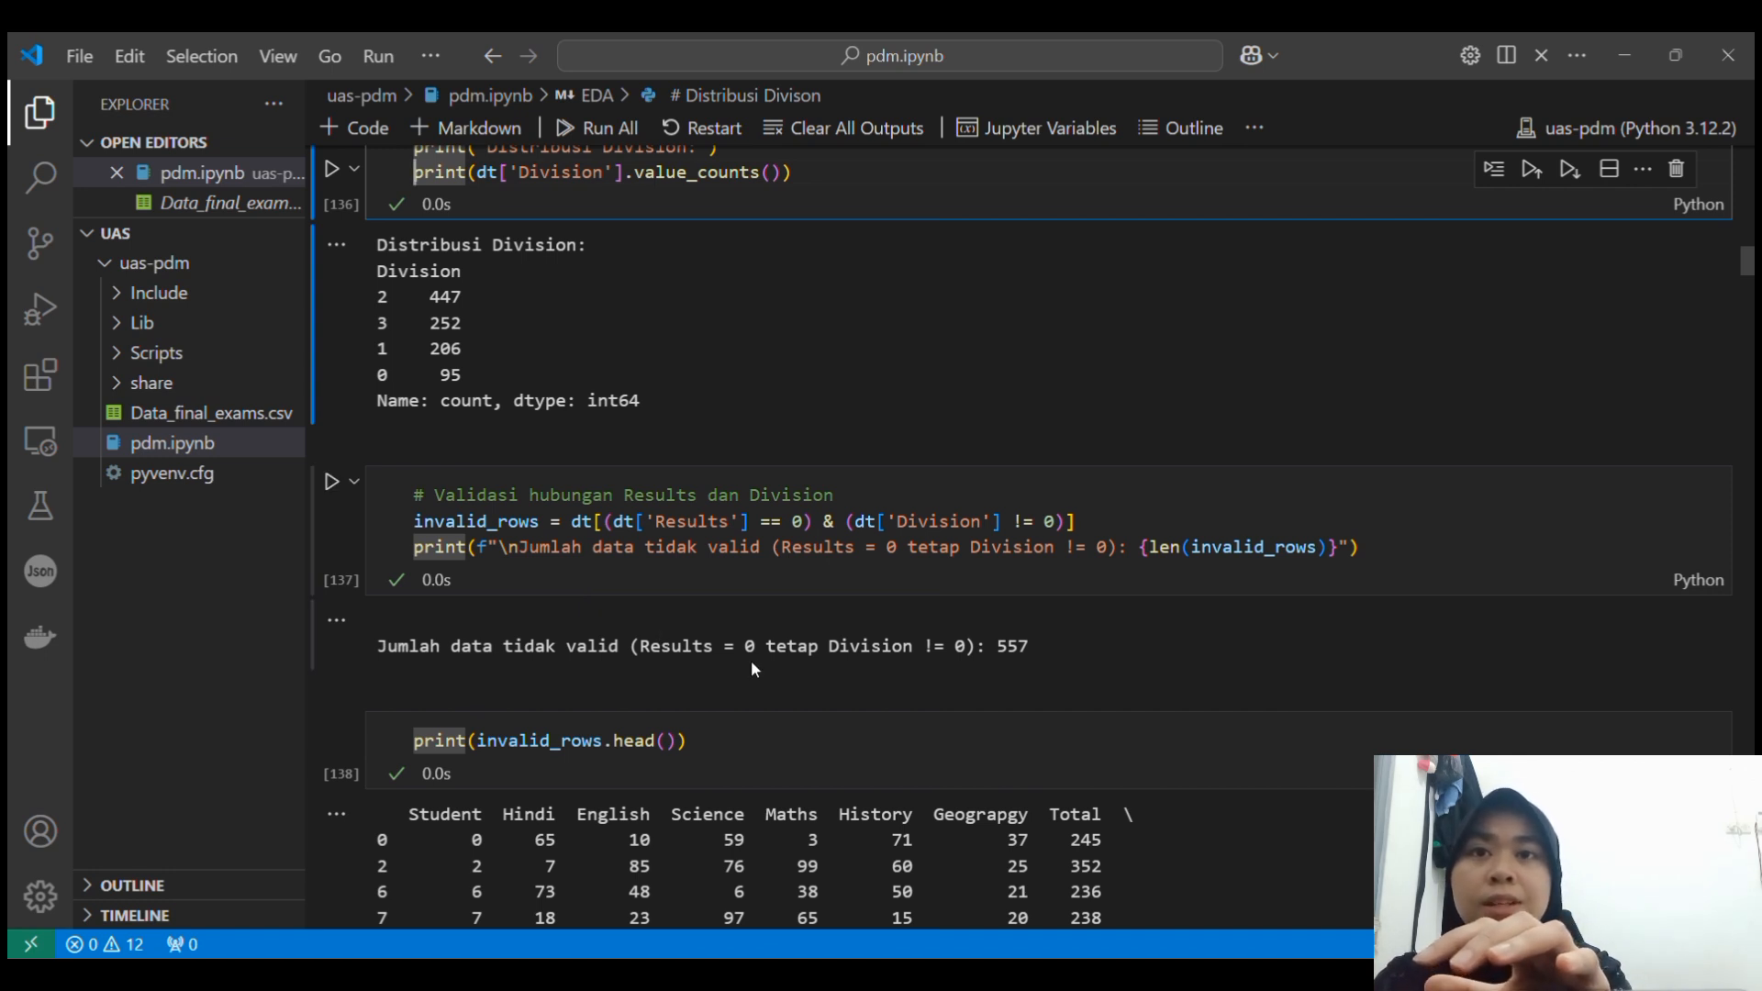
scroll(700, 610, down, 3)
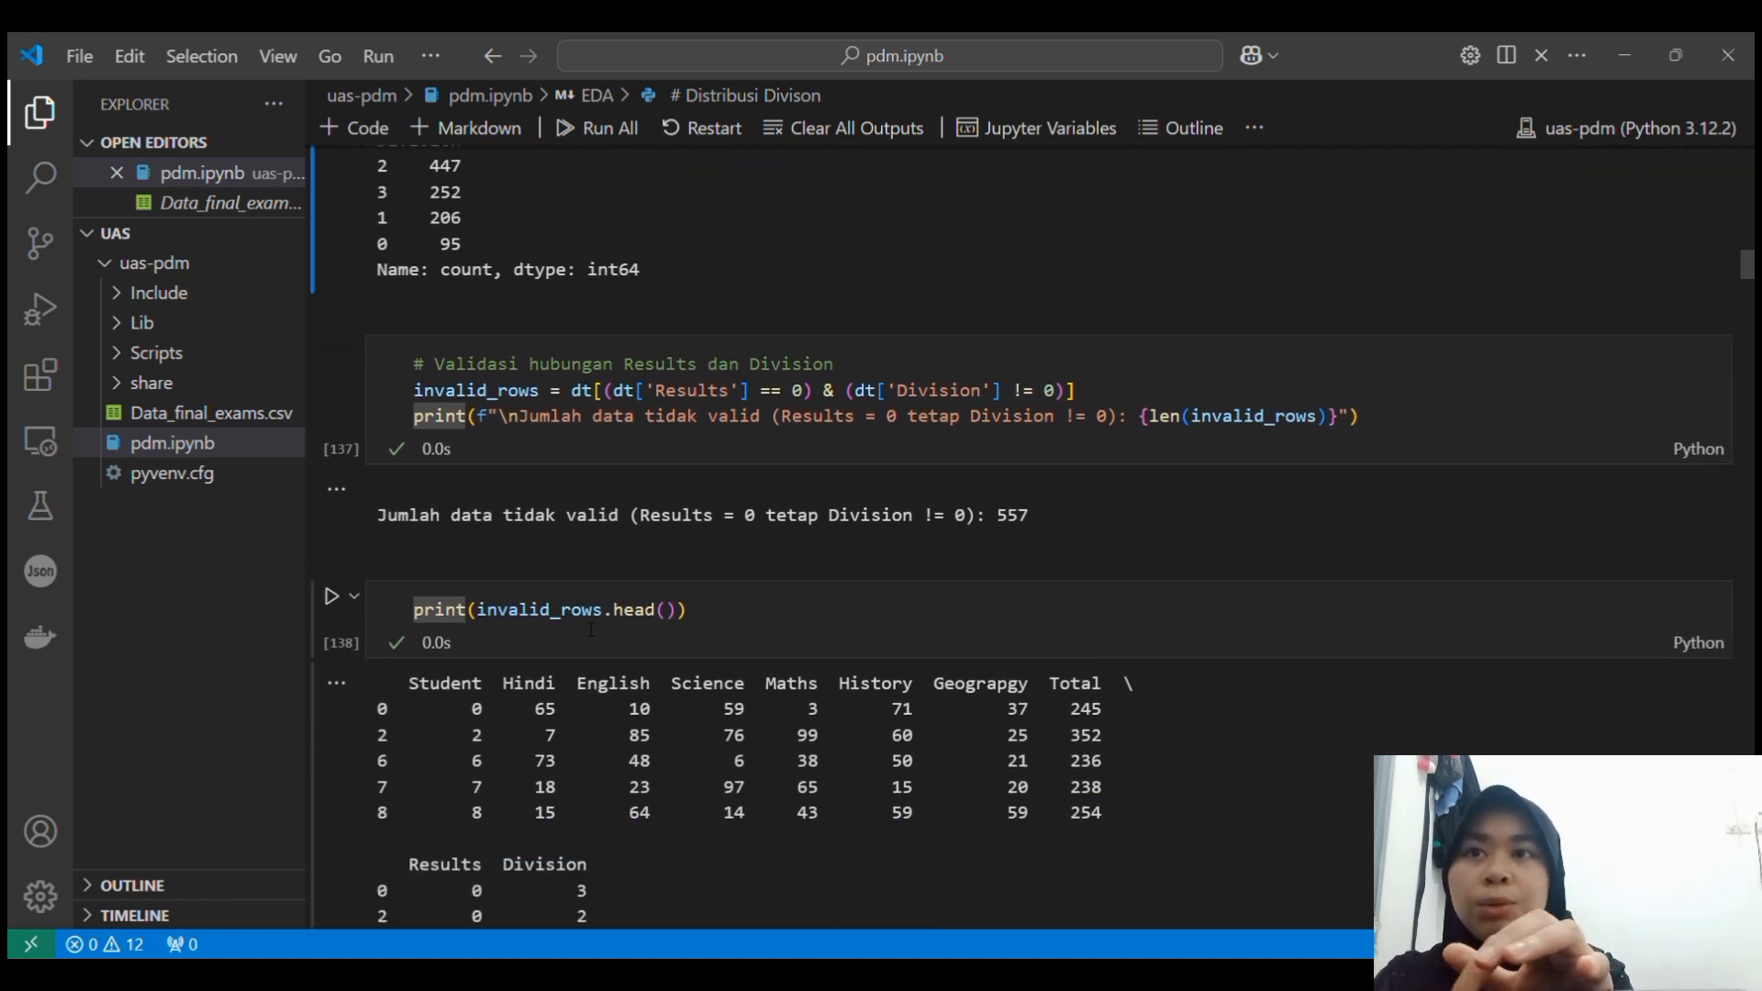
scroll(590, 630, down, 2)
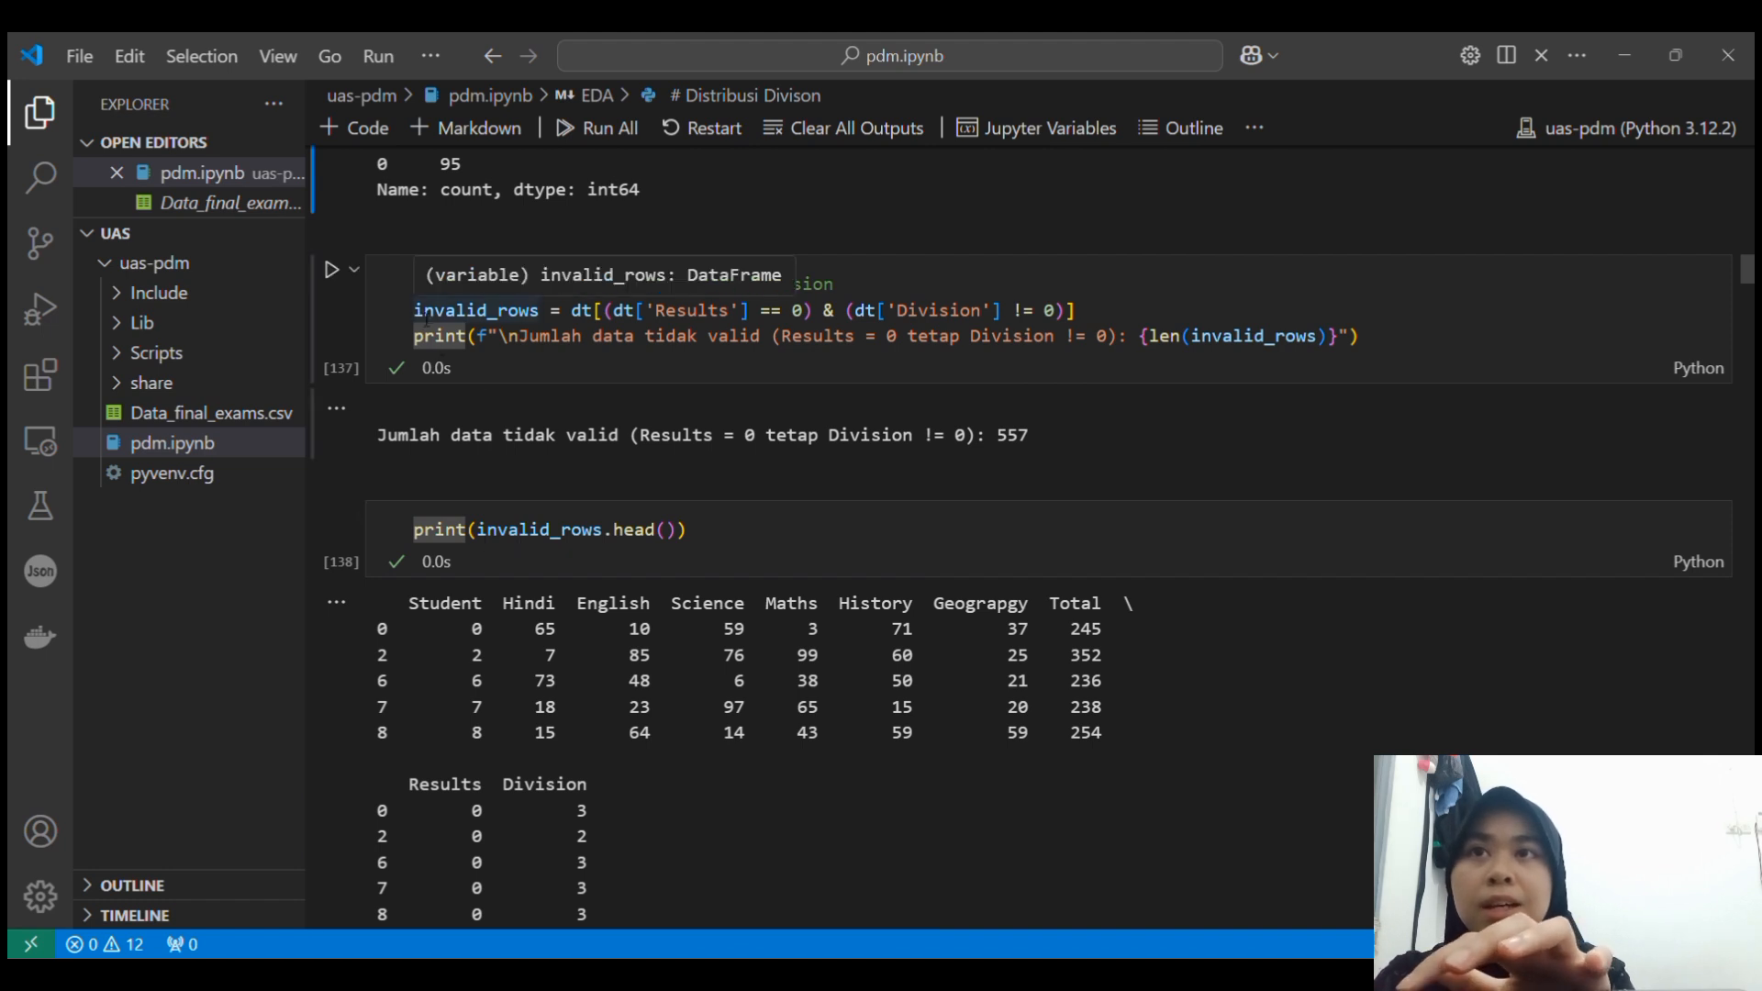
drag(415, 312, 1193, 321)
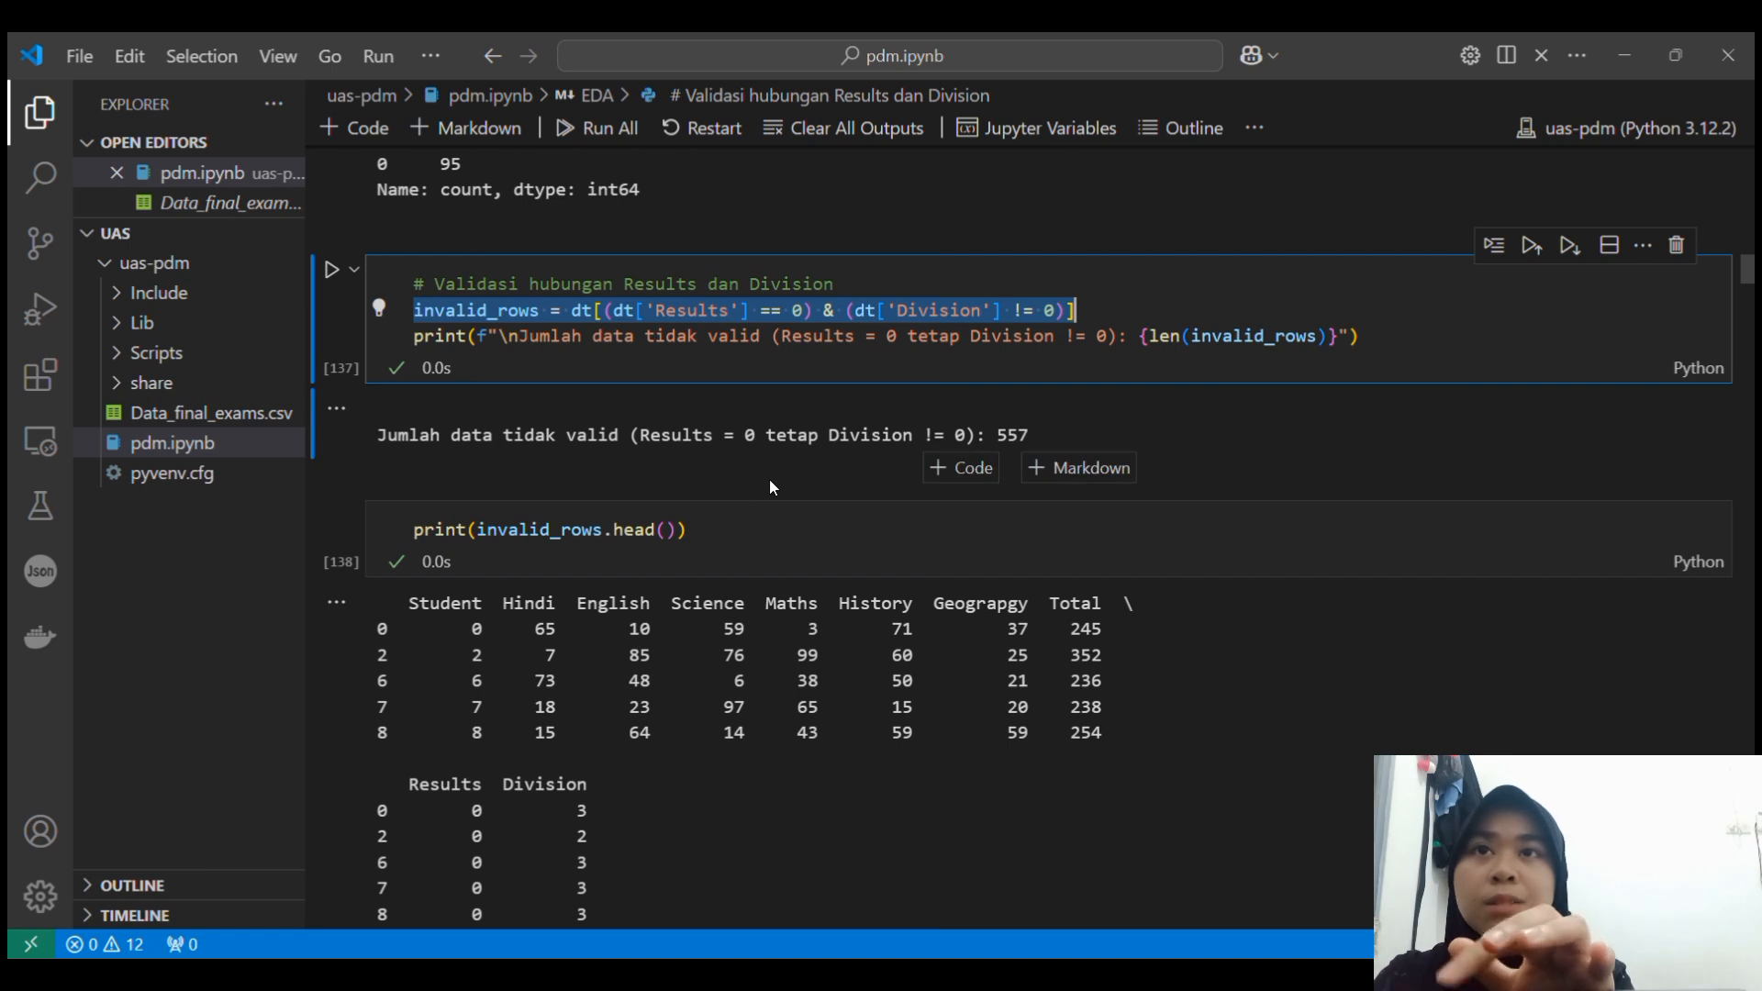
Inspect the invalid_rows.head() output, highlighting the first row's Division value to compare it with Results.
click(756, 512)
scroll(581, 541, down, 1)
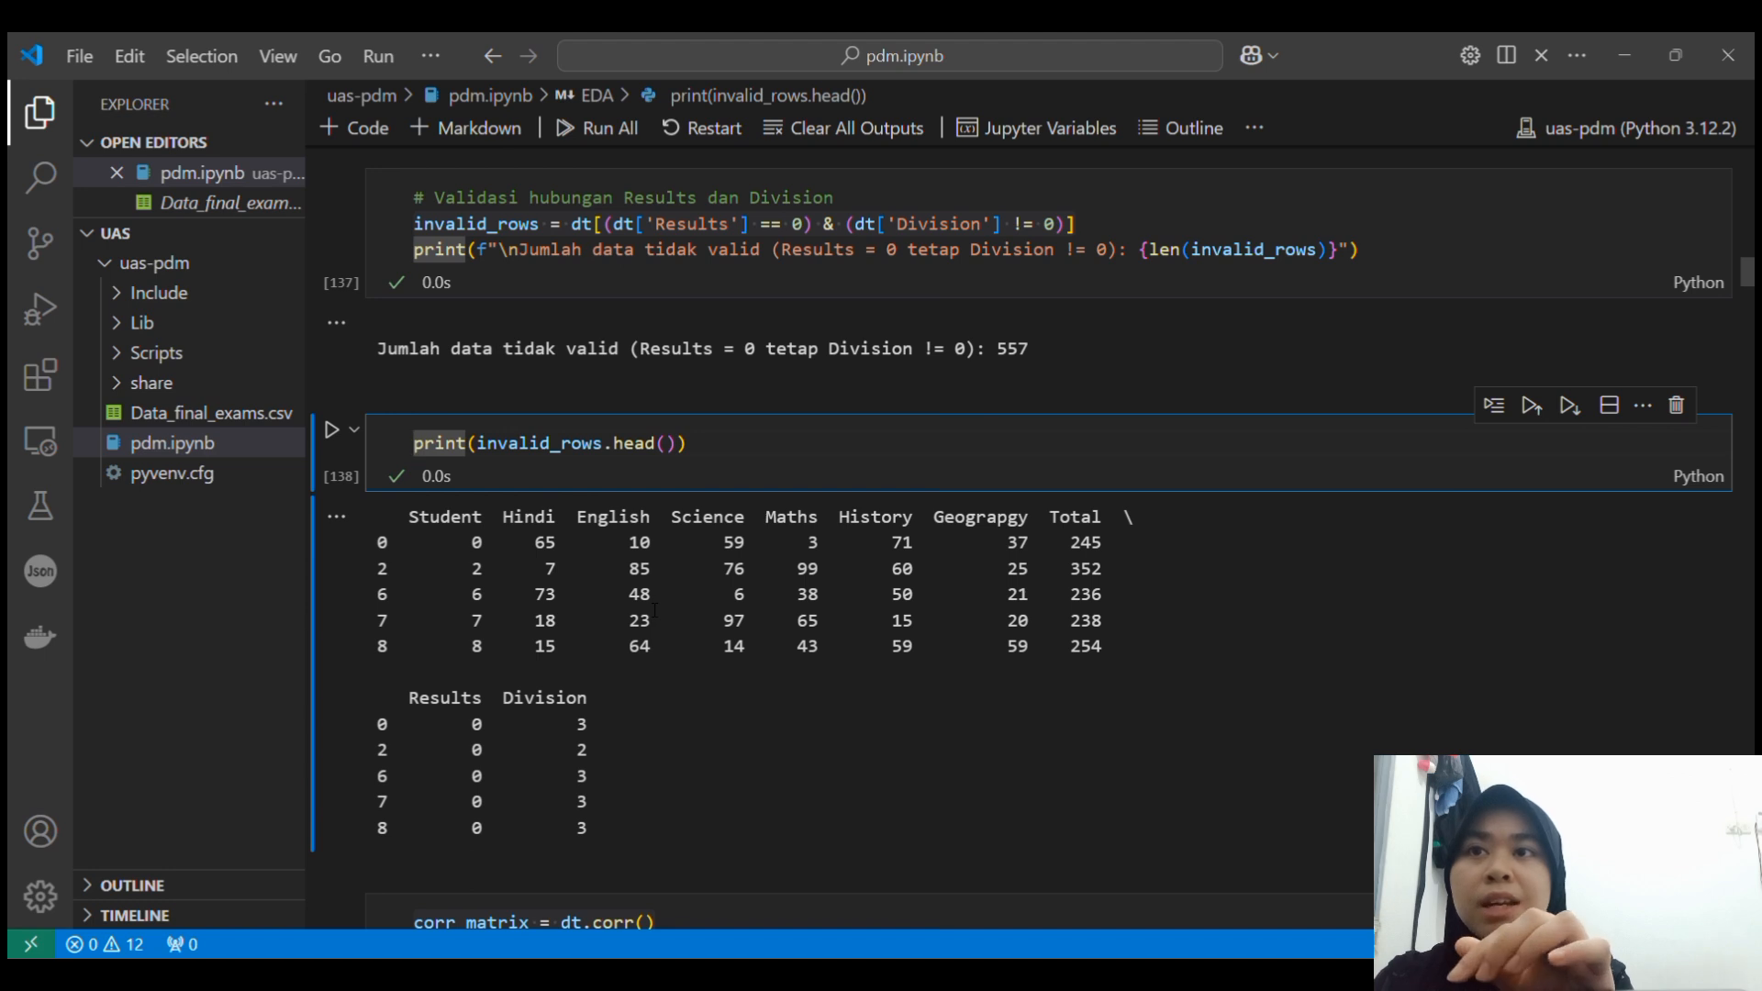
scroll(654, 610, down, 1)
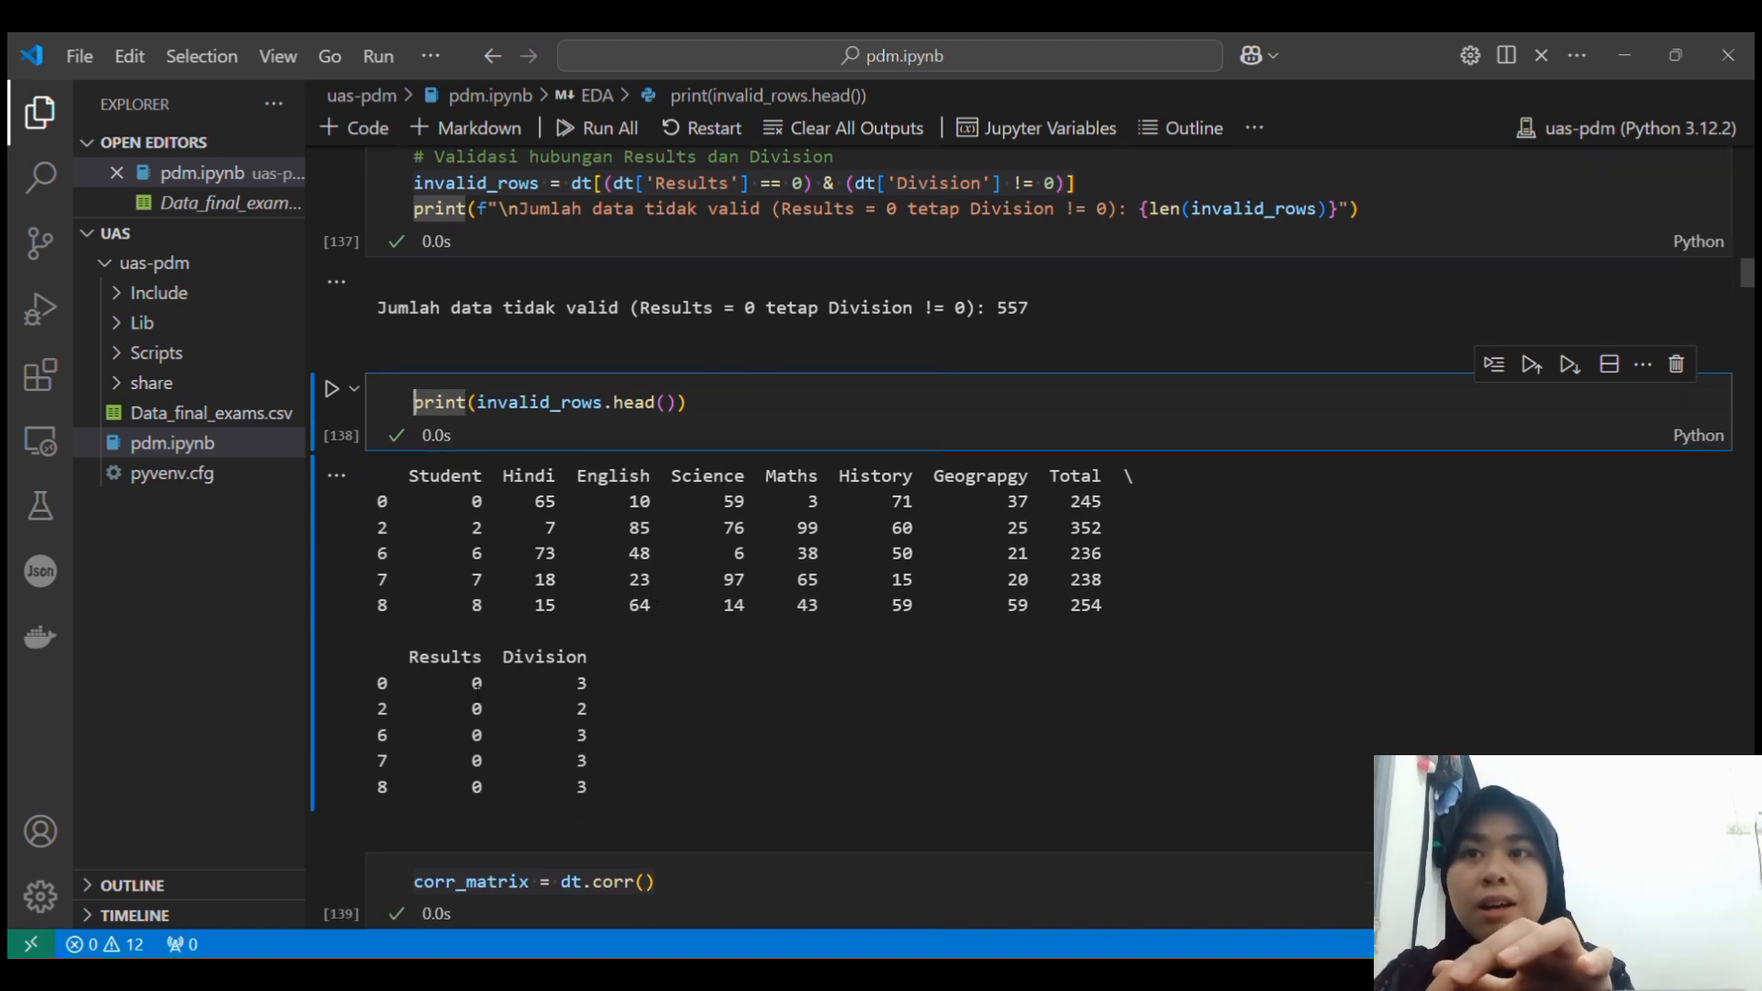
drag(460, 683, 630, 690)
click(570, 693)
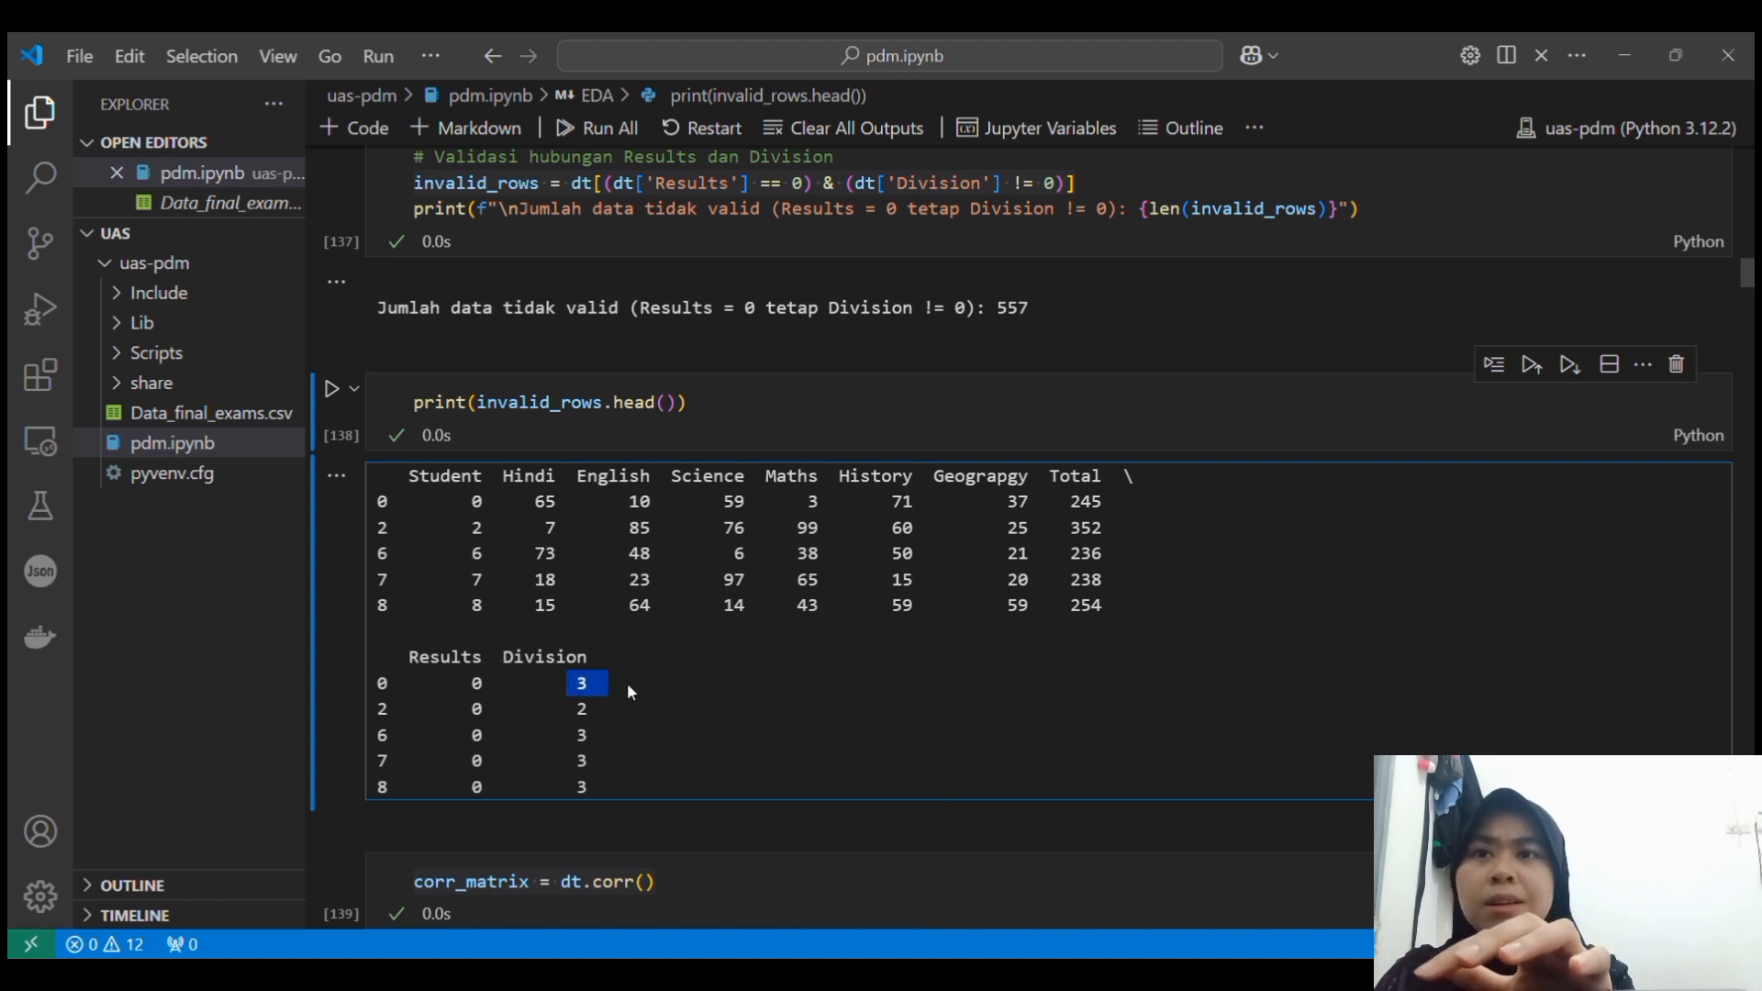
scroll(626, 683, up, 2)
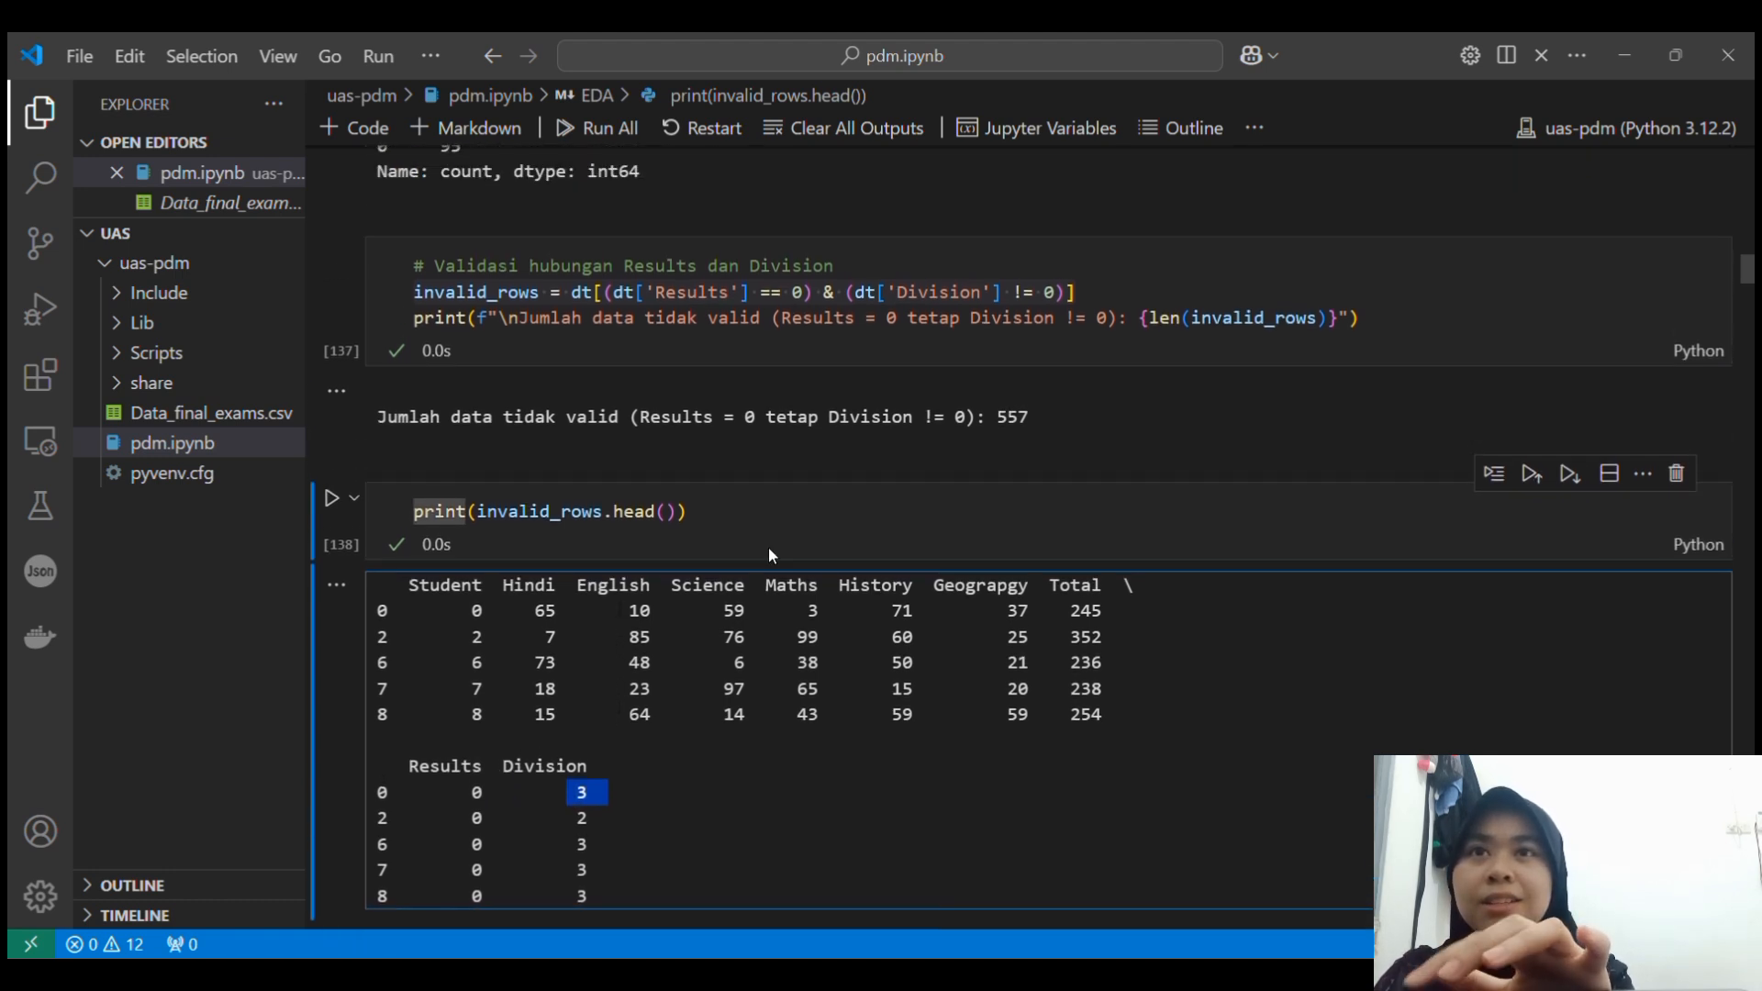
click(768, 542)
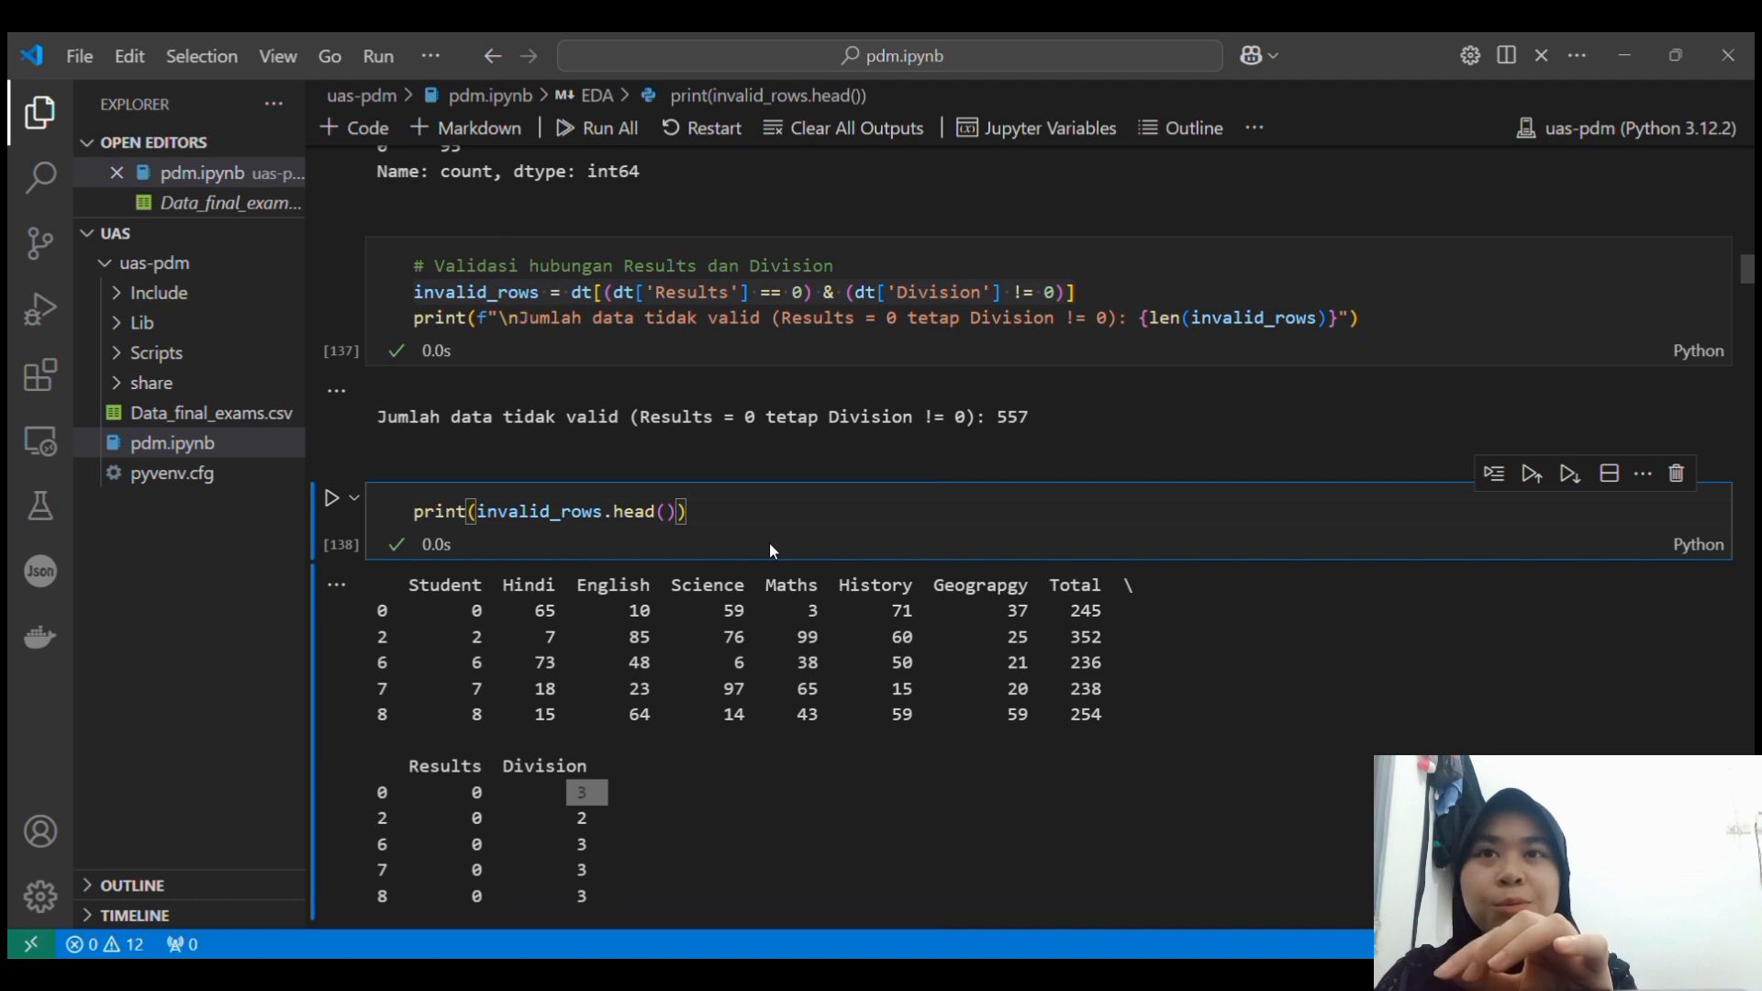
Review the corr_matrix cell and highlight its corr() call.
scroll(768, 543, down, 4)
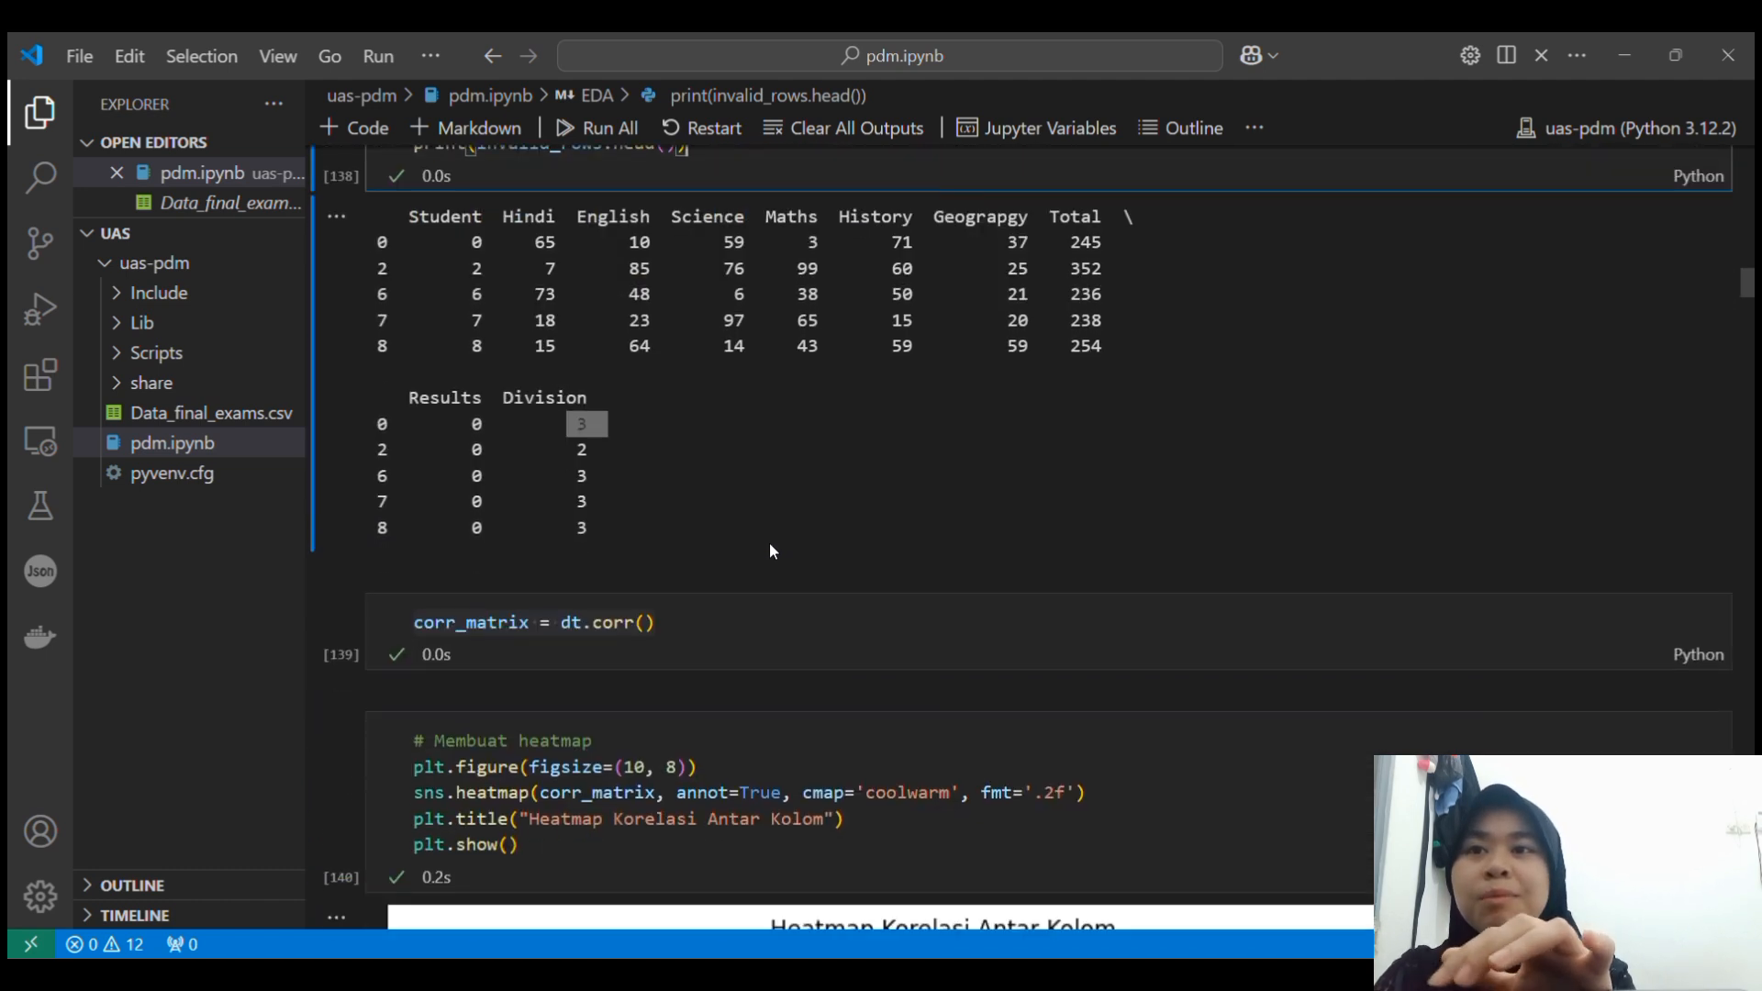
scroll(769, 544, down, 1)
click(739, 561)
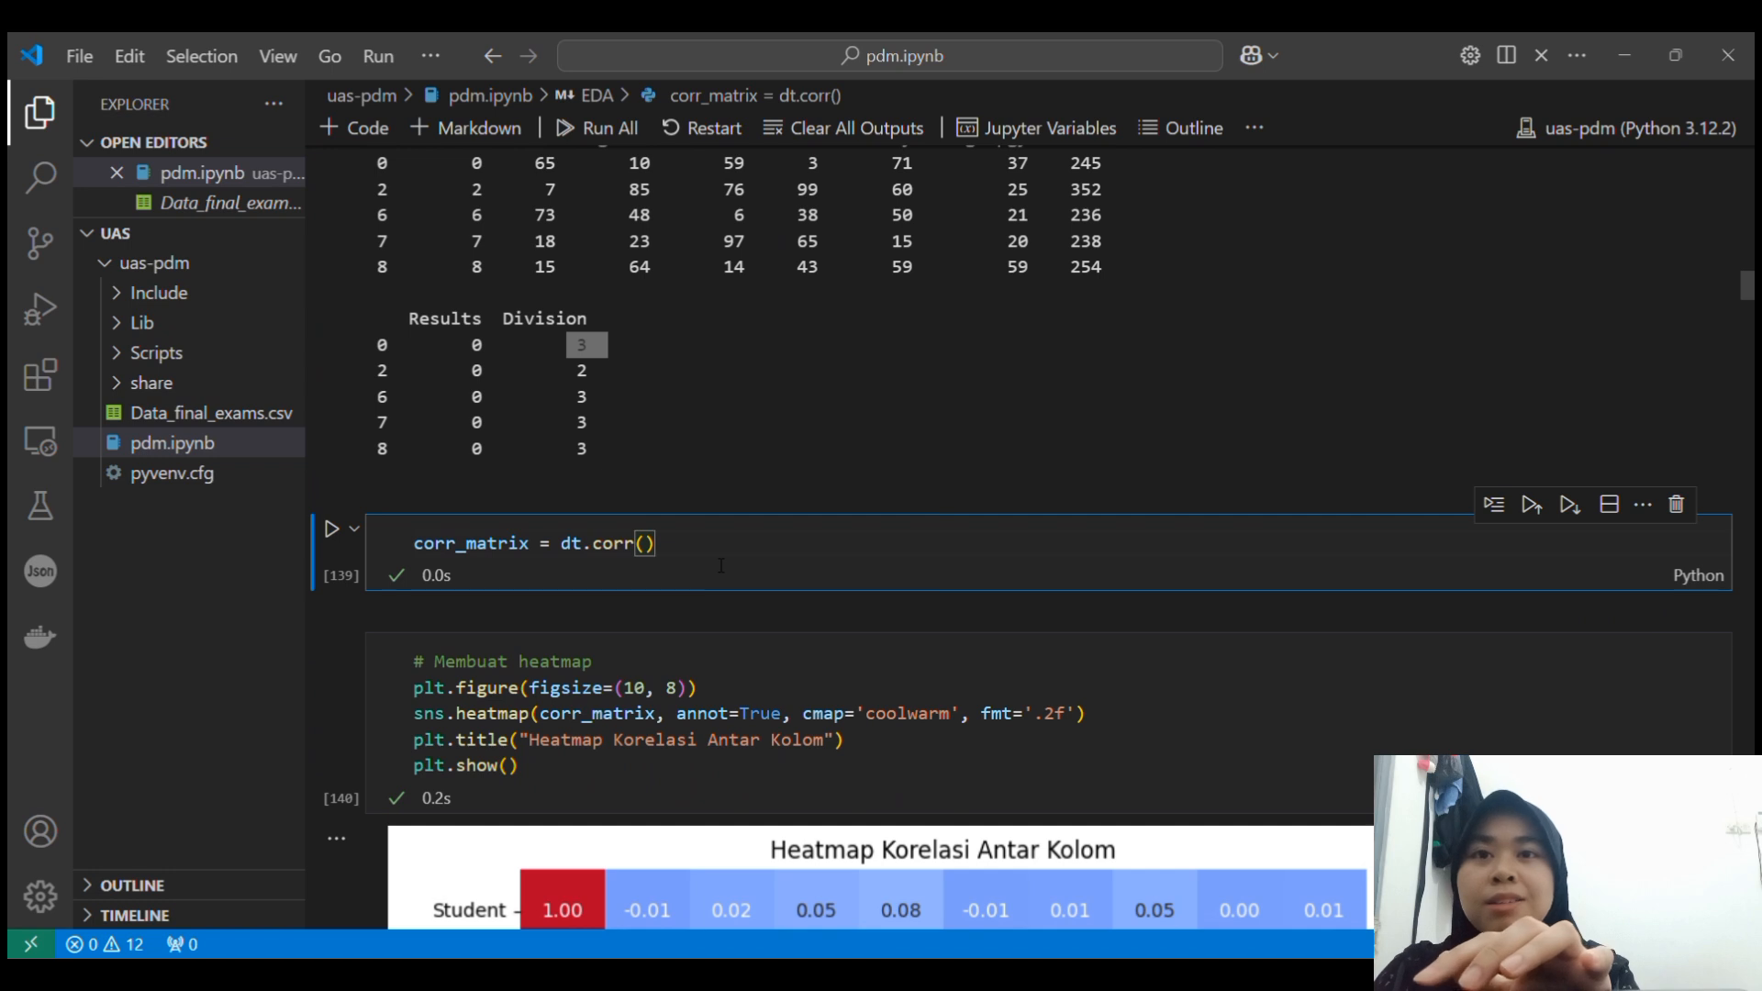
scroll(719, 734, down, 1)
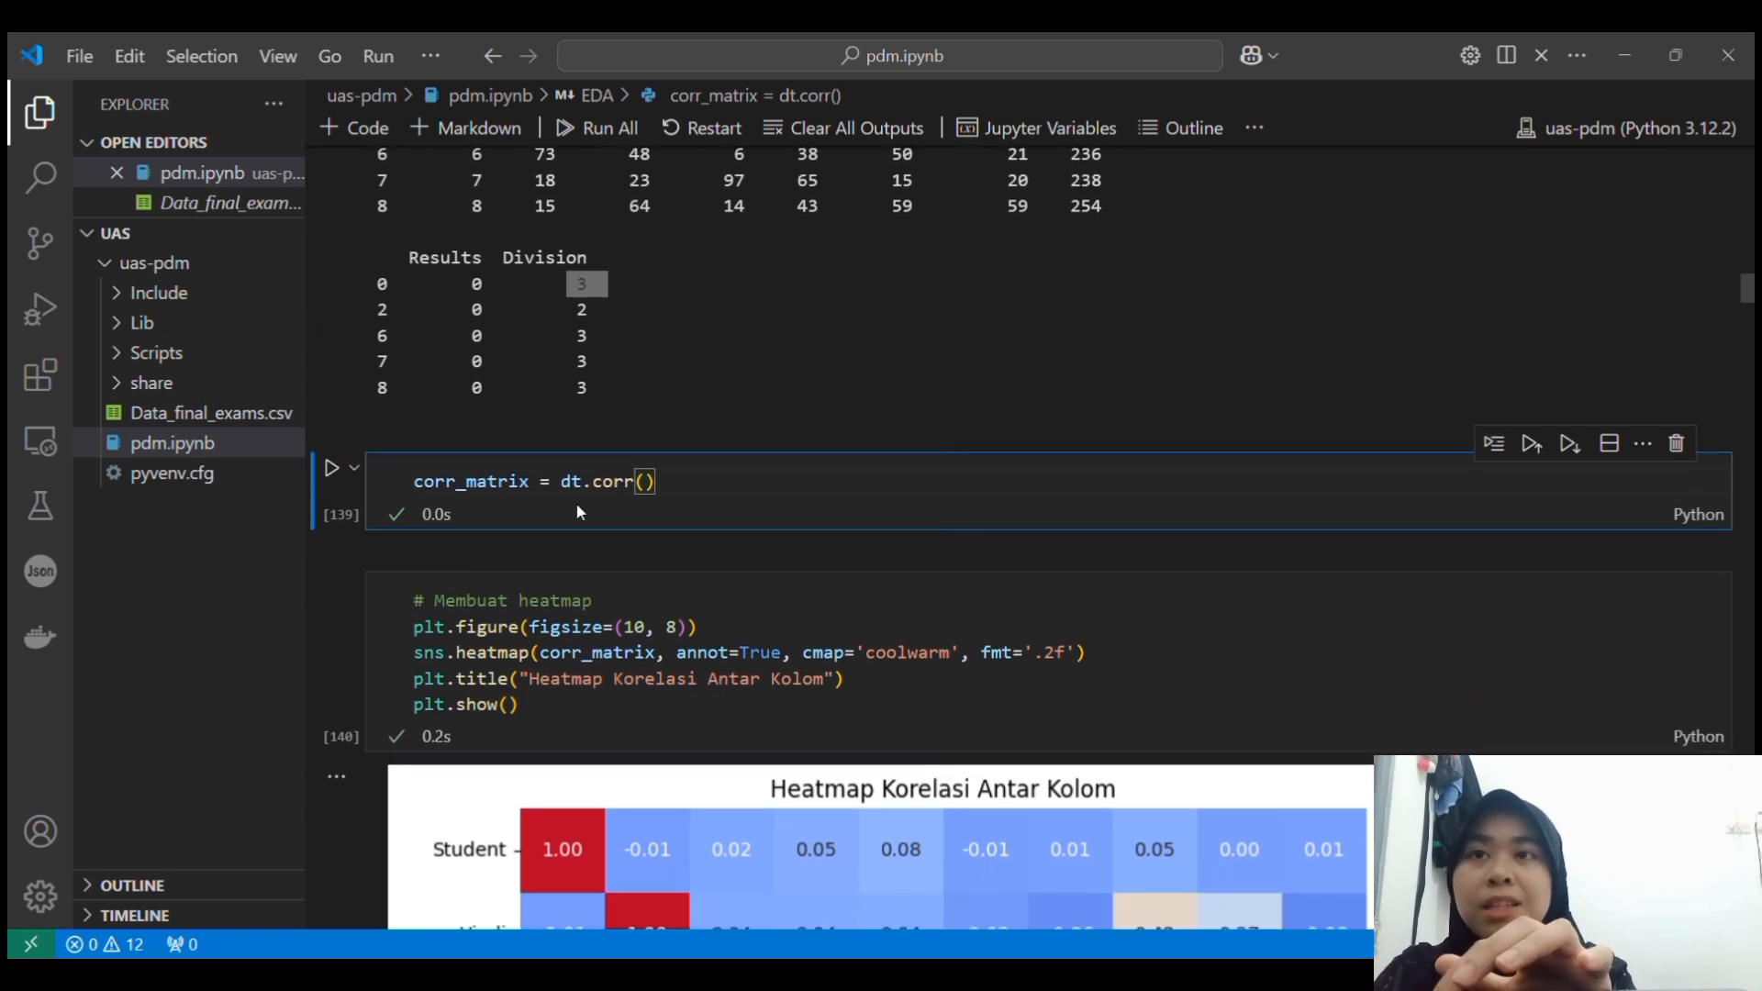
scroll(574, 501, down, 1)
scroll(584, 511, down, 1)
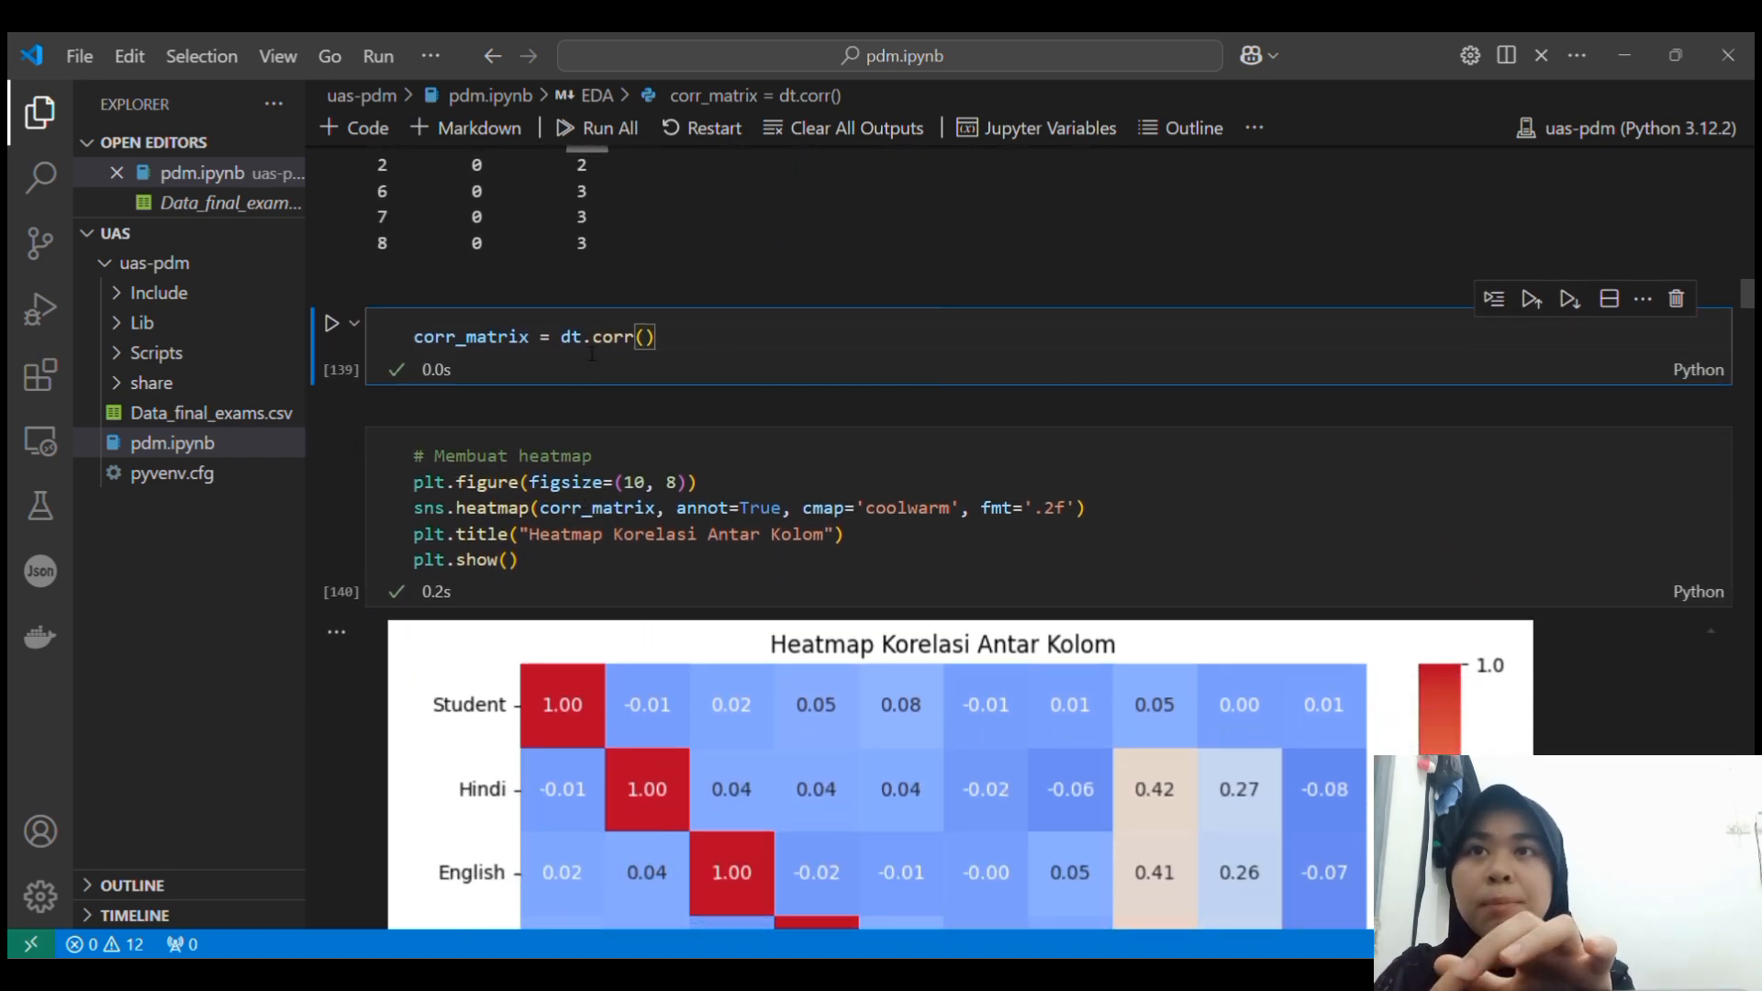
double_click(587, 341)
drag(593, 340, 668, 356)
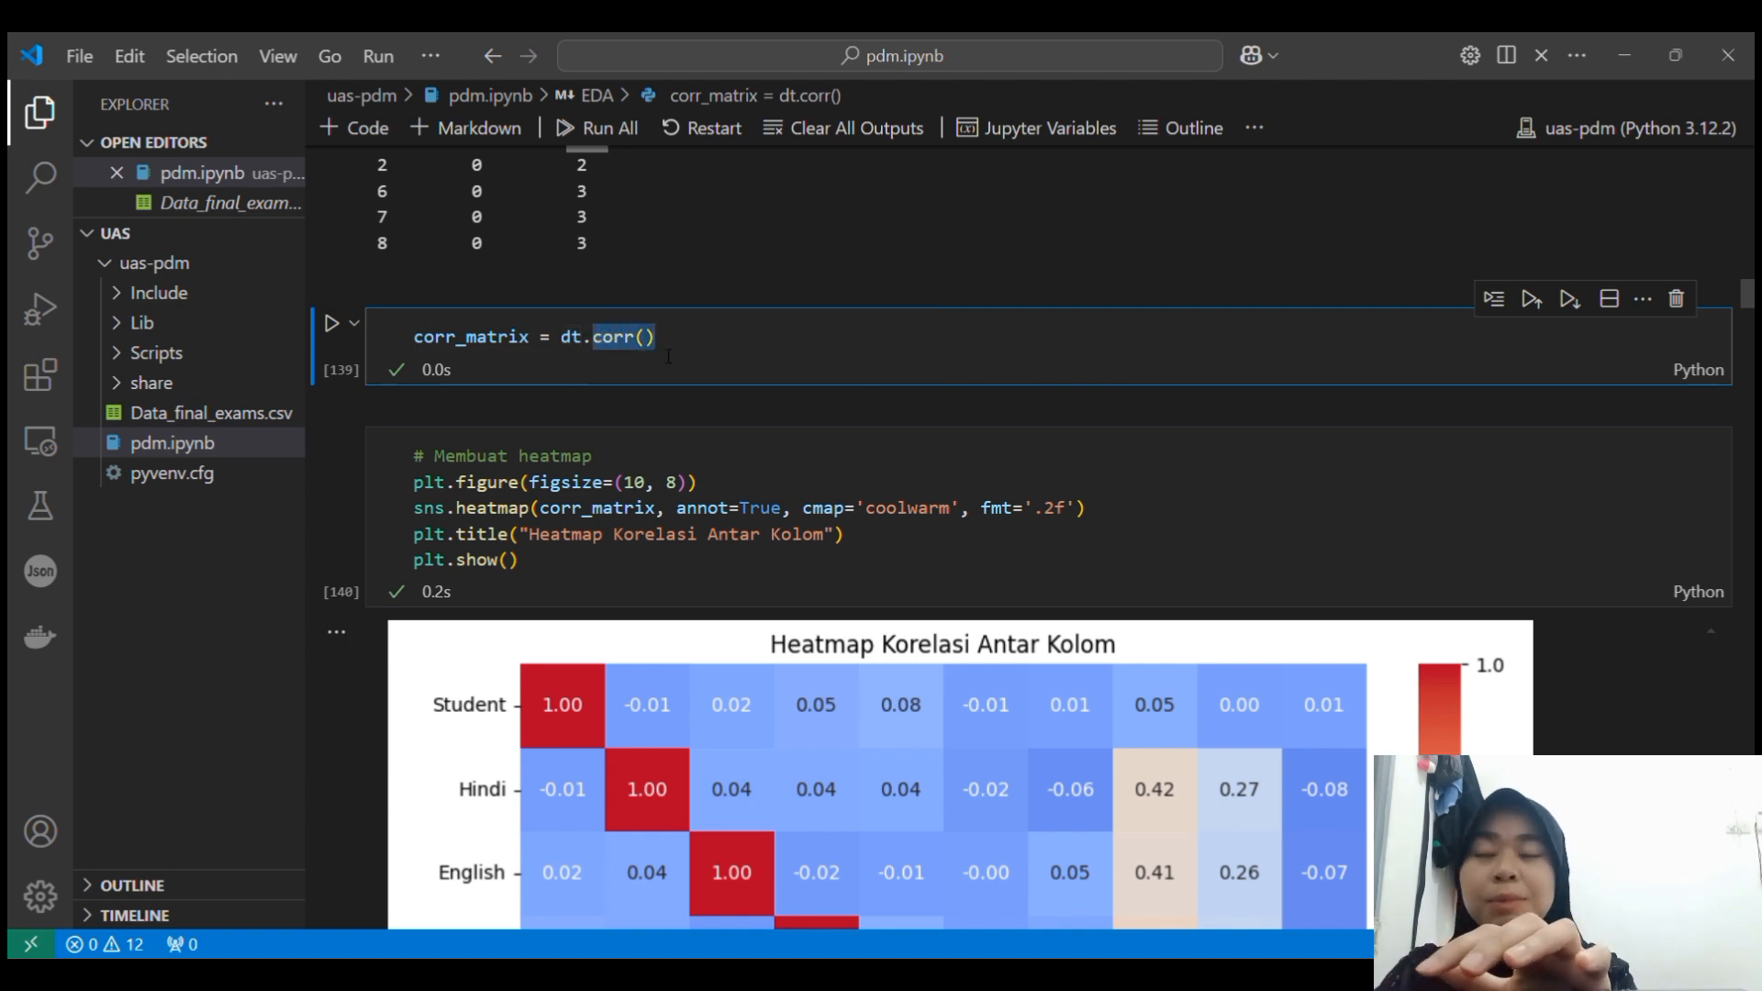
Examine the Membuat heatmap code and the full Heatmap Korelasi Antar Kolom plot down to its column labels.
scroll(544, 494, down, 1)
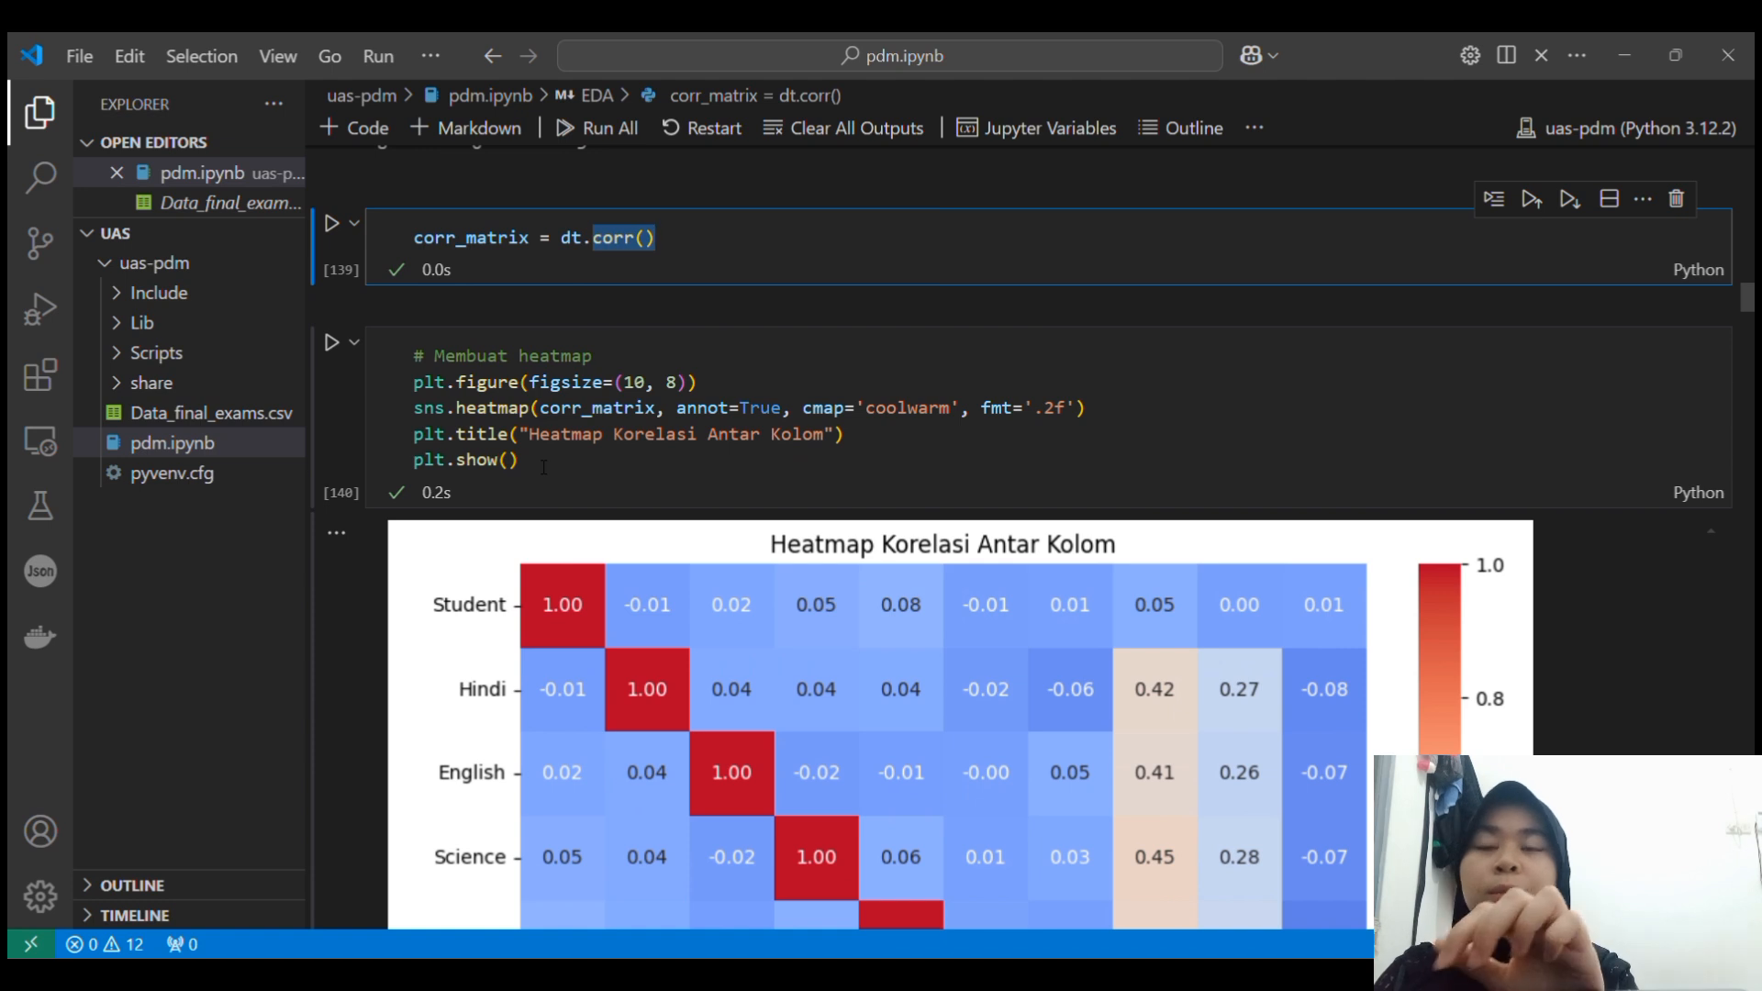
scroll(544, 467, down, 1)
scroll(544, 467, down, 4)
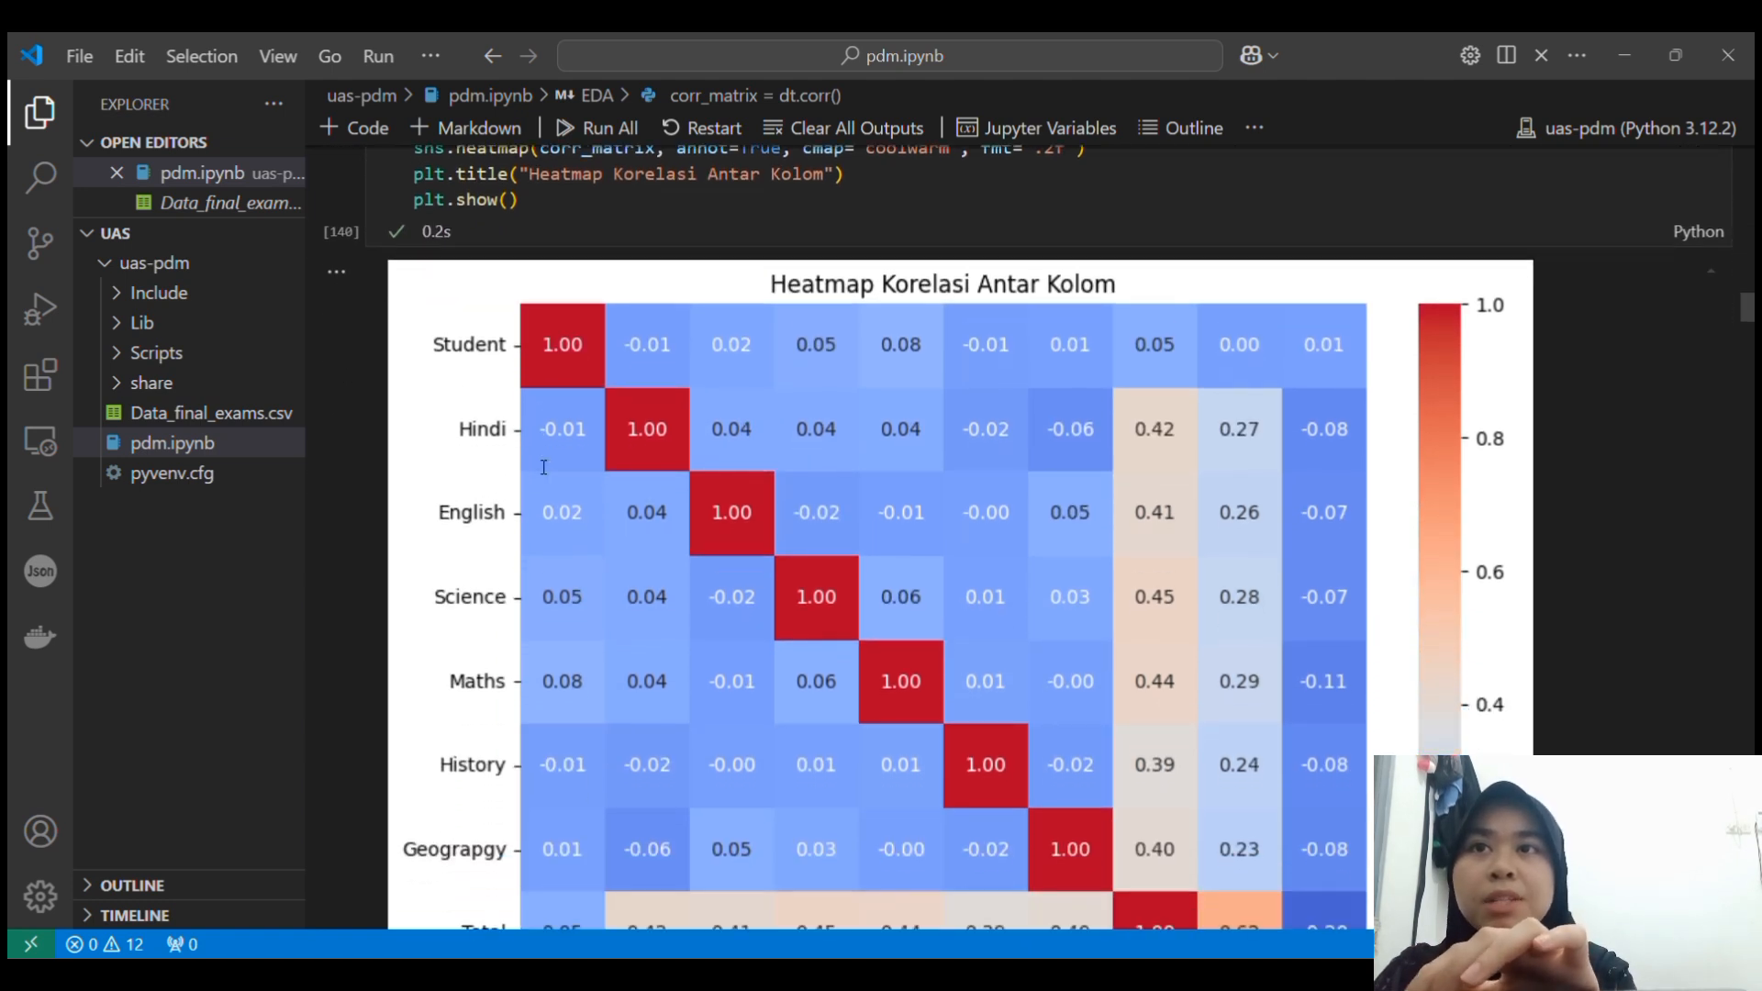
scroll(544, 467, down, 3)
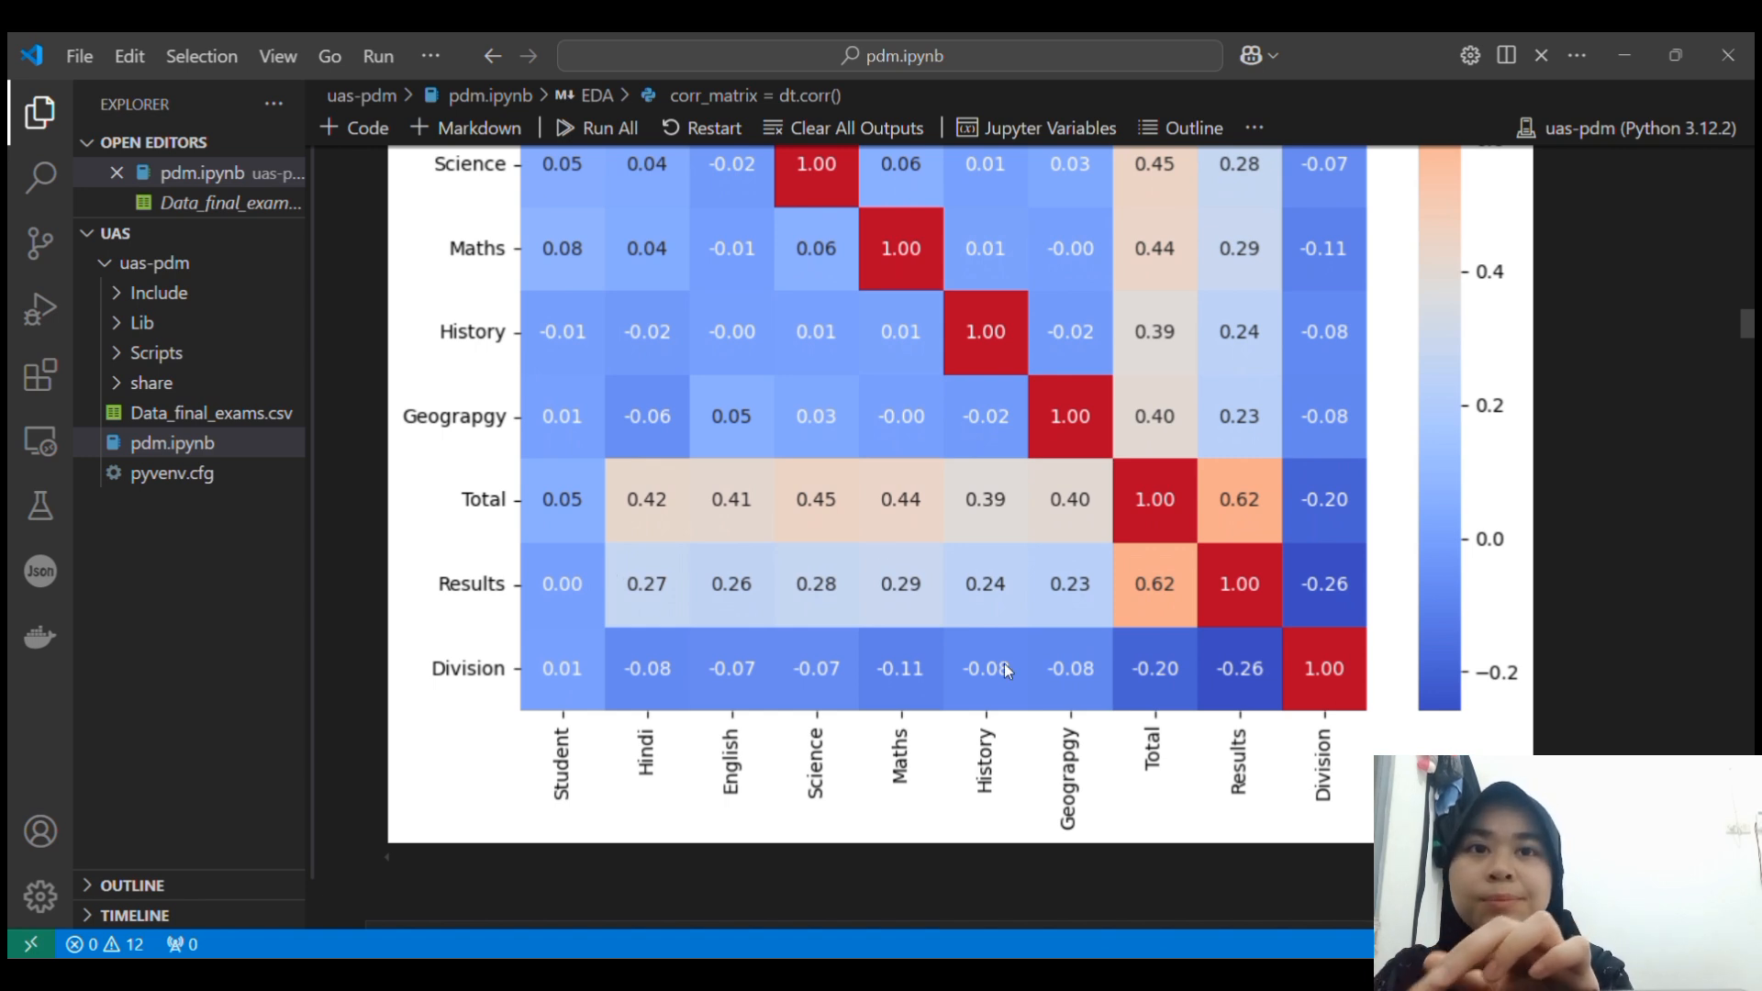
Compare the heatmap's correlations for the Total, Results and Division columns against the subject scores.
scroll(1323, 680, up, 1)
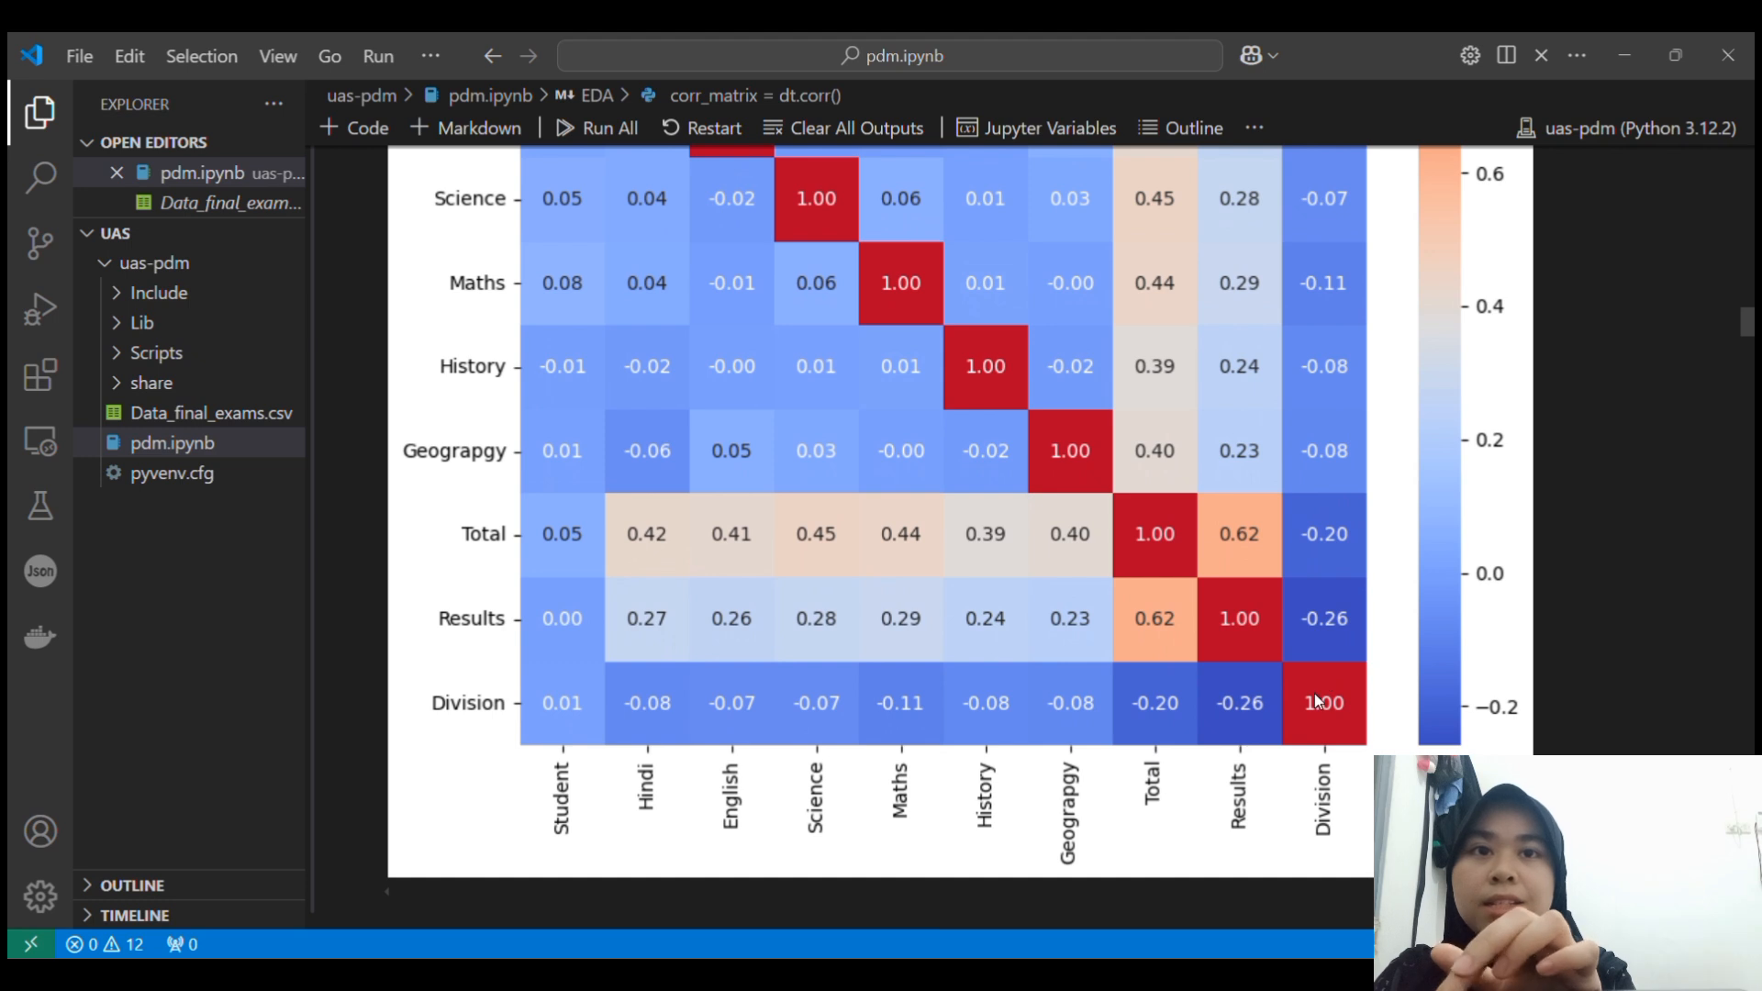
scroll(1280, 592, up, 2)
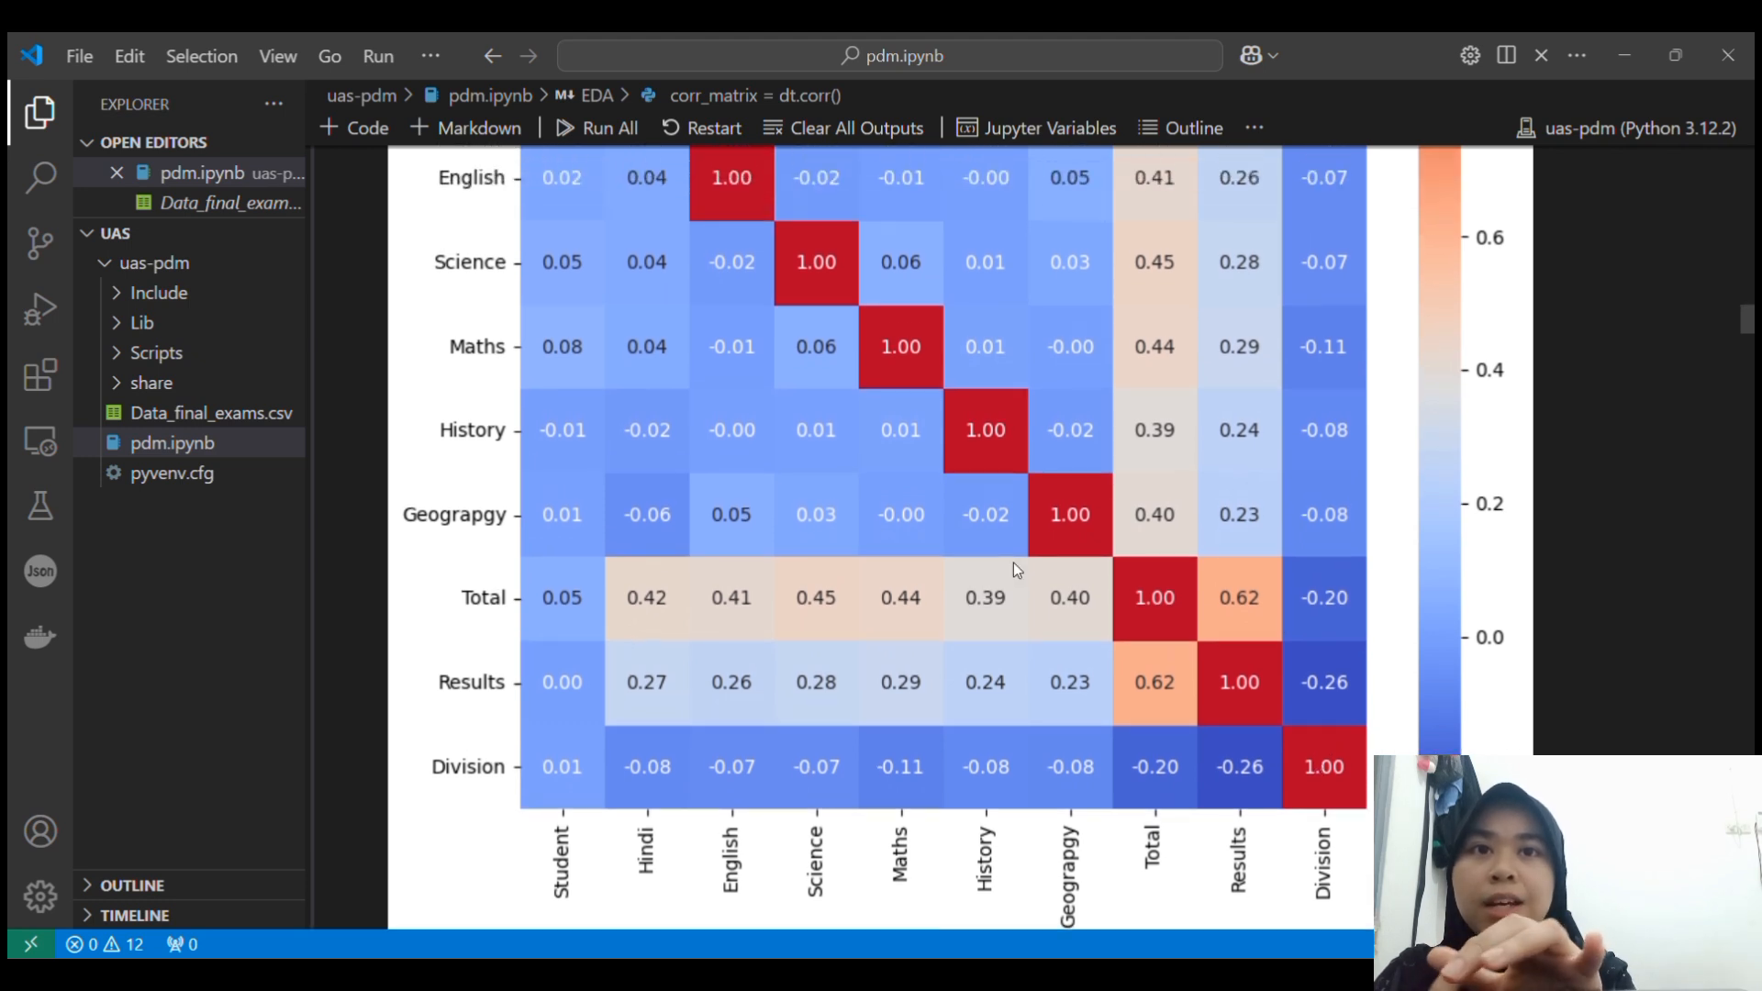
scroll(1241, 789, down, 2)
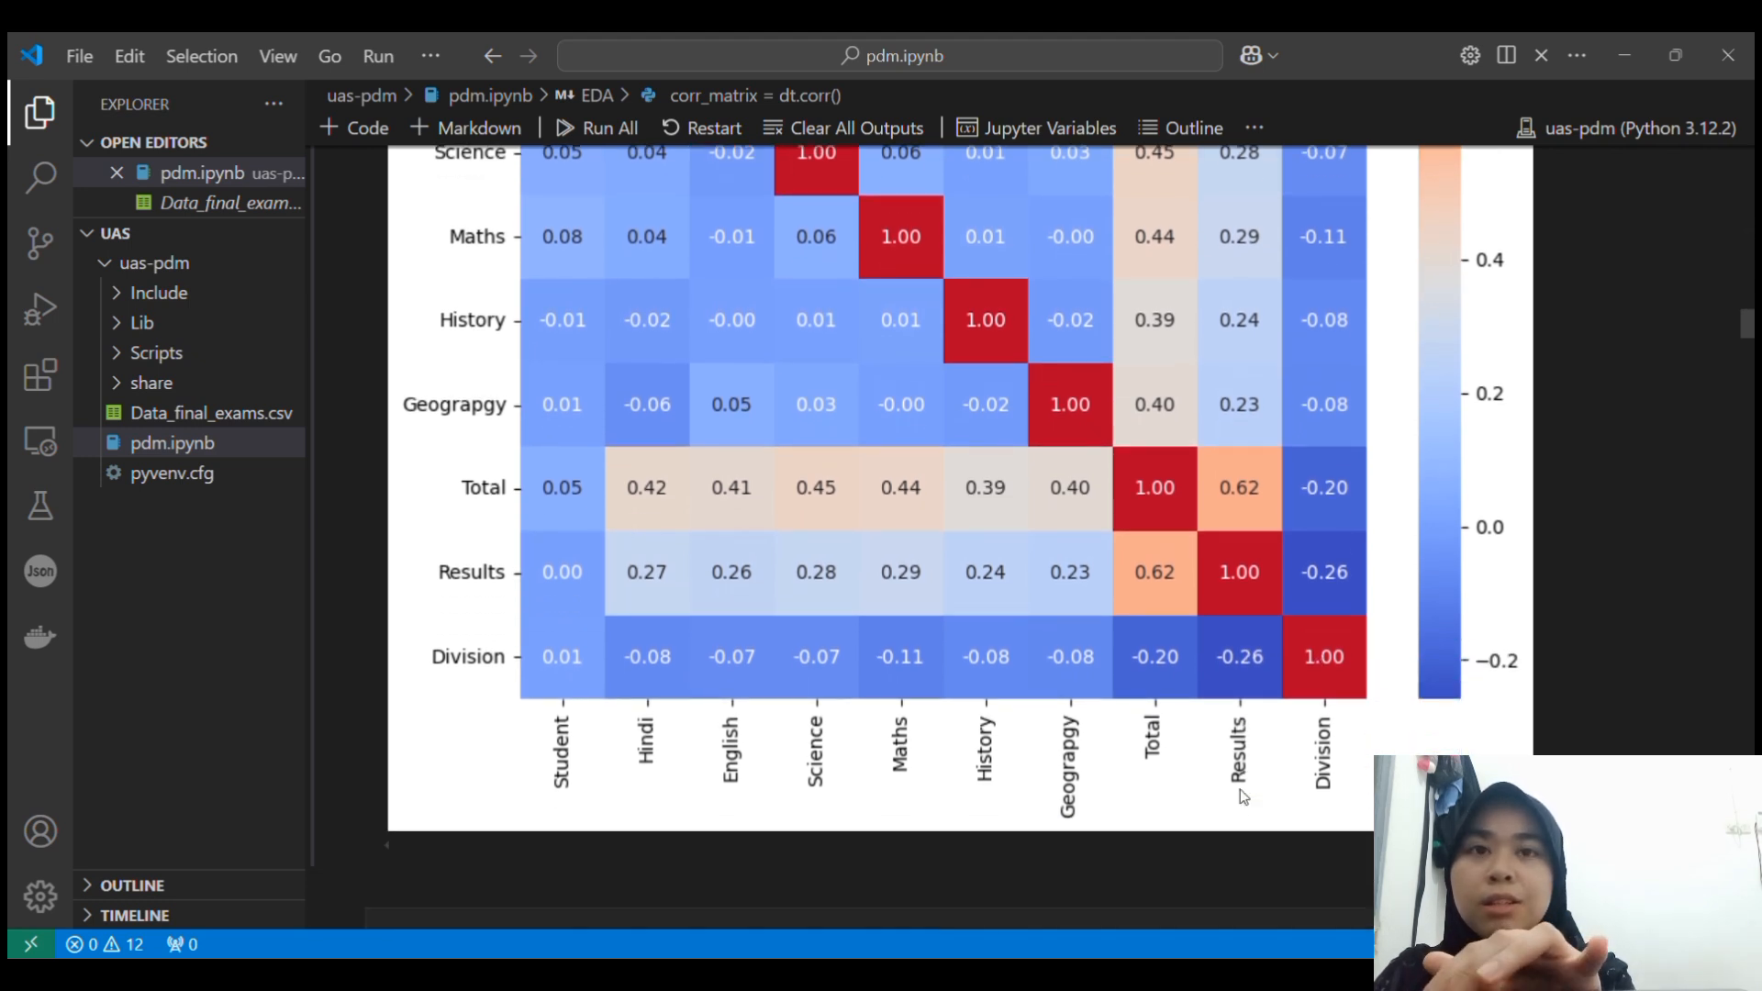
scroll(1231, 625, up, 1)
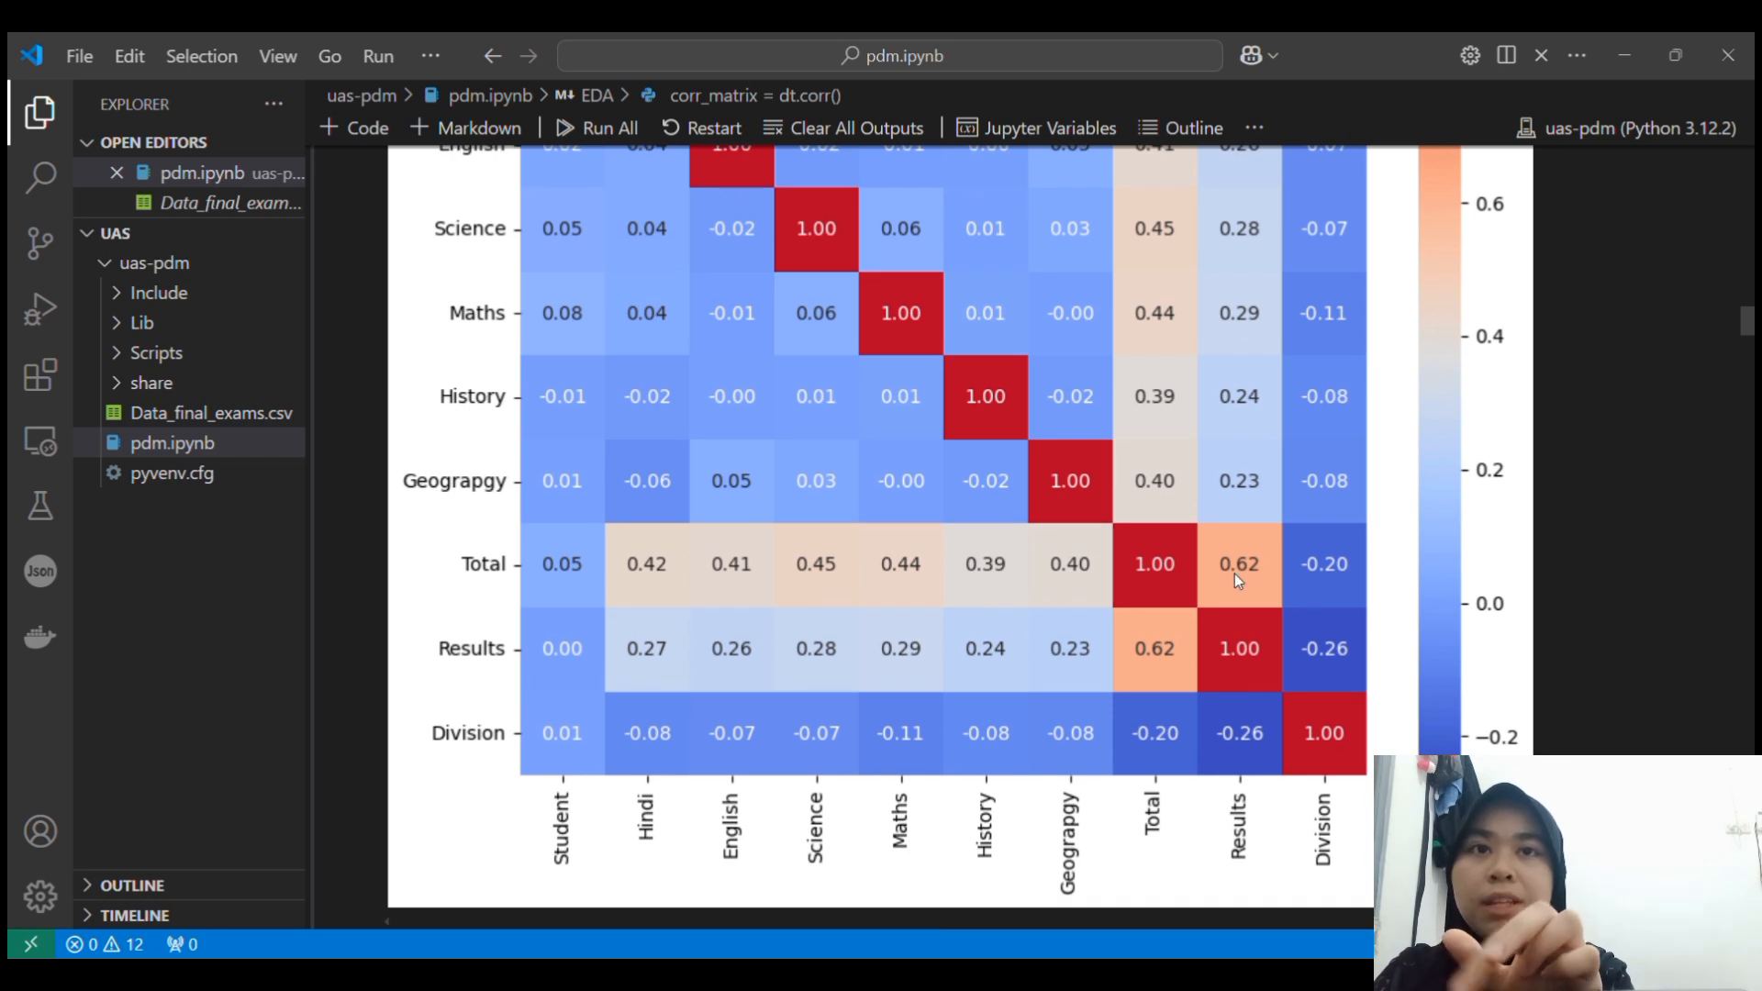
scroll(1236, 574, up, 1)
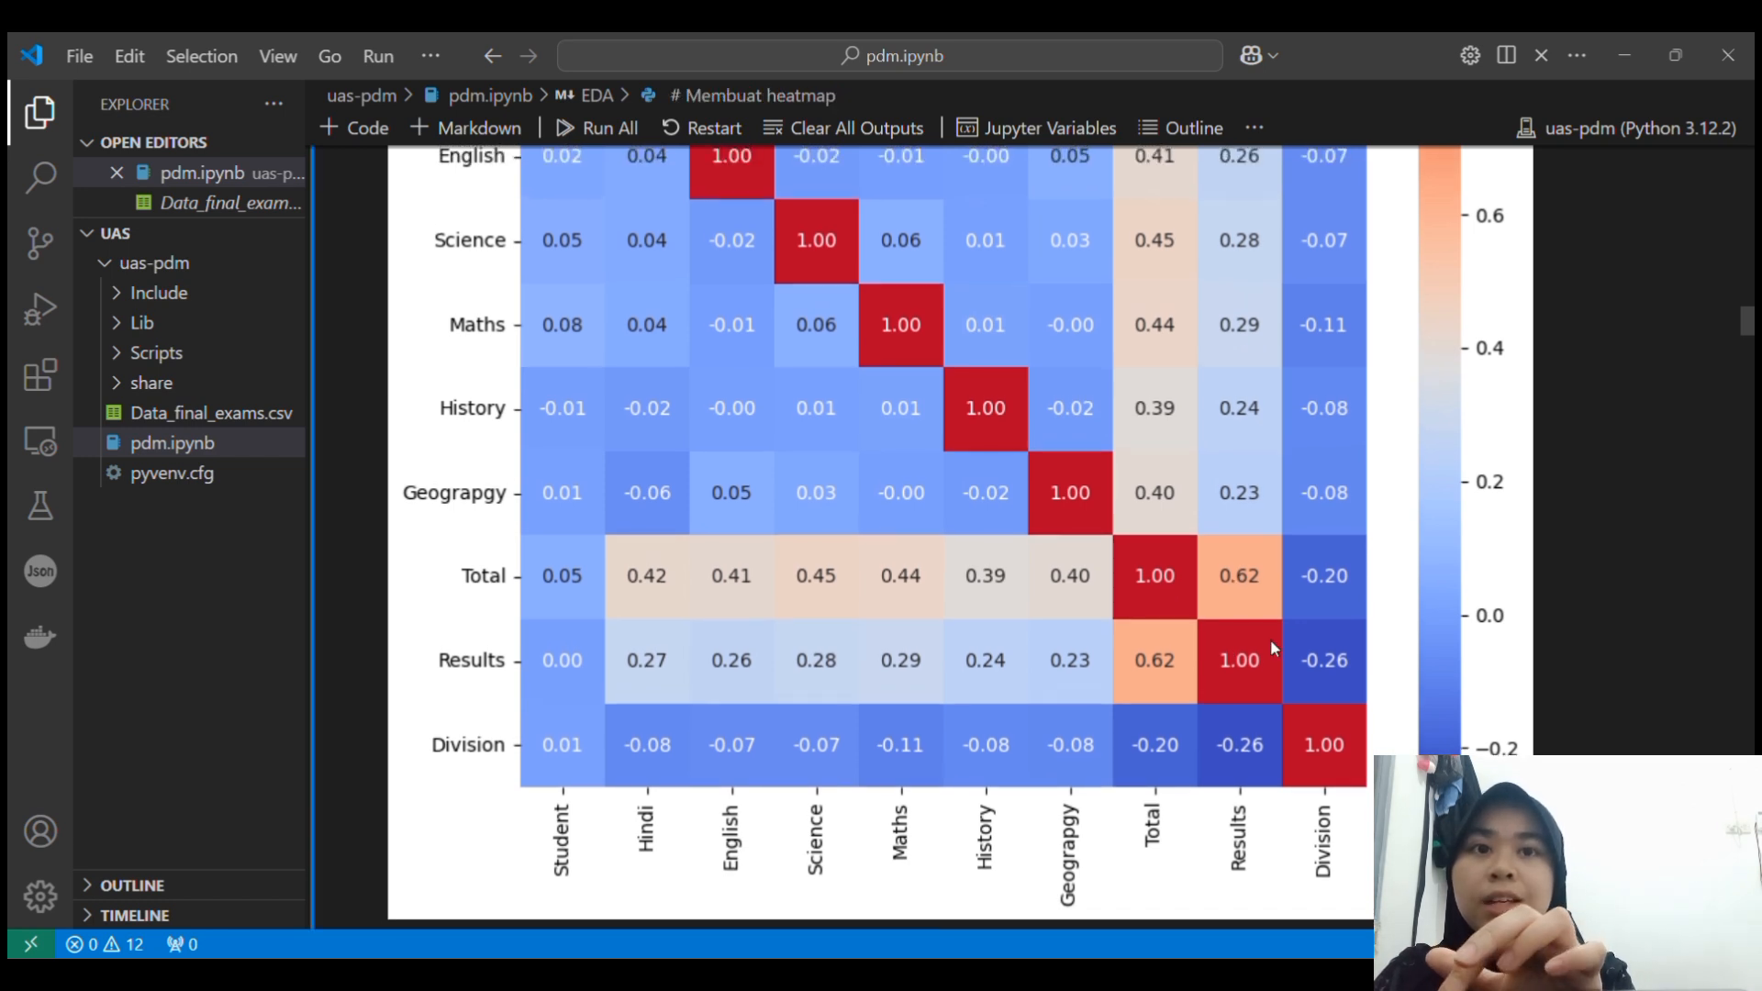
scroll(1229, 498, up, 3)
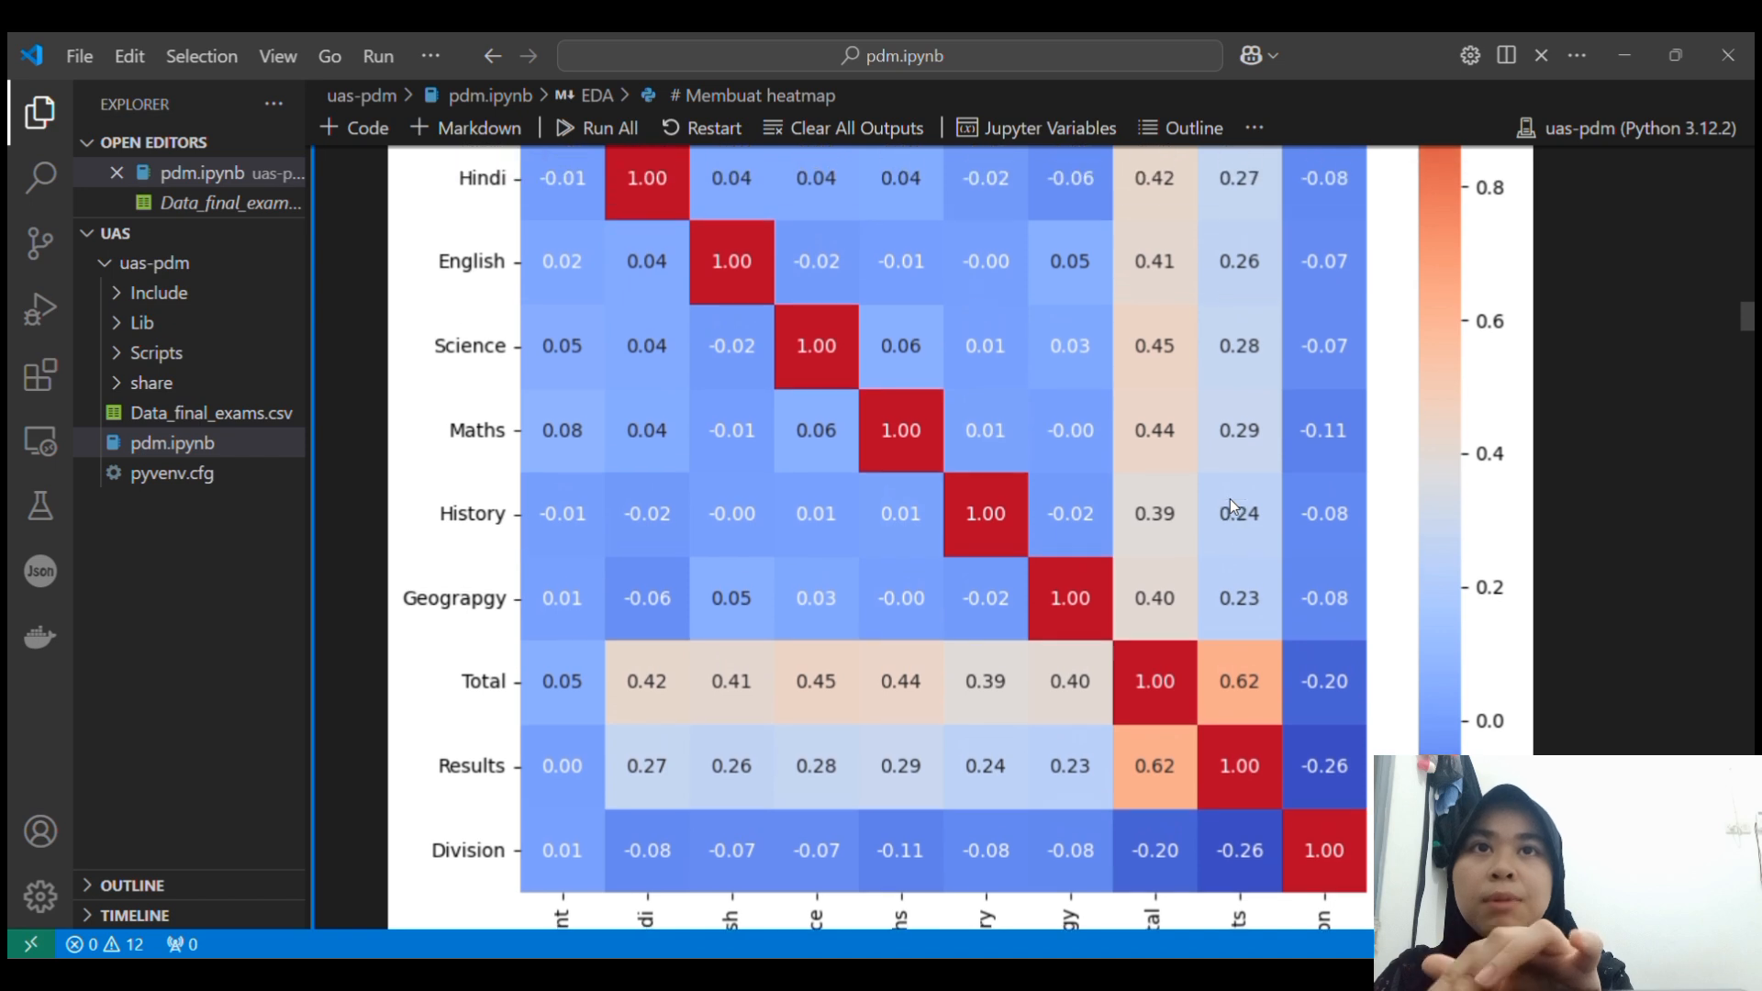
scroll(1229, 498, down, 2)
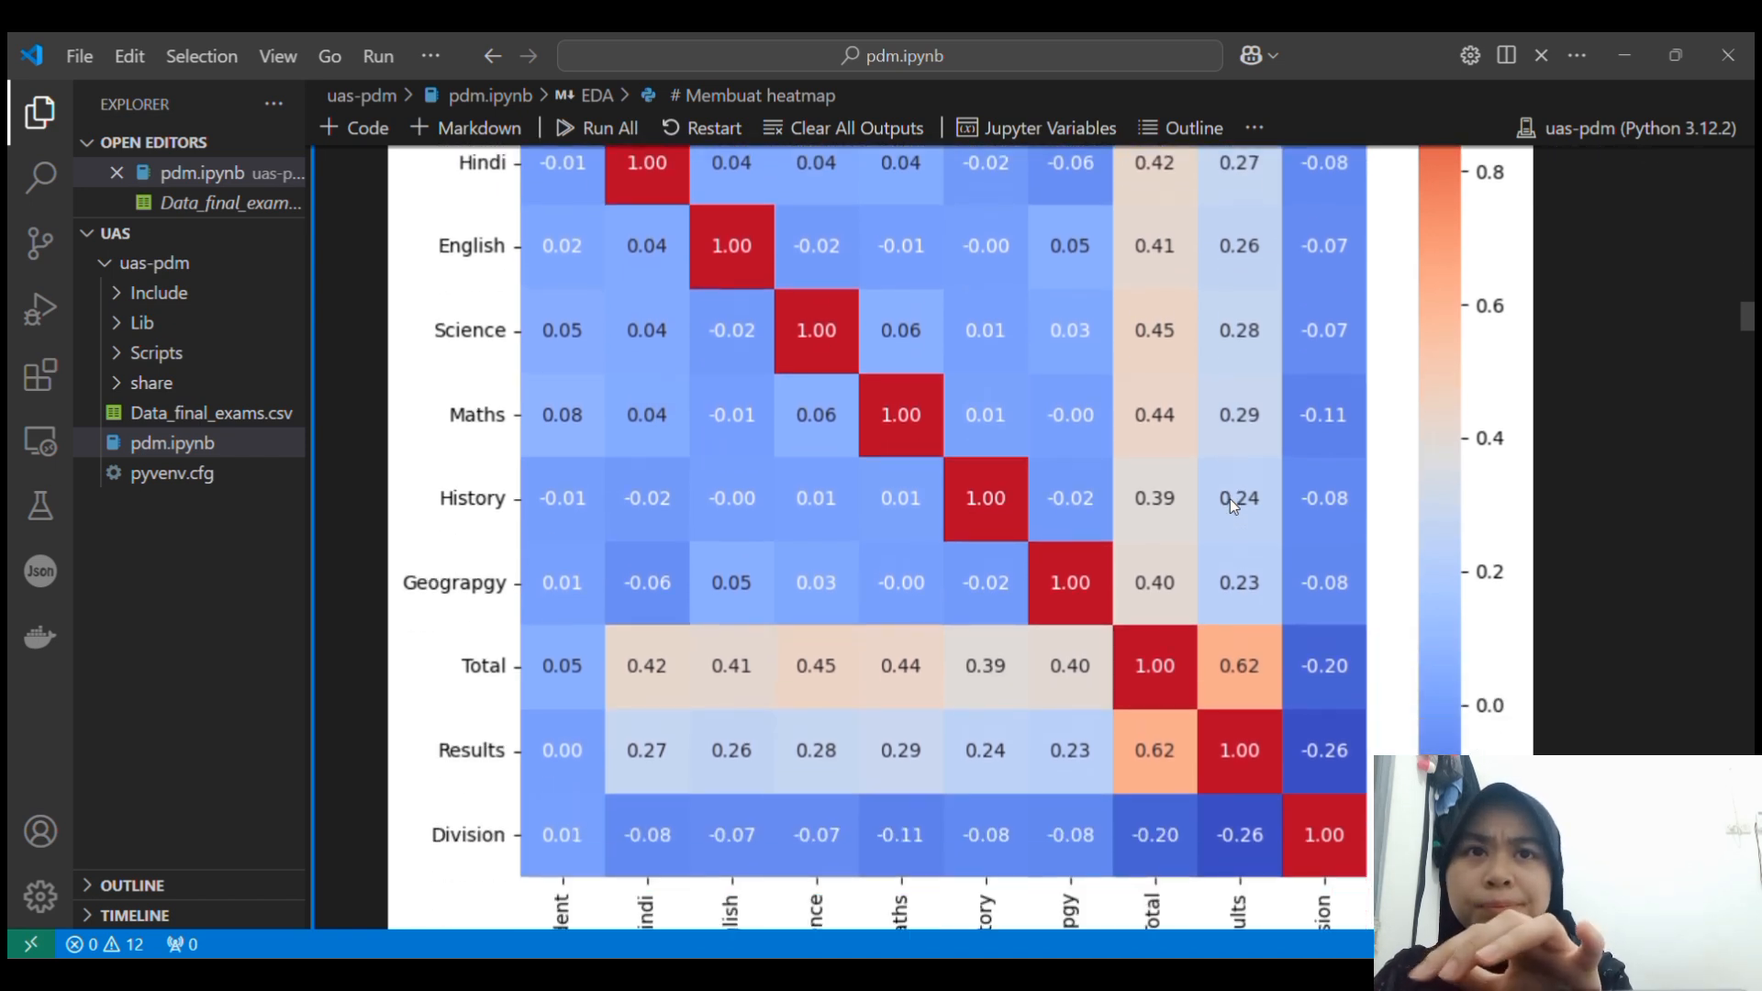
scroll(1229, 498, down, 2)
scroll(1346, 468, up, 3)
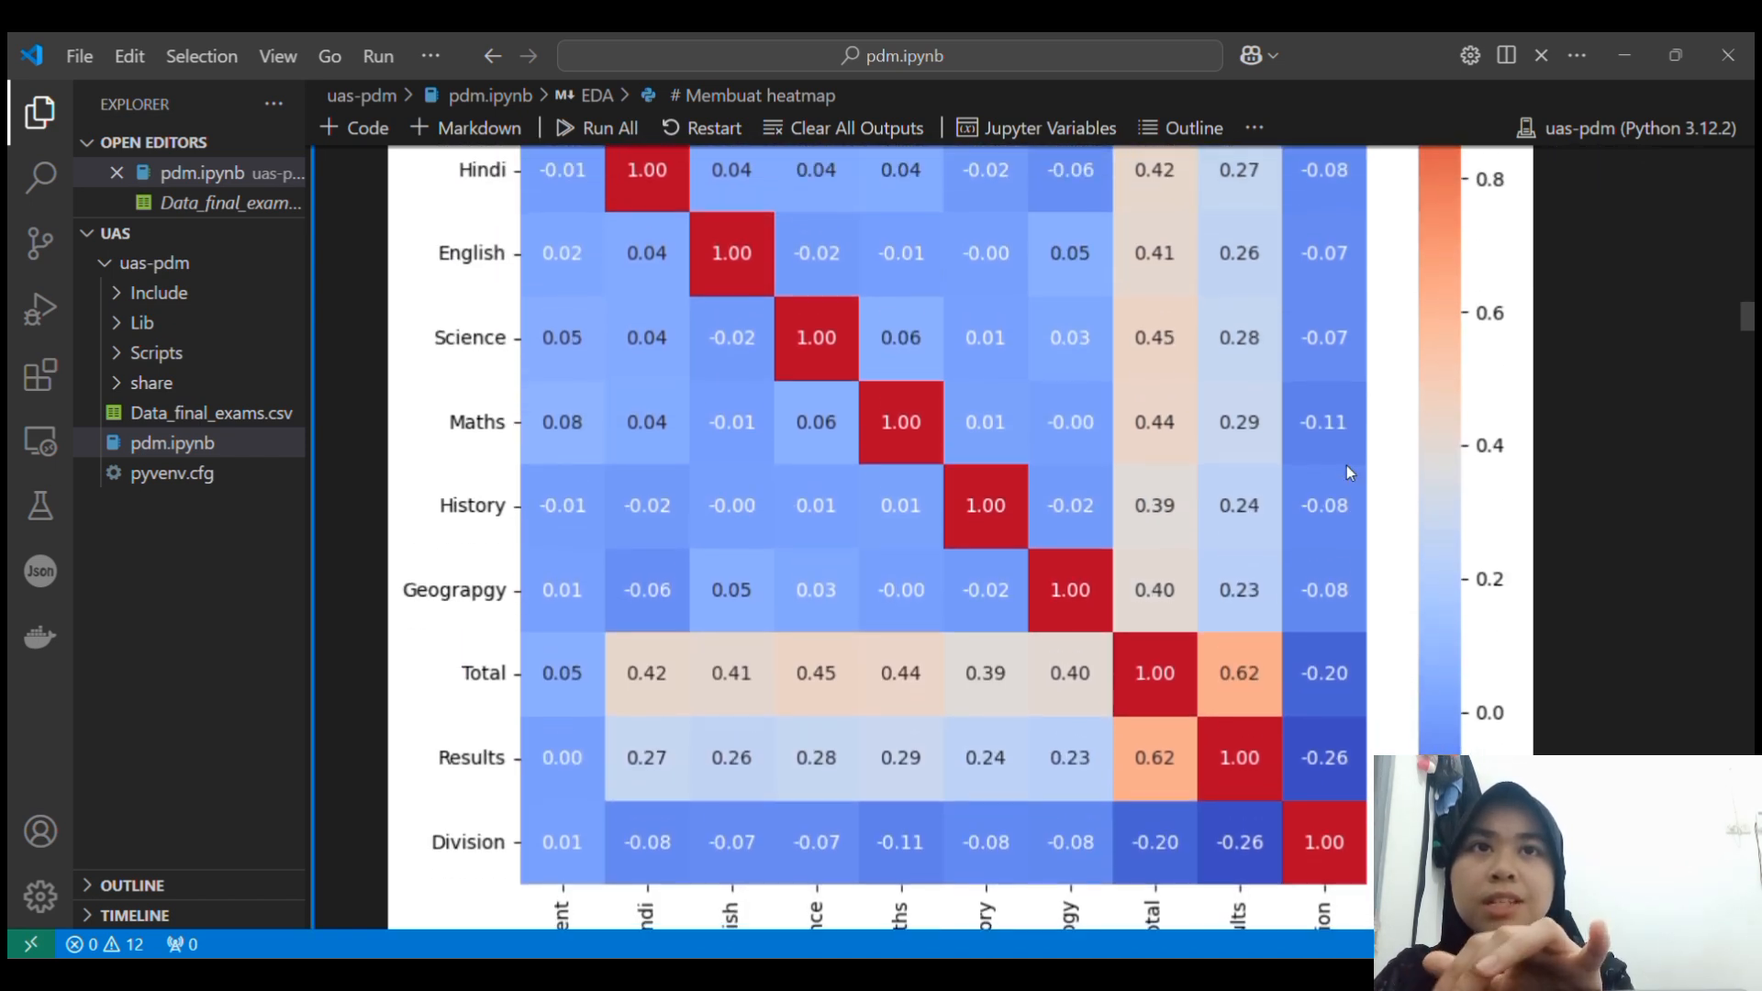
scroll(1346, 470, down, 2)
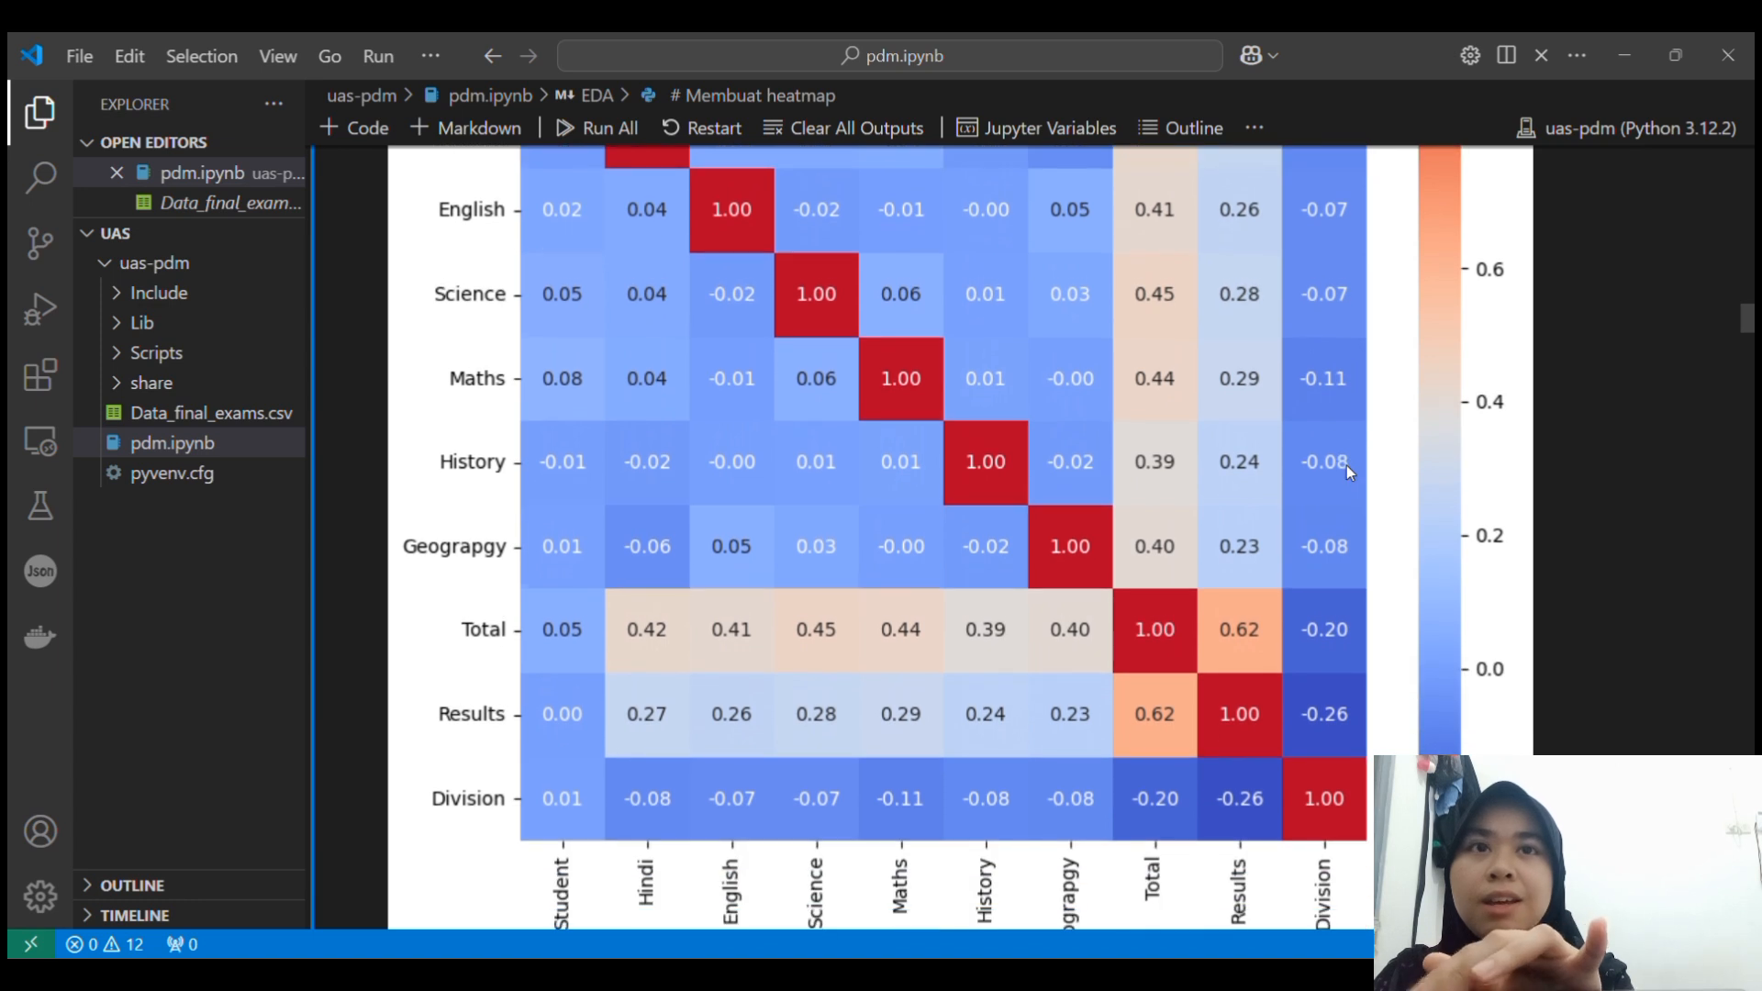
Compare the heatmap's lower rows with the dt_cleaned drop cell and the earlier invalid_rows.head() output.
scroll(1346, 467, down, 3)
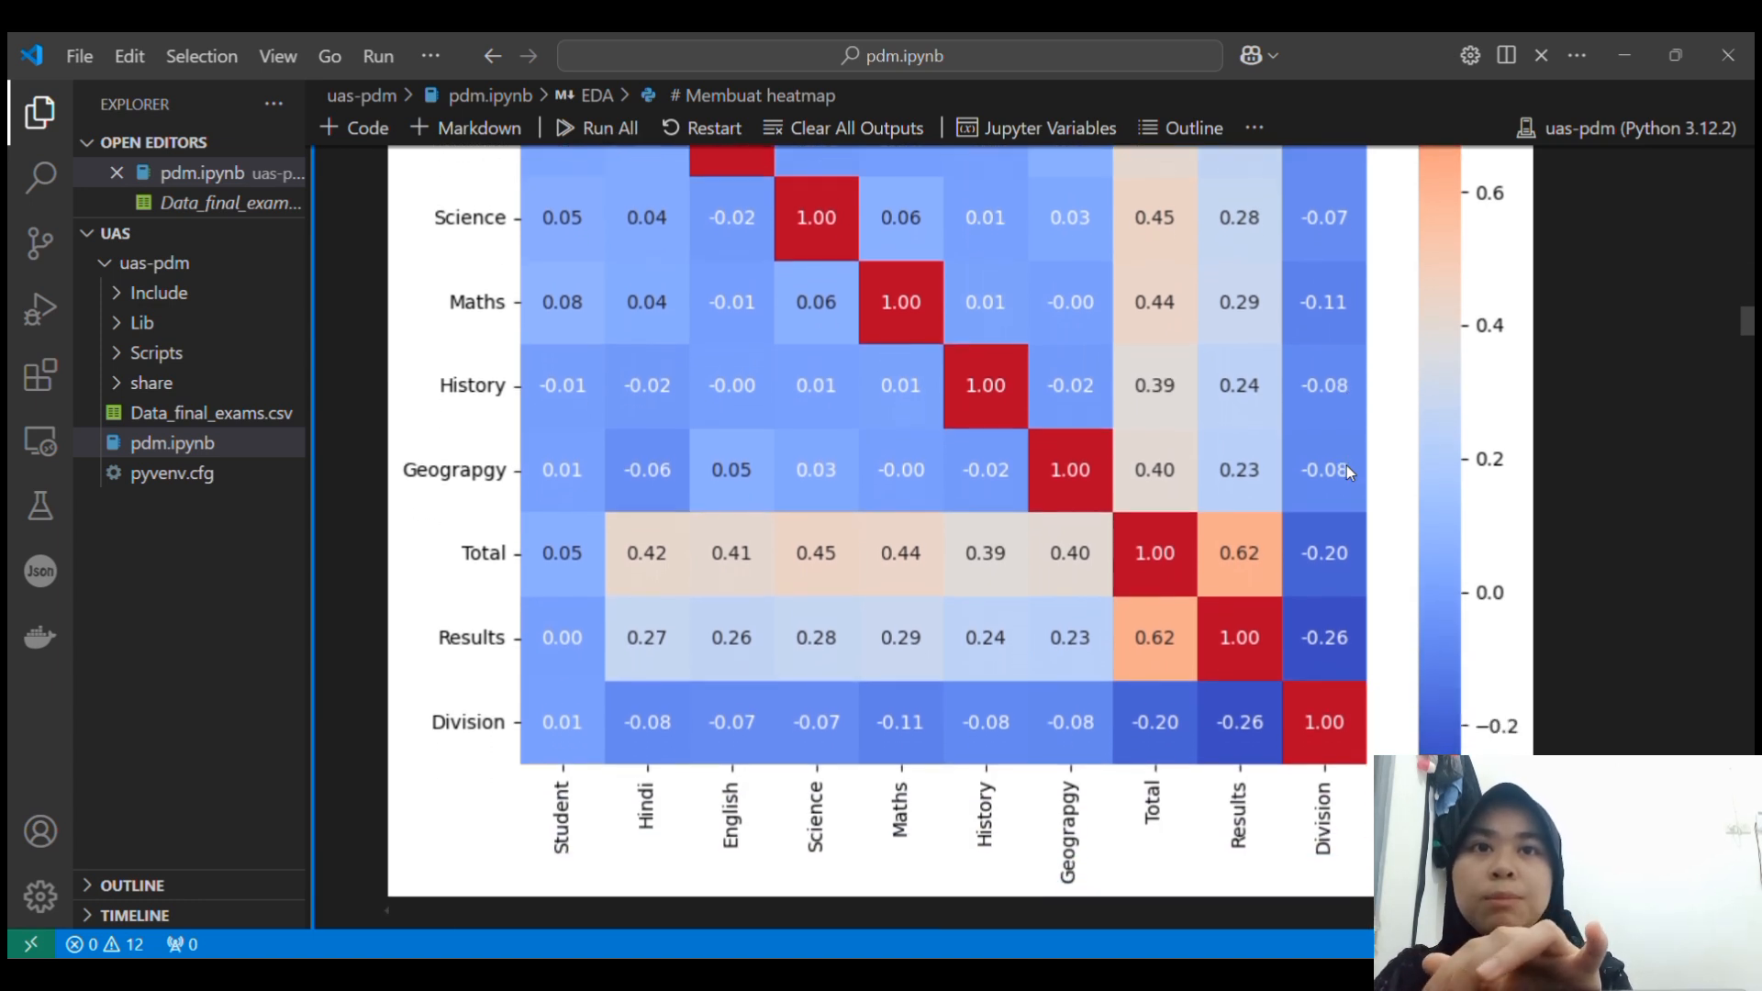
scroll(1346, 468, down, 3)
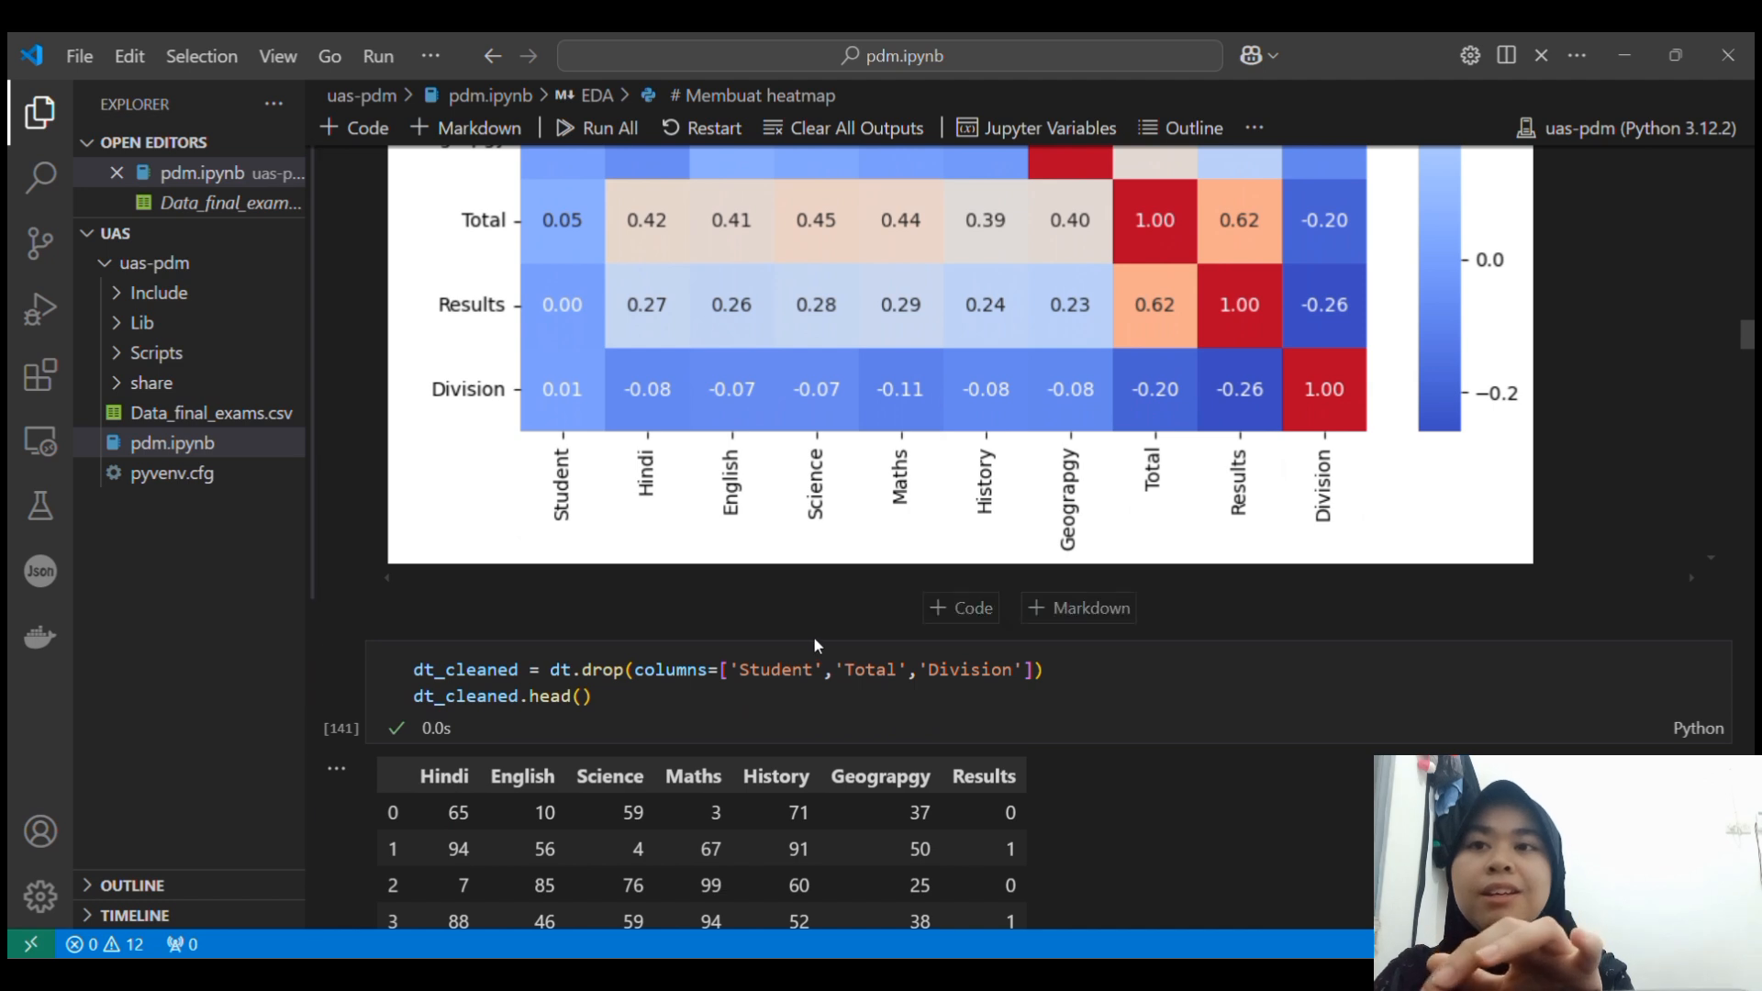
scroll(813, 636, down, 2)
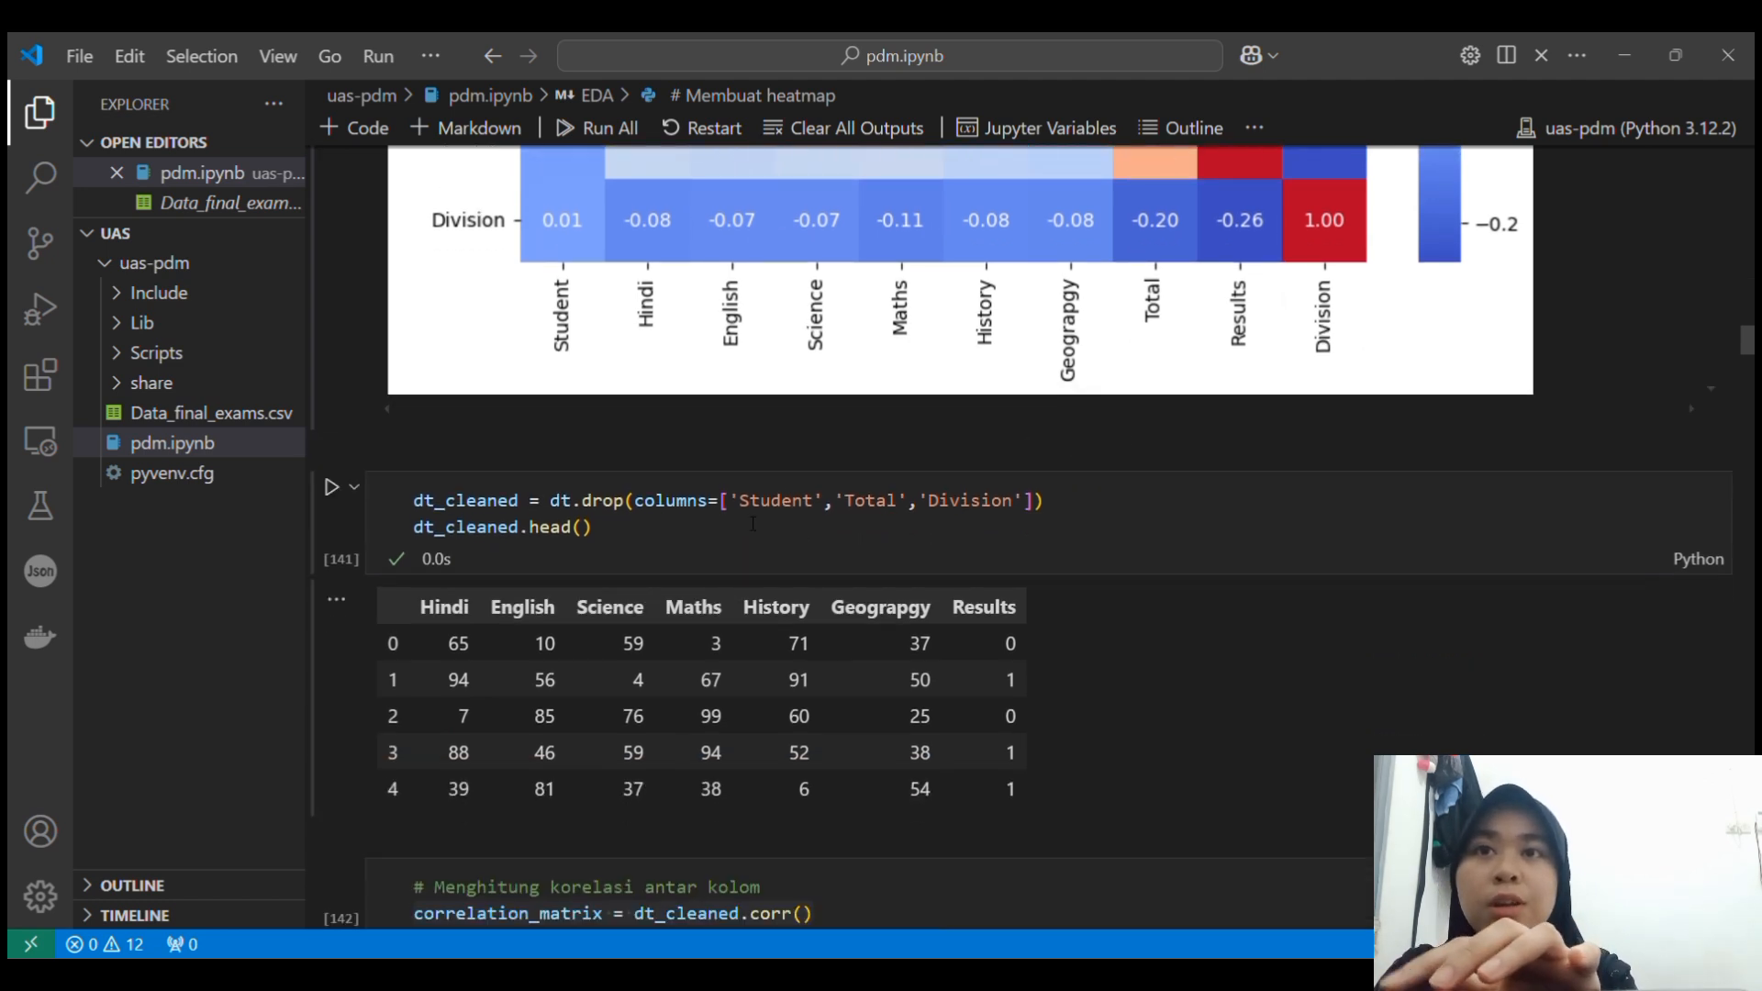
scroll(748, 518, up, 10)
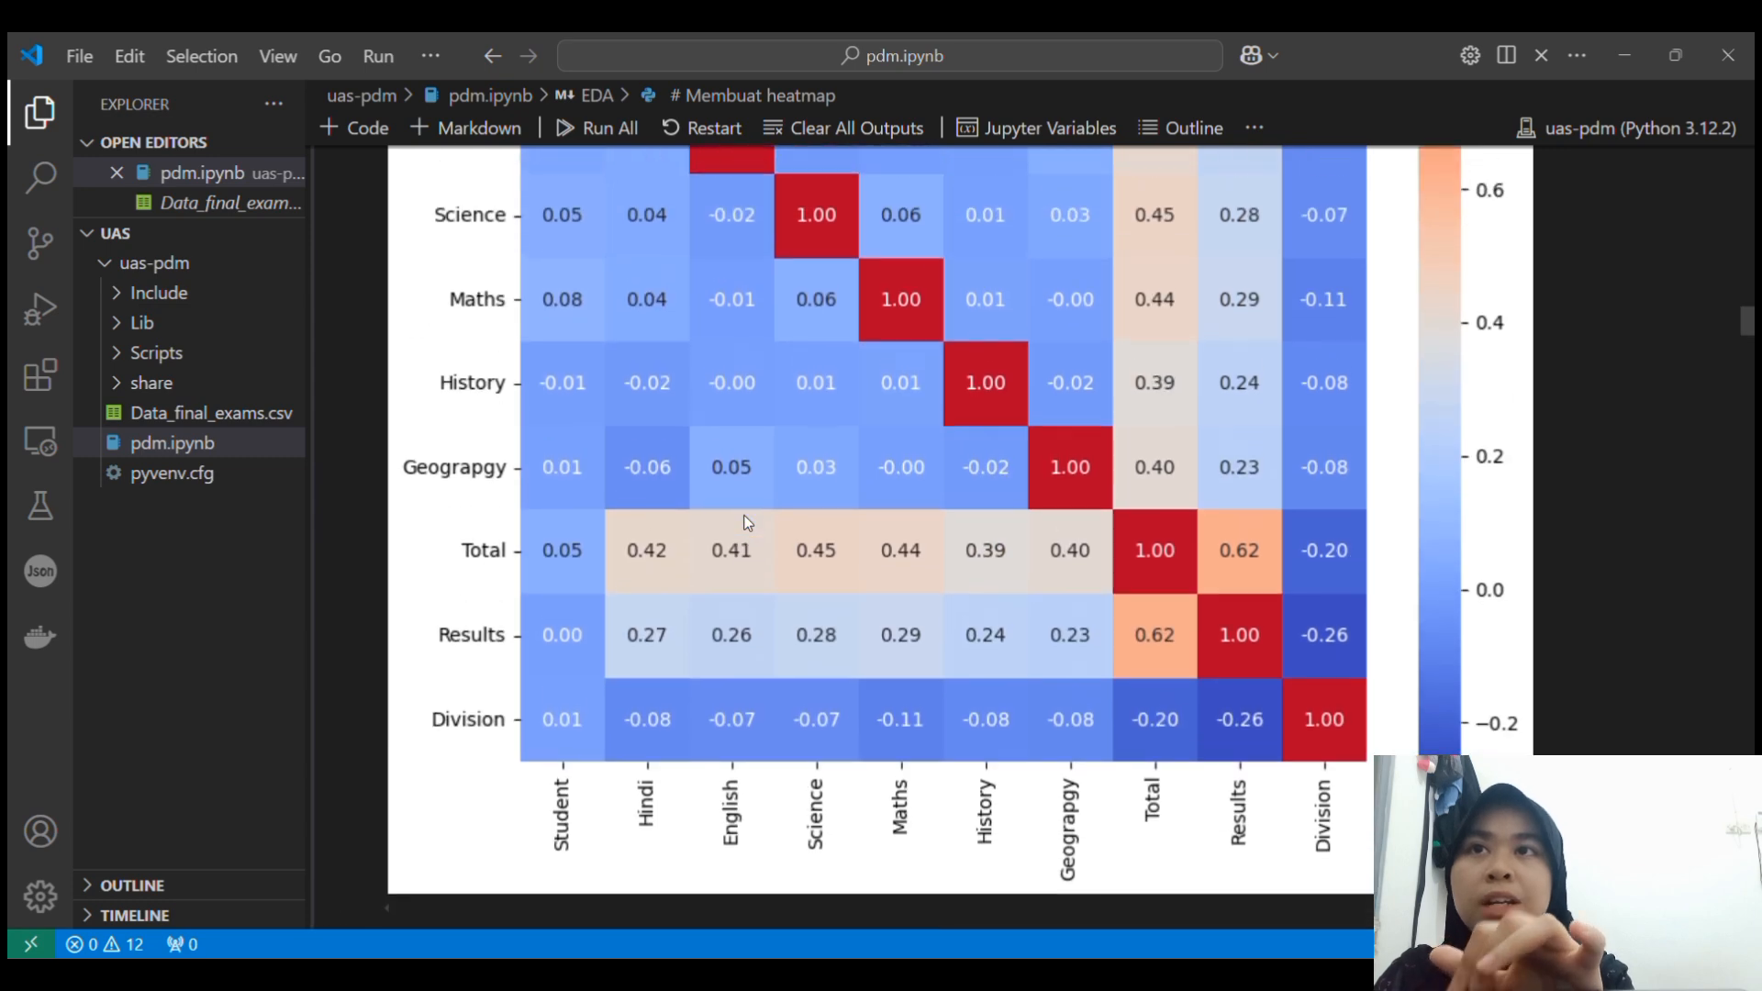
scroll(745, 518, up, 10)
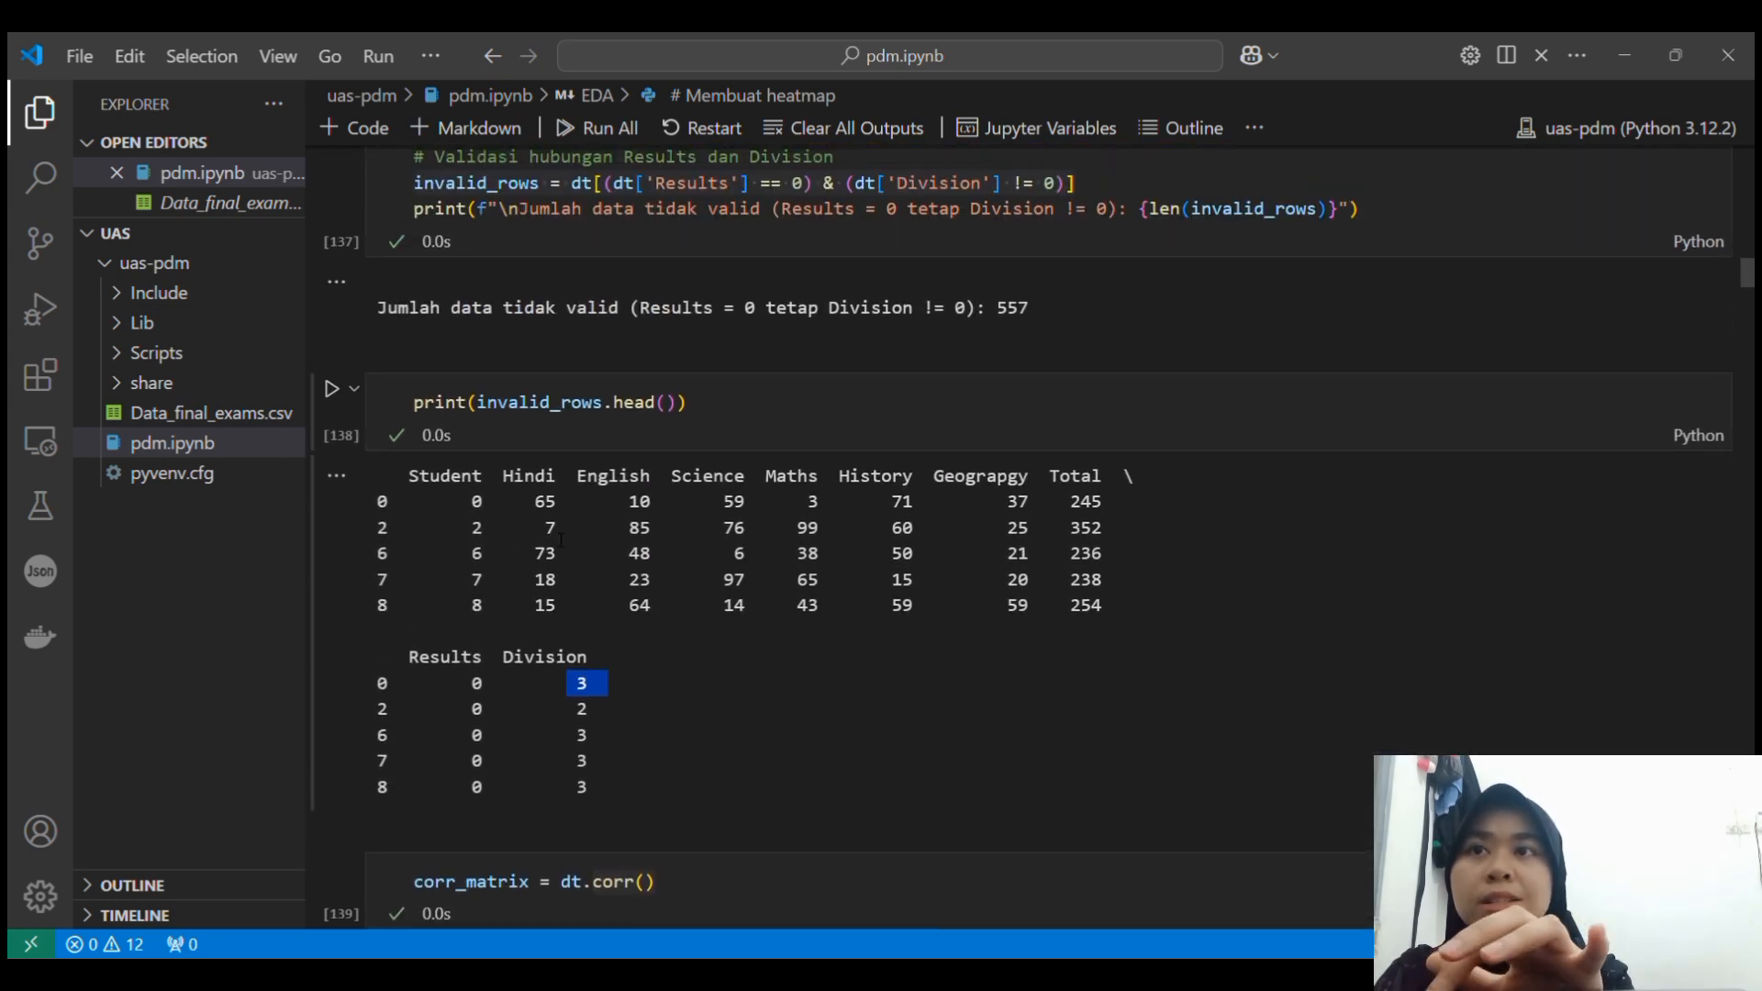
Review the dt_cleaned cell that drops Student, Total and Division against those columns' correlations in the first heatmap.
scroll(641, 679, down, 10)
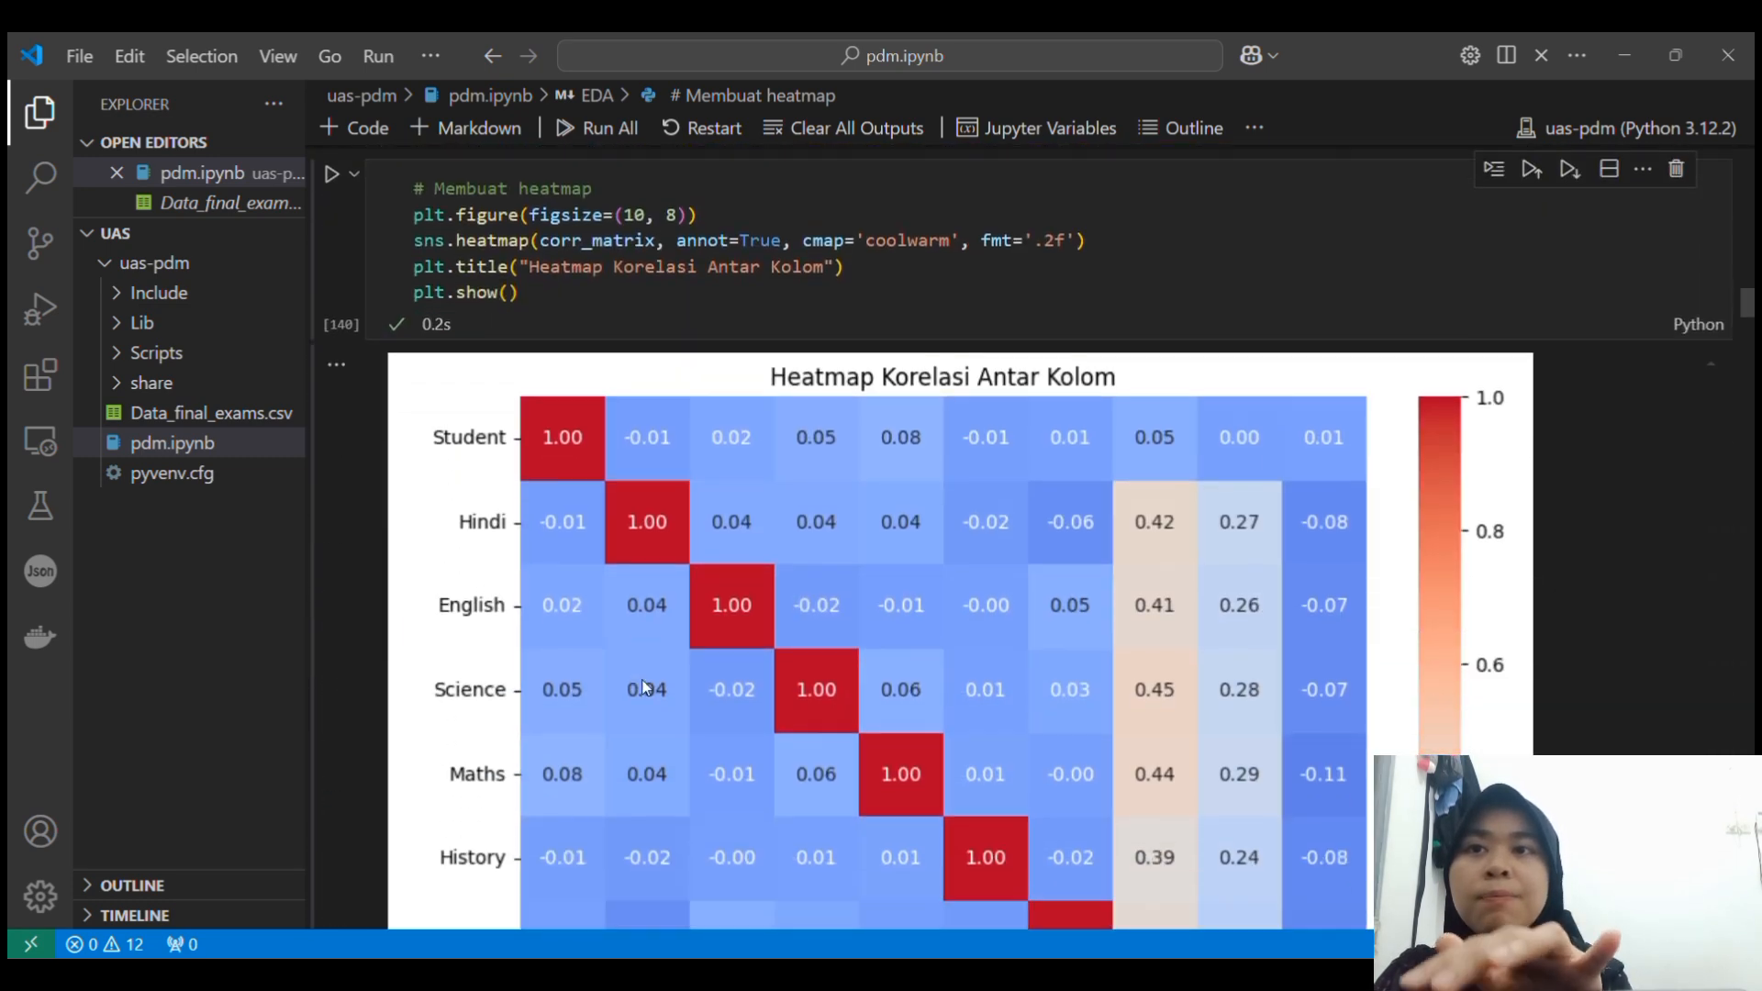
scroll(645, 686, down, 5)
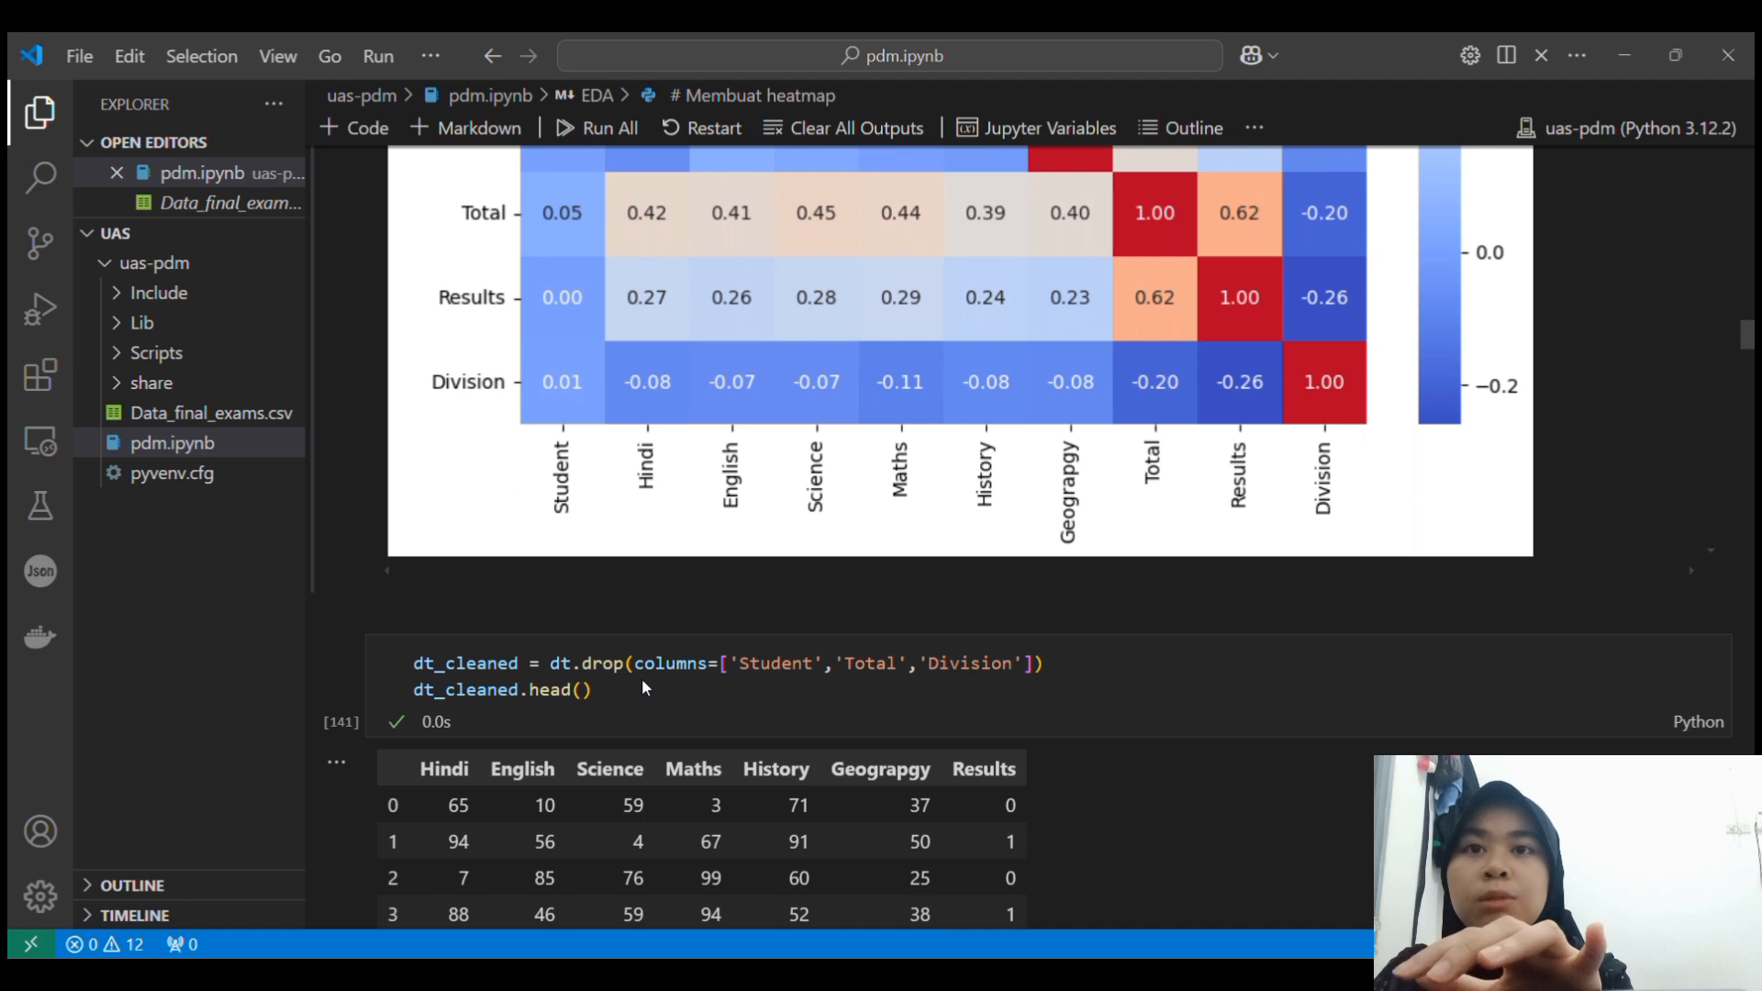
scroll(642, 686, up, 2)
scroll(642, 685, down, 1)
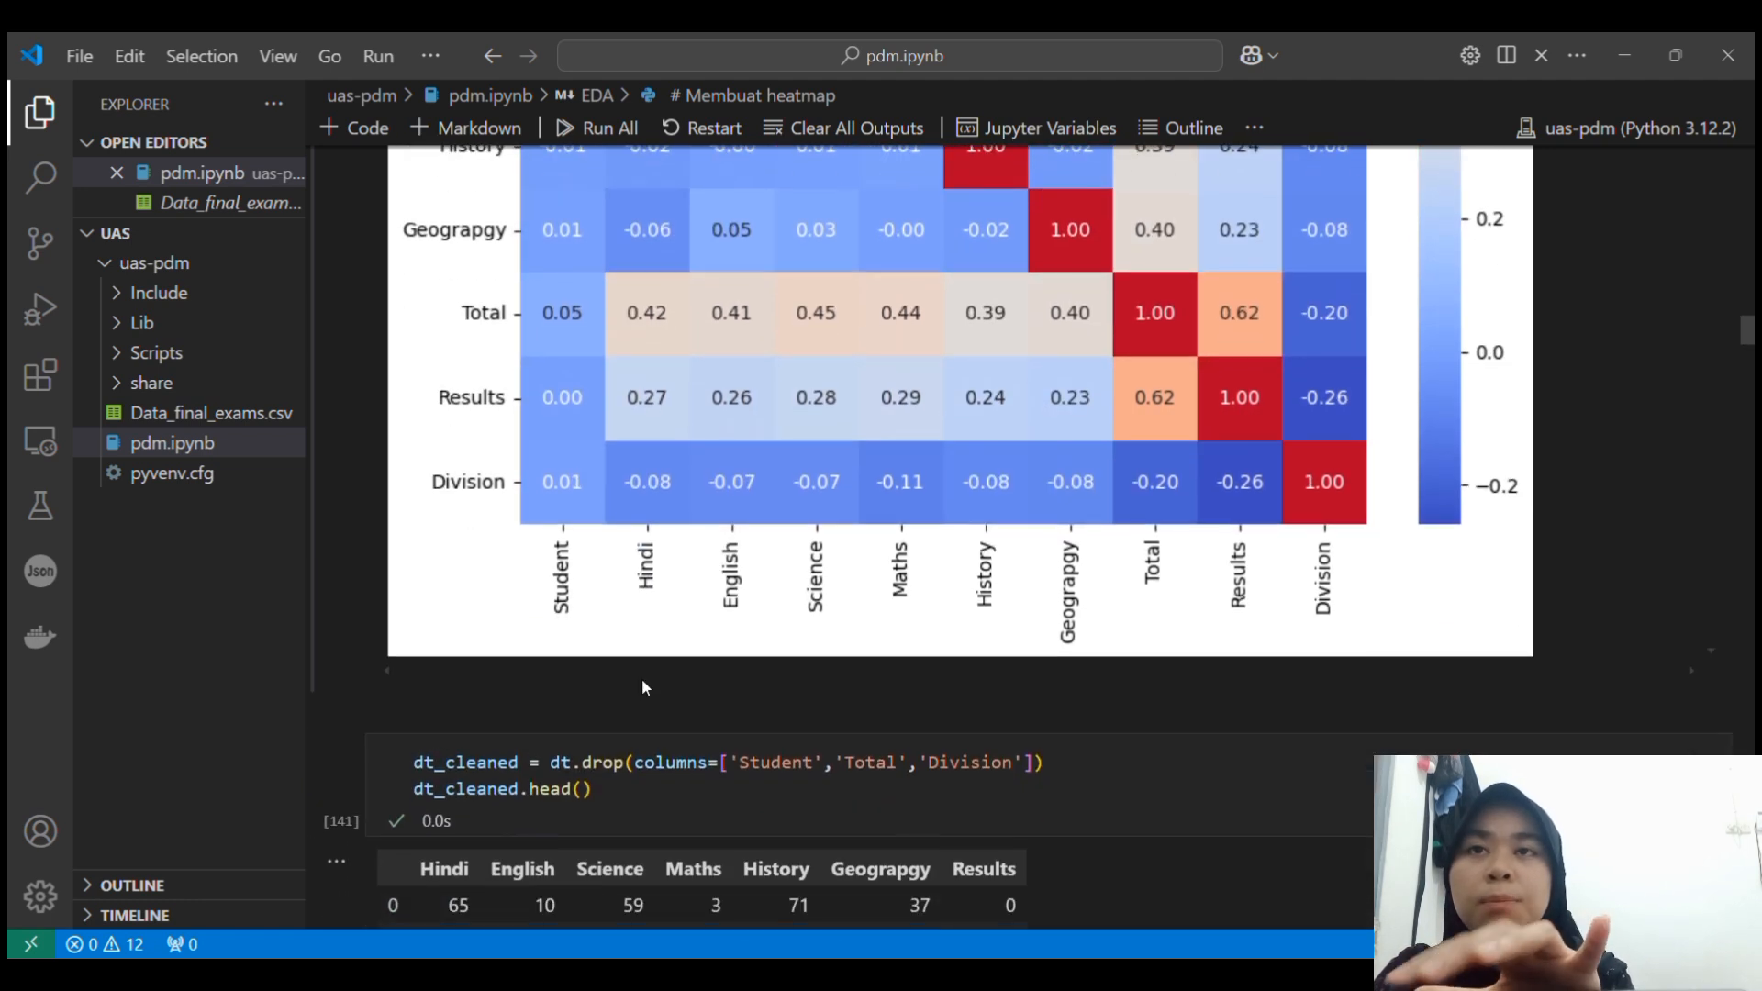
scroll(641, 687, down, 2)
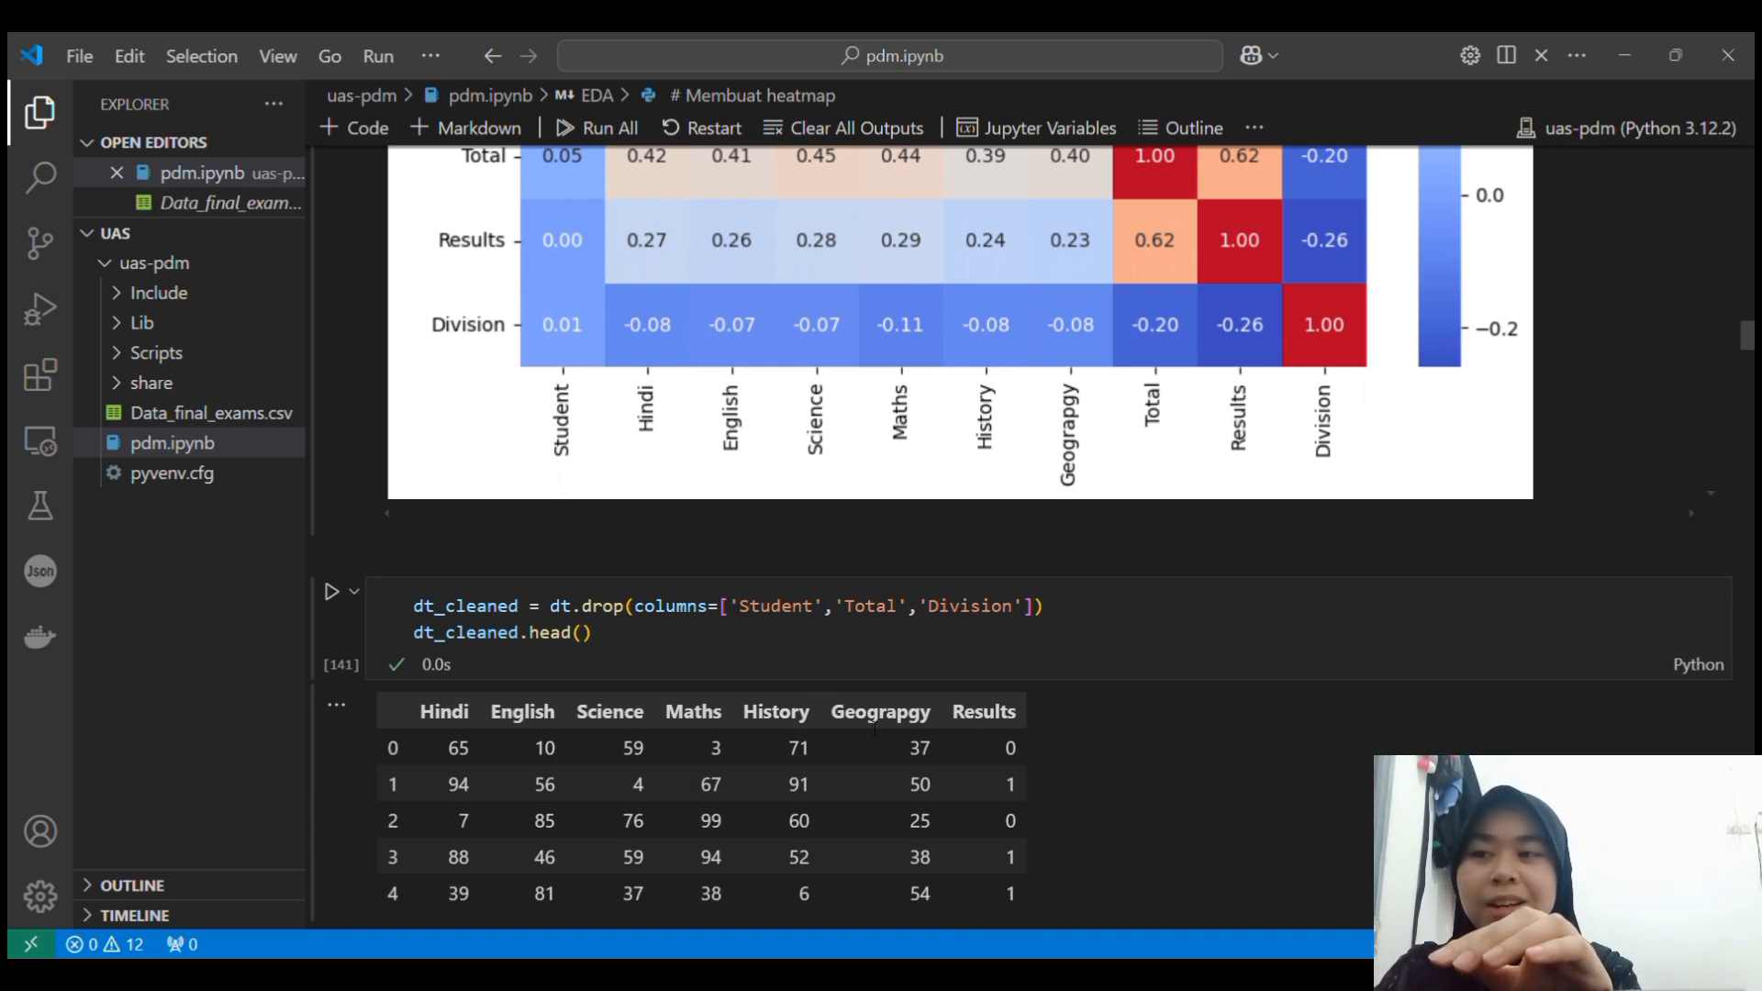
scroll(874, 727, down, 1)
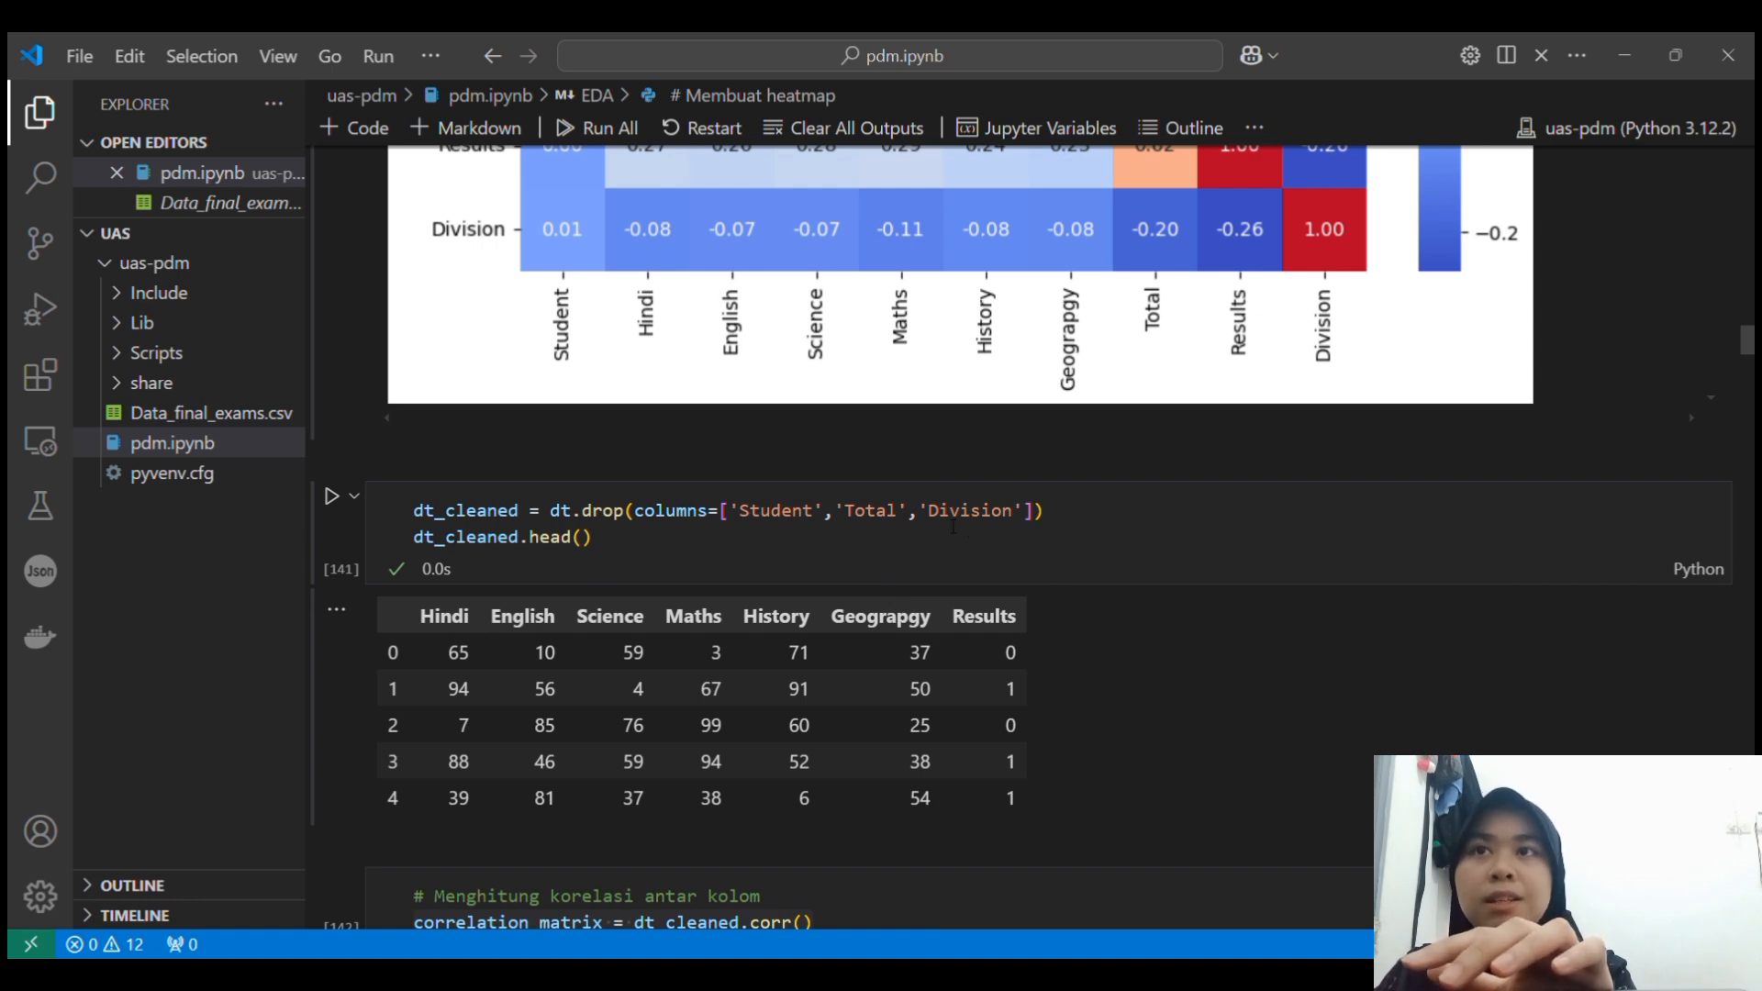
scroll(1310, 261, up, 3)
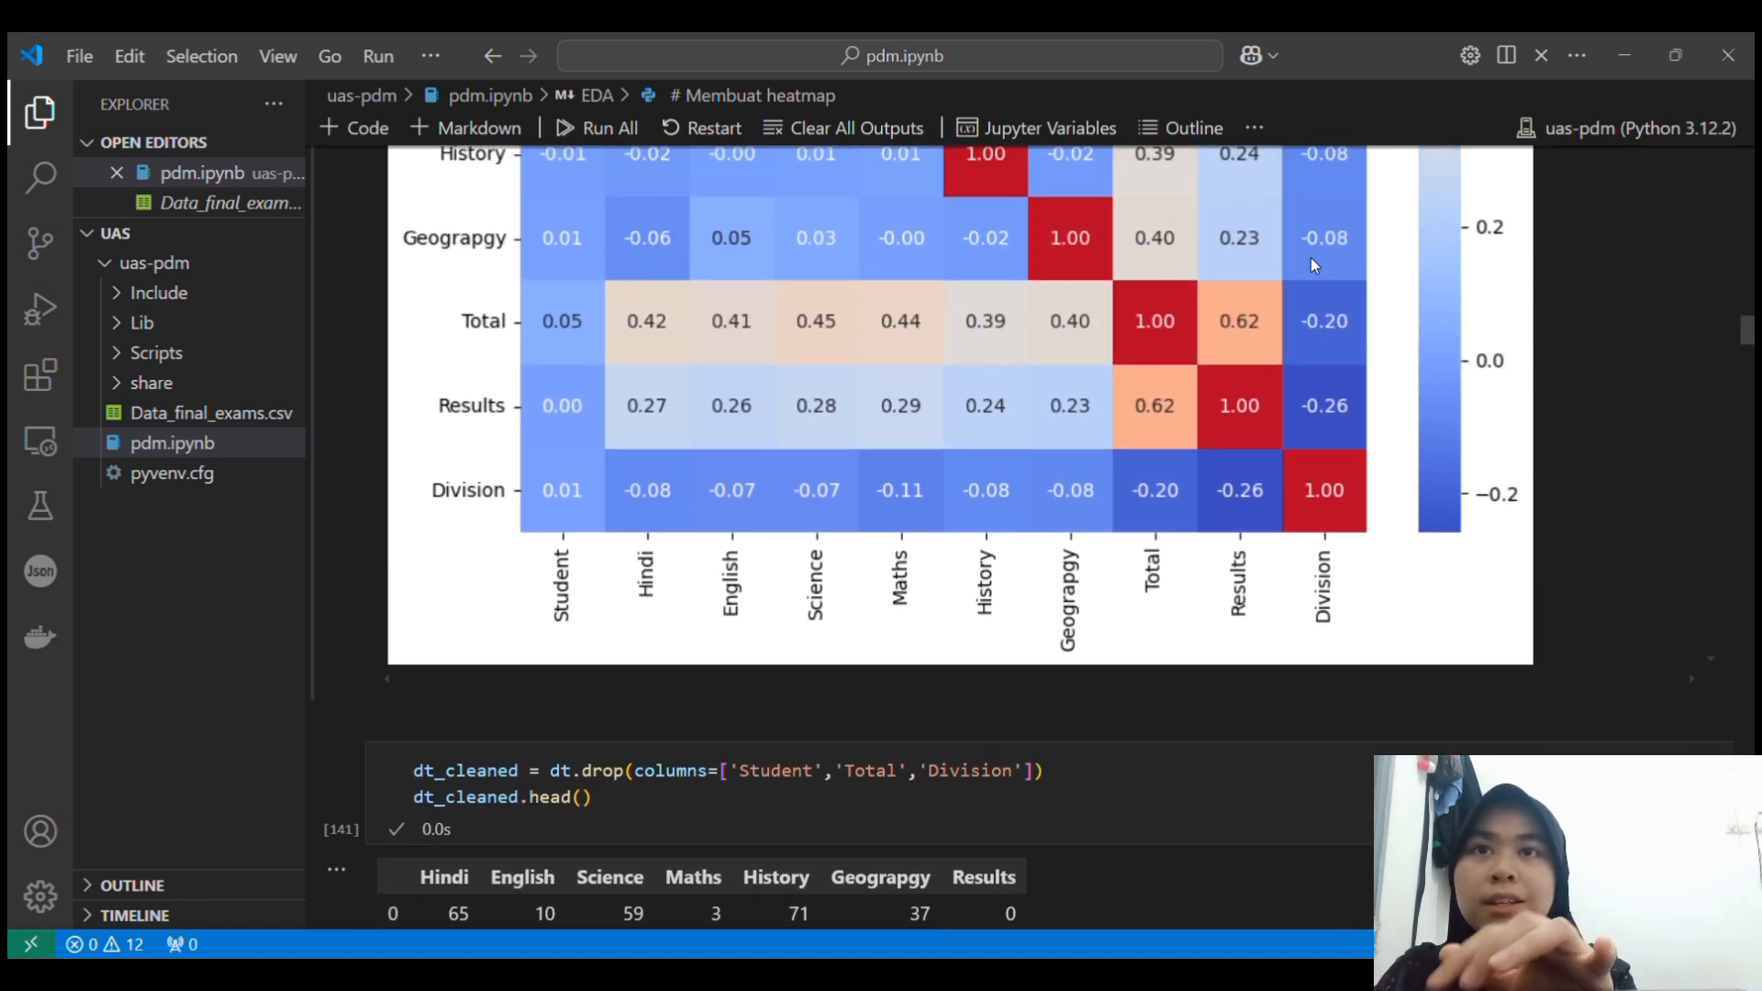
Review the correlation_matrix cell, its Membuat heatmap code and the resulting plot for the cleaned columns.
scroll(479, 521, down, 8)
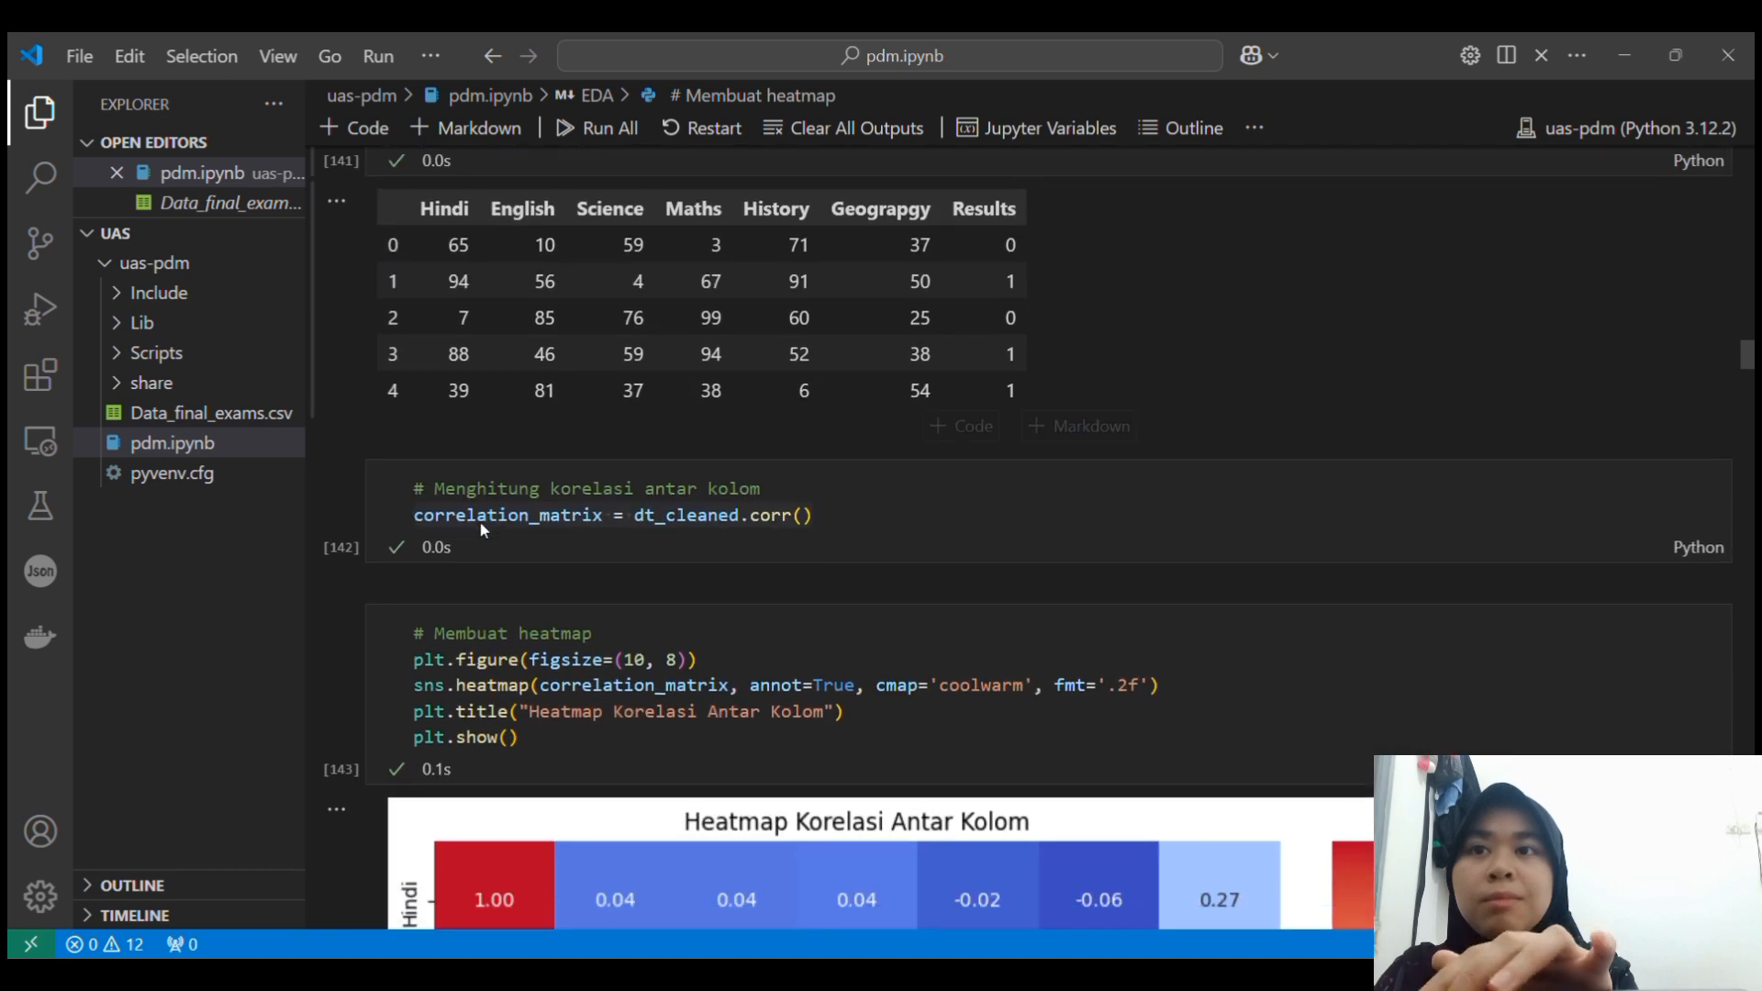
click(608, 539)
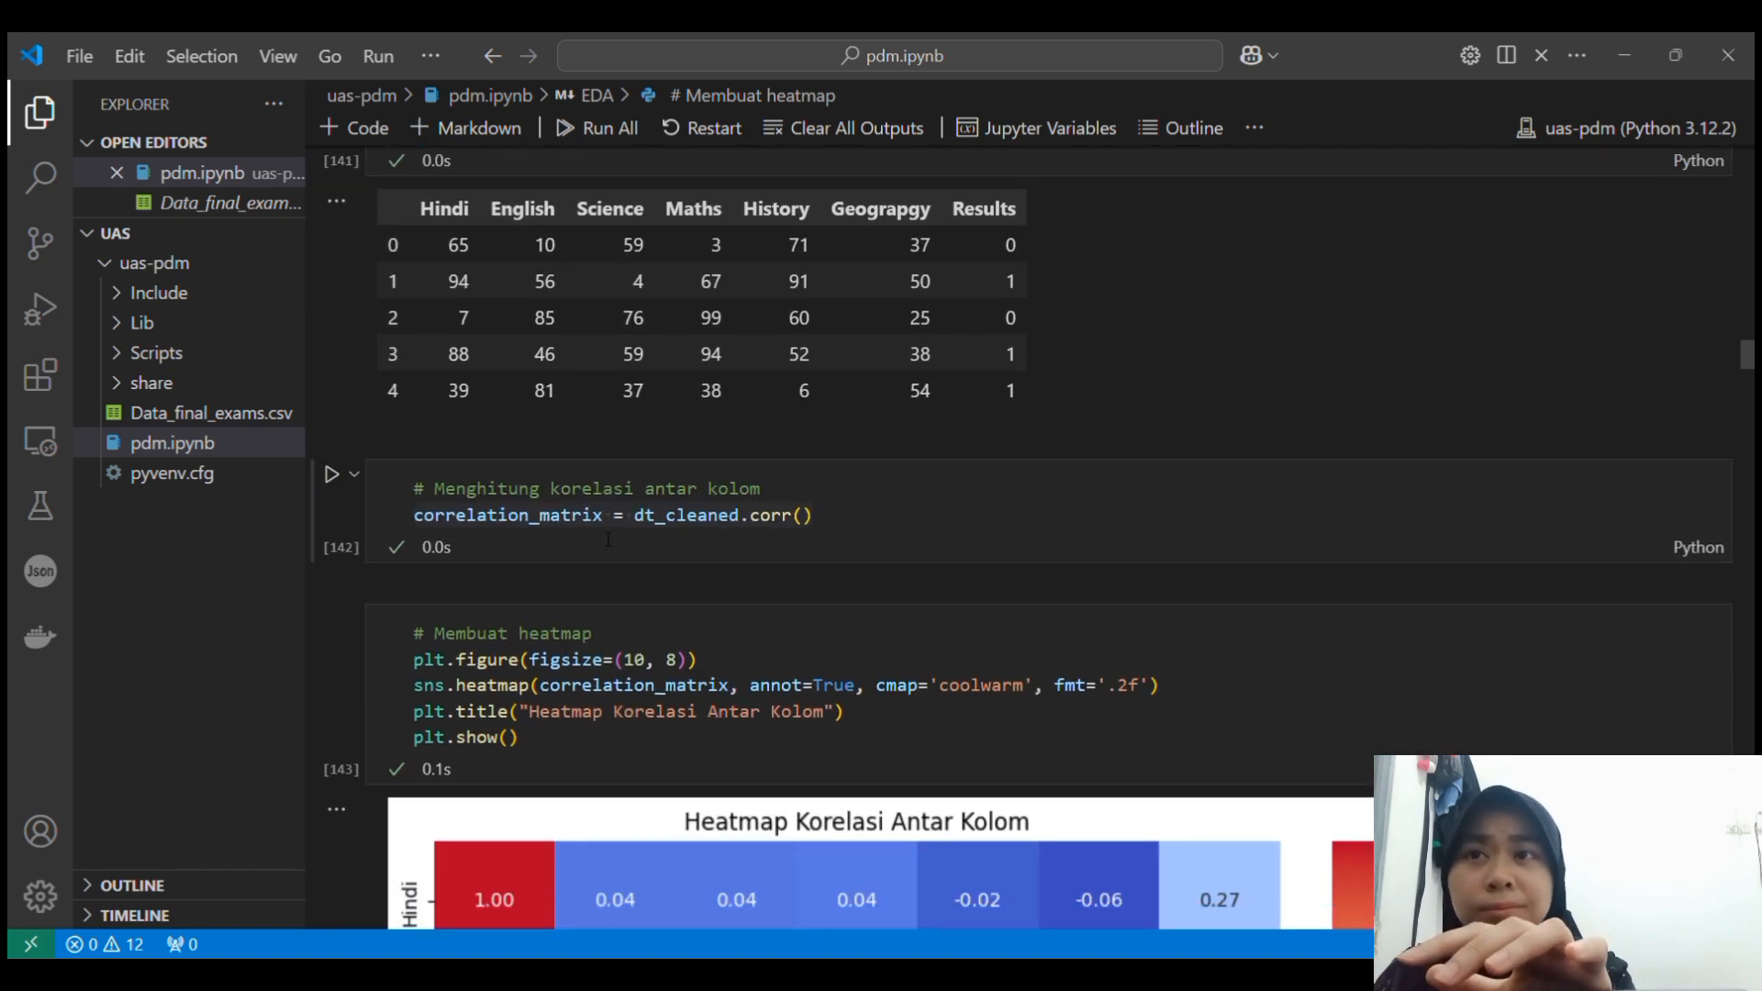
scroll(609, 539, down, 2)
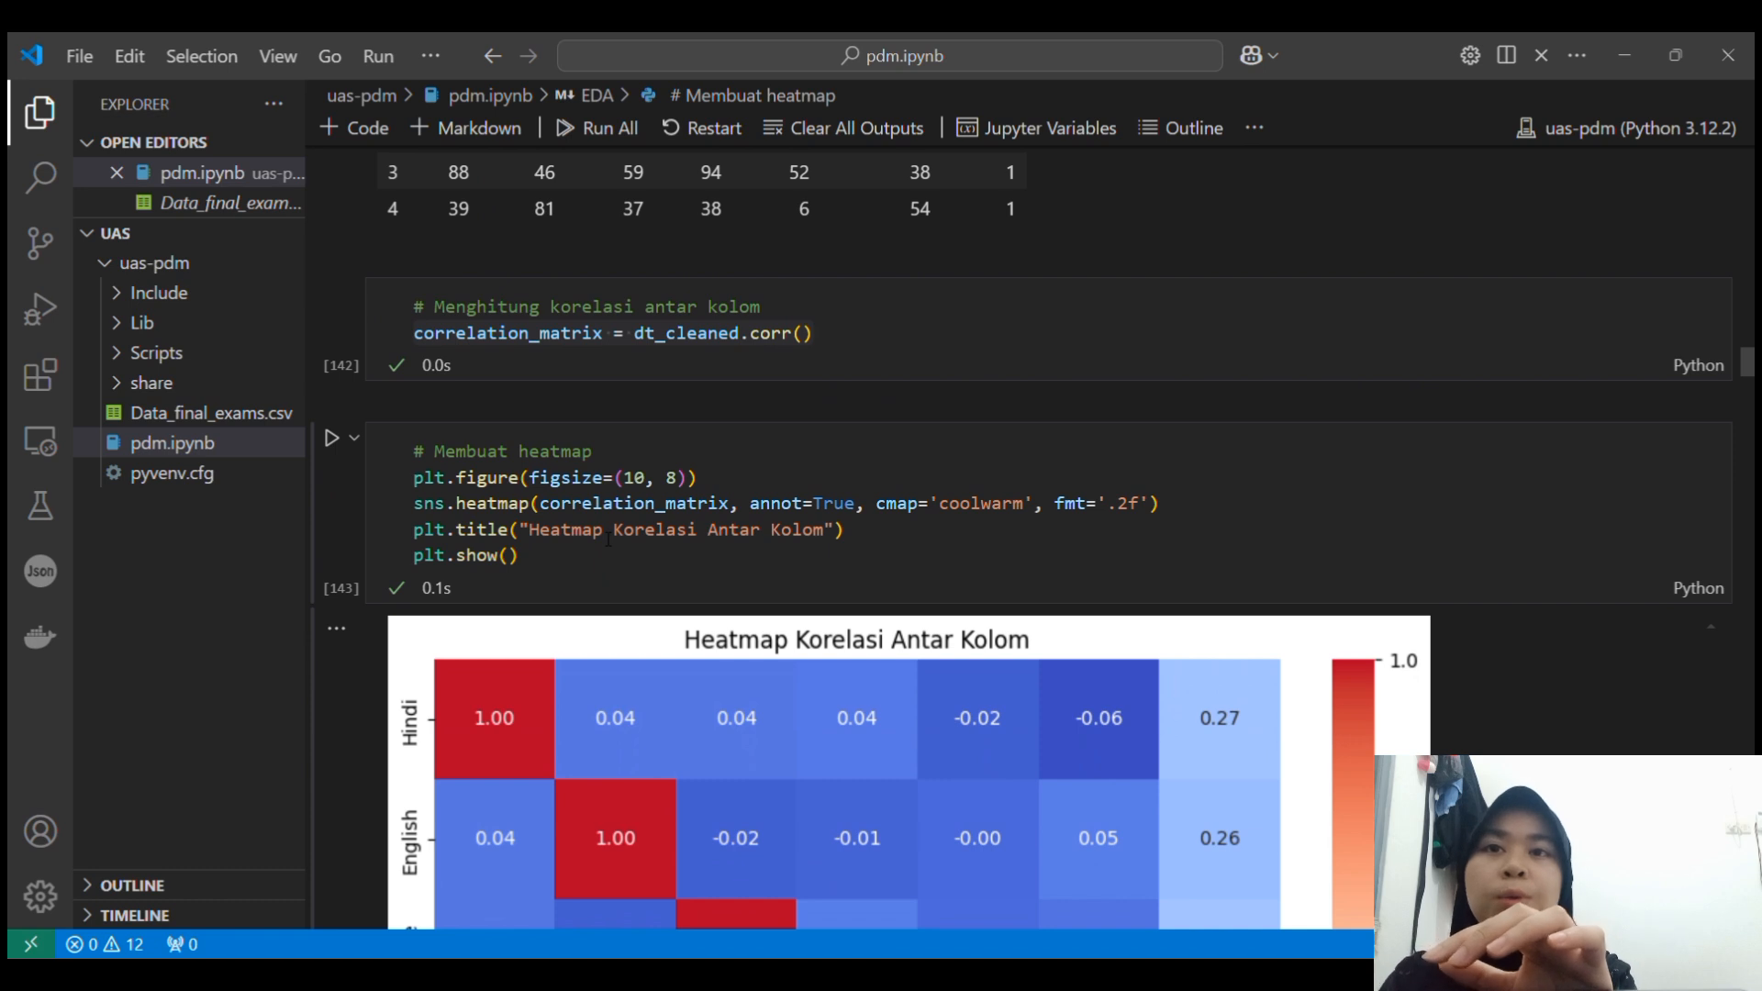
scroll(608, 539, down, 5)
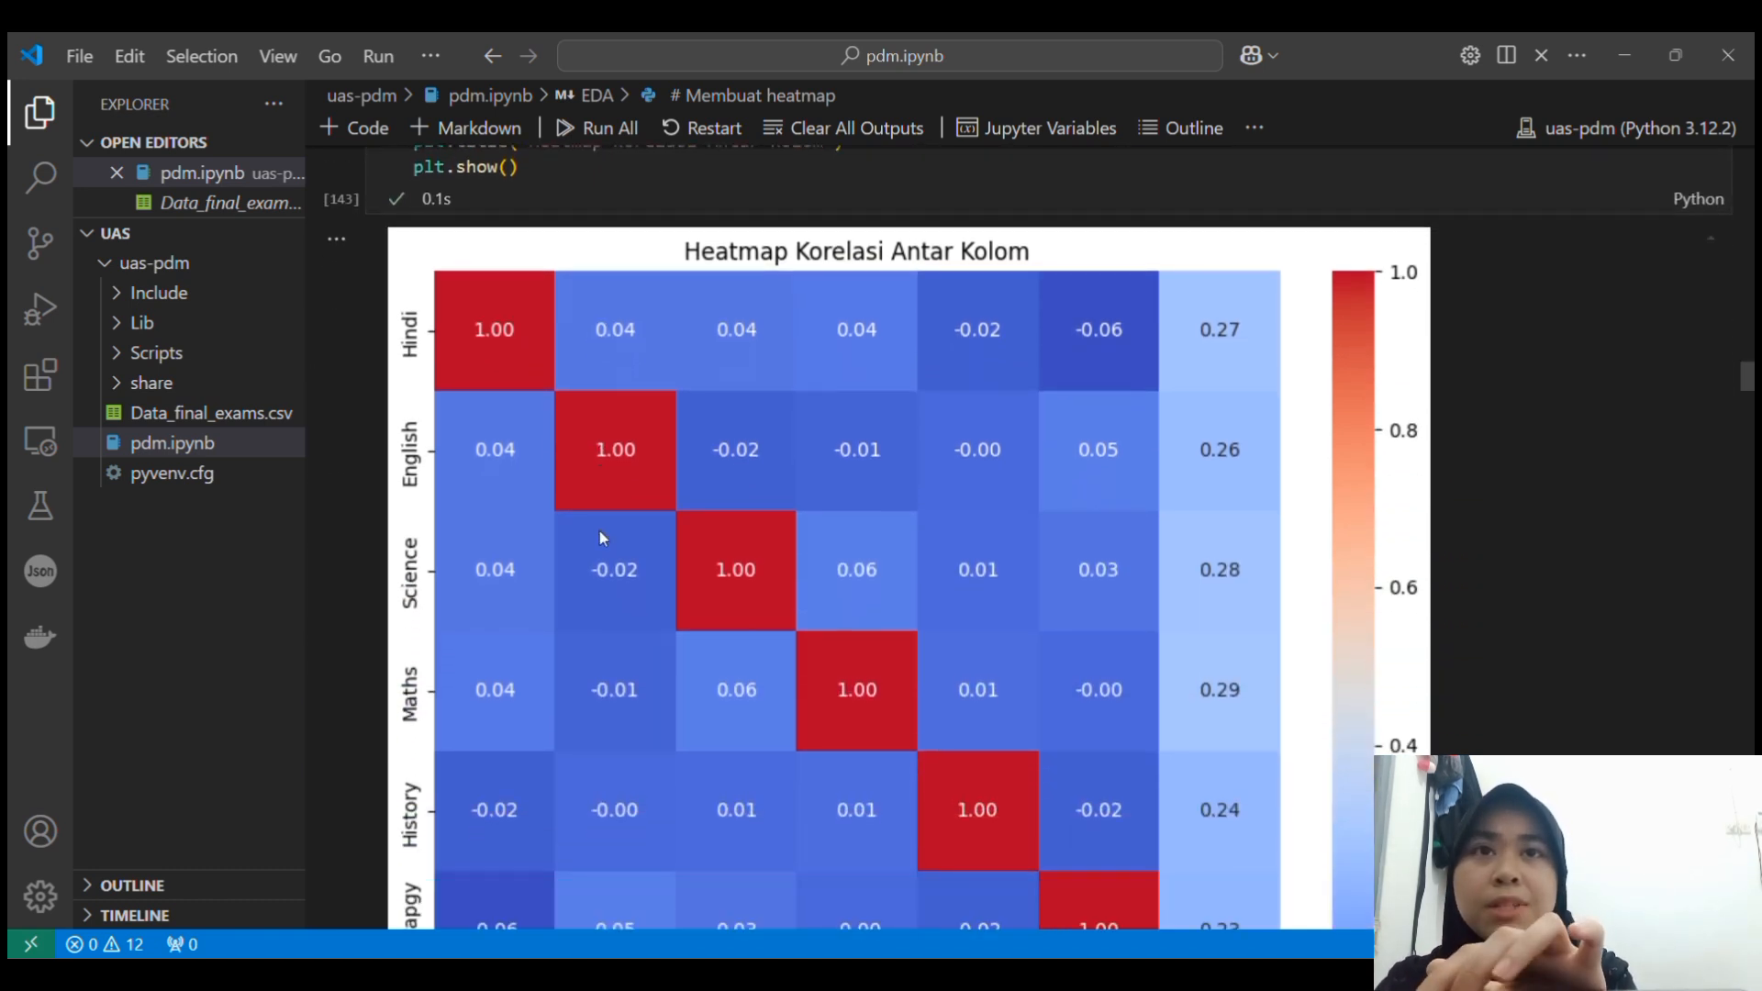
scroll(602, 538, down, 4)
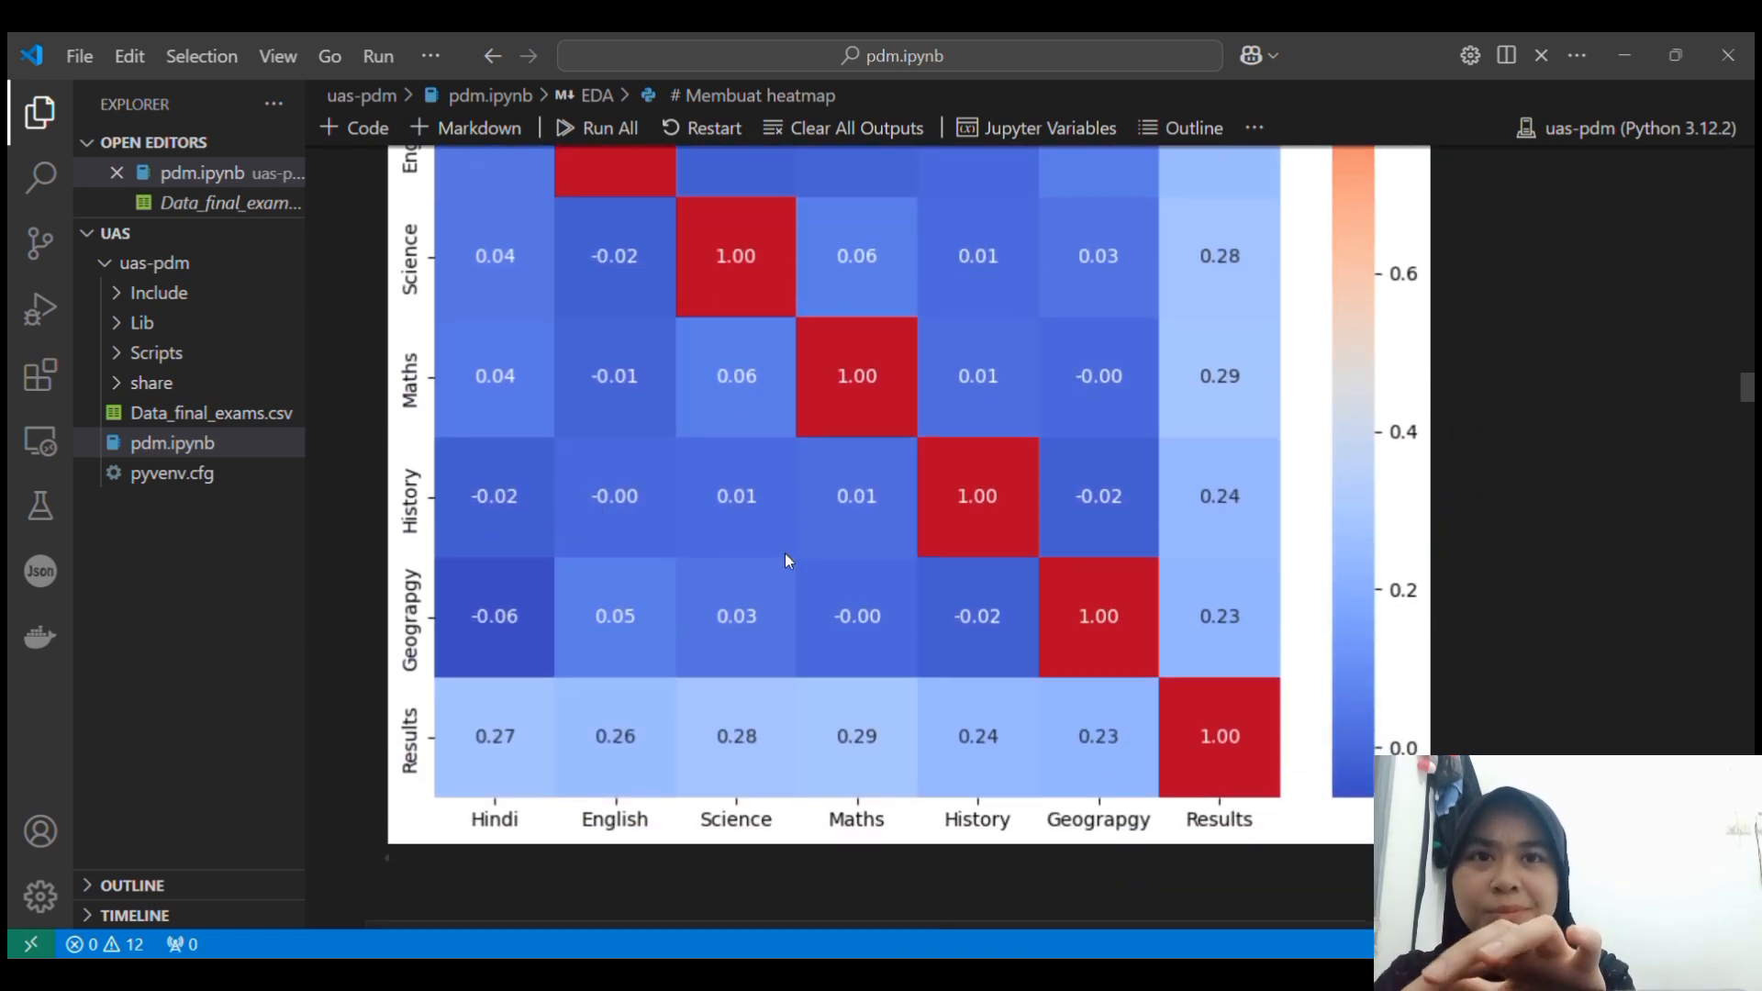
Examine the cleaned heatmap's Results row and column for each subject's correlation with Results, from Hindi to Geograpgy.
scroll(1067, 657, down, 1)
scroll(1067, 657, up, 2)
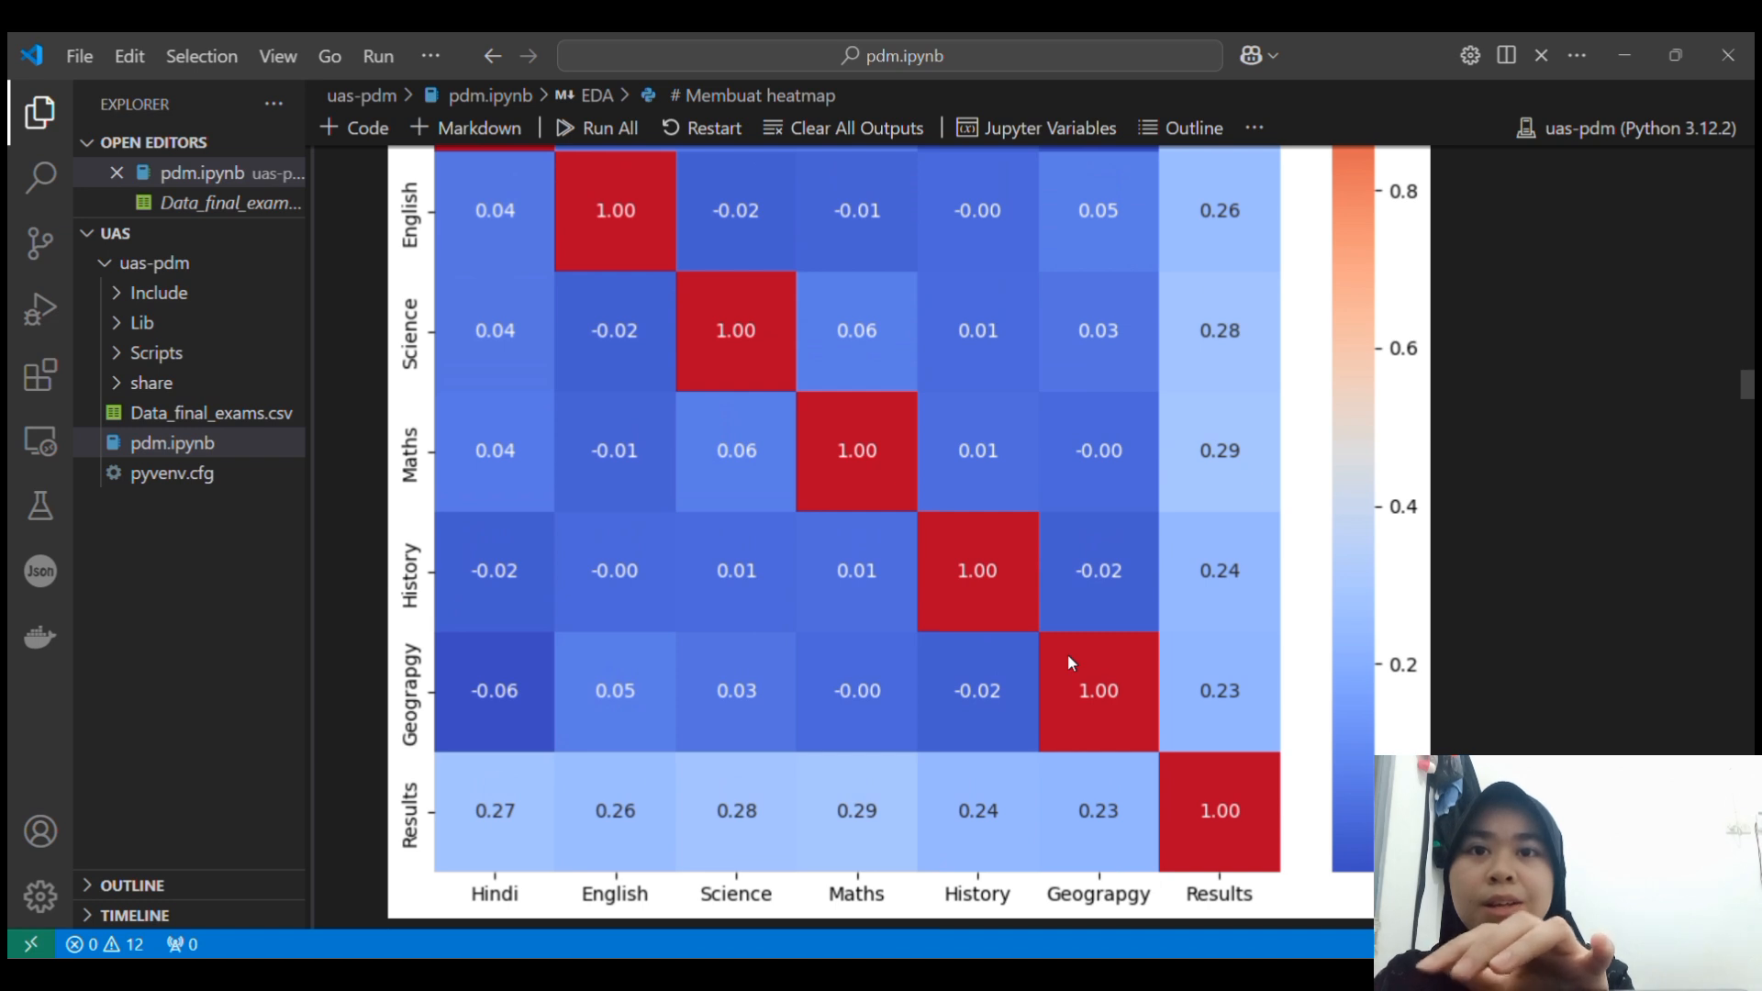
scroll(1200, 537, up, 3)
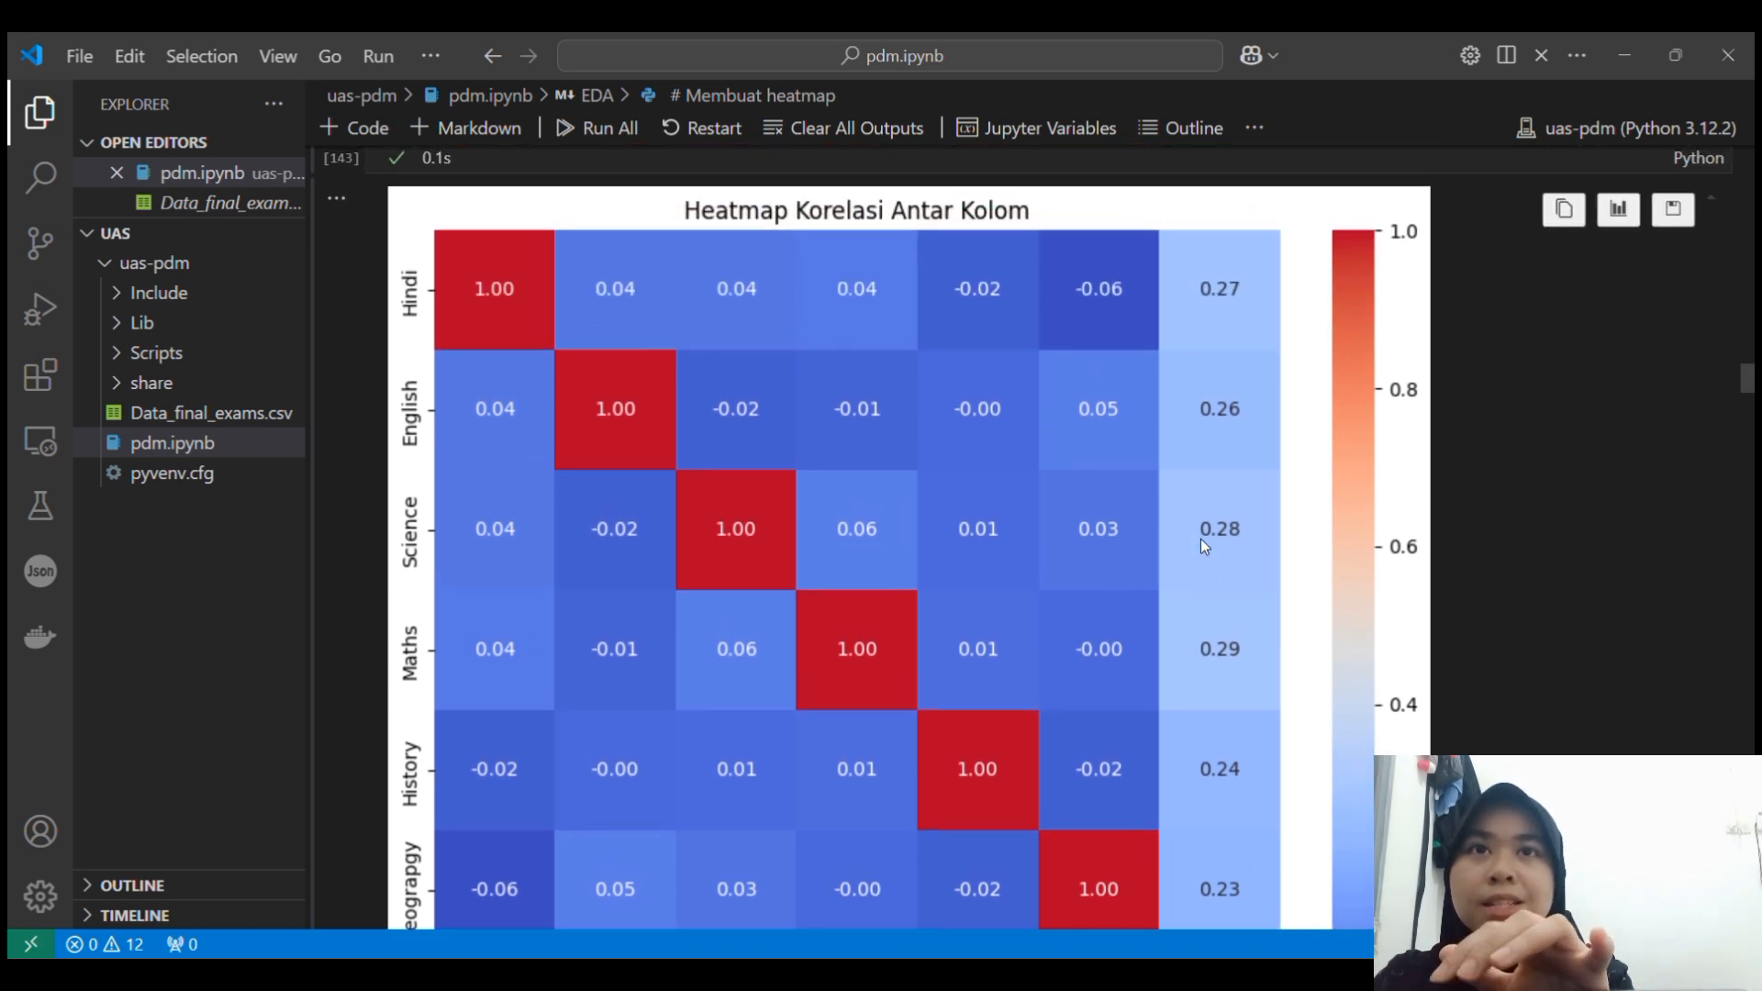
scroll(1200, 537, down, 1)
scroll(1200, 538, down, 1)
scroll(1200, 538, up, 2)
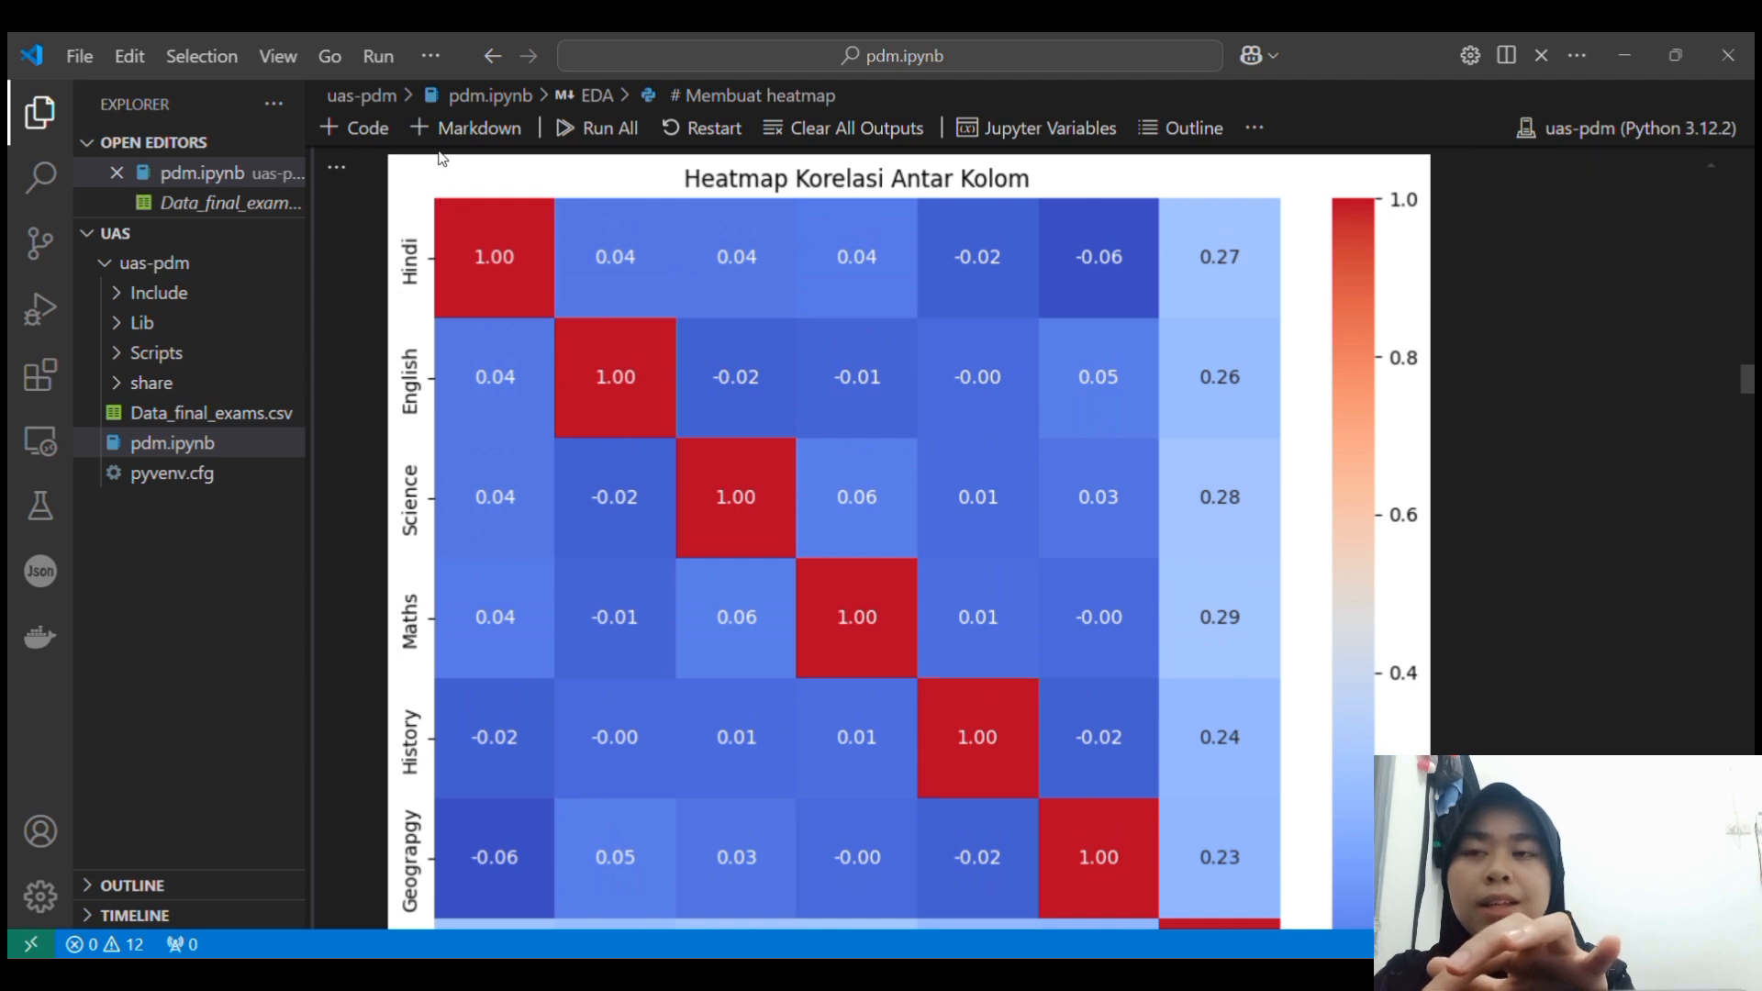
scroll(455, 735, down, 1)
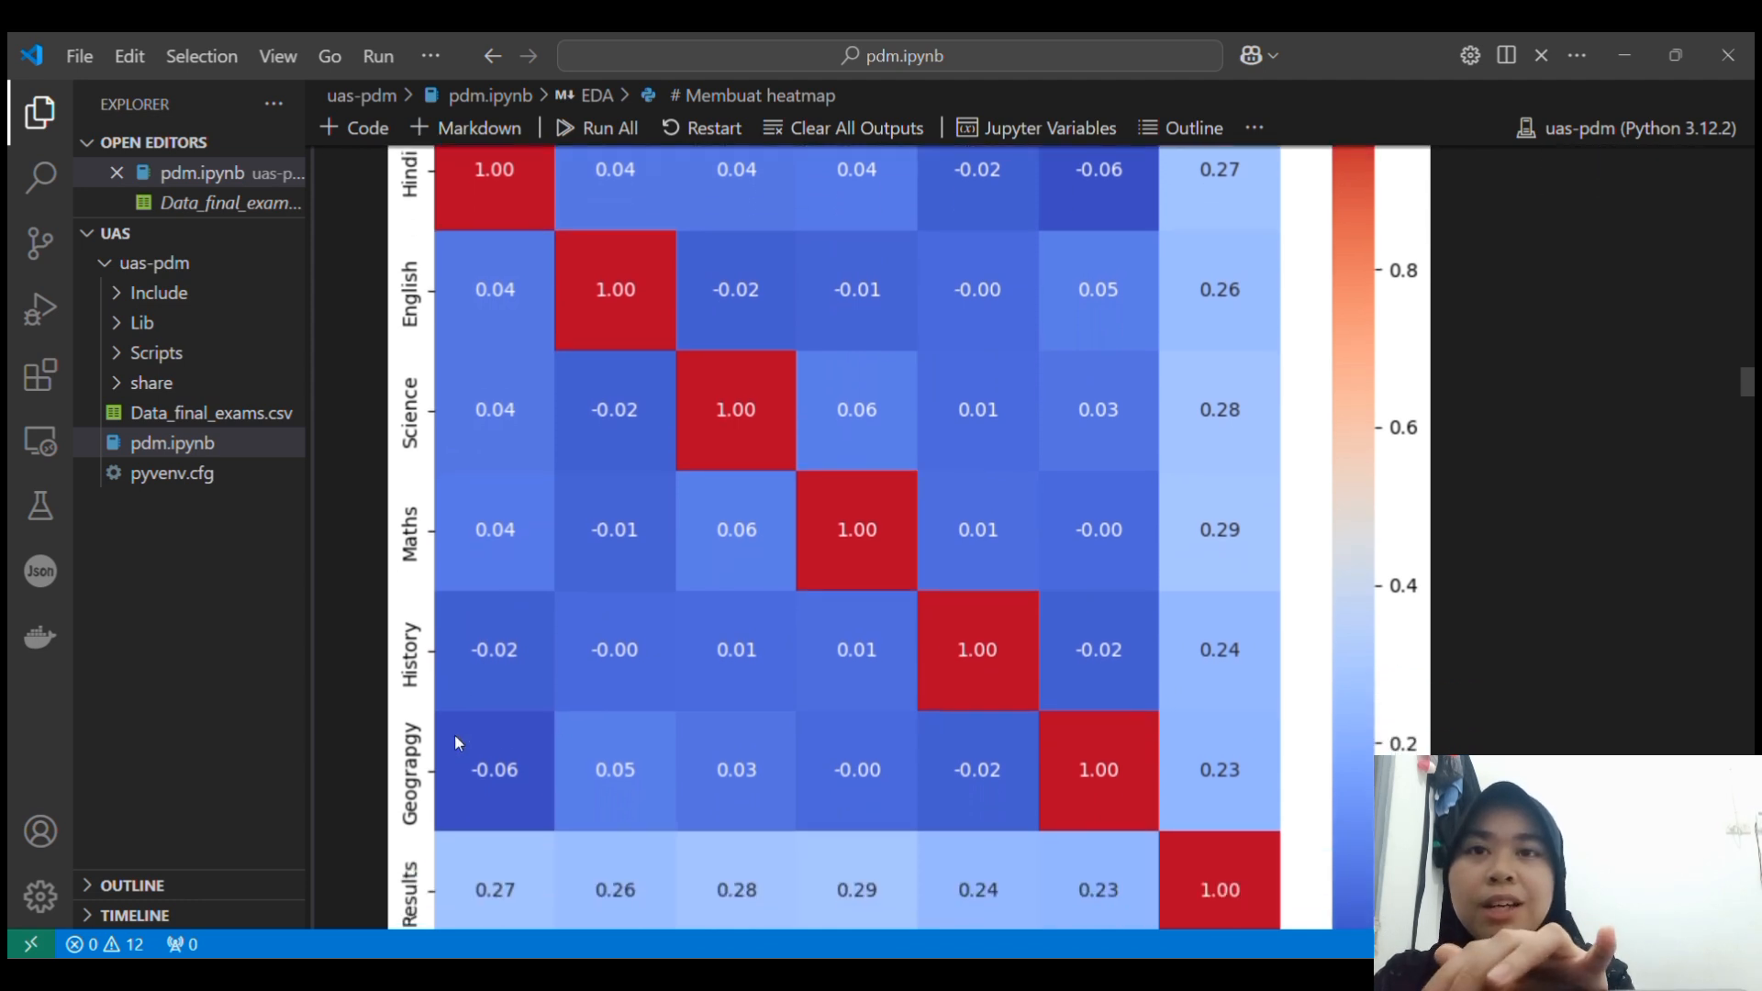
scroll(786, 824, down, 1)
scroll(786, 823, down, 1)
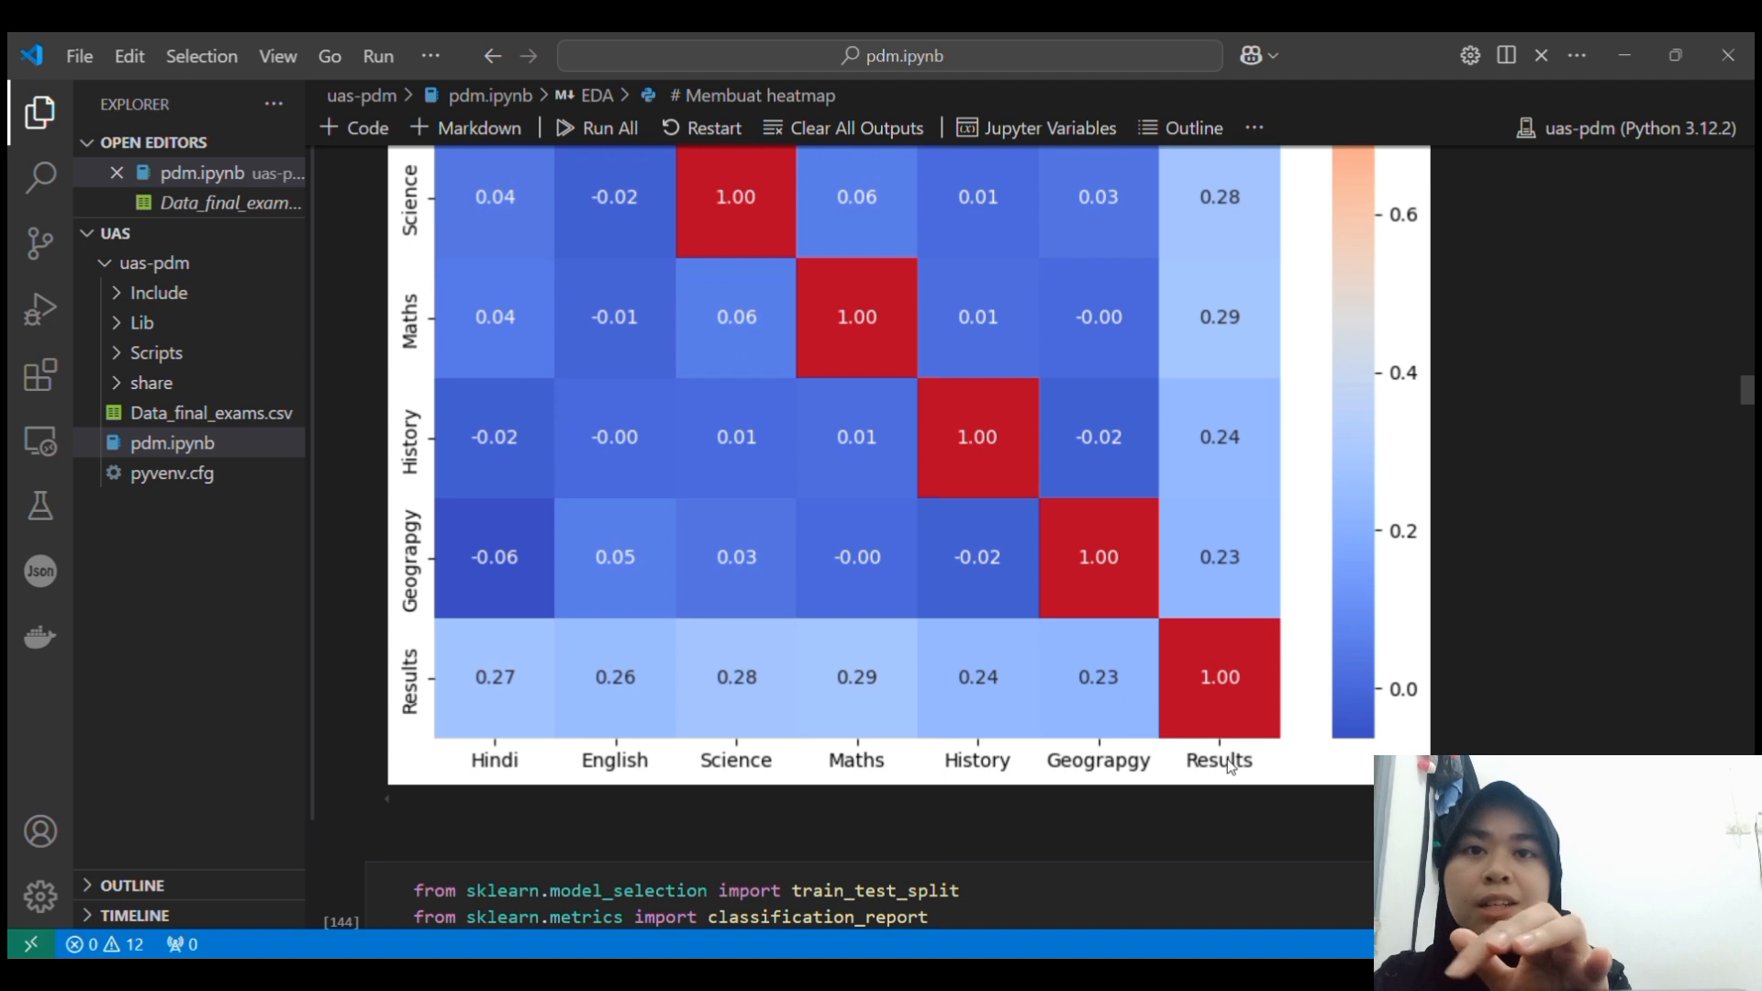
Review the sklearn imports cell, highlighting LogisticRegression and the four model import lines from SVC to DecisionTreeClassifier.
scroll(518, 670, down, 4)
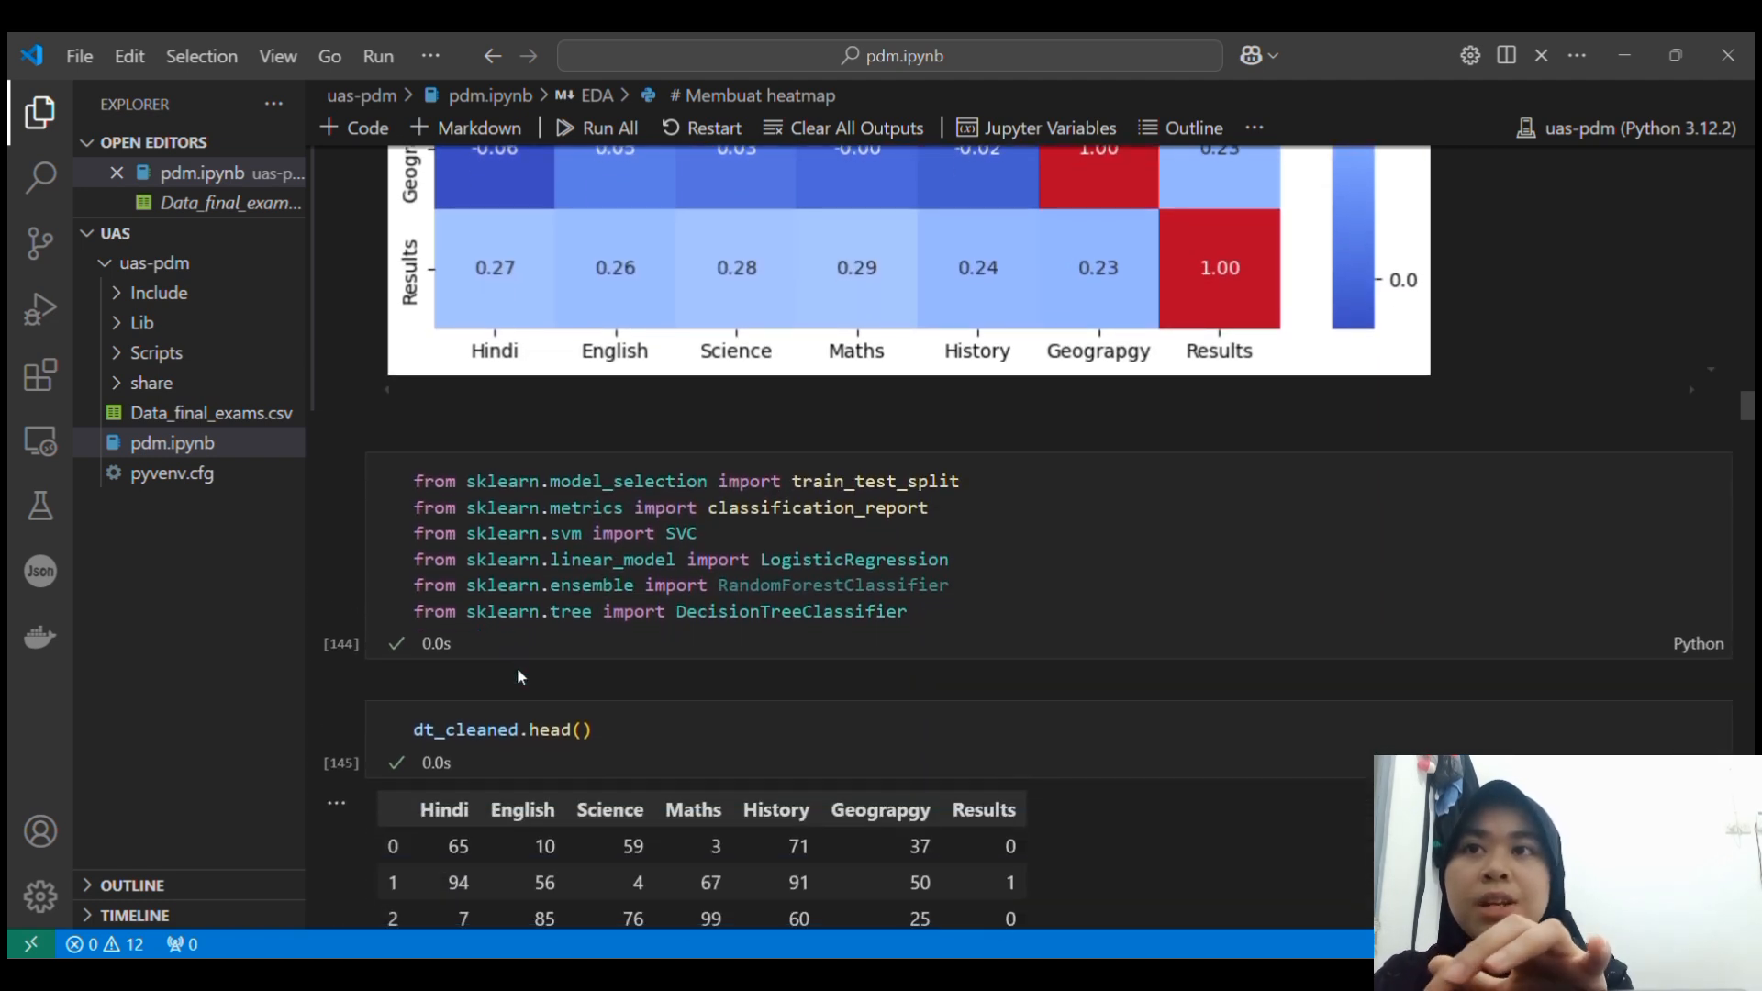
click(633, 508)
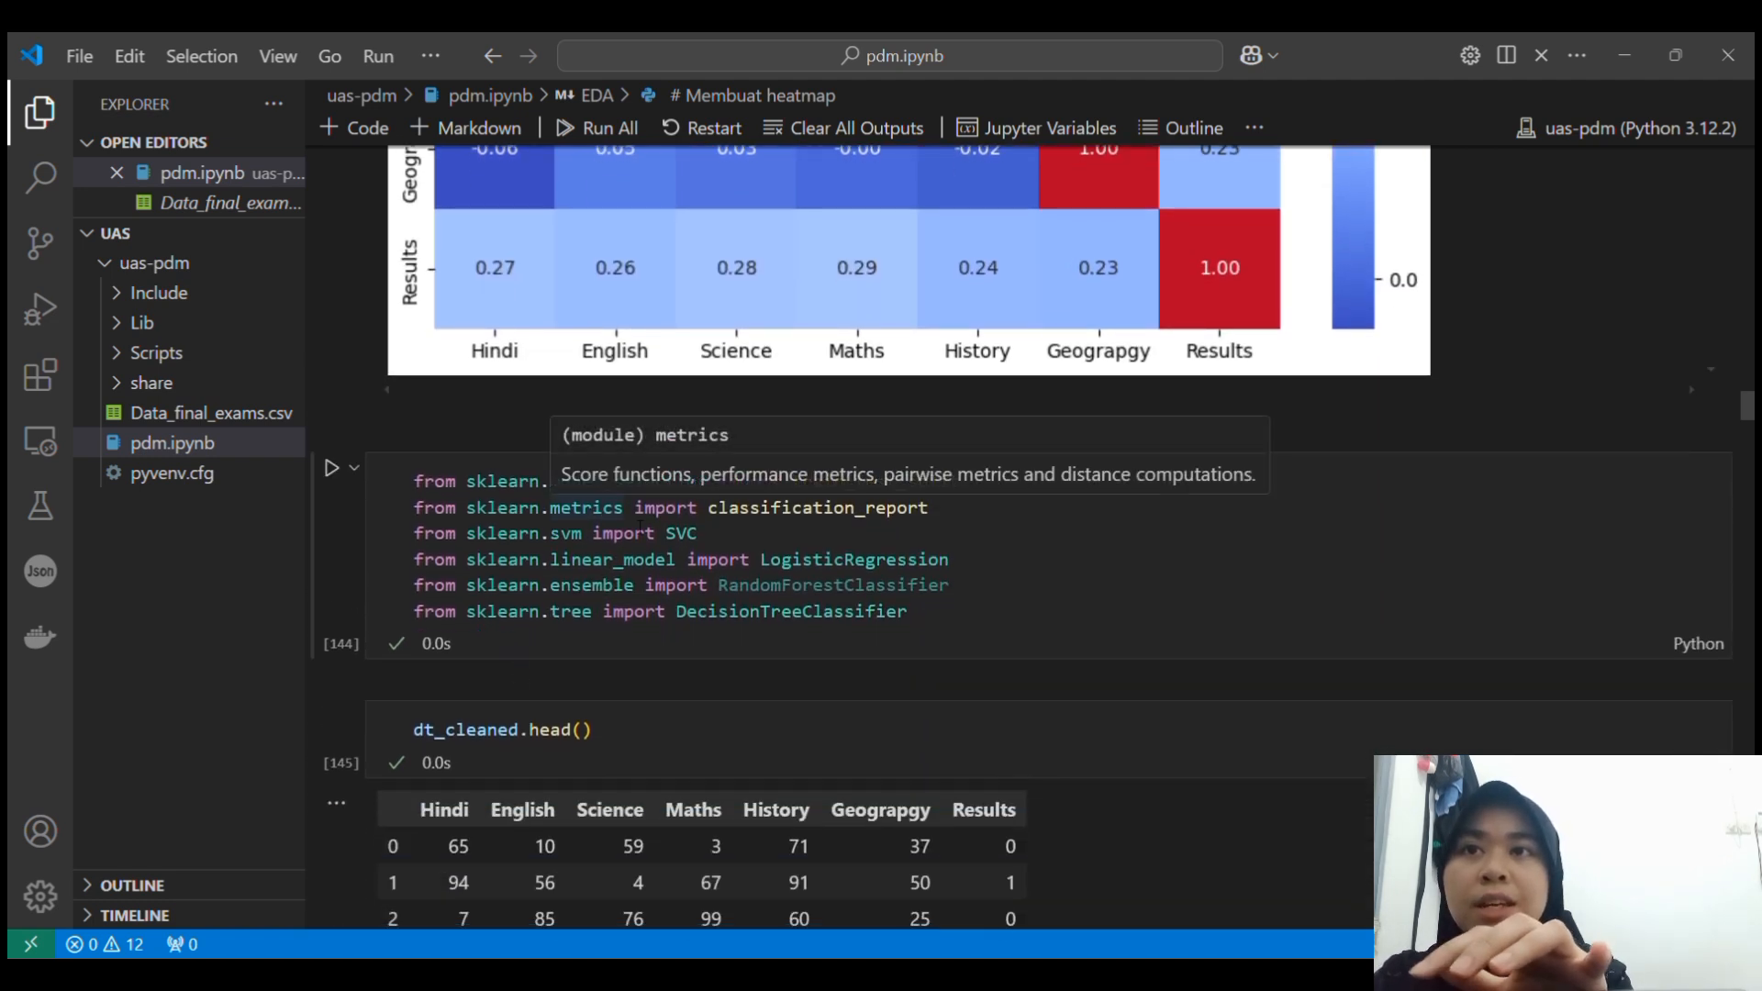
click(977, 569)
double_click(977, 569)
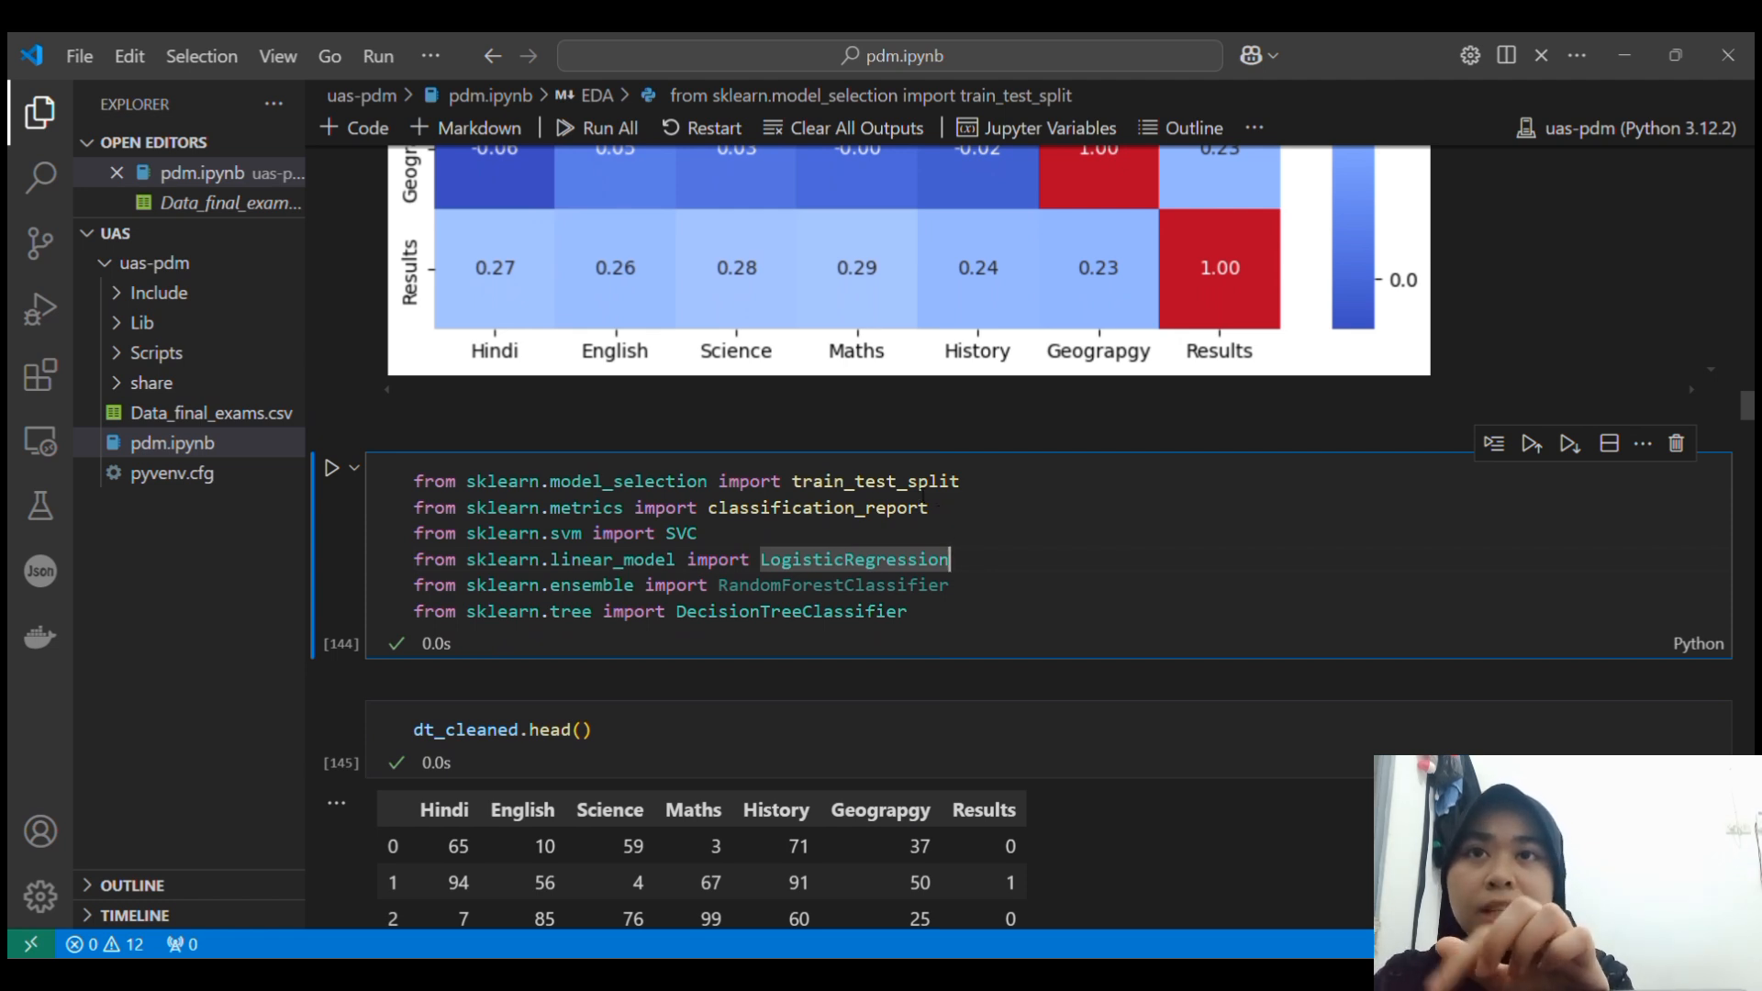
mouse_move(835, 520)
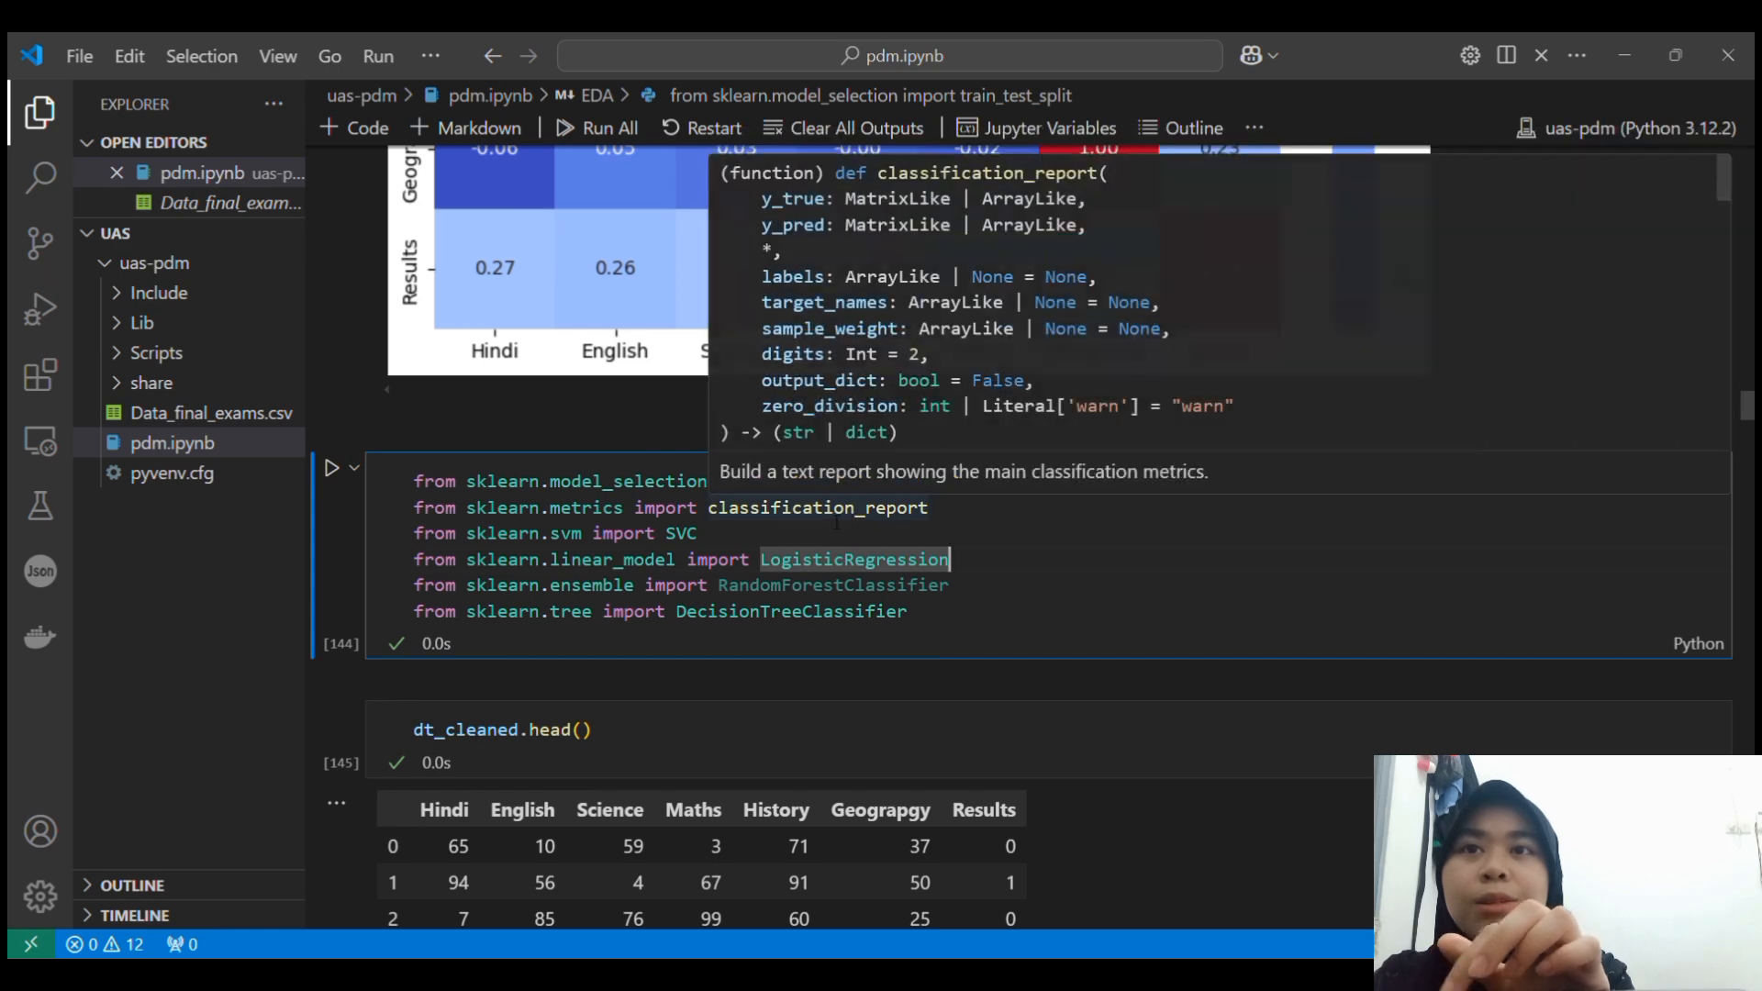
click(957, 614)
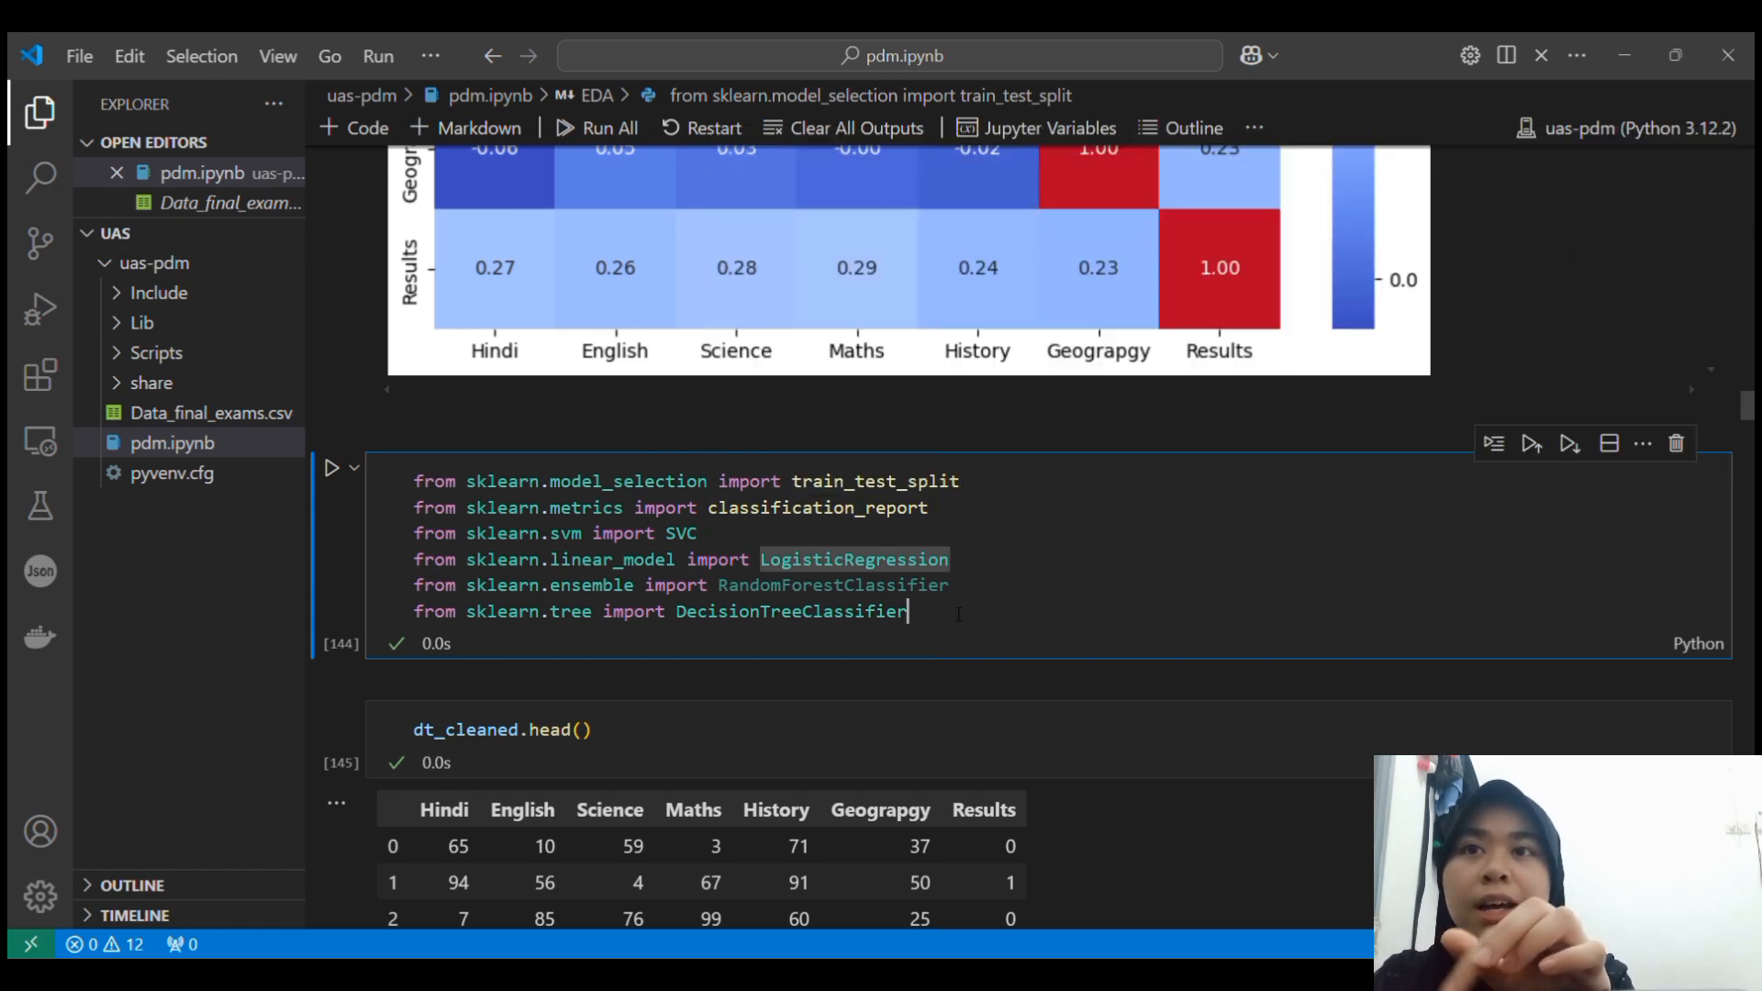
drag(957, 614, 425, 533)
mouse_move(890, 619)
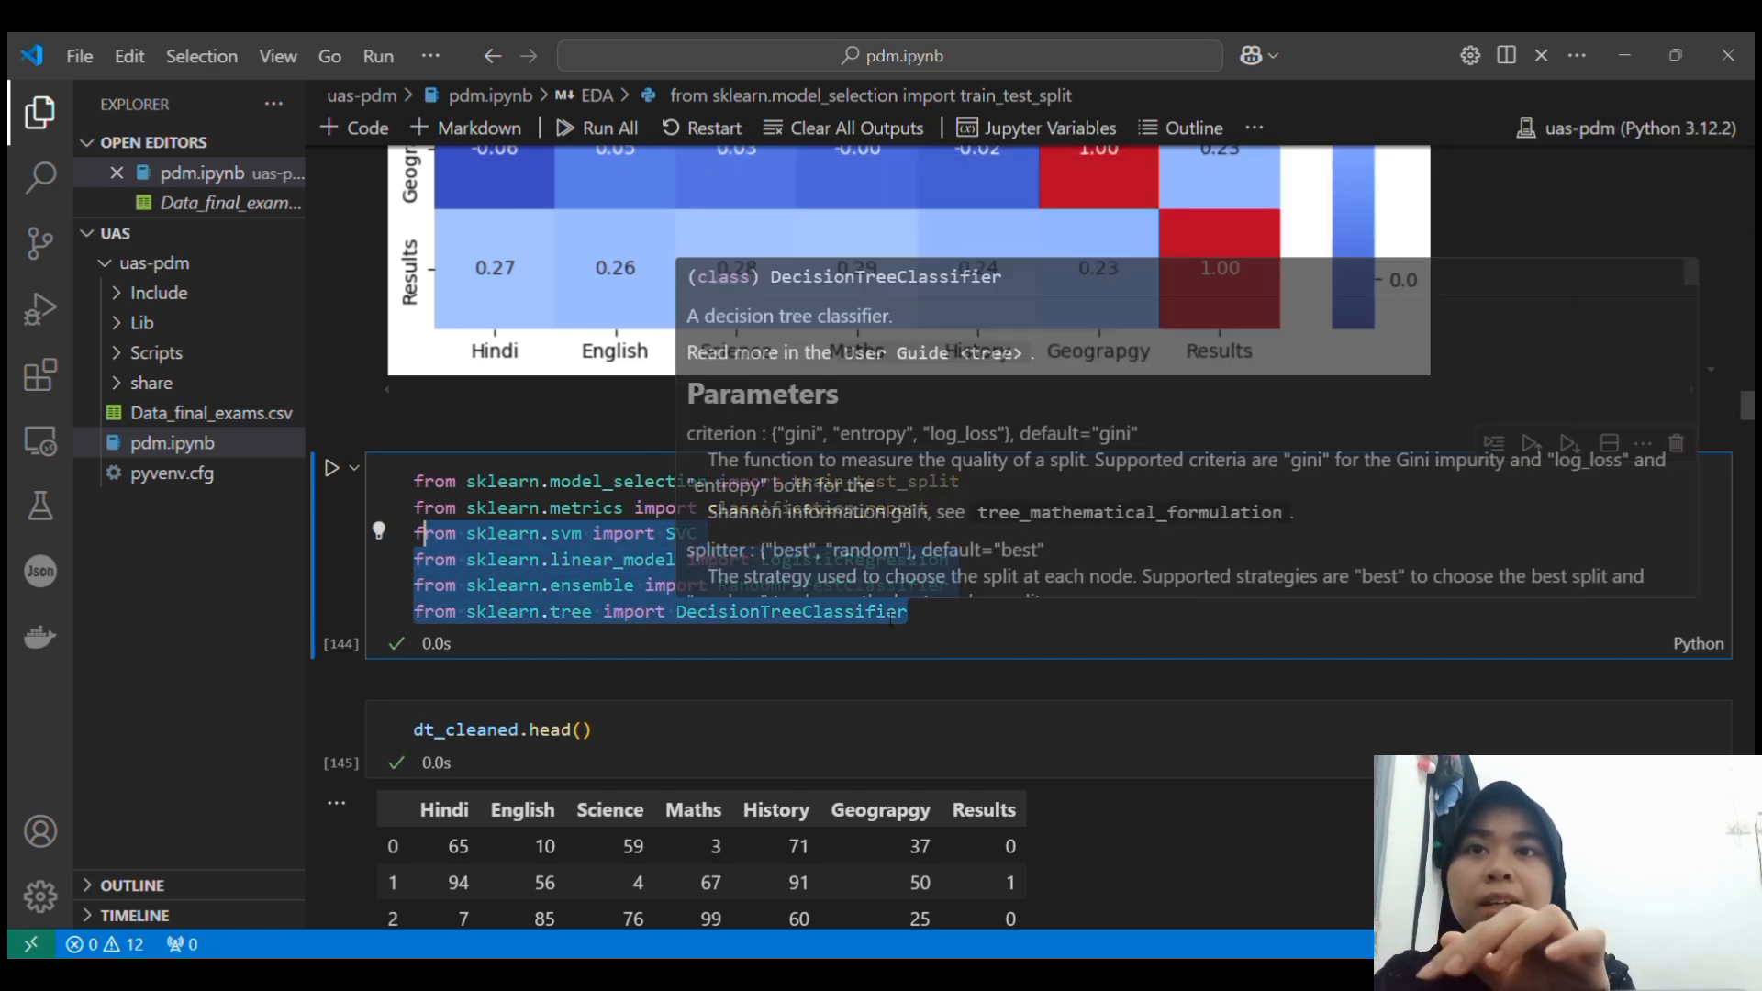
Inspect the dt_cleaned.head() cell below the imports and highlight its whole output table.
scroll(881, 609, down, 3)
click(669, 463)
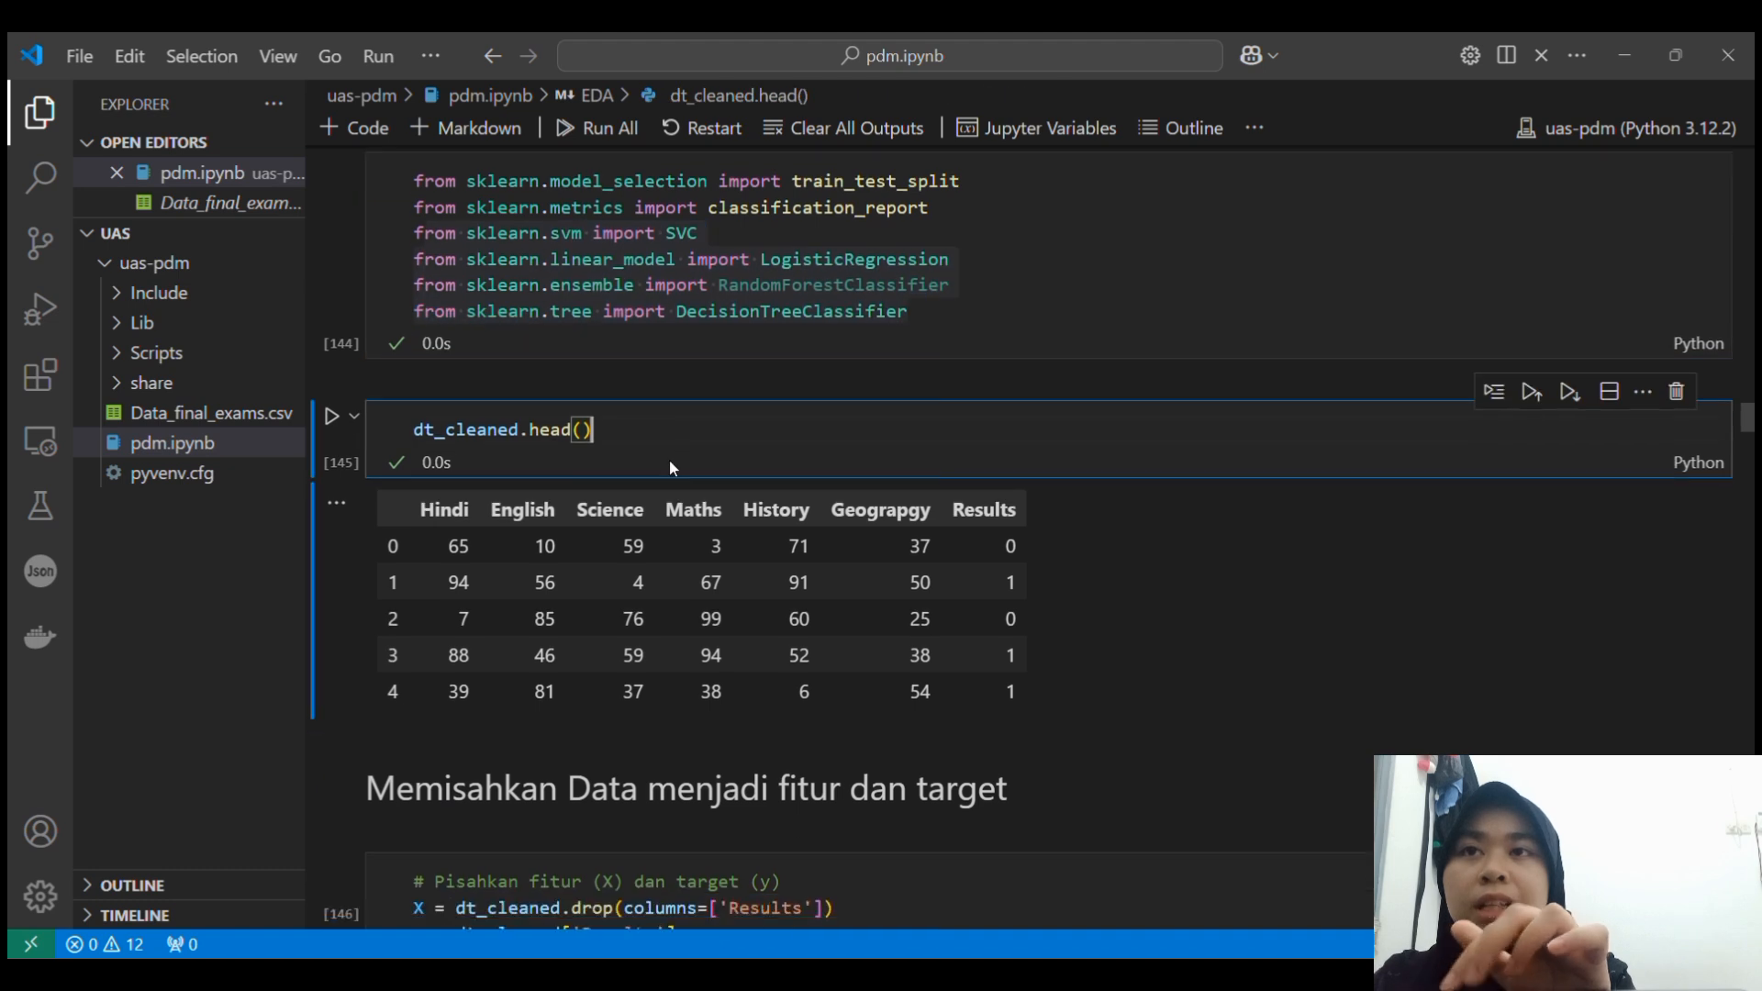
scroll(669, 460, down, 1)
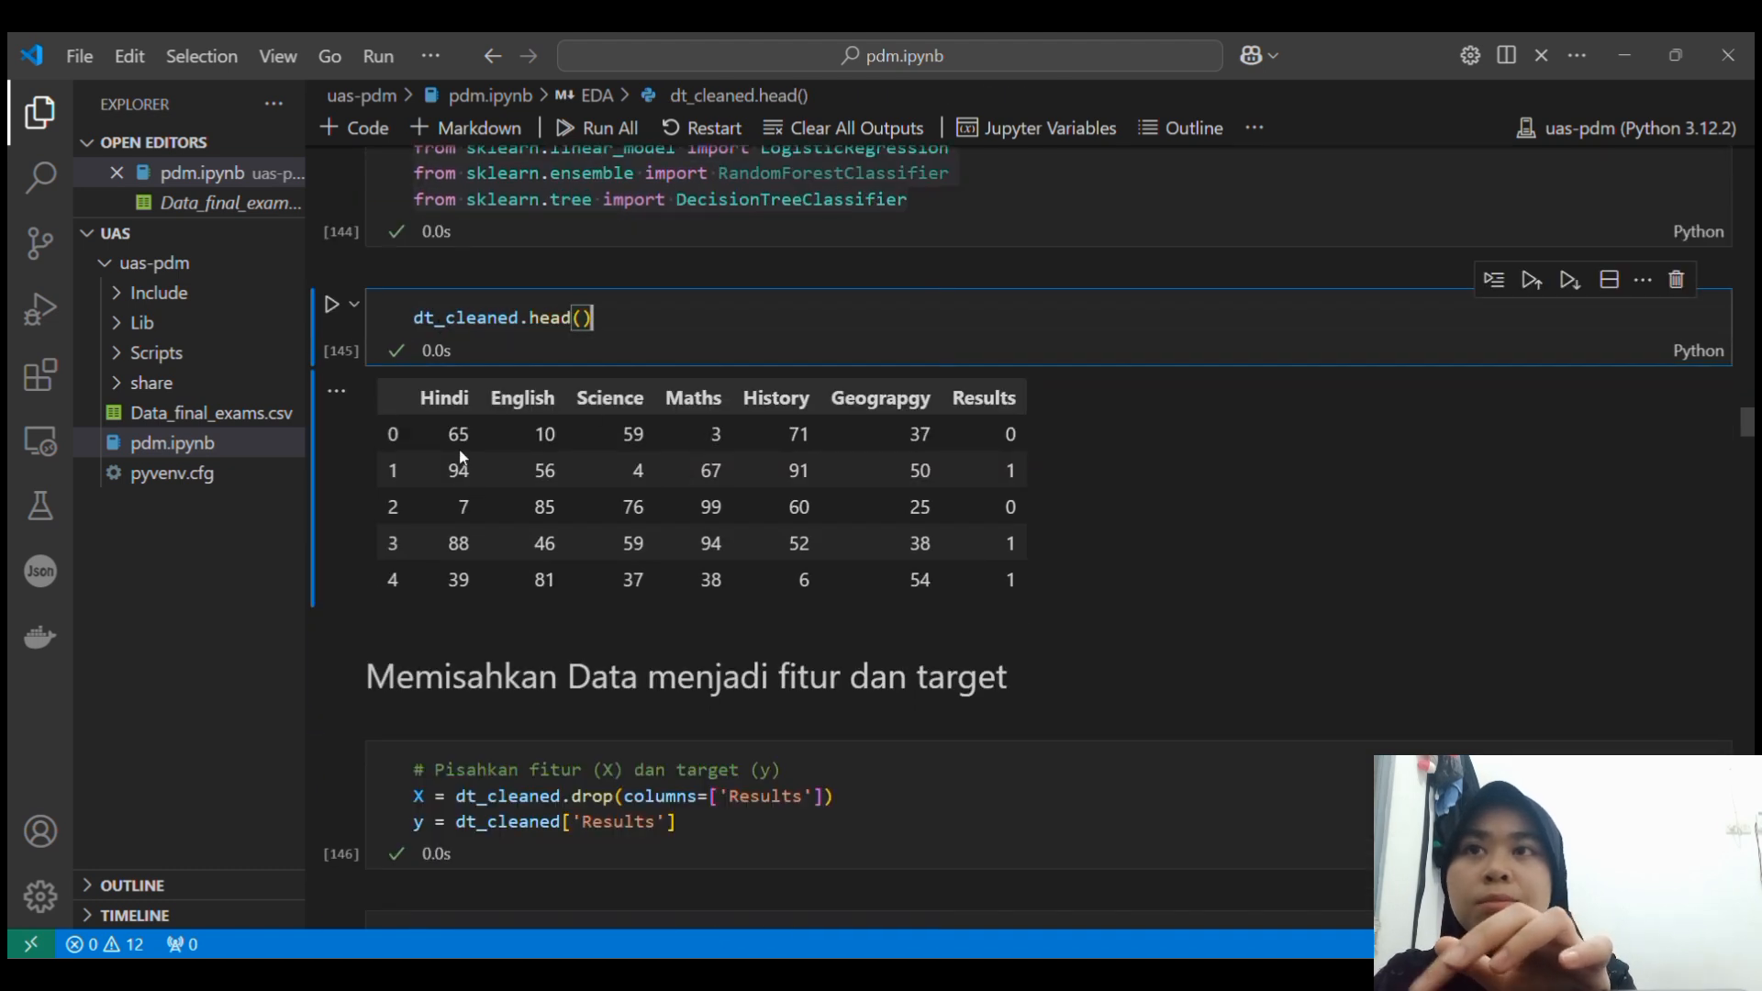
drag(381, 387, 1051, 594)
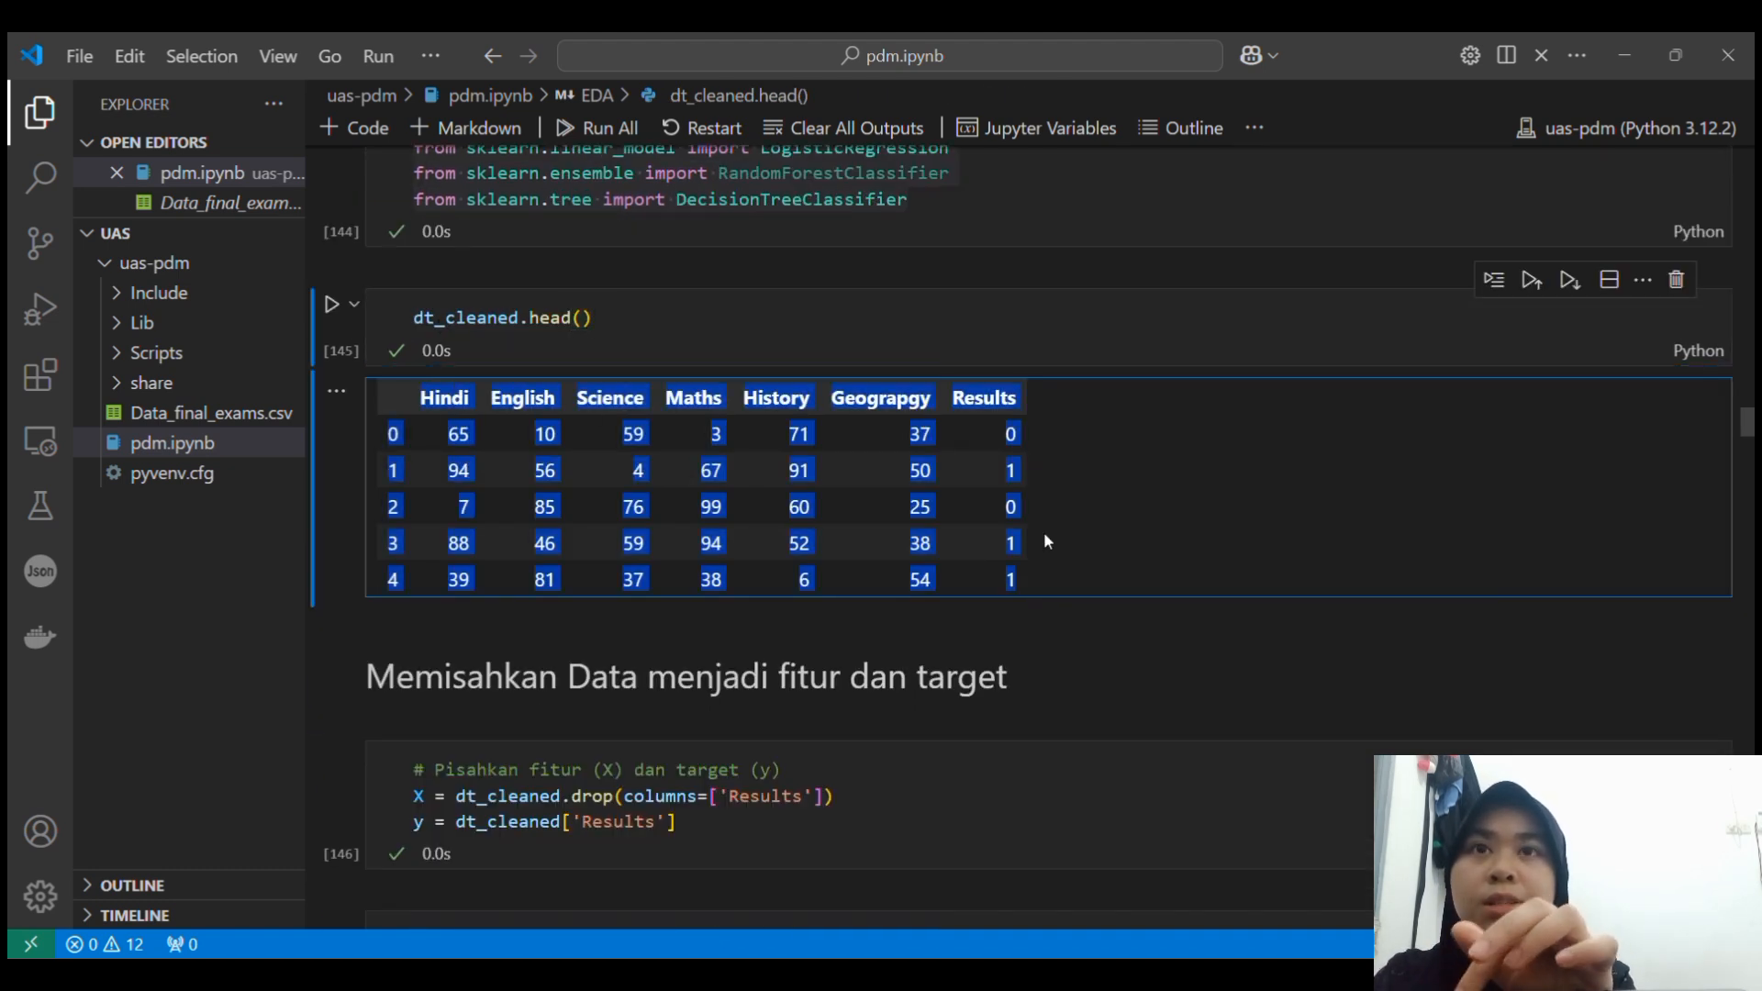
click(1045, 541)
Review the Memisahkan Data menjadi fitur dan target section, highlighting the lines that define X and y.
scroll(1045, 541, down, 2)
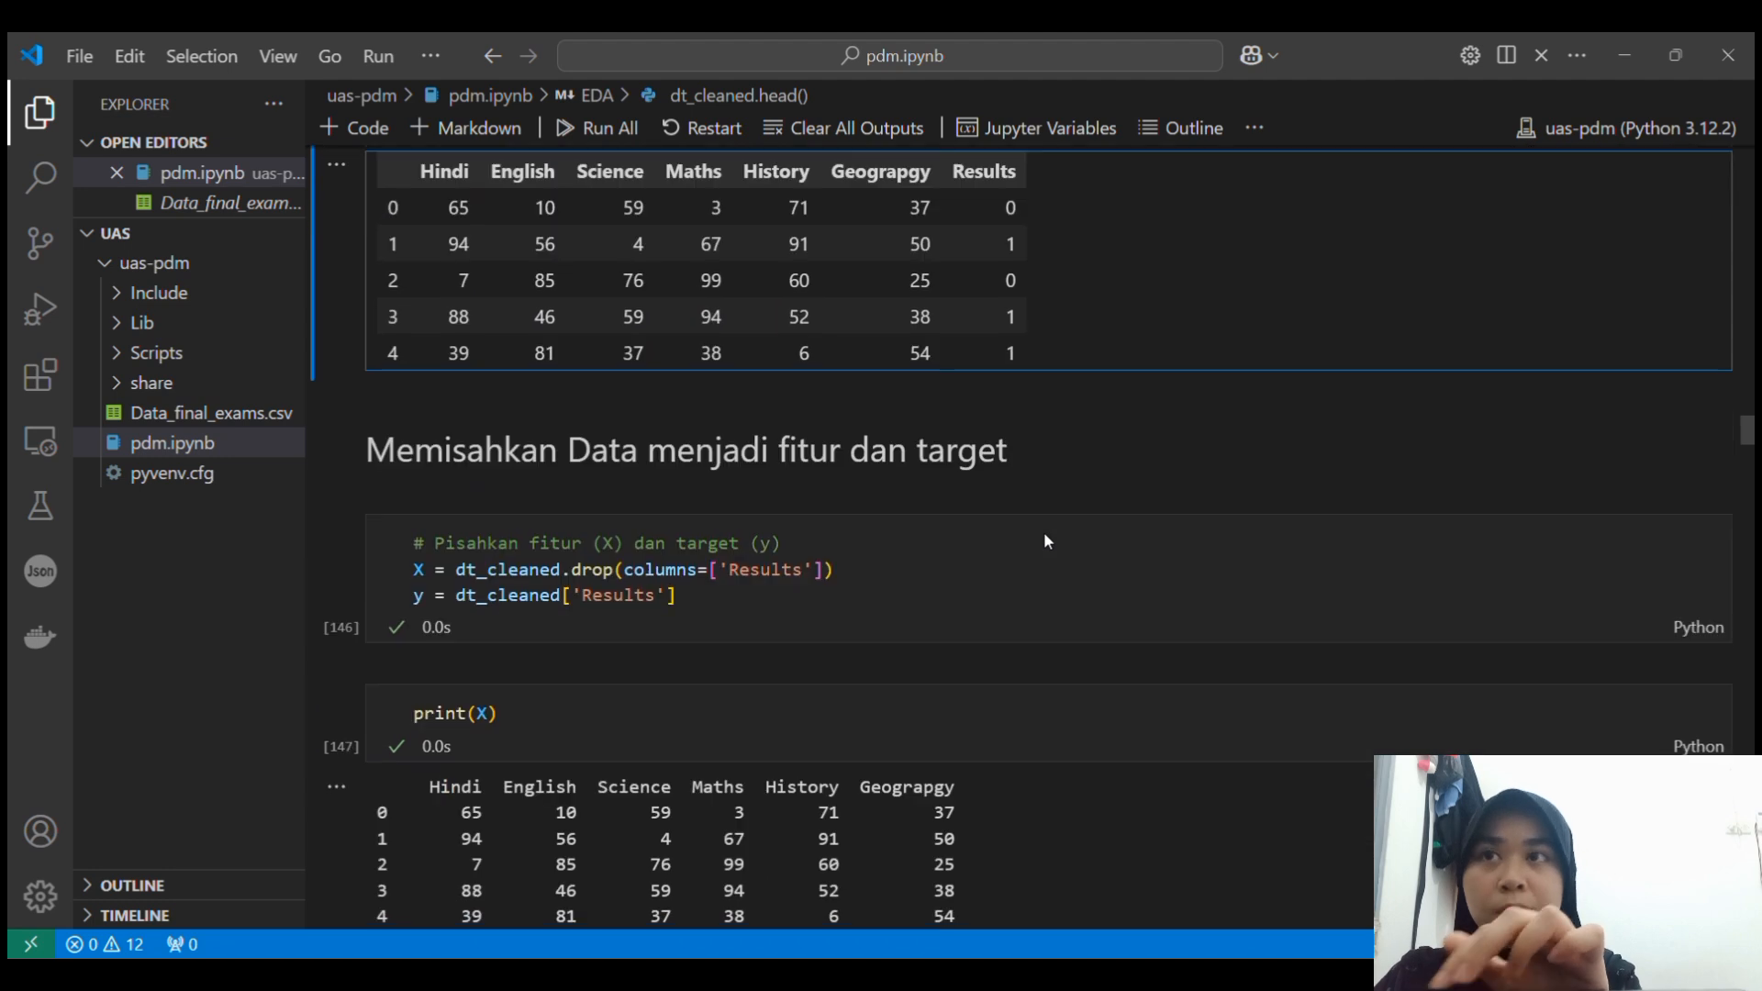
scroll(1046, 540, down, 1)
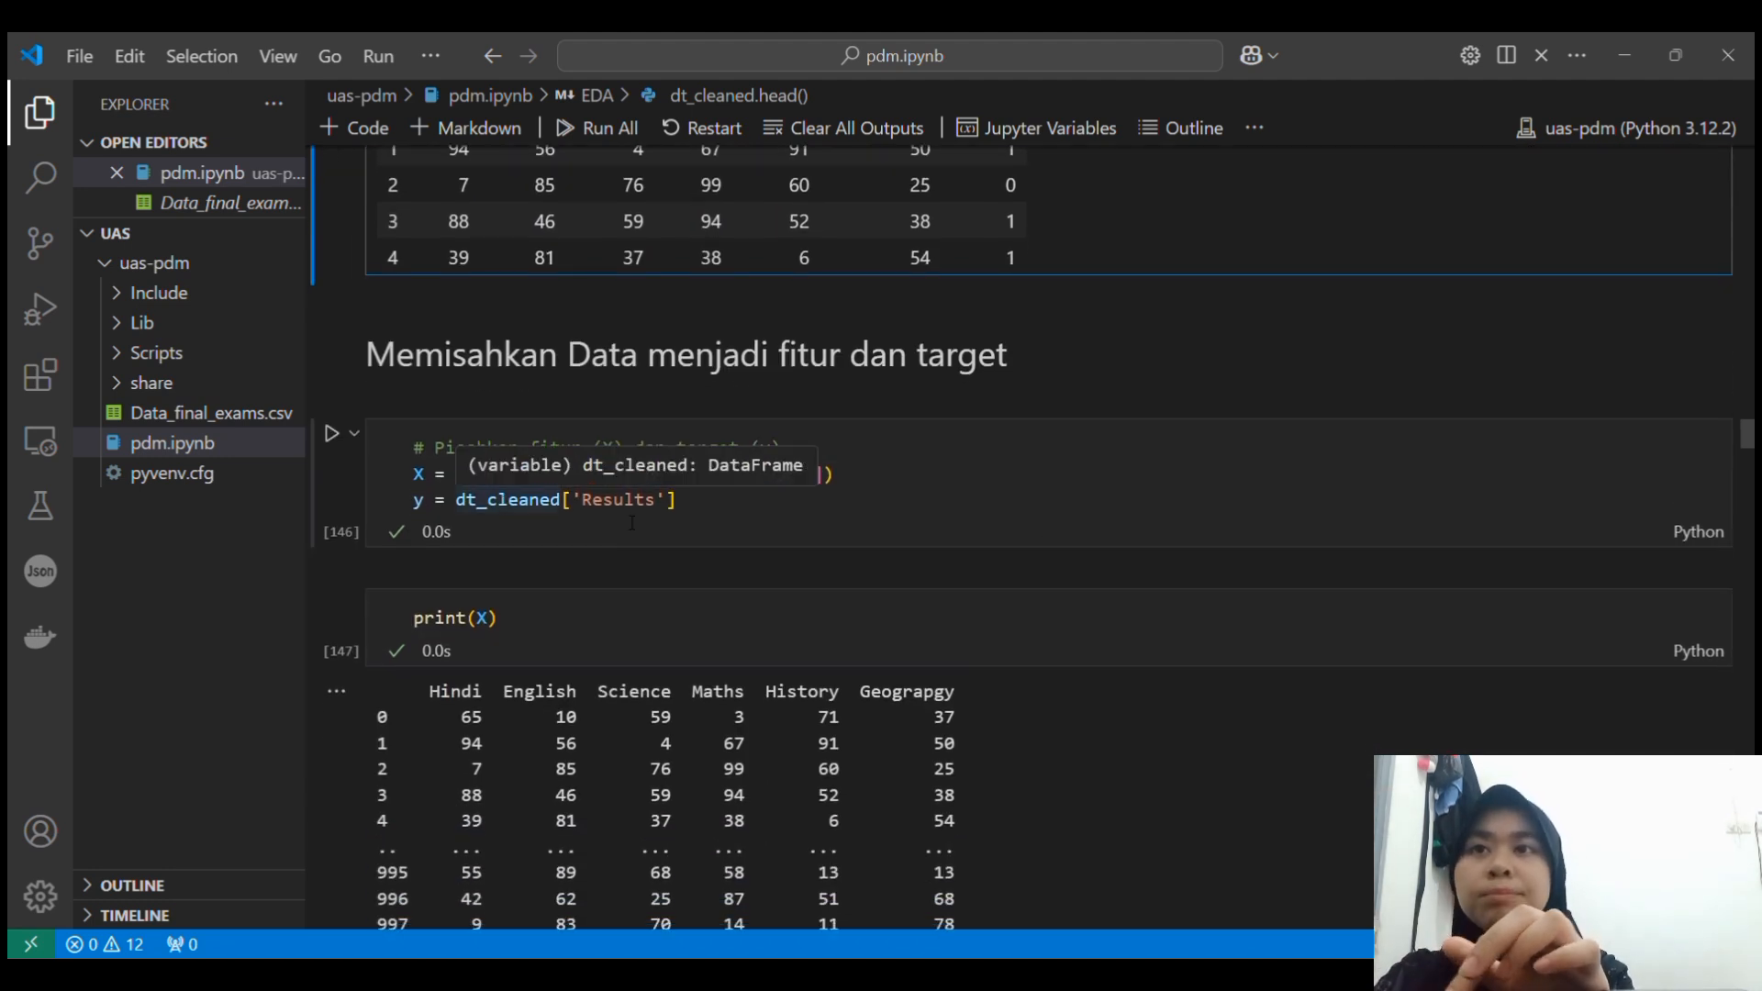
drag(683, 503, 396, 465)
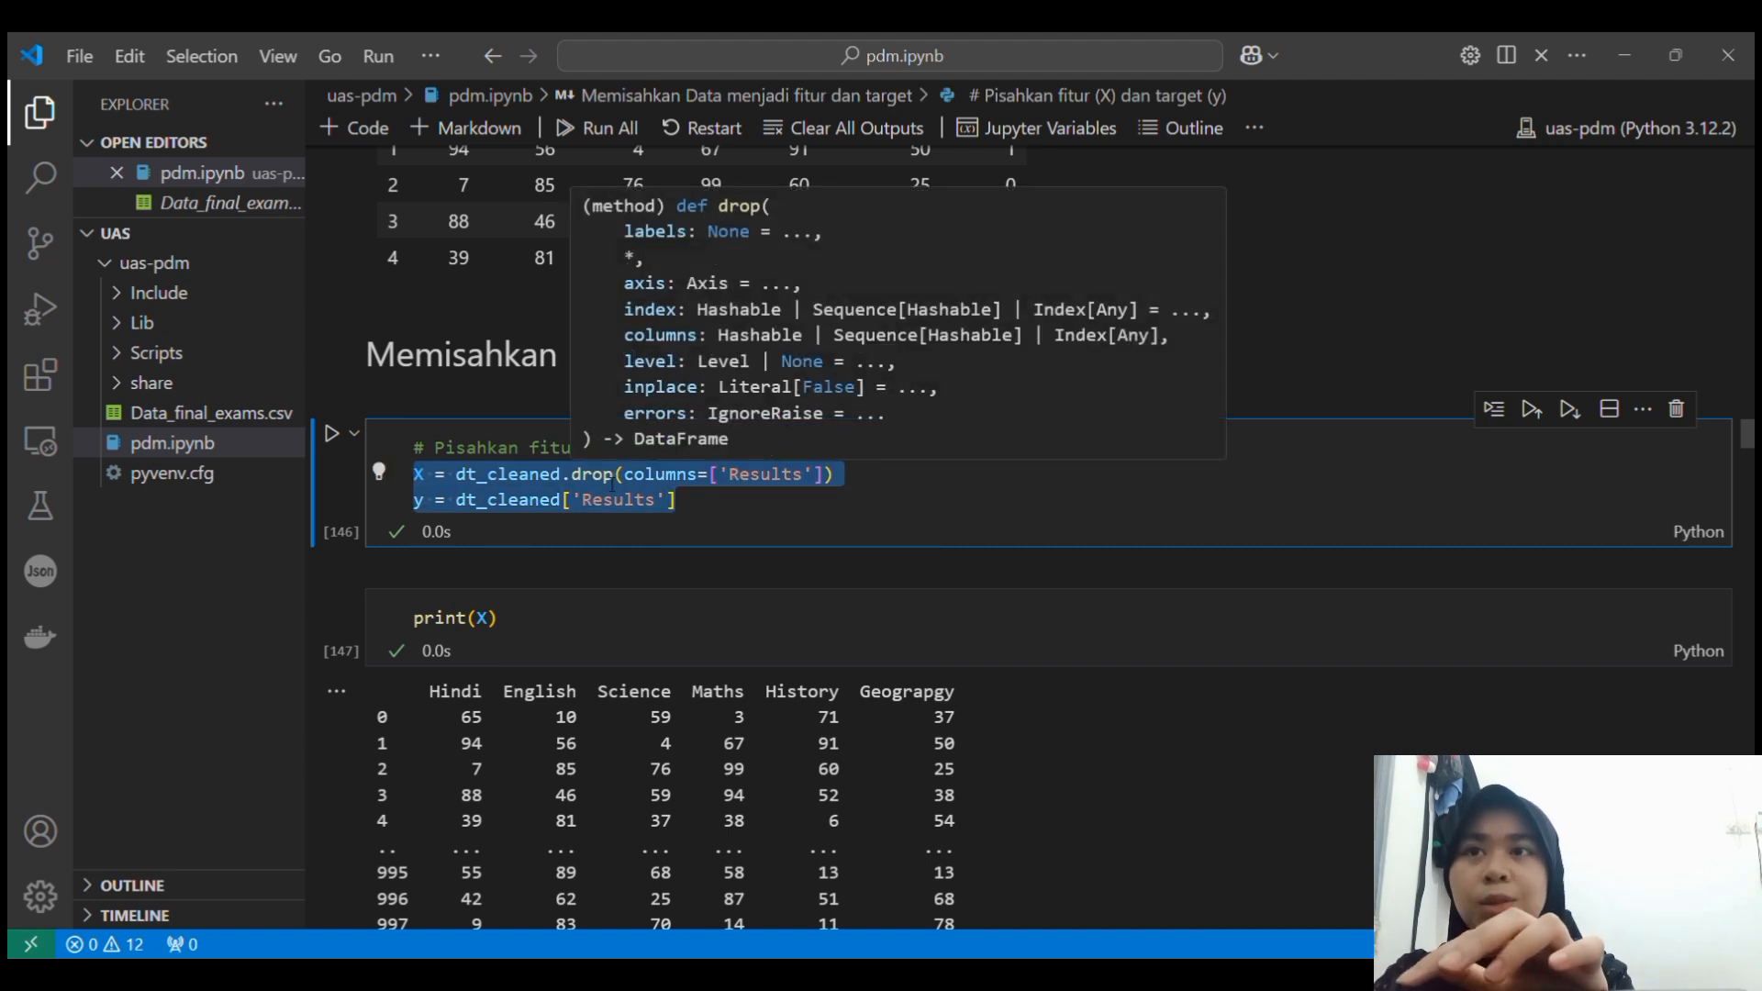
click(544, 484)
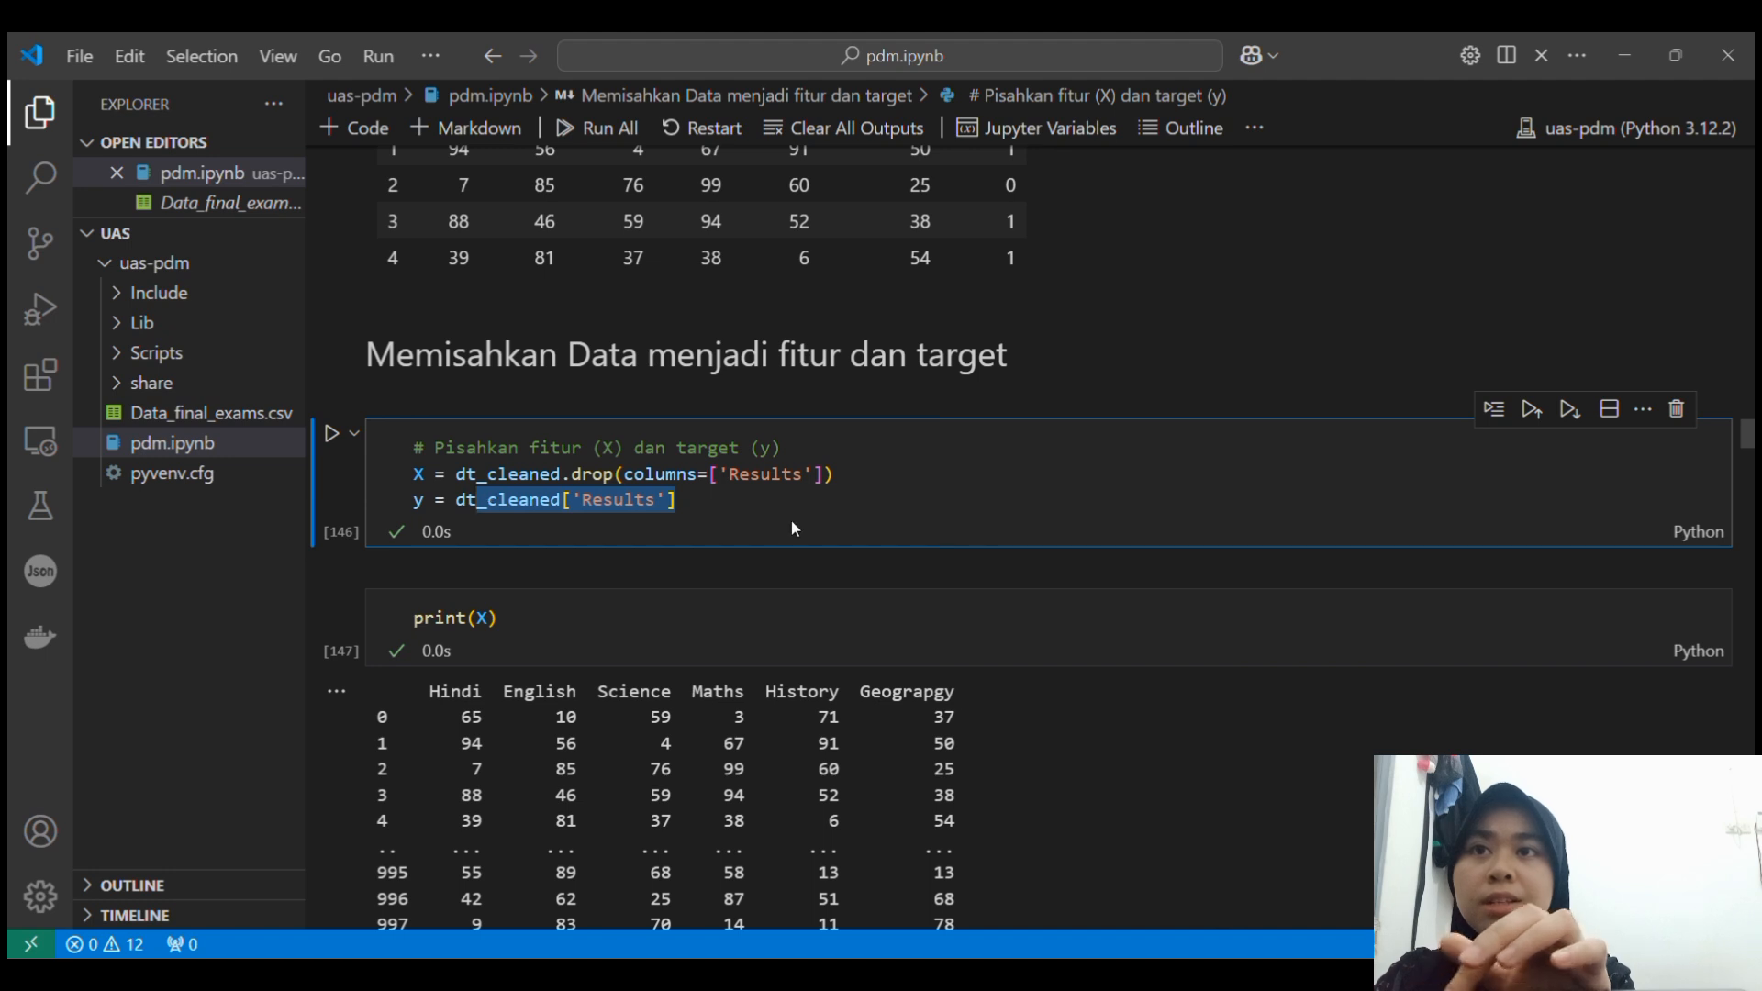
Select the print(X) cell and inspect its feature table of subject scores.
scroll(791, 520, down, 1)
scroll(791, 520, down, 2)
click(679, 461)
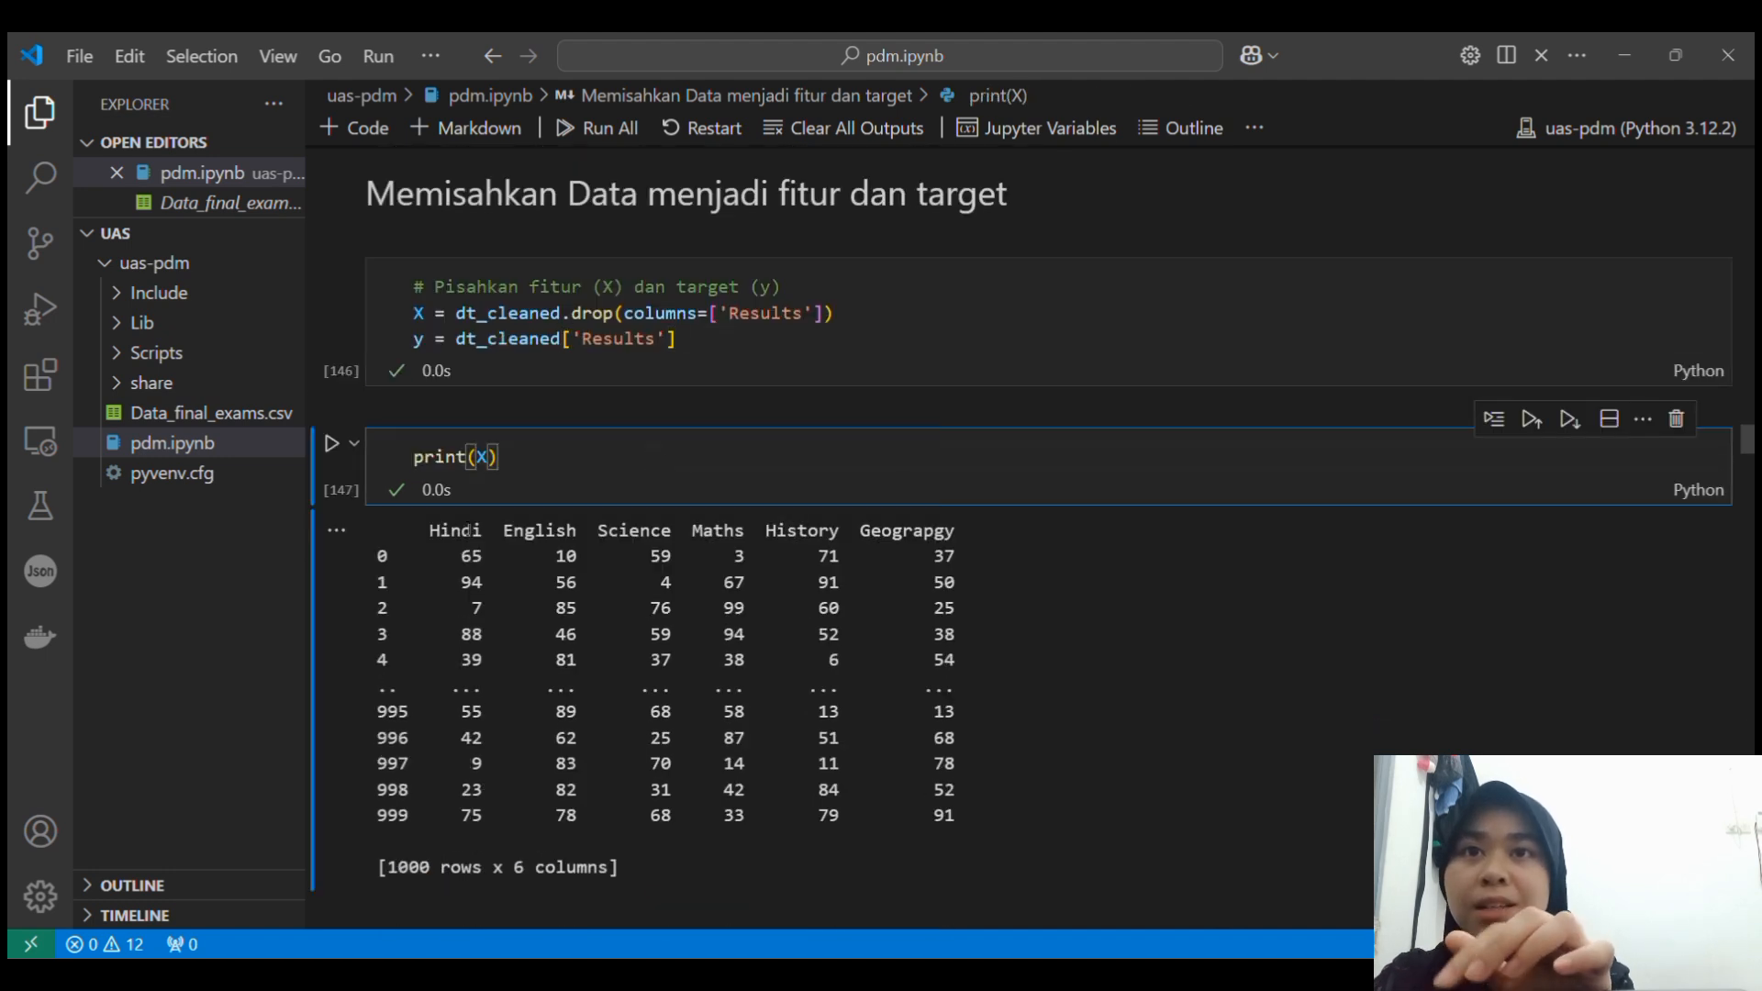
Highlight the print(X) output table and inspect the print(y) output of the Results target below it.
drag(410, 537, 957, 813)
scroll(957, 814, down, 7)
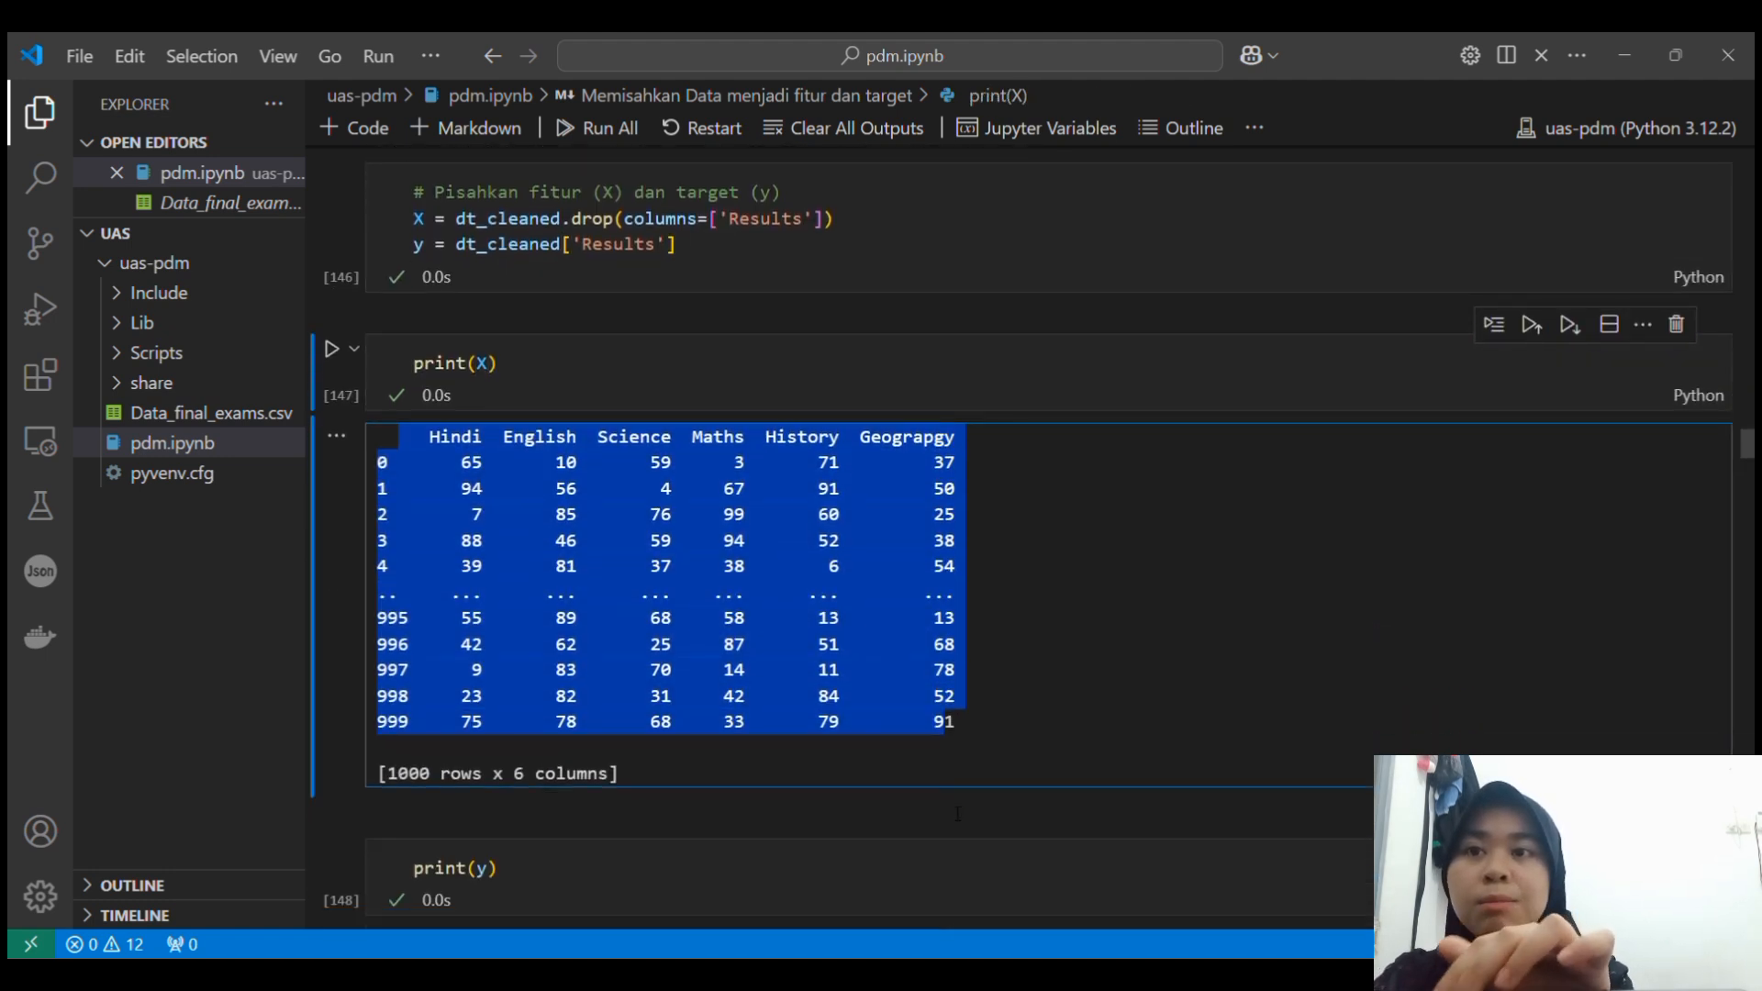
scroll(510, 582, down, 6)
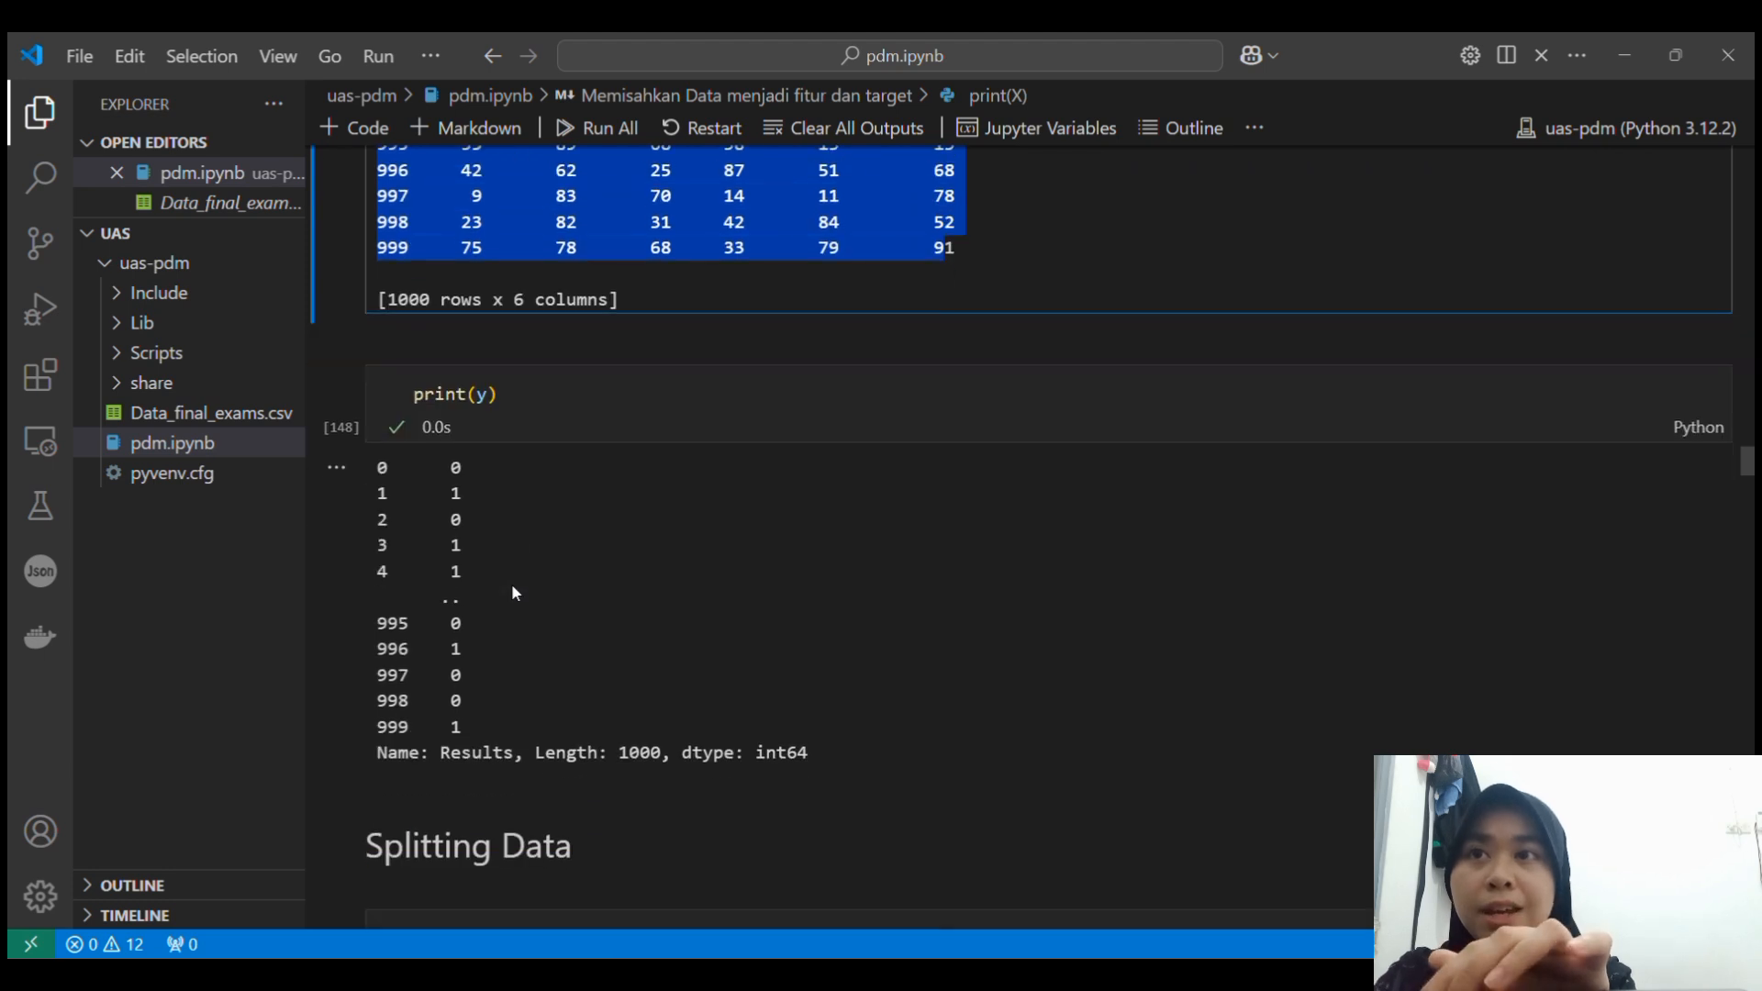
Review the train_test_split cell in the Splitting Data section, placing the cursor on X_test and checking the test_size and random_state arguments.
scroll(703, 694, down, 4)
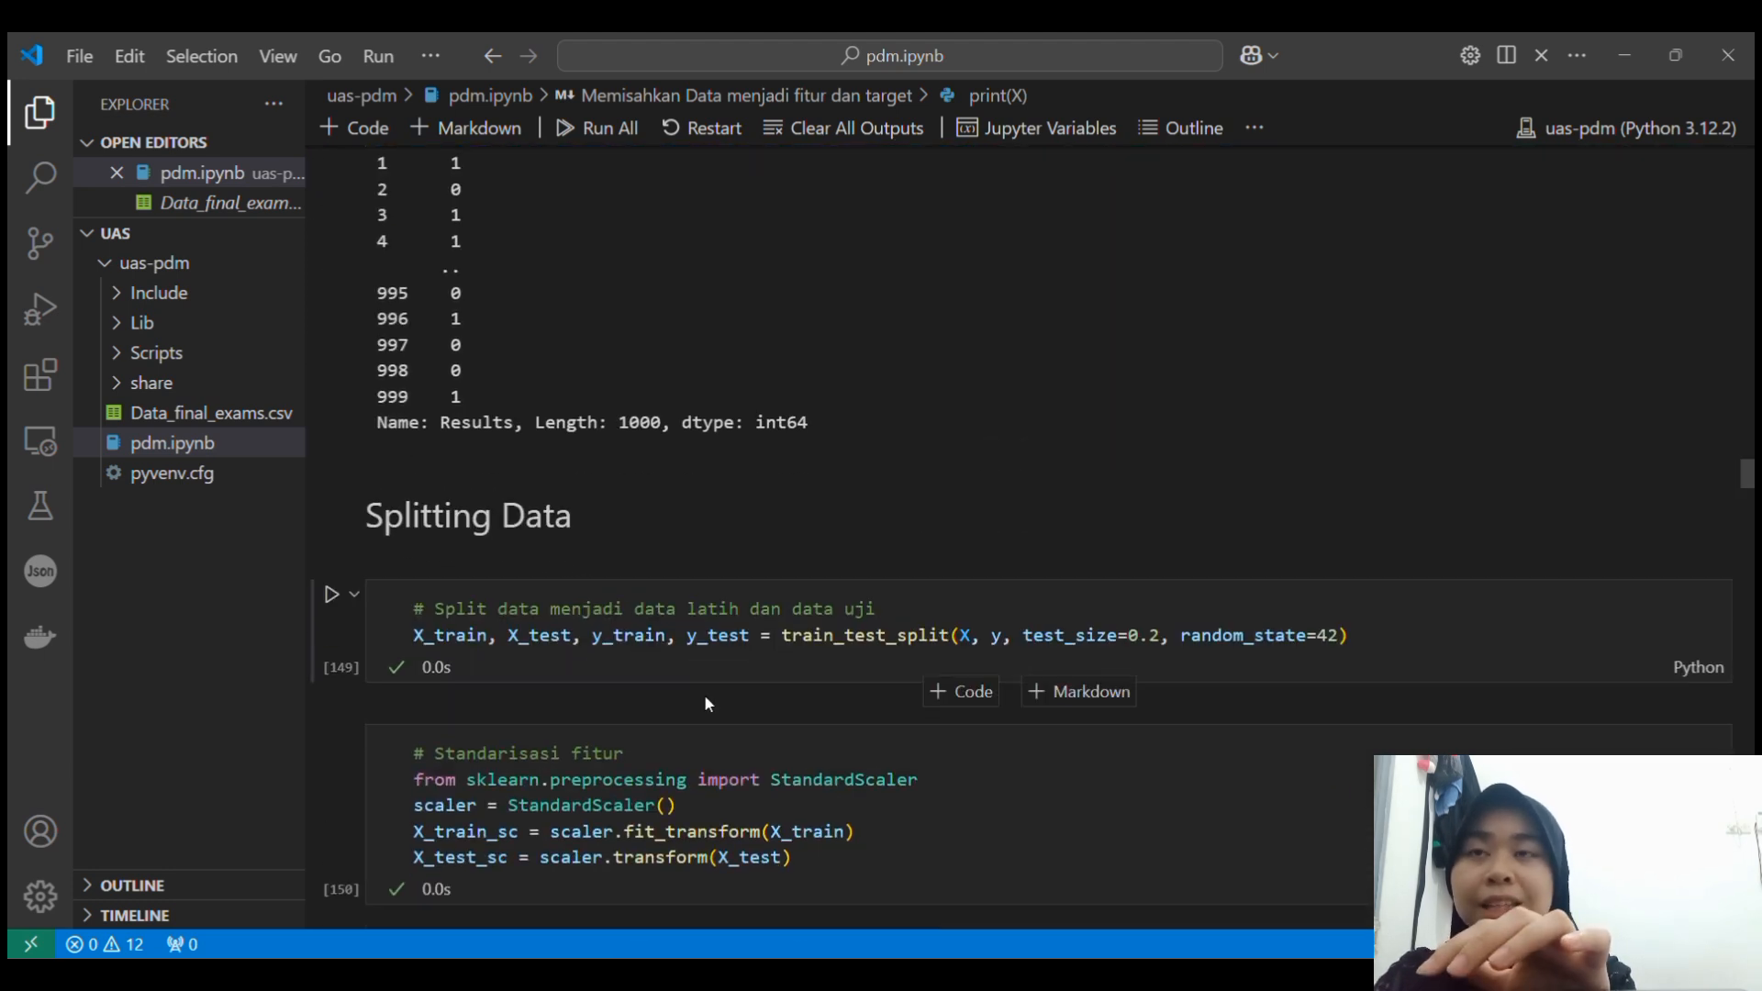
scroll(702, 694, down, 3)
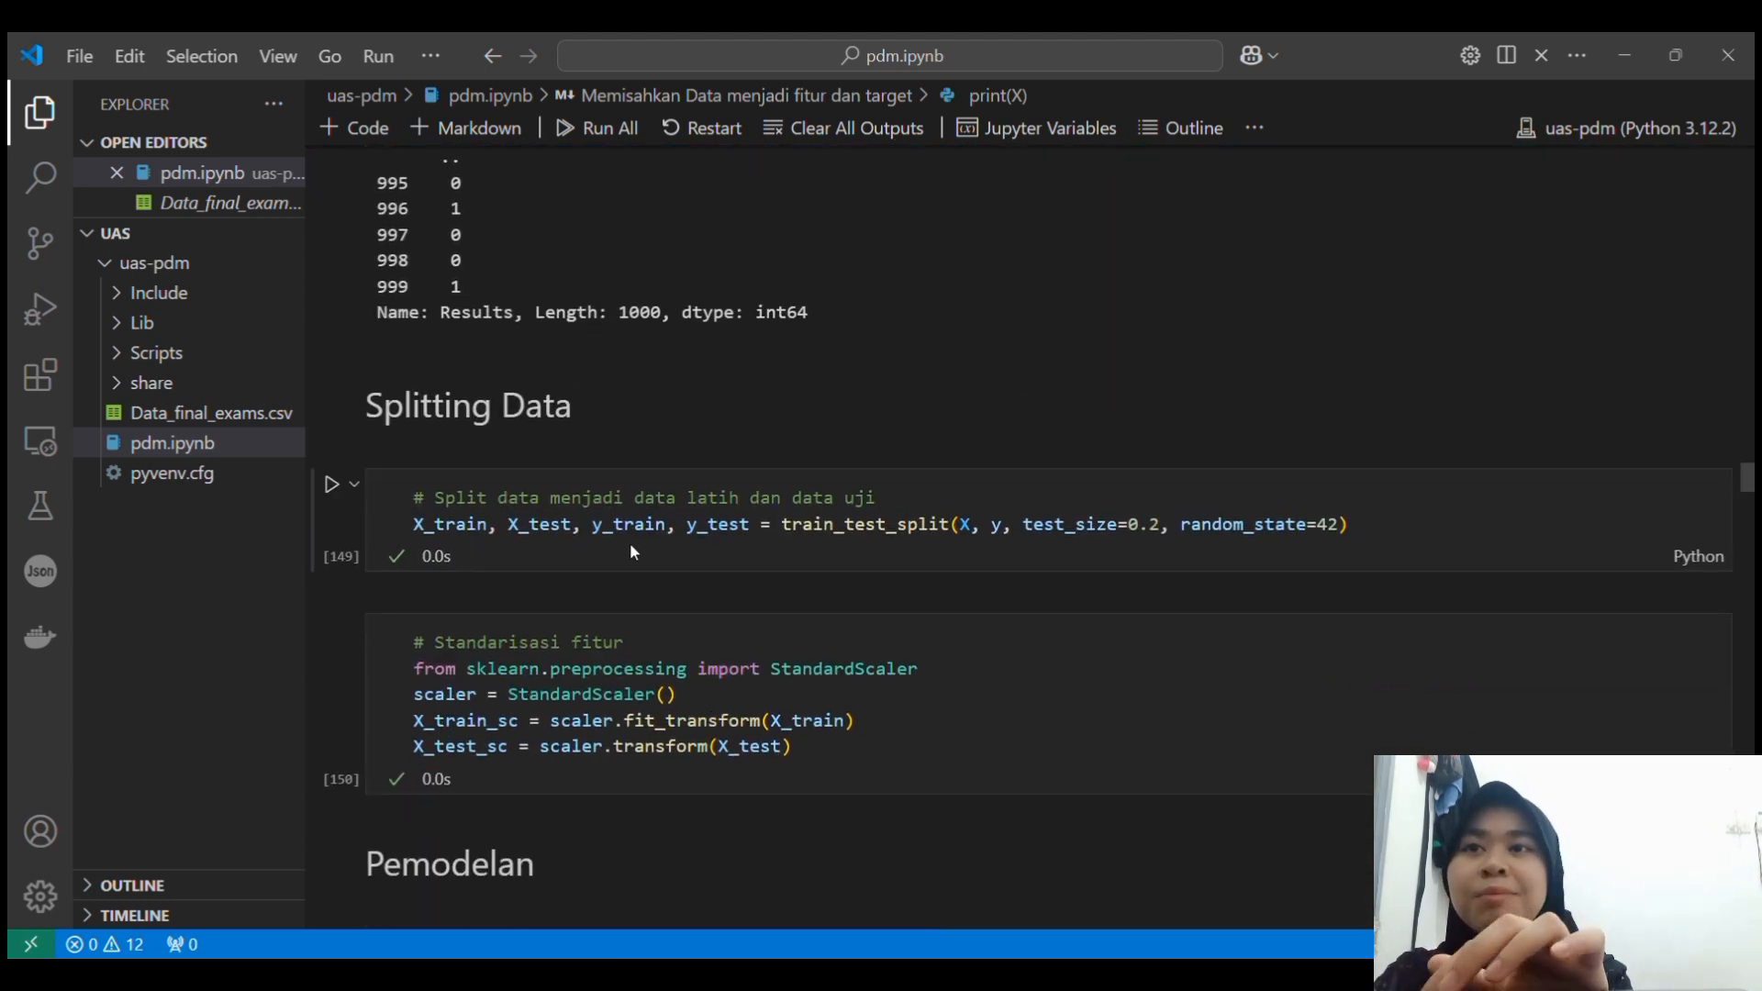
click(561, 524)
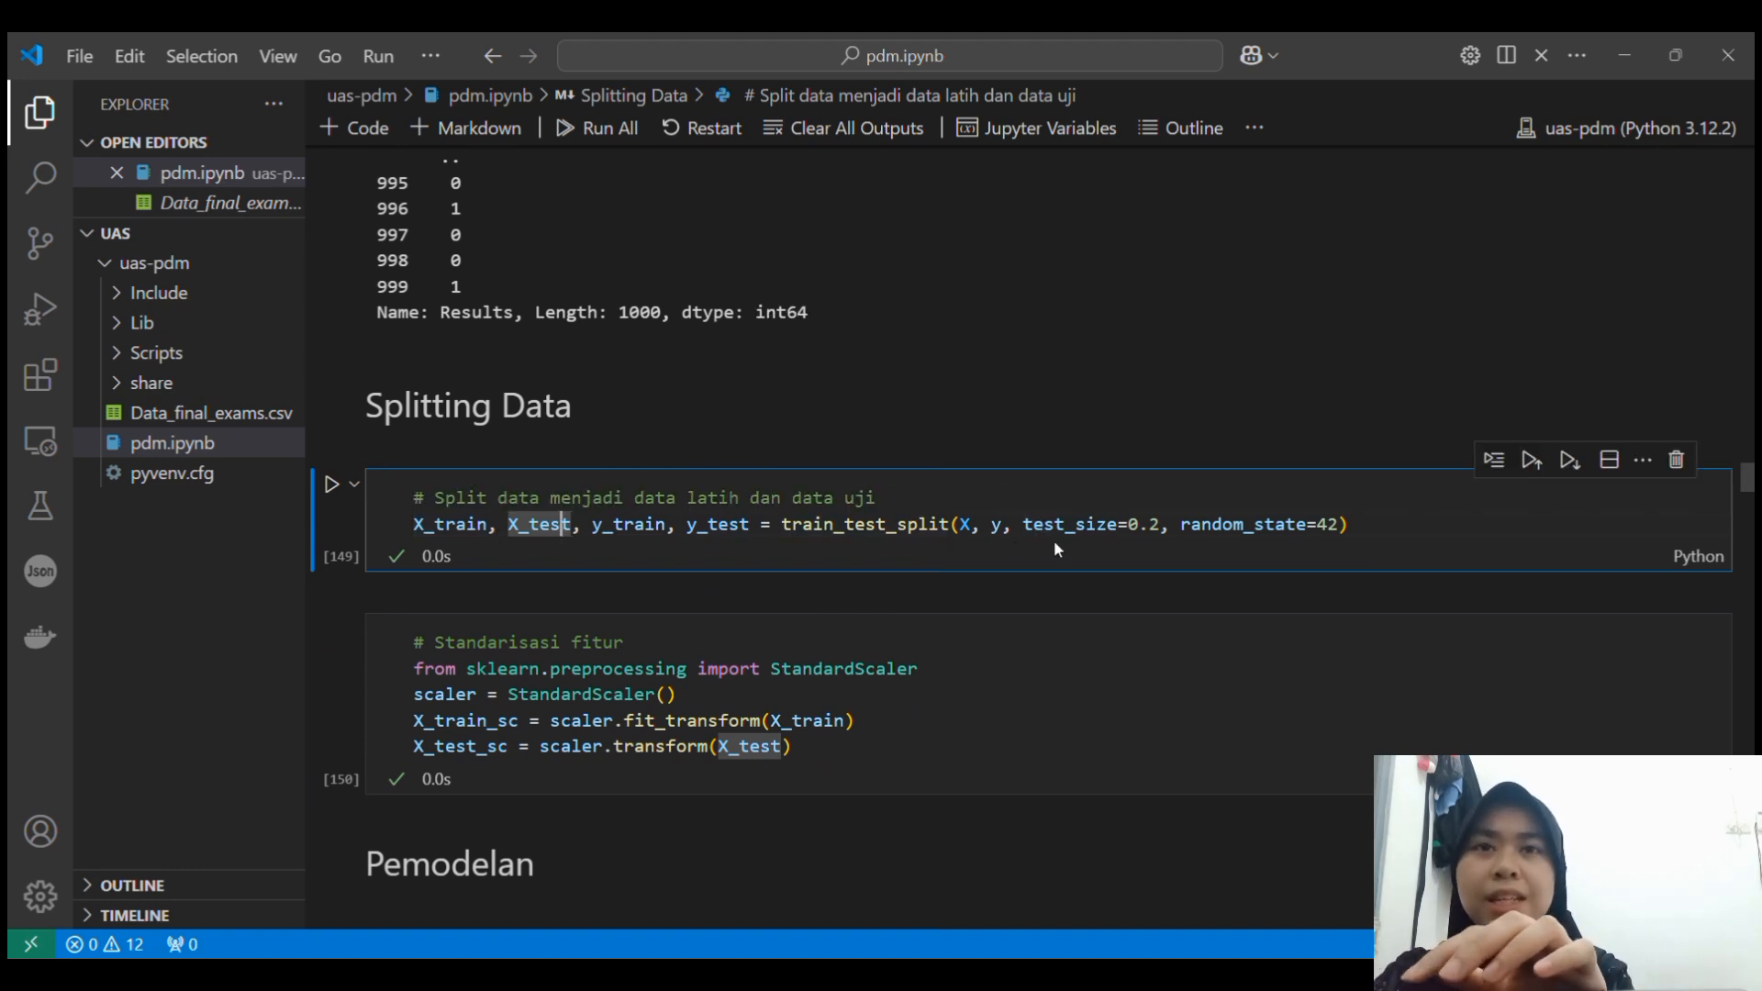
scroll(1053, 549, down, 1)
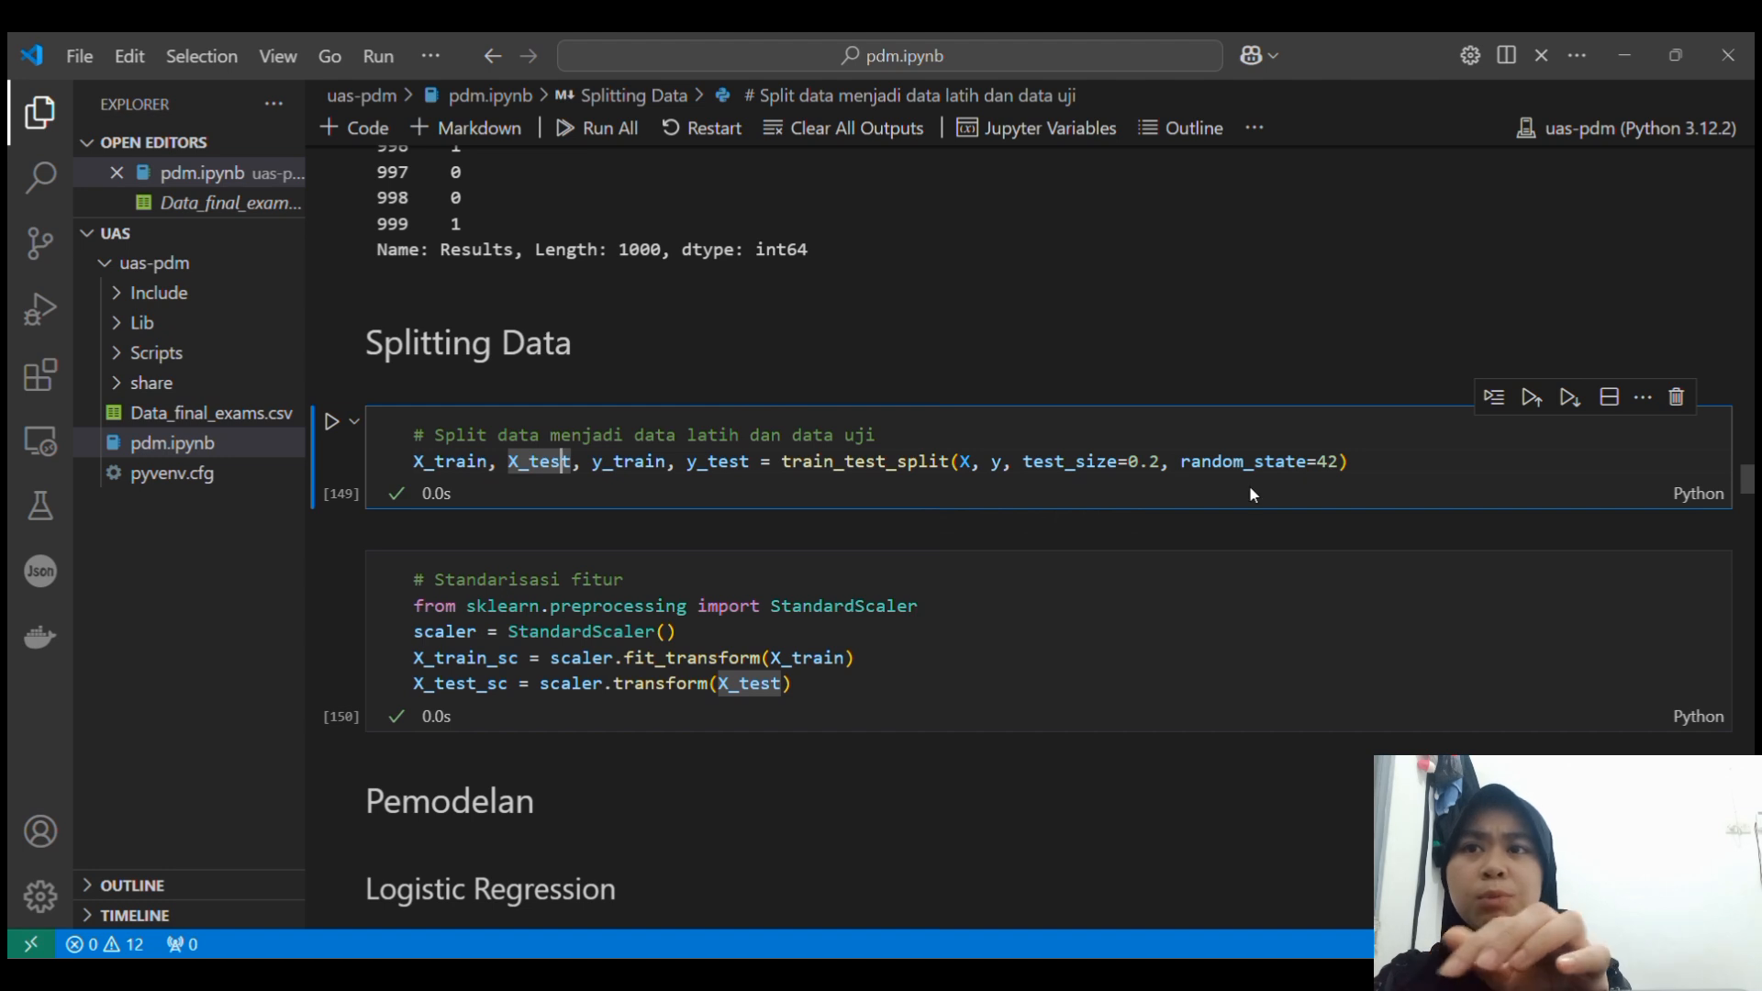
Select the Standarisasi fitur cell and review its StandardScaler code for X_train and X_test.
scroll(751, 572, down, 2)
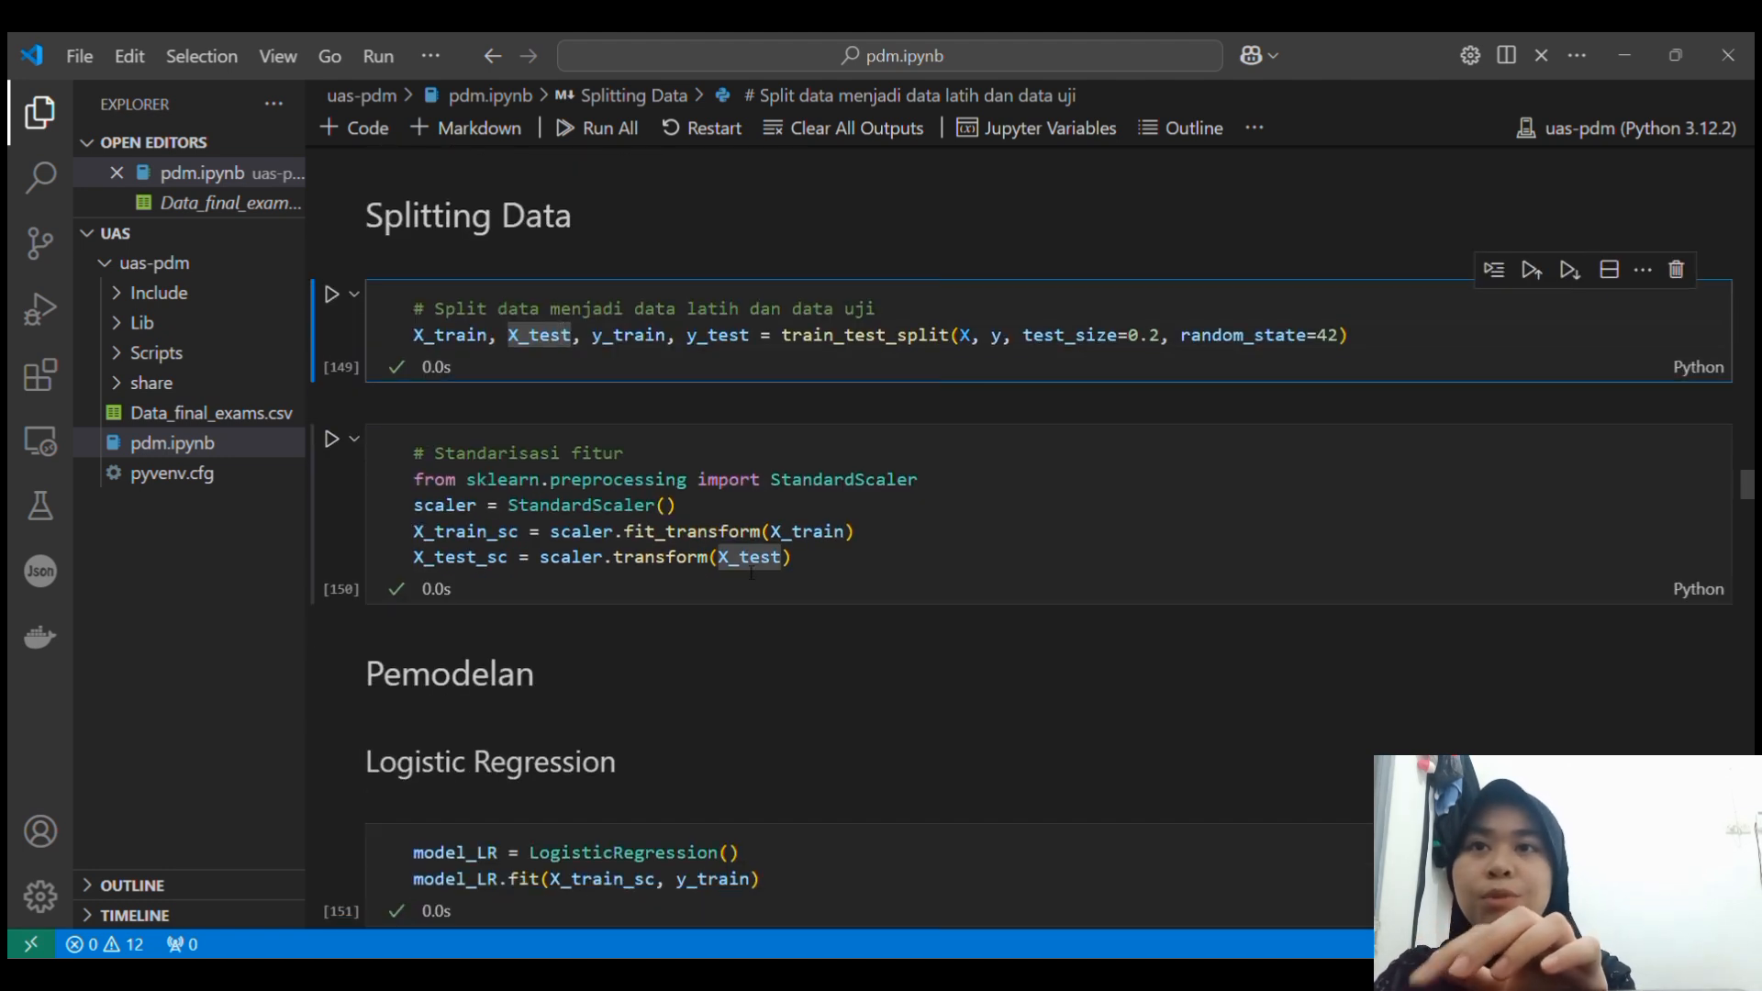
click(837, 569)
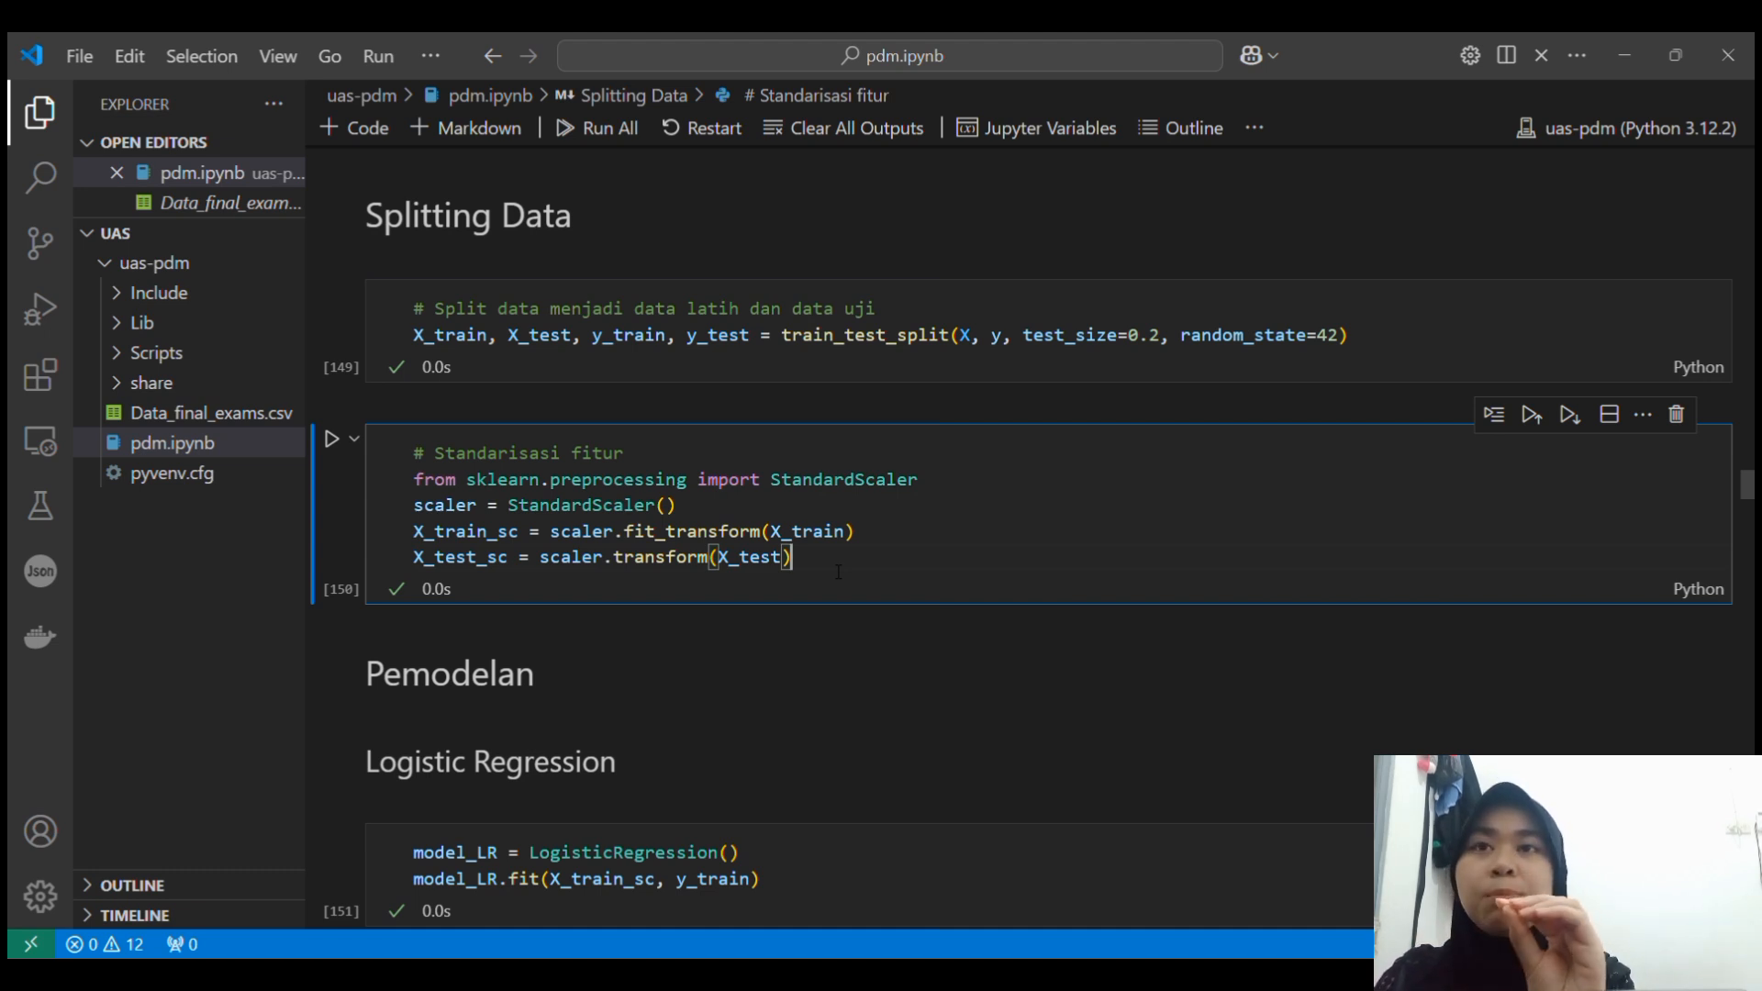
scroll(829, 561, down, 1)
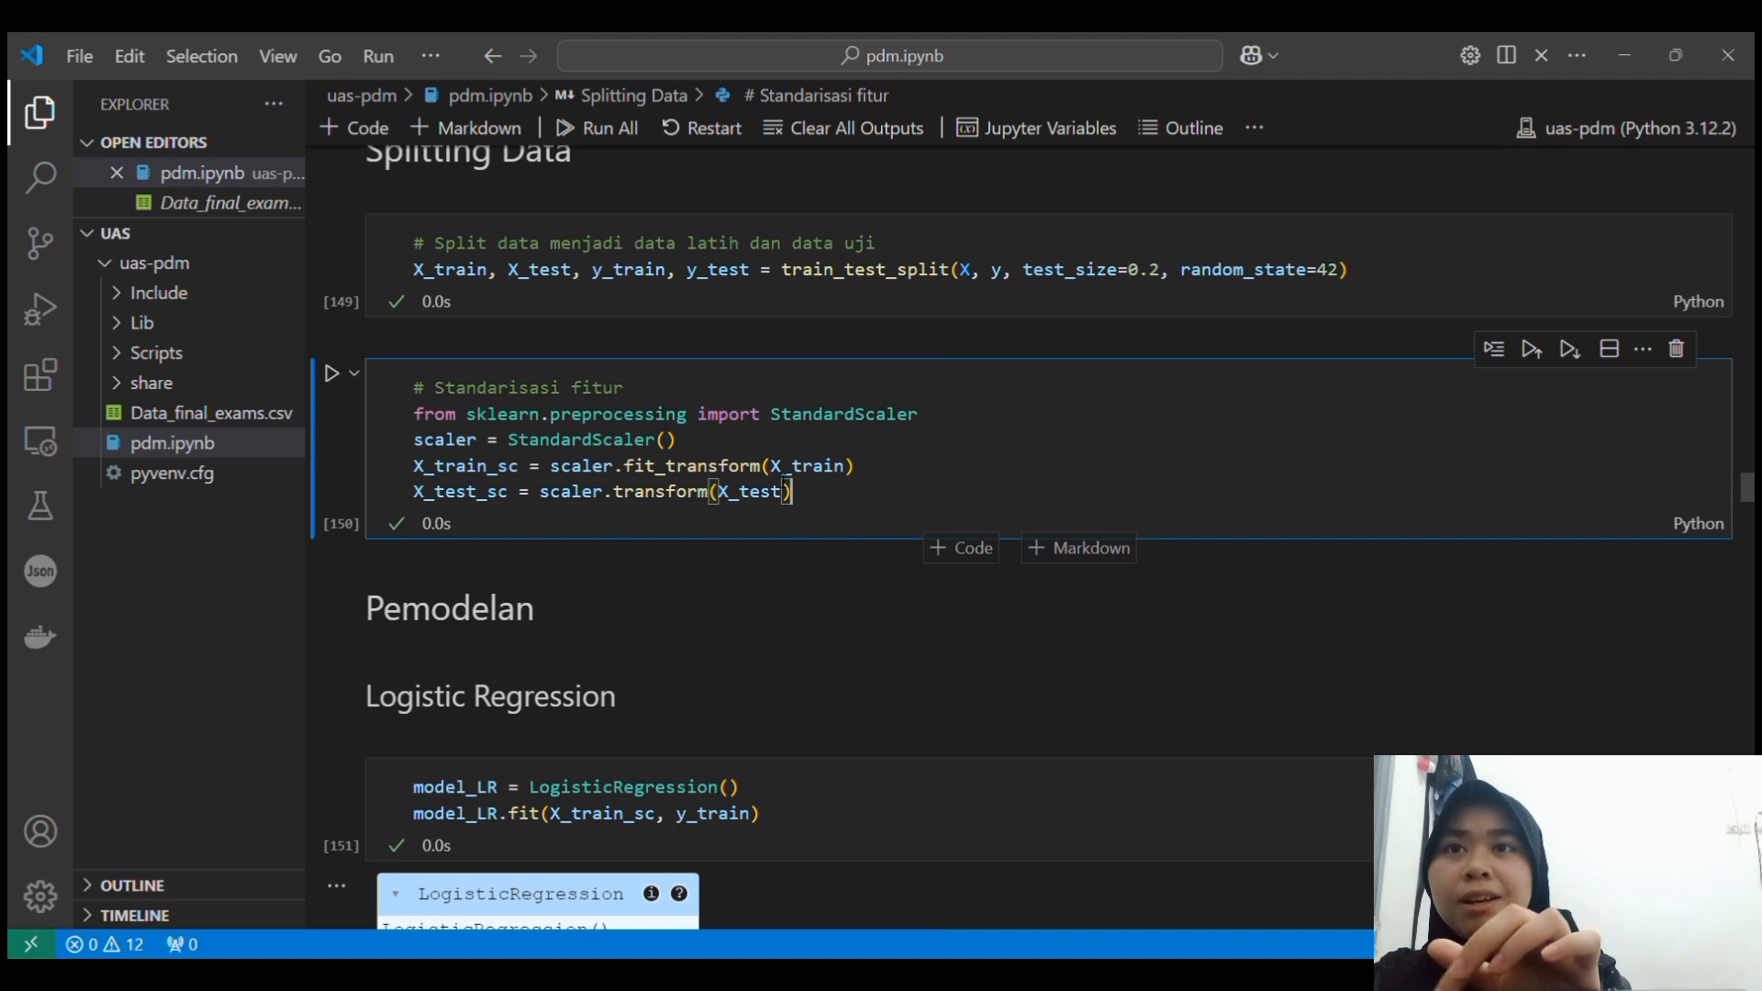
Review the Logistic Regression model cell under Pemodelan and highlight the training data arguments of model_LR.fit.
scroll(829, 562, down, 2)
scroll(773, 471, down, 4)
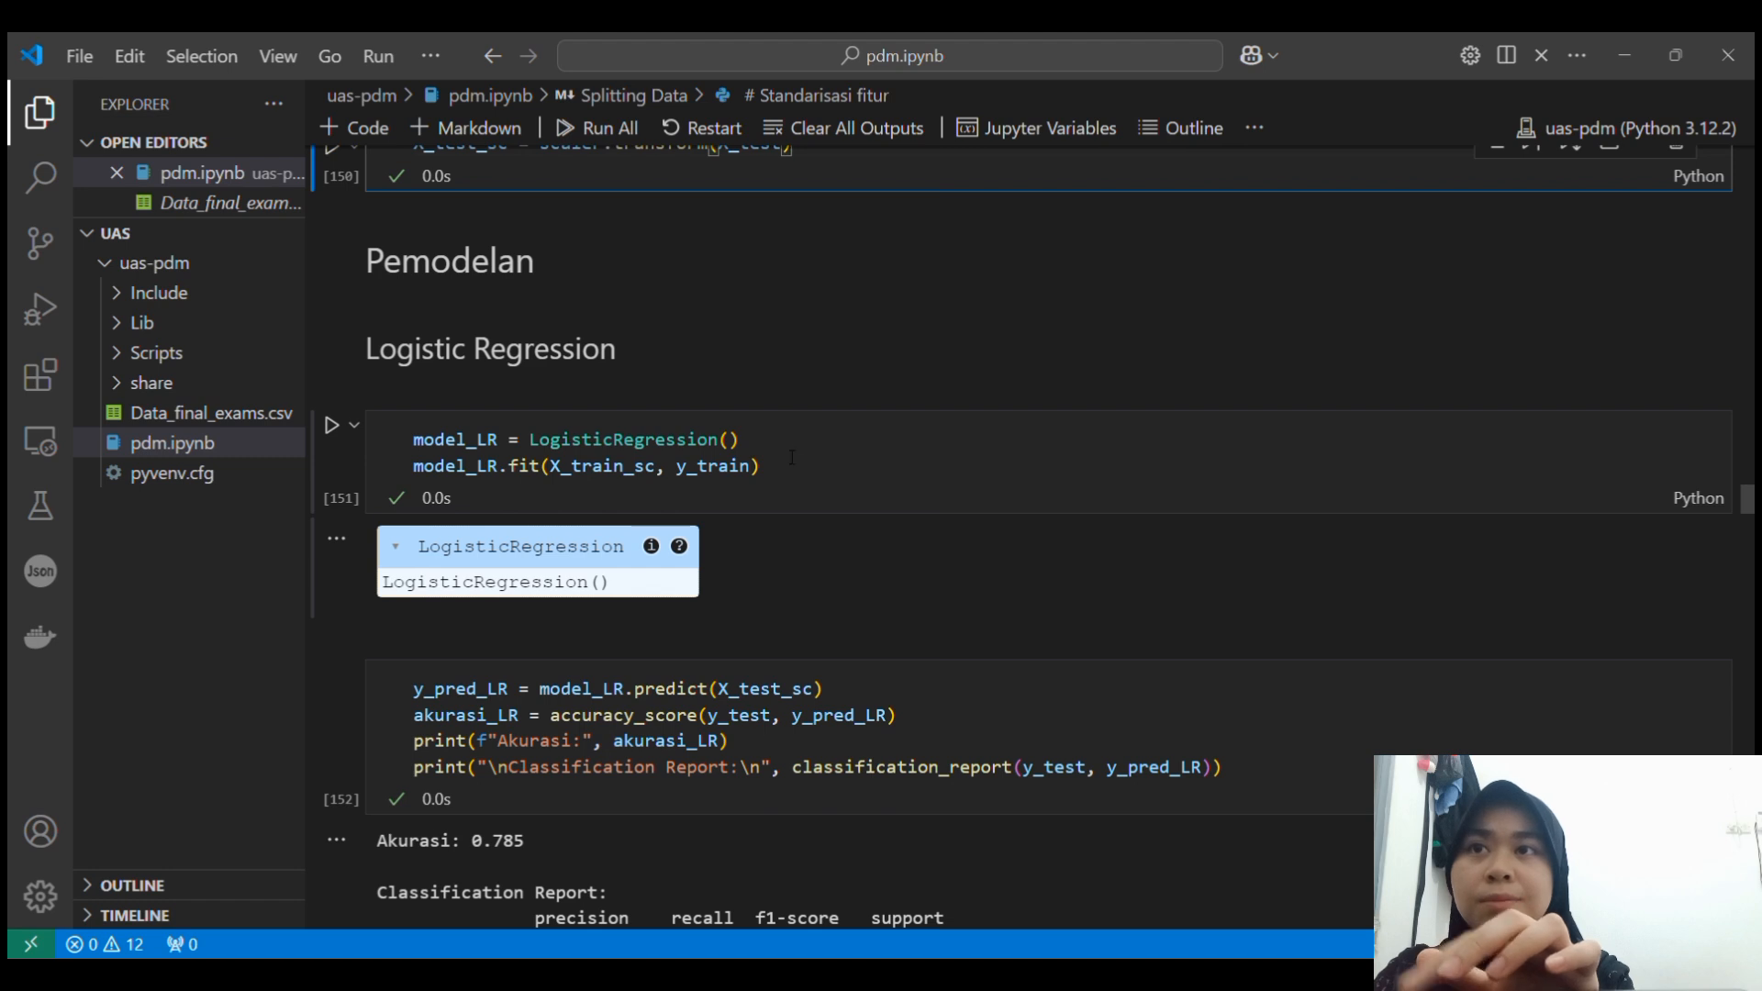
scroll(792, 457, down, 1)
click(786, 375)
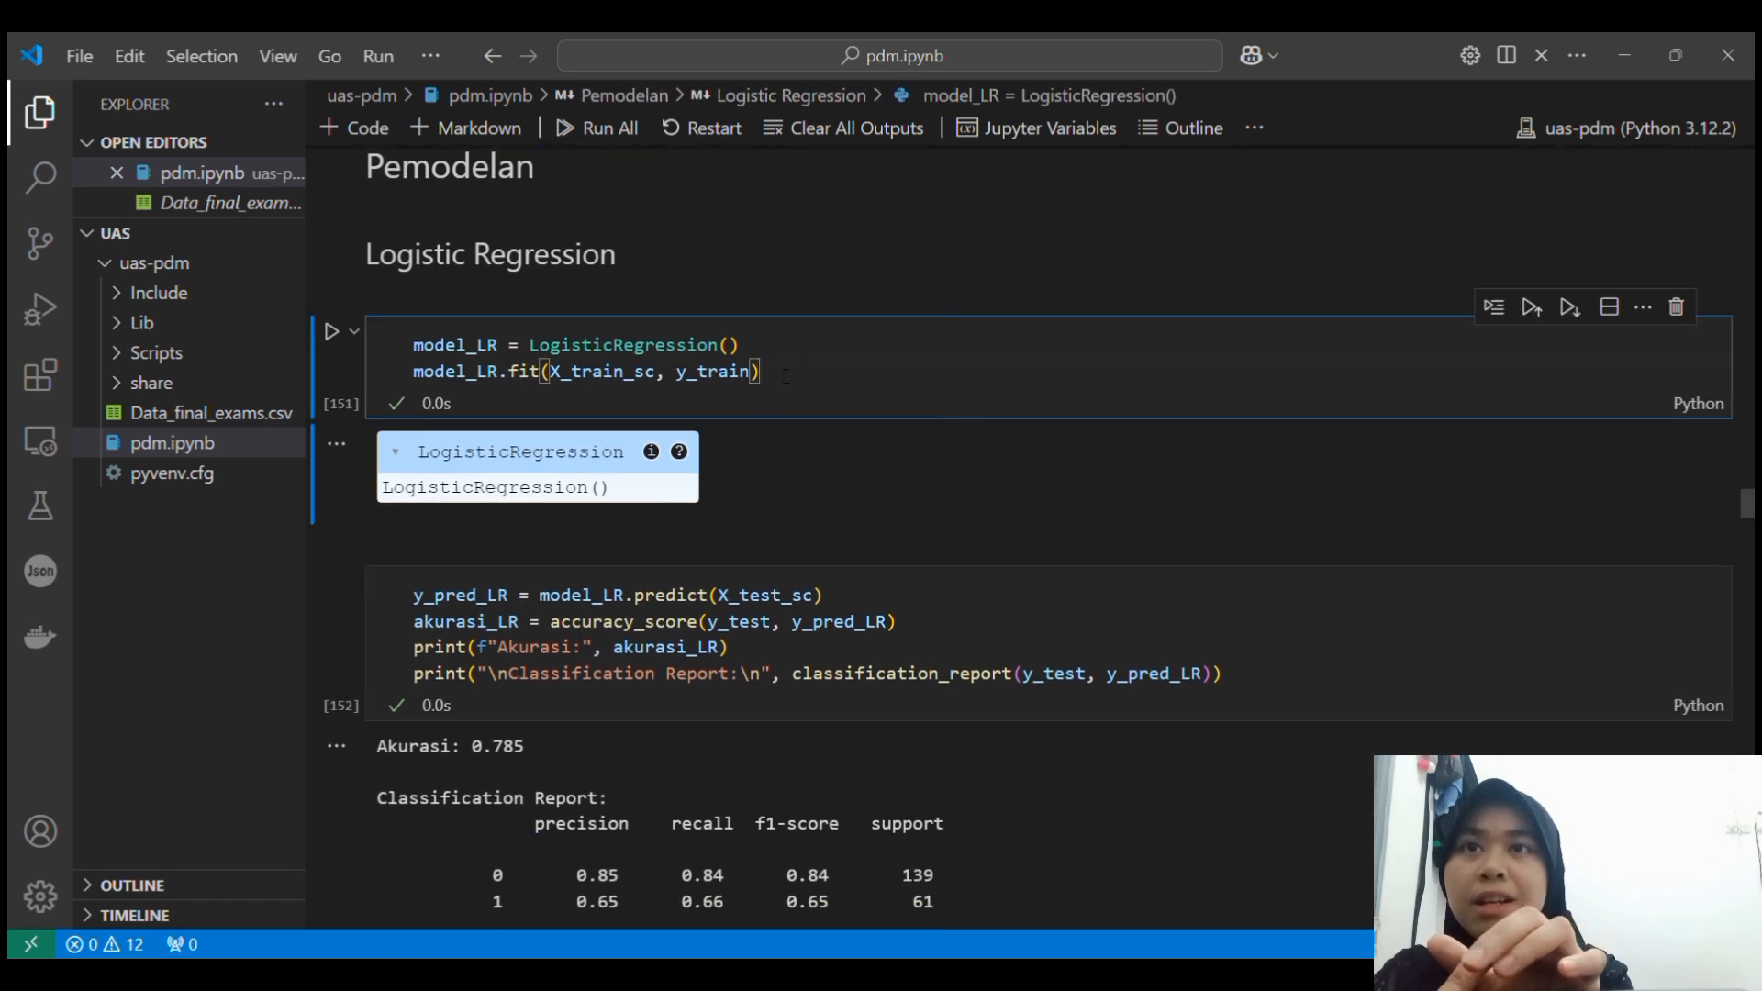
drag(786, 375, 562, 372)
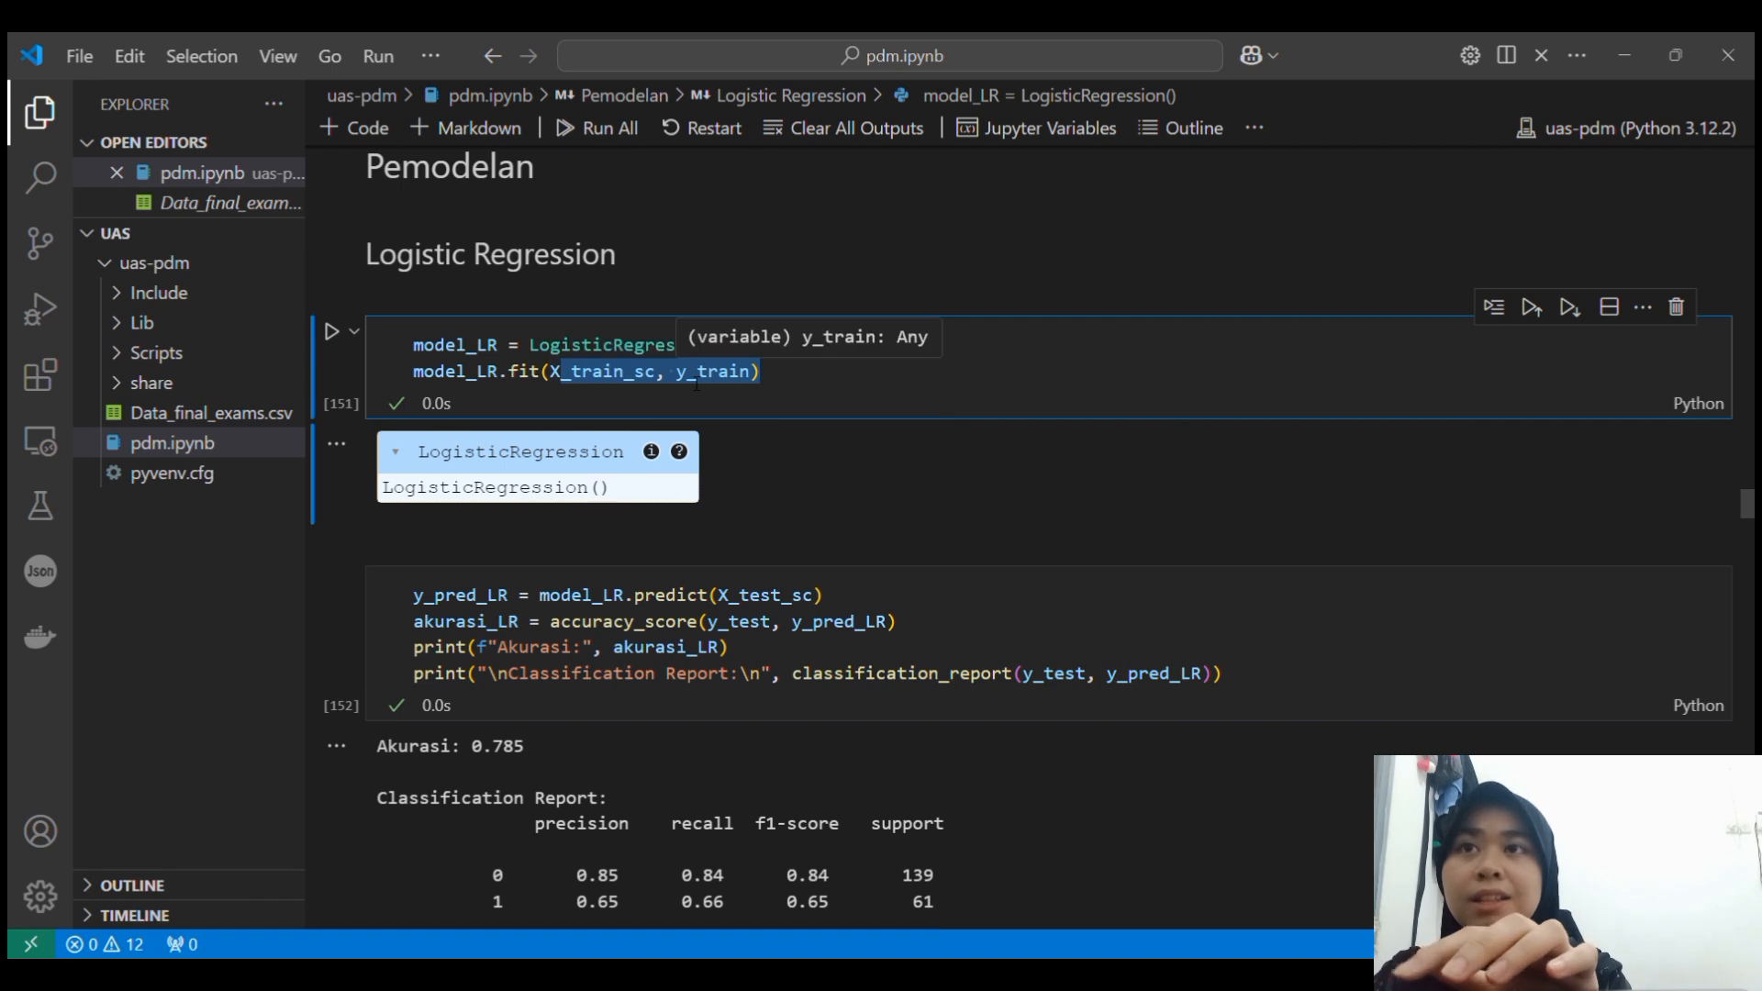
Inspect the Logistic Regression prediction cell and its classification report, highlighting the overall accuracy value in the f1-score column.
scroll(641, 492, down, 1)
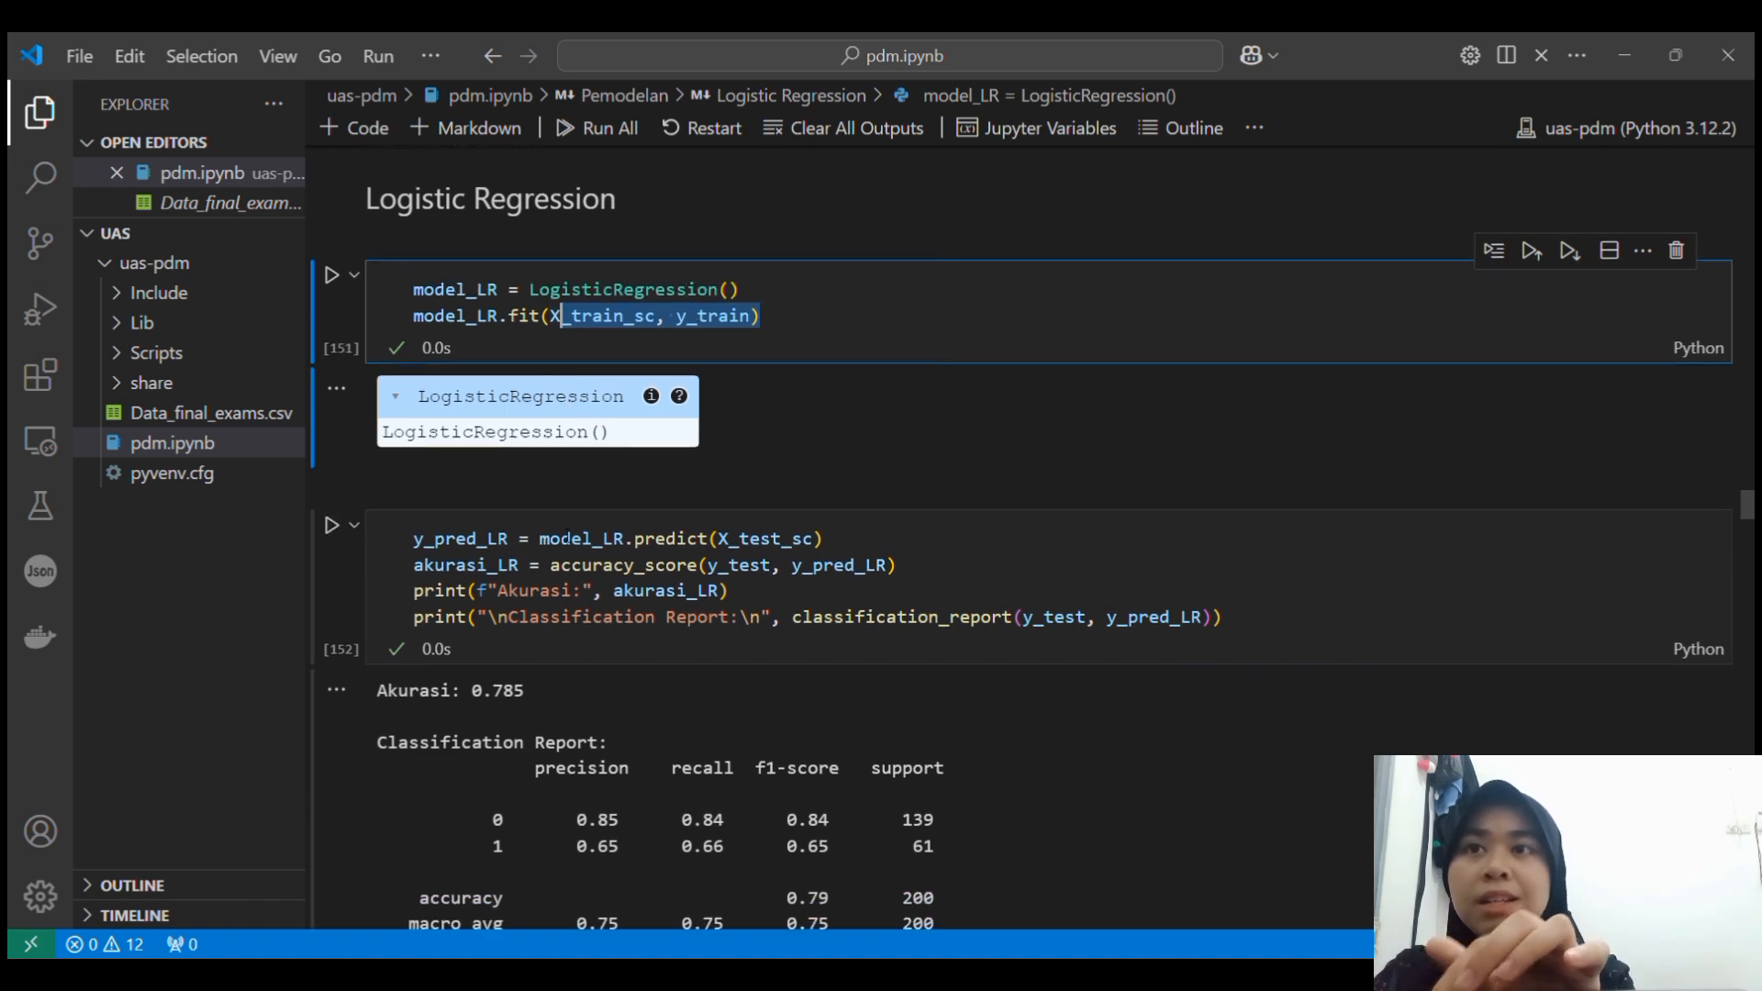
click(563, 538)
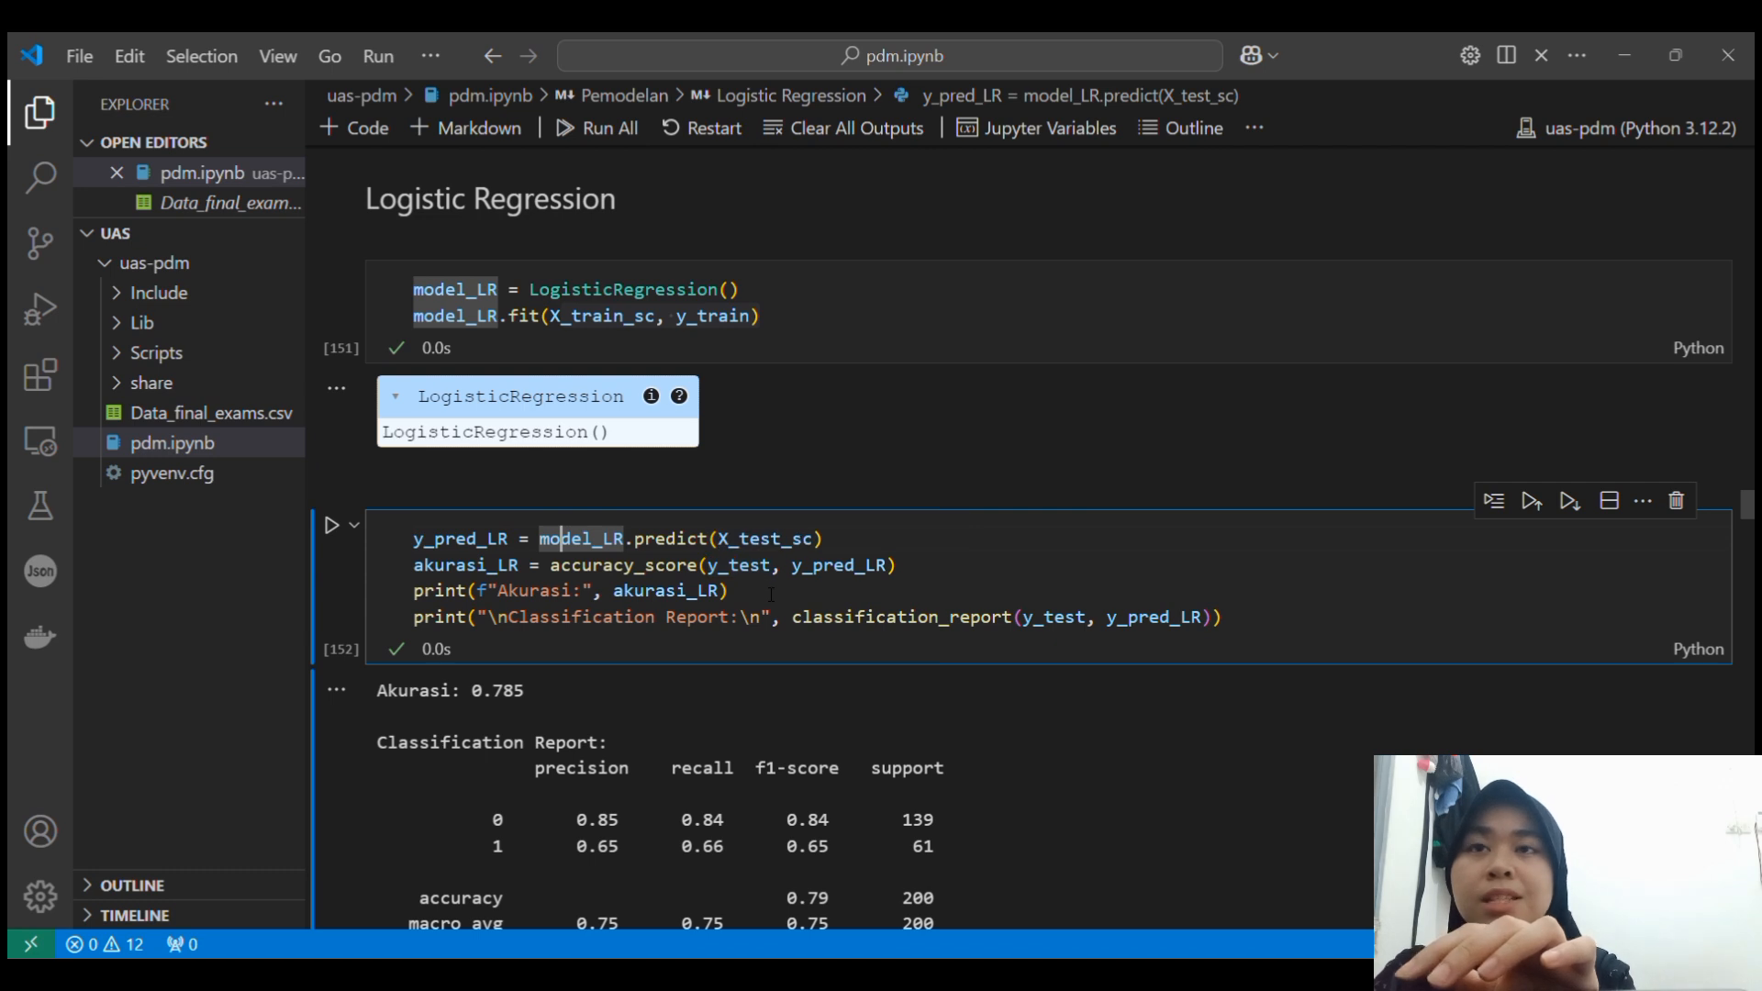
scroll(771, 594, down, 2)
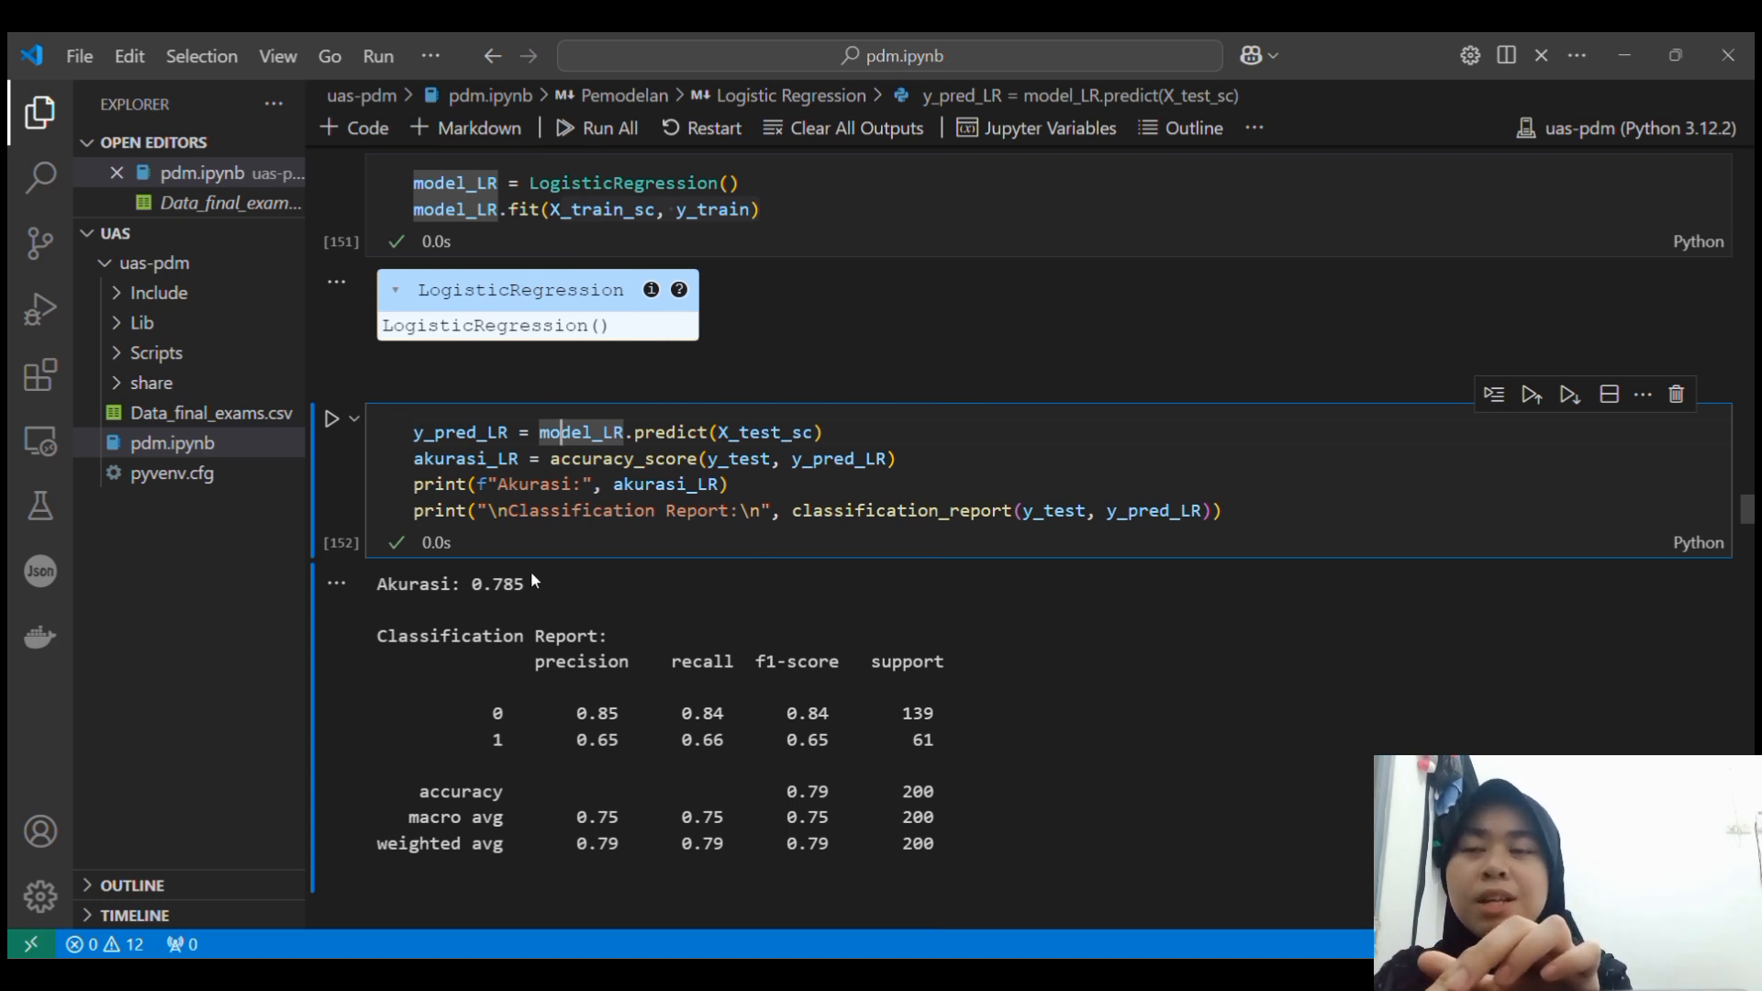
scroll(530, 587, down, 1)
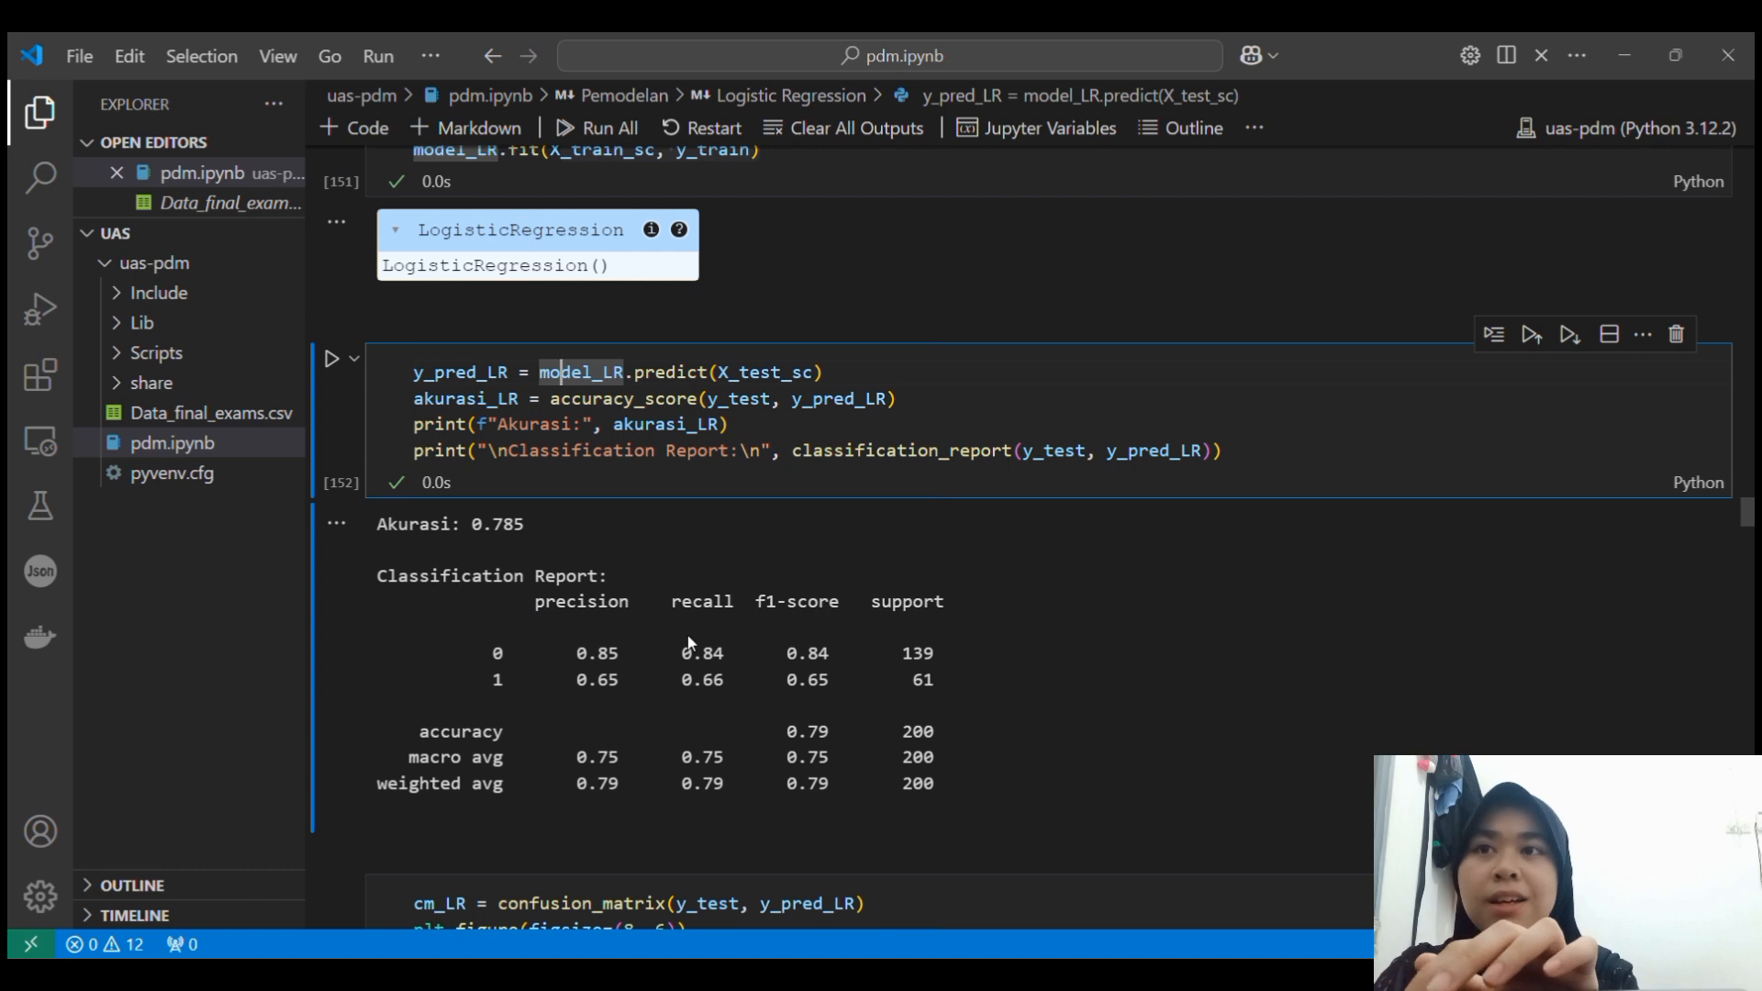
drag(831, 731, 797, 731)
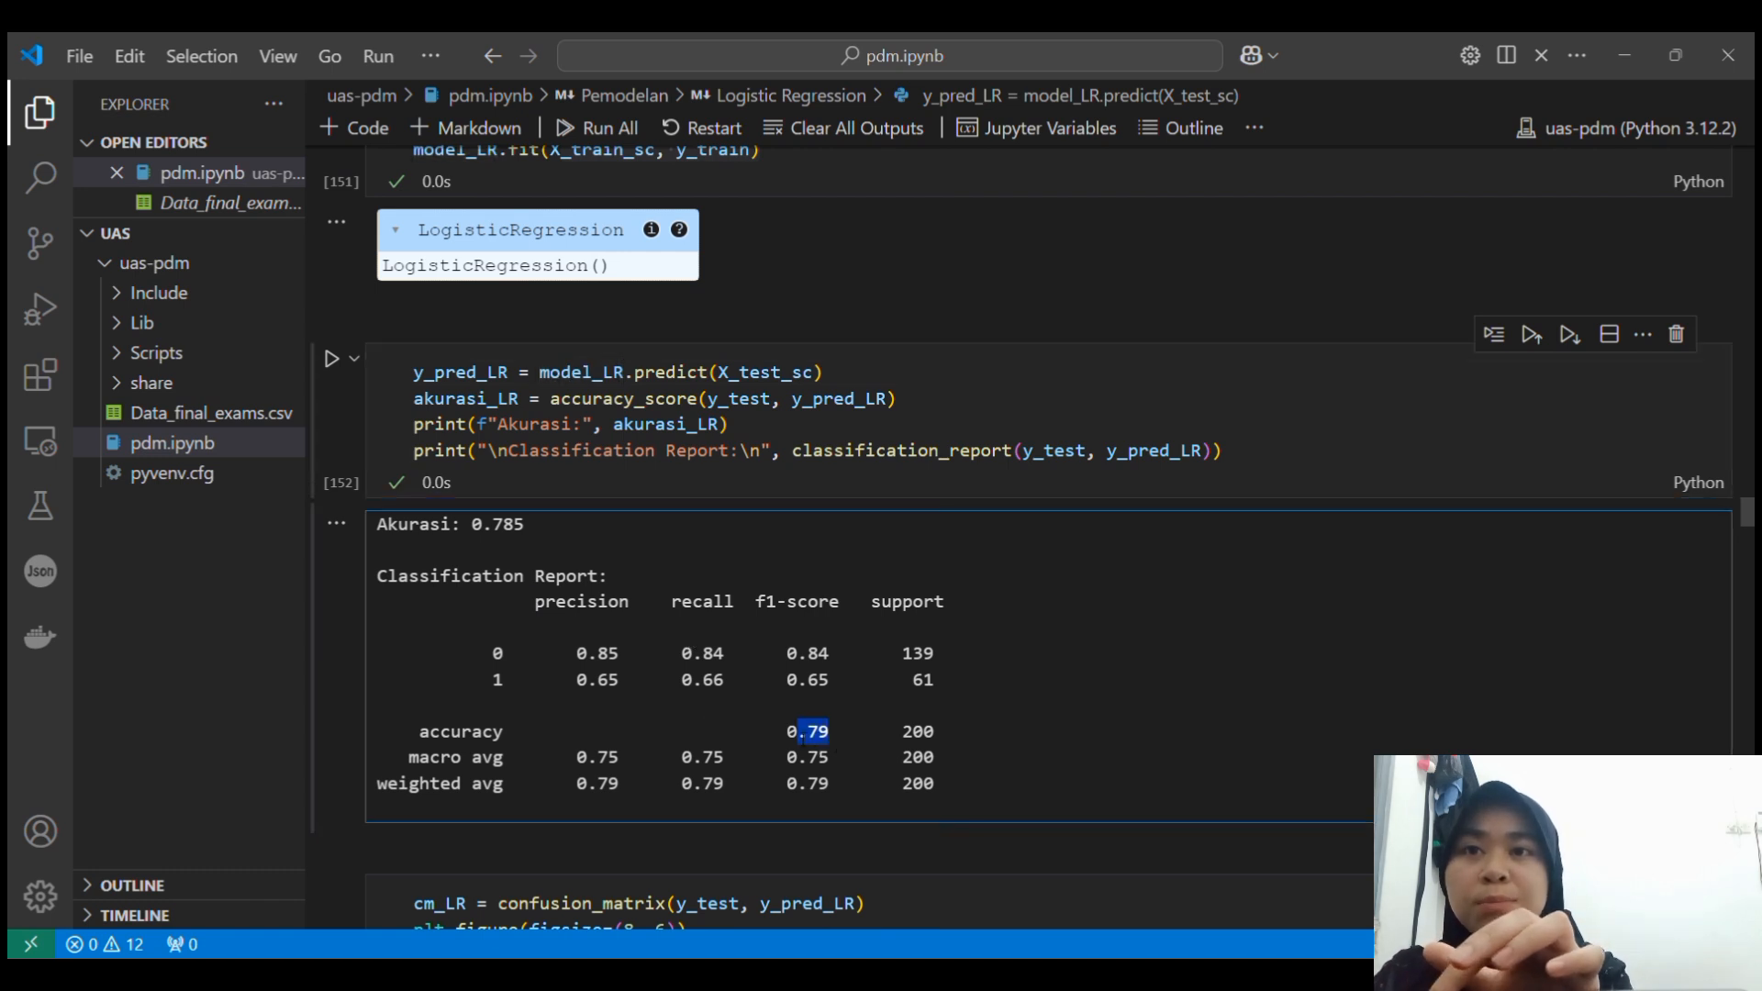
Examine the Logistic Regression confusion matrix code and all four quadrants of its heatmap of true against predicted labels.
scroll(803, 739, down, 2)
scroll(803, 738, down, 5)
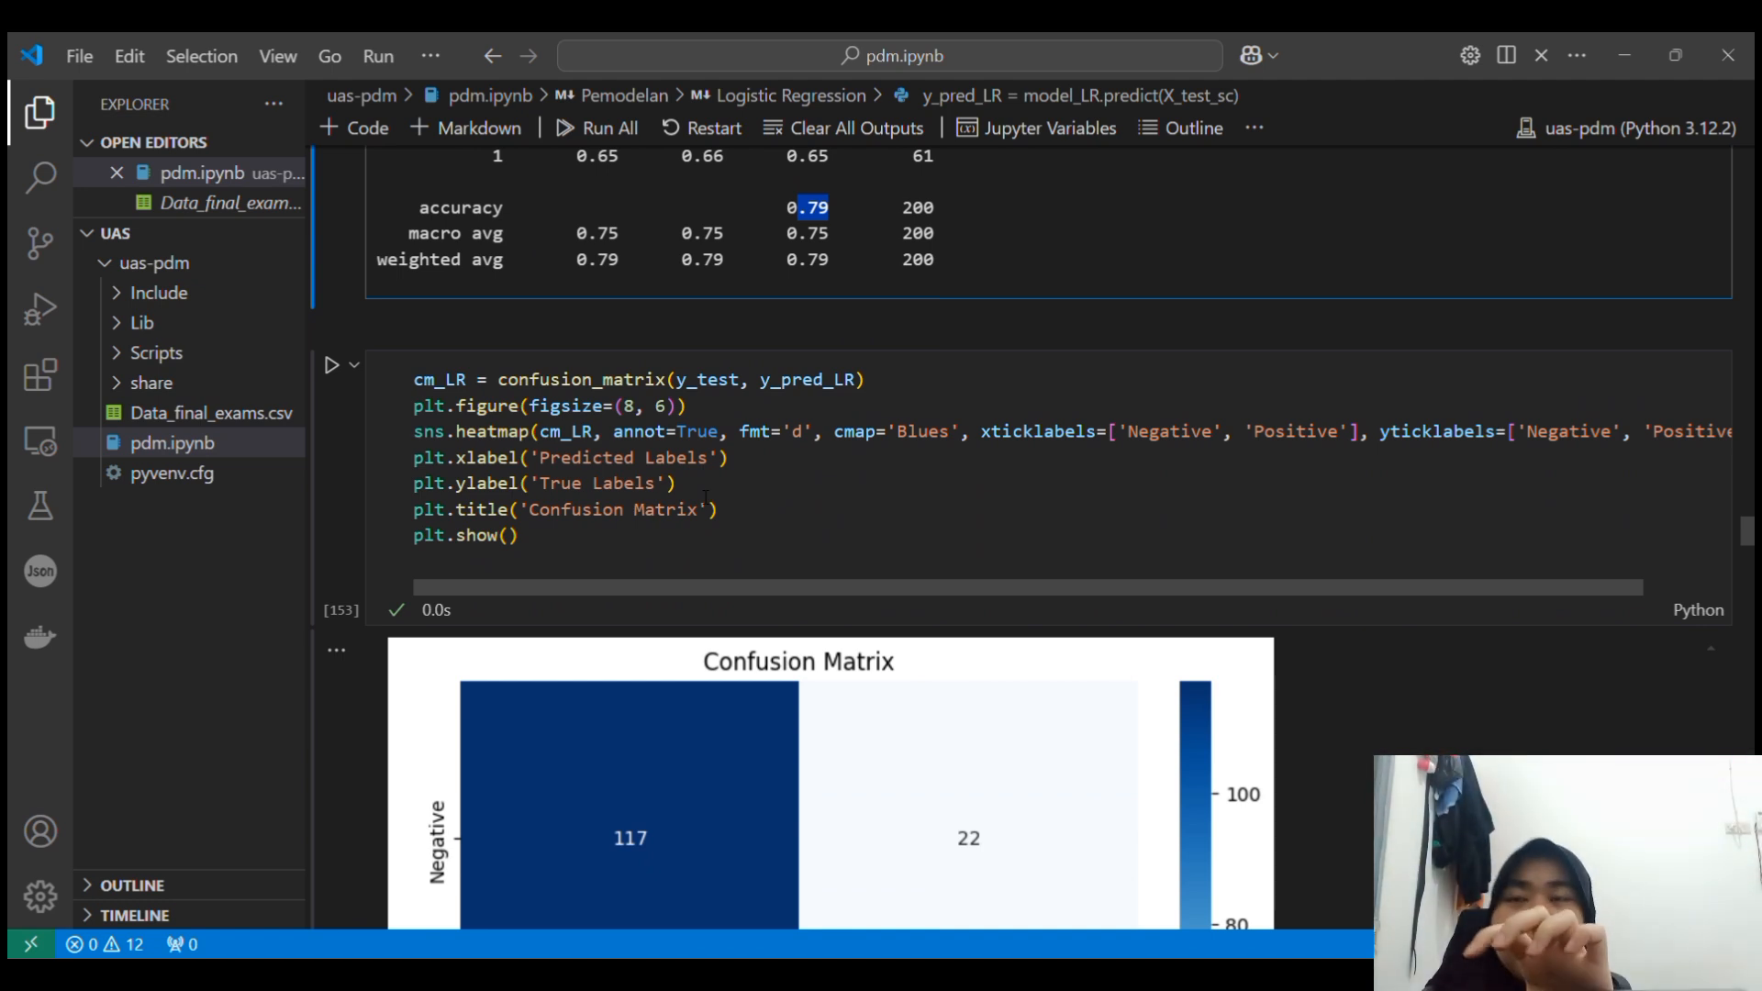
scroll(705, 498, down, 3)
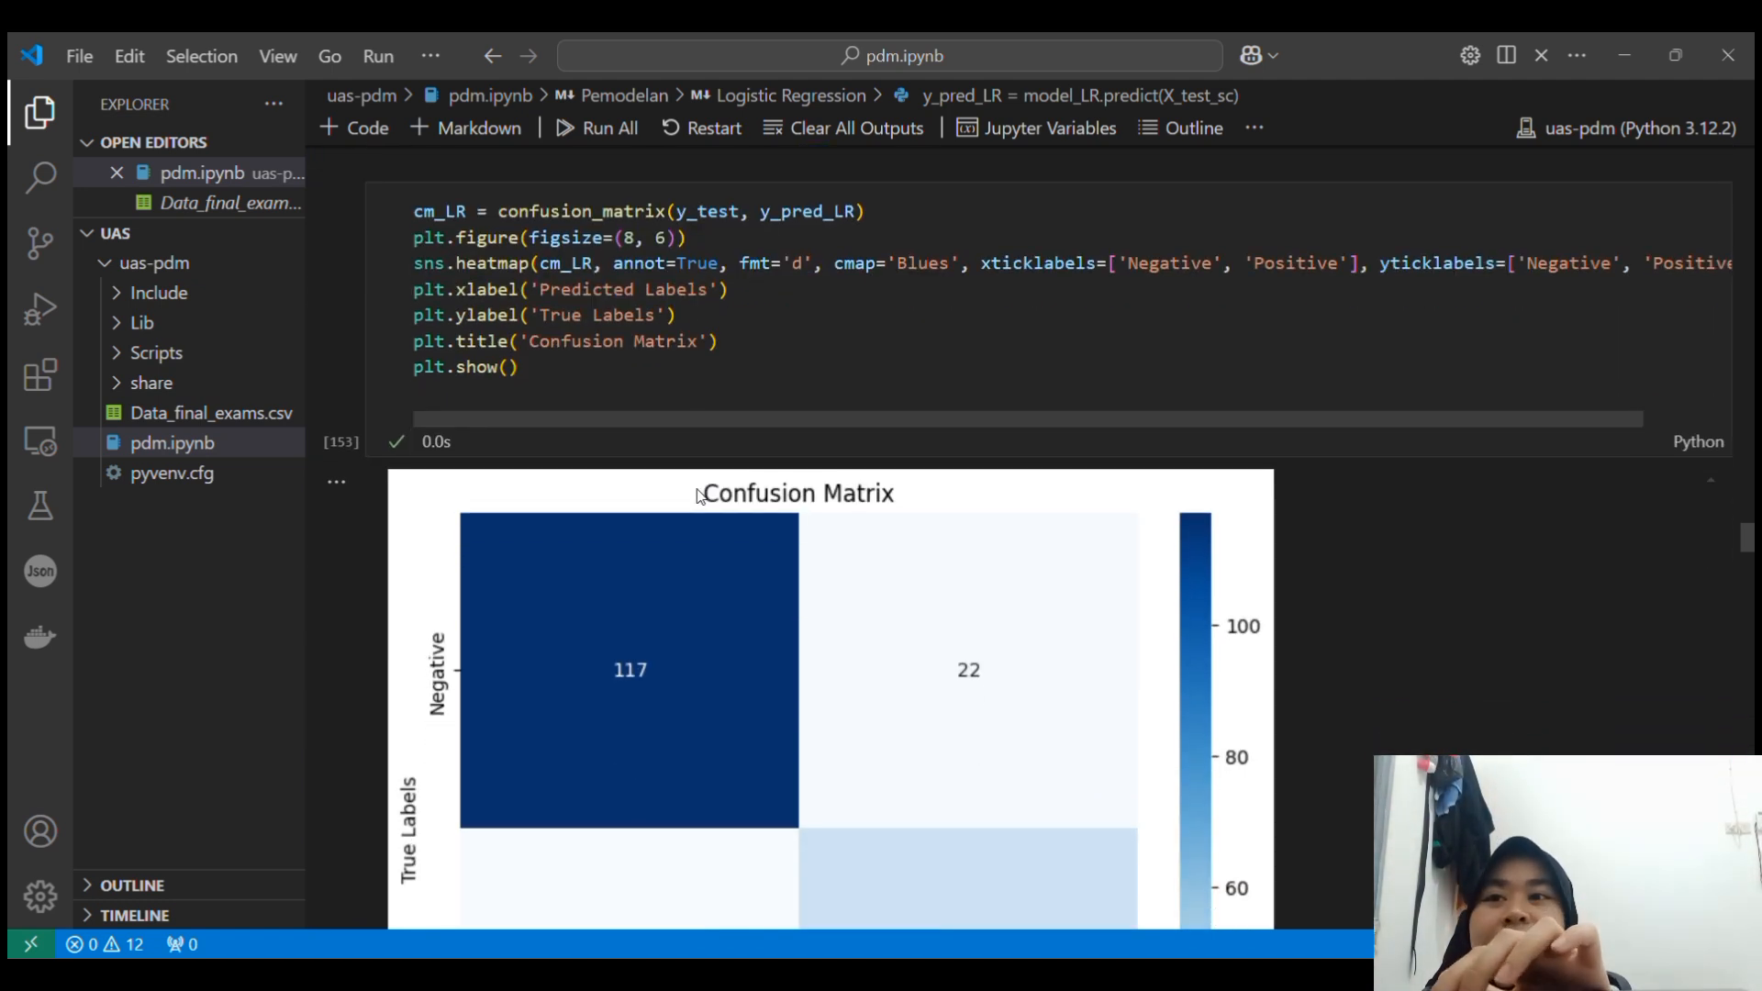
scroll(698, 496, down, 2)
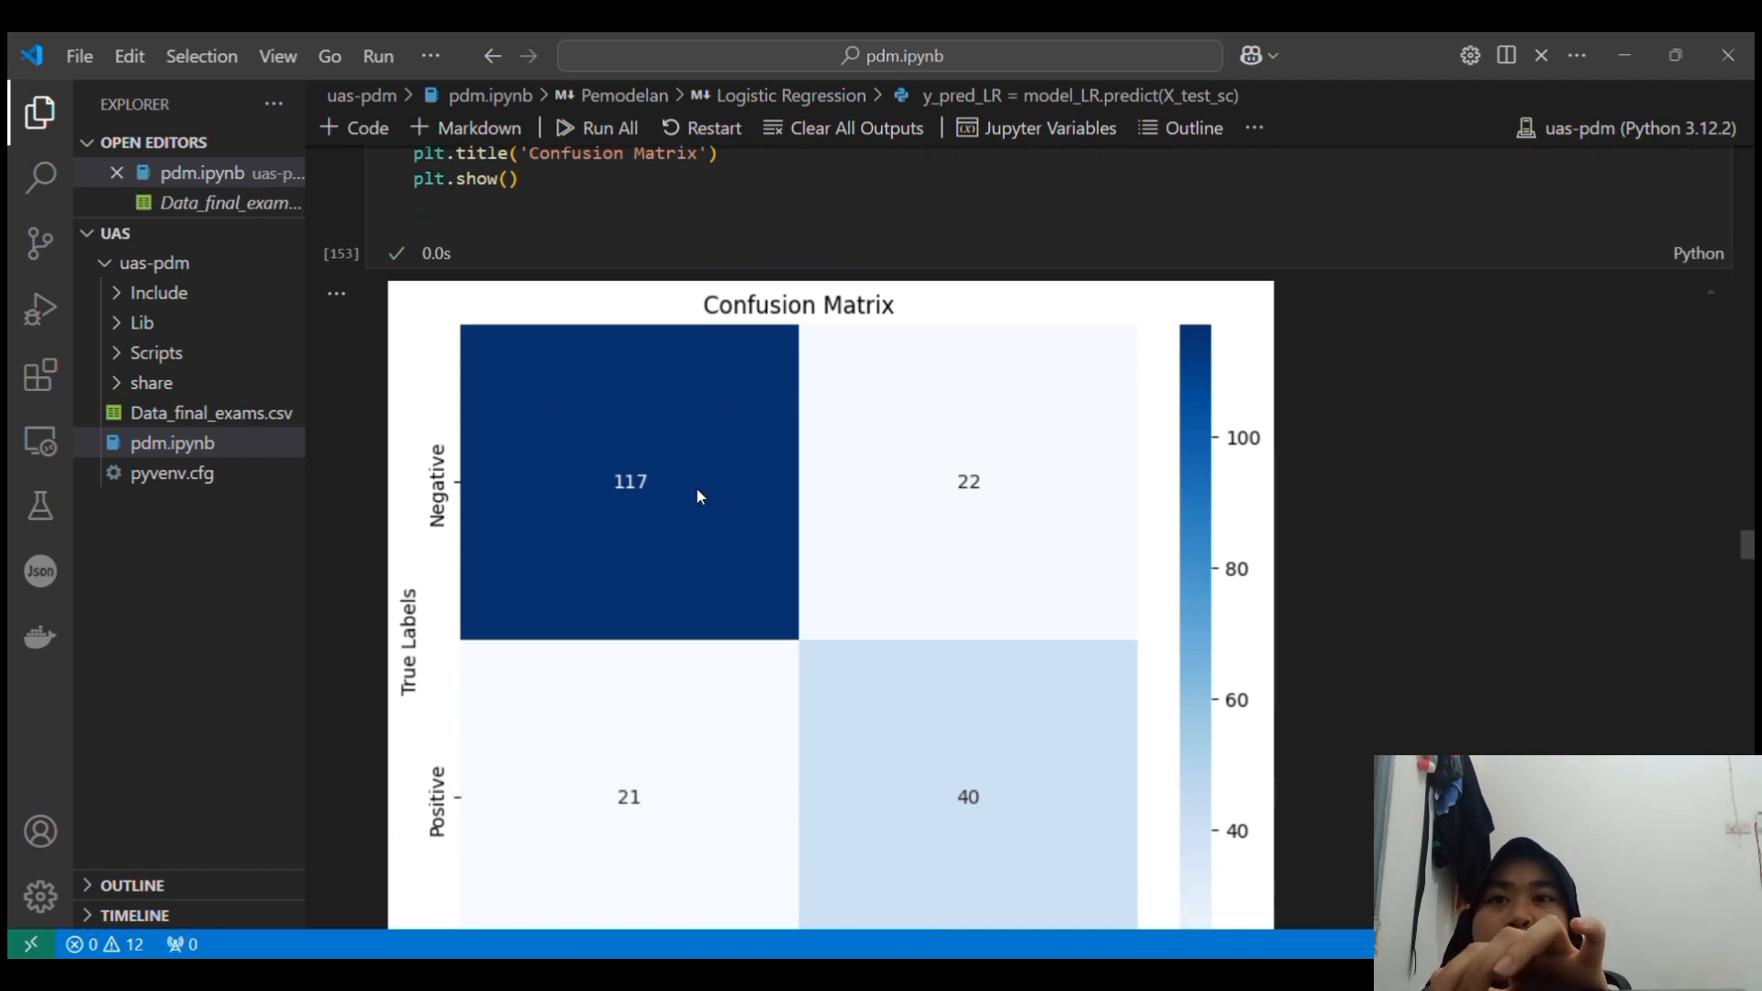
scroll(697, 495, down, 1)
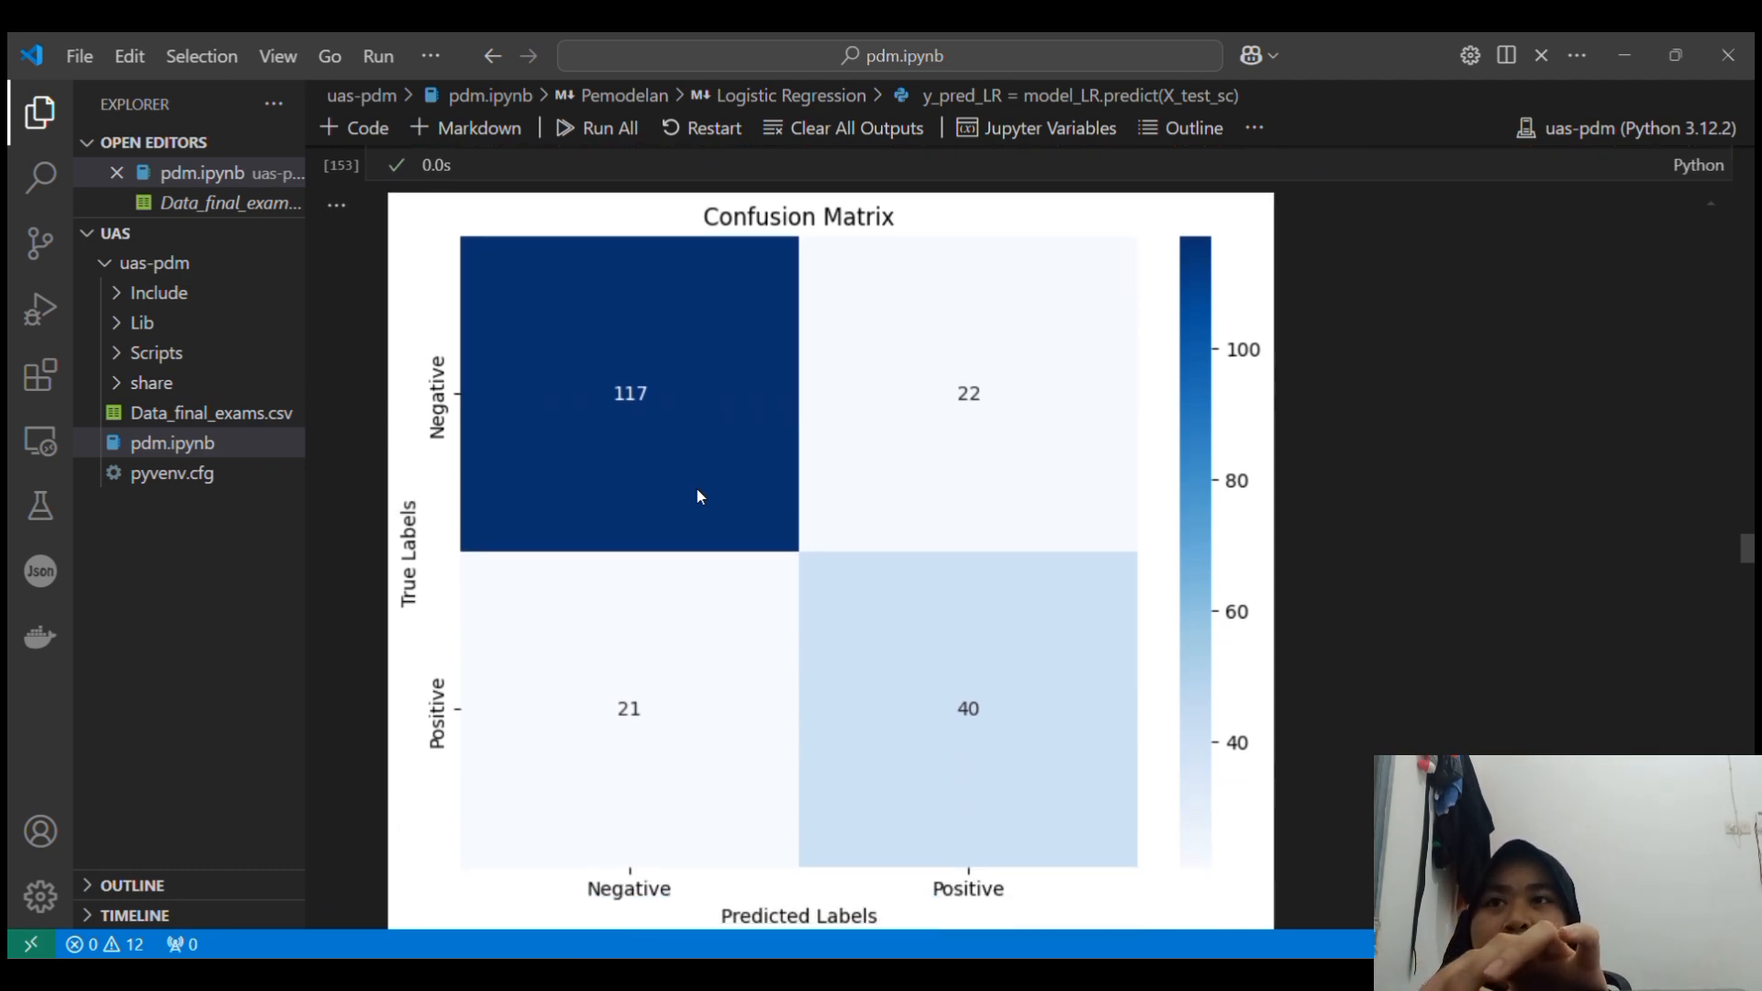
scroll(697, 495, down, 1)
scroll(697, 491, up, 1)
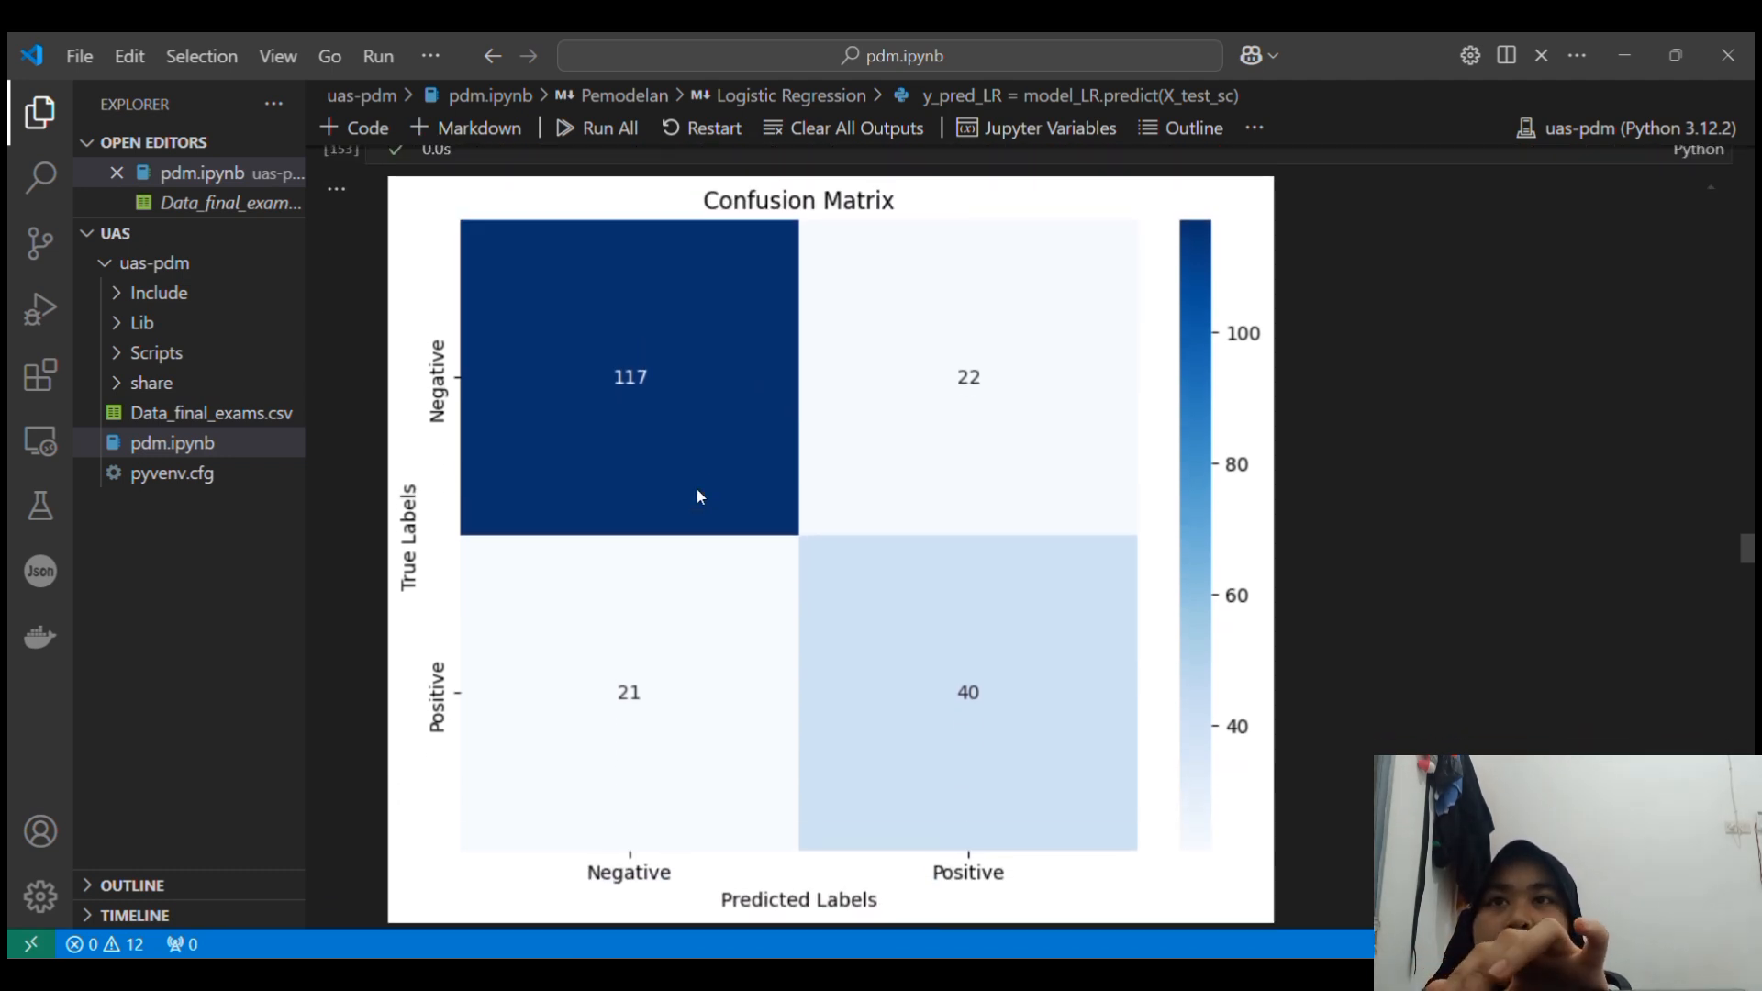
scroll(471, 382, up, 1)
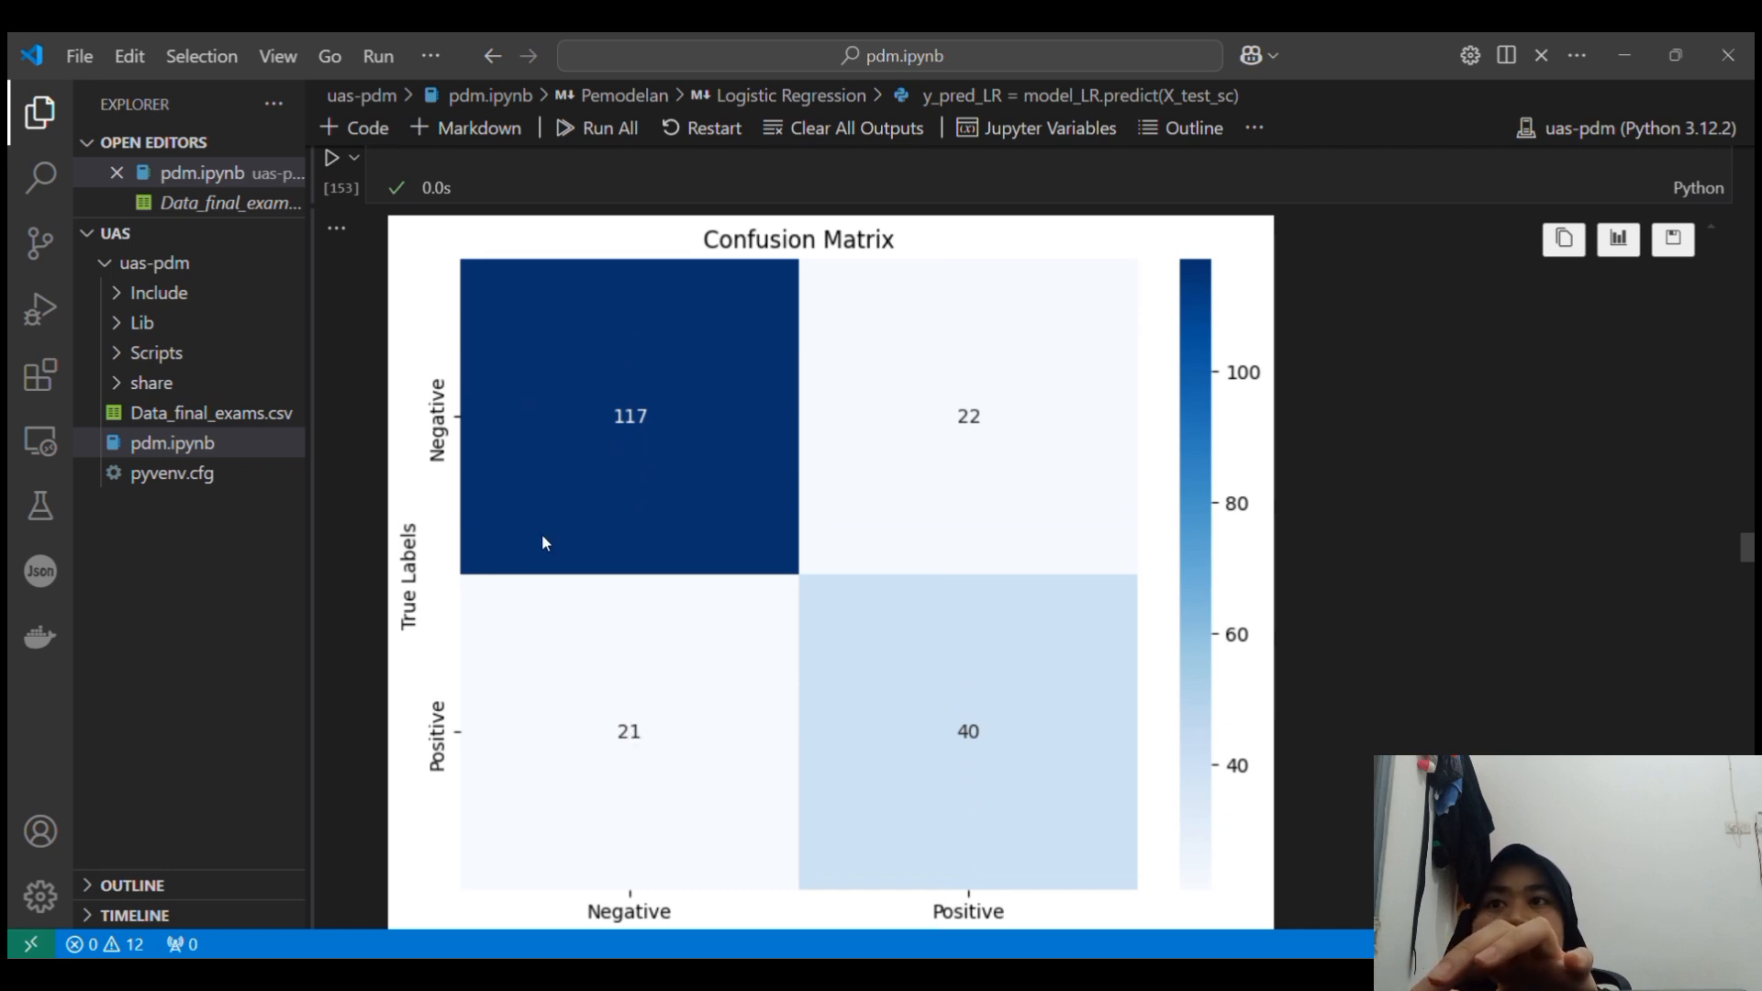
scroll(944, 696, down, 2)
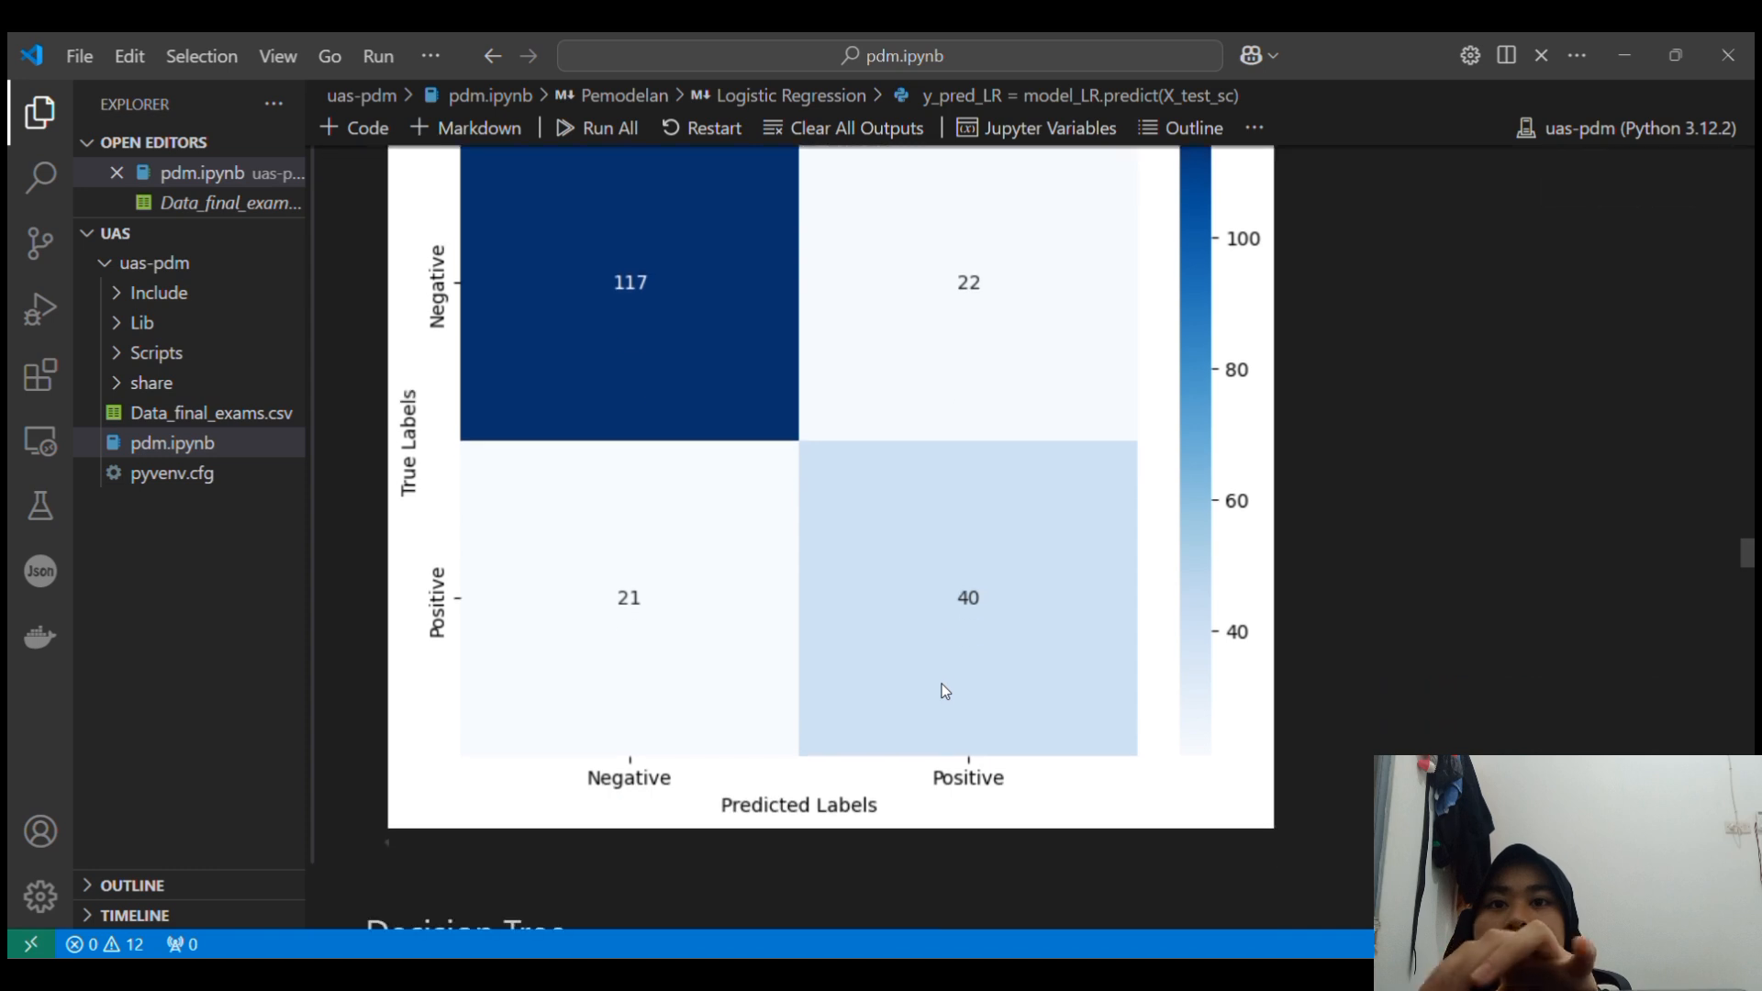
scroll(941, 685, up, 1)
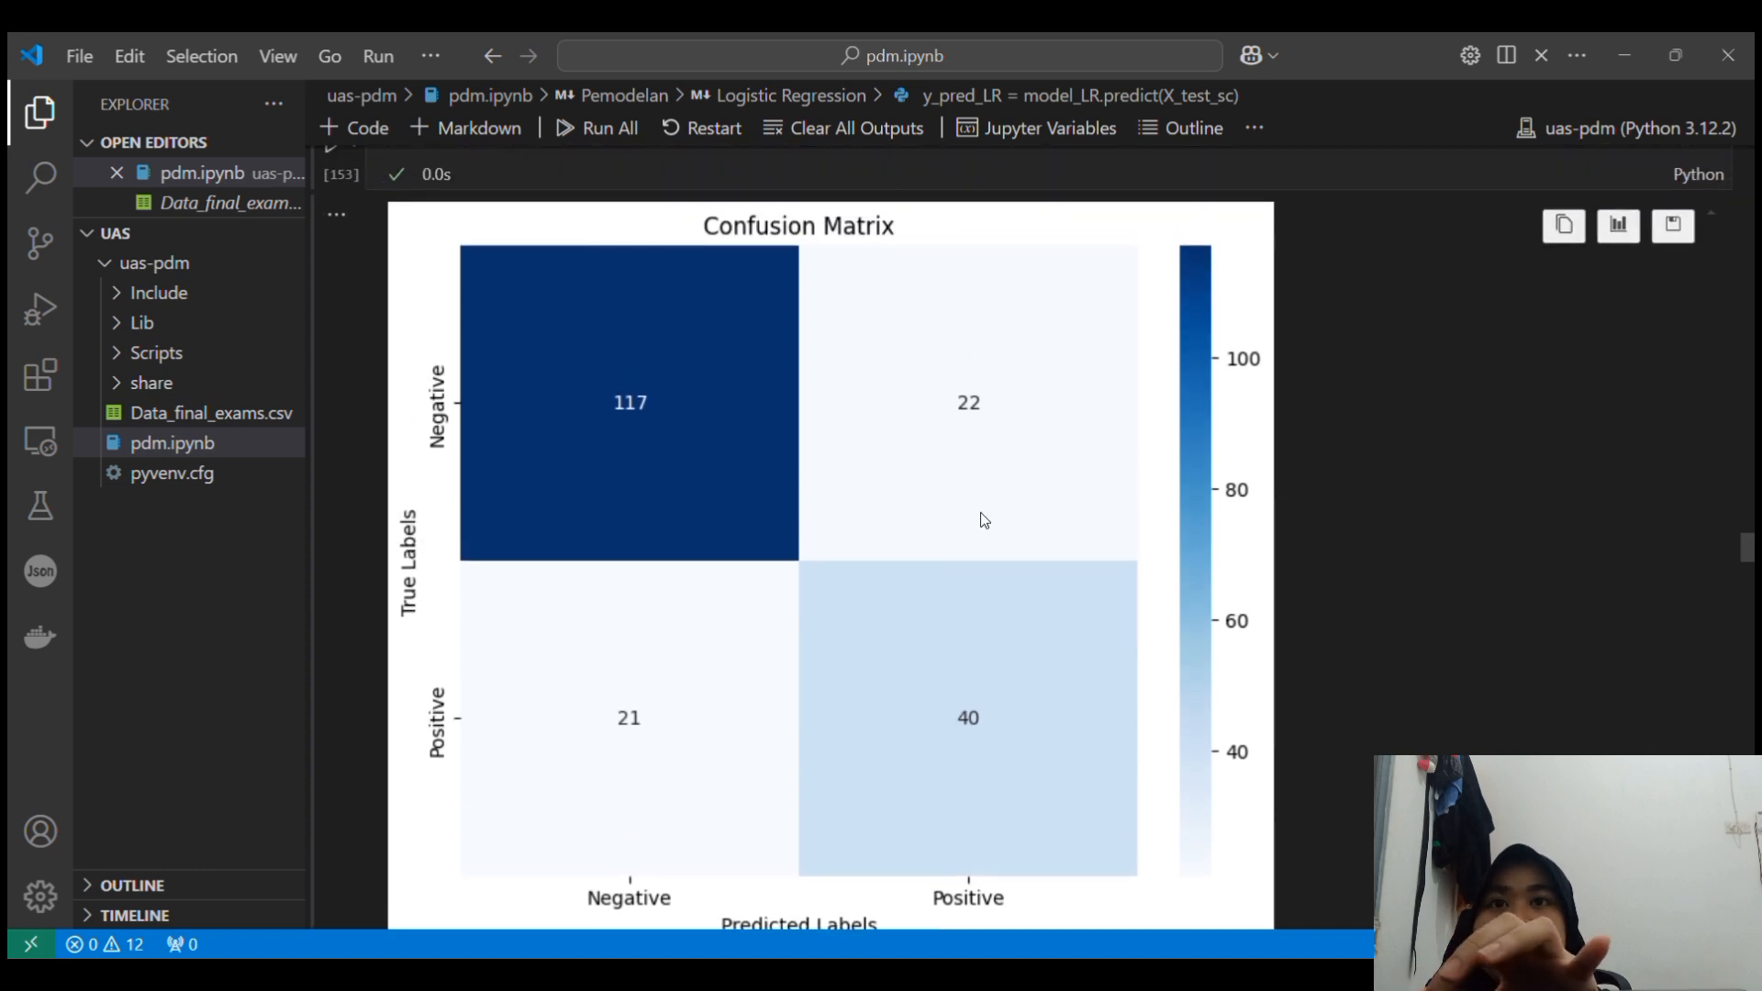
scroll(984, 488, down, 1)
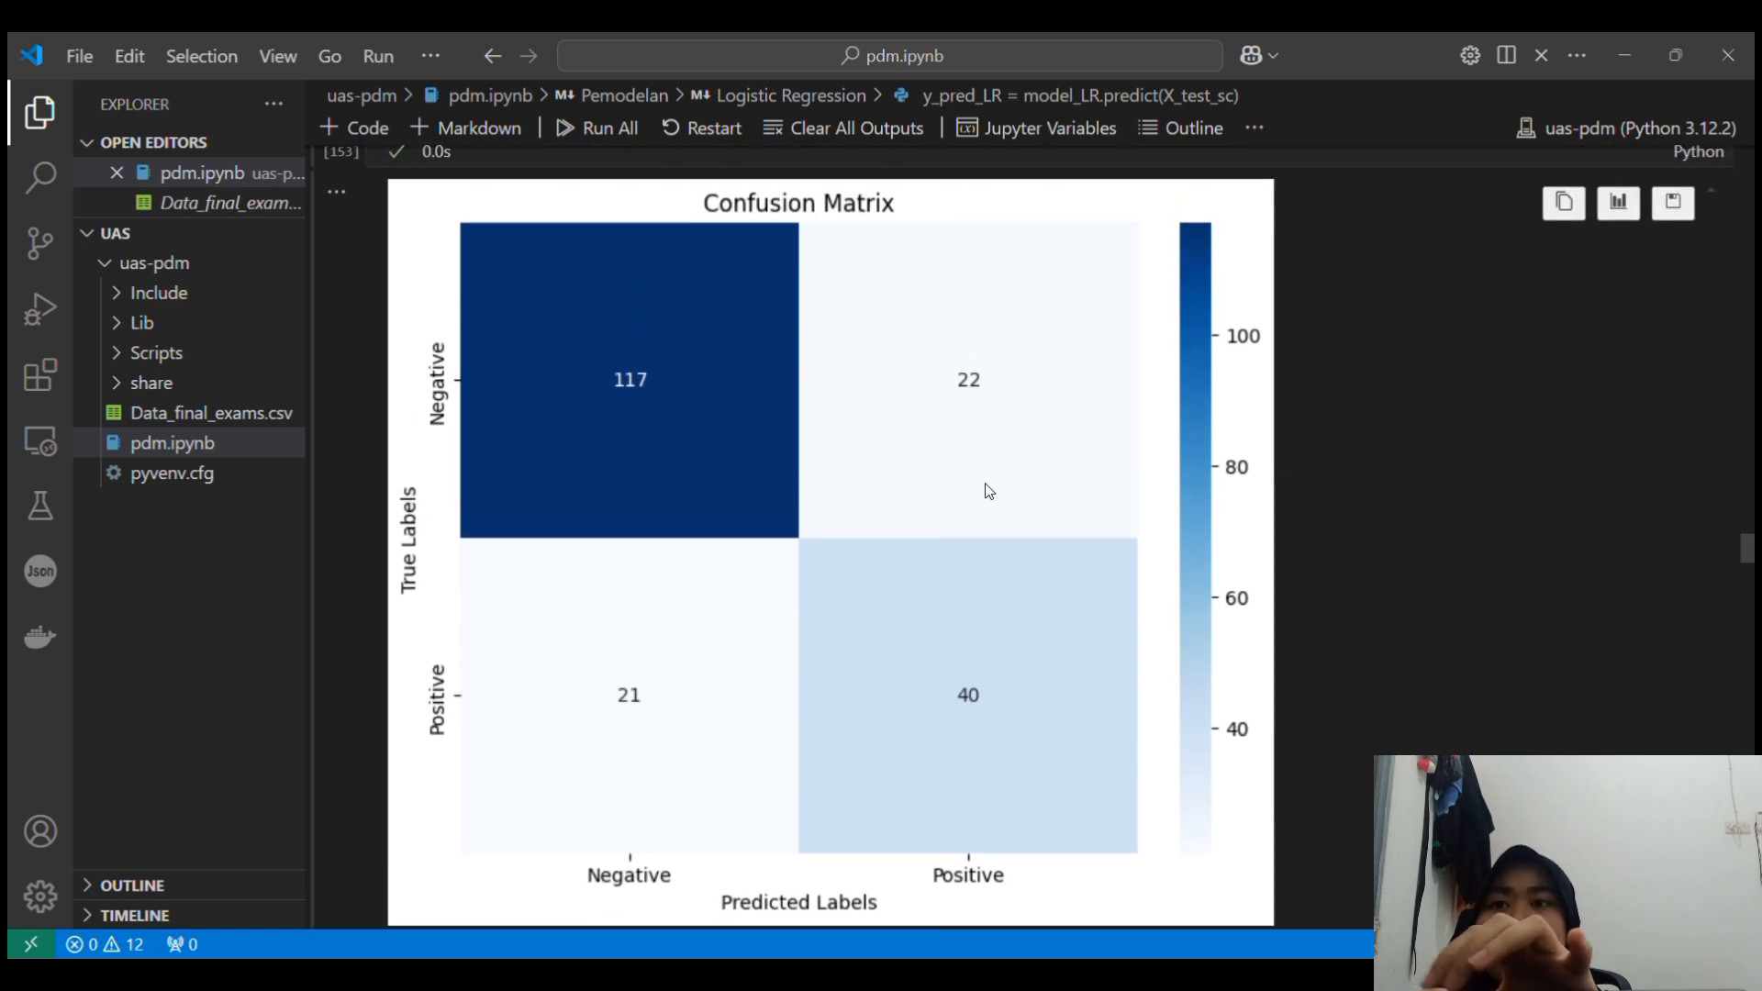
Go to the Decision Tree section and select the cell that fits DecisionTreeClassifier on X_train and y_train.
scroll(1006, 697, down, 7)
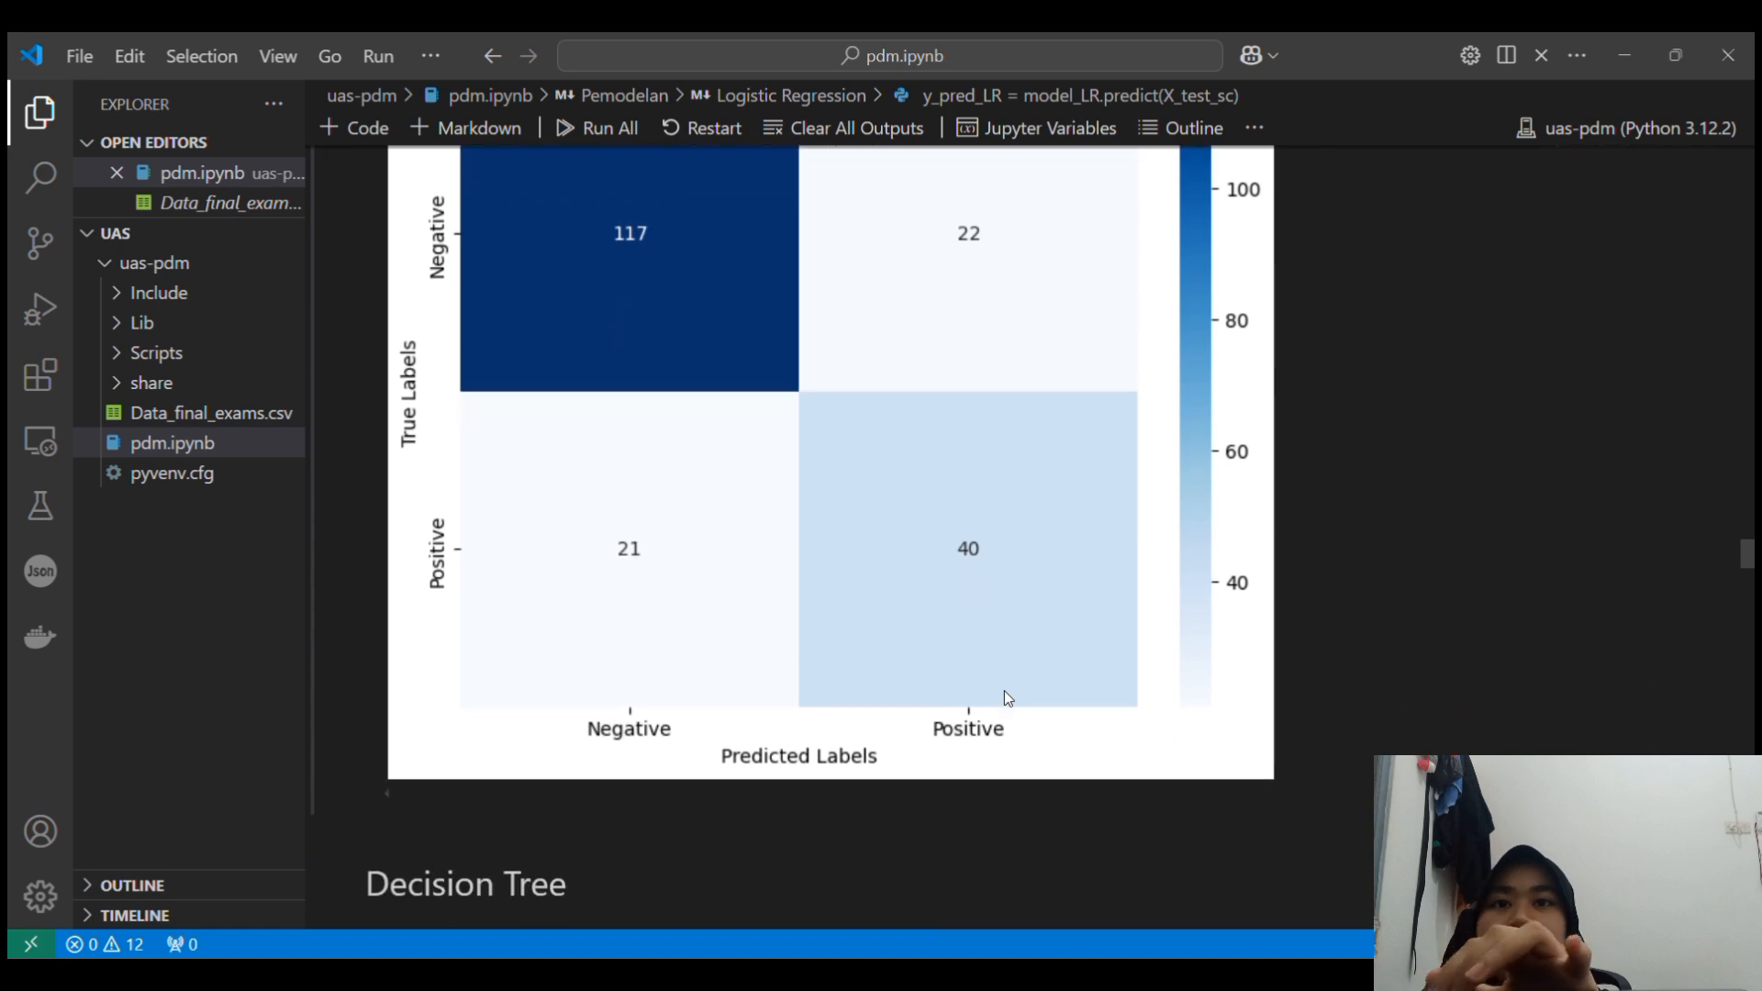
scroll(1006, 697, down, 2)
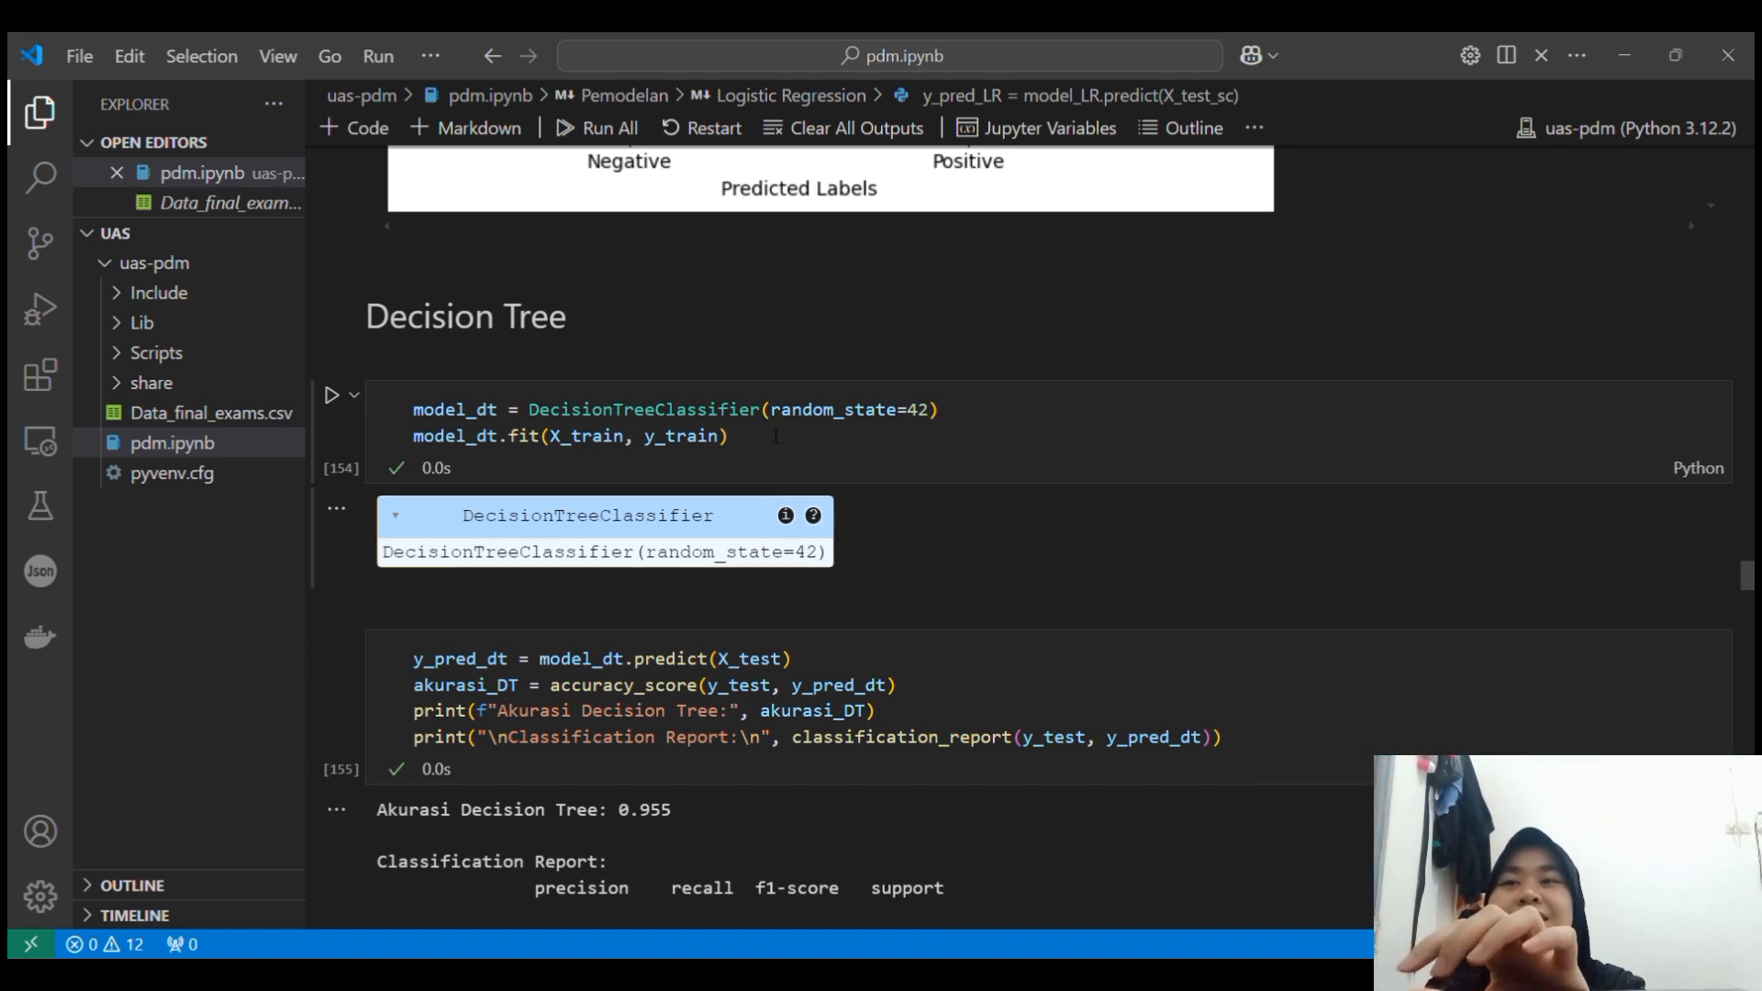
scroll(775, 436, down, 3)
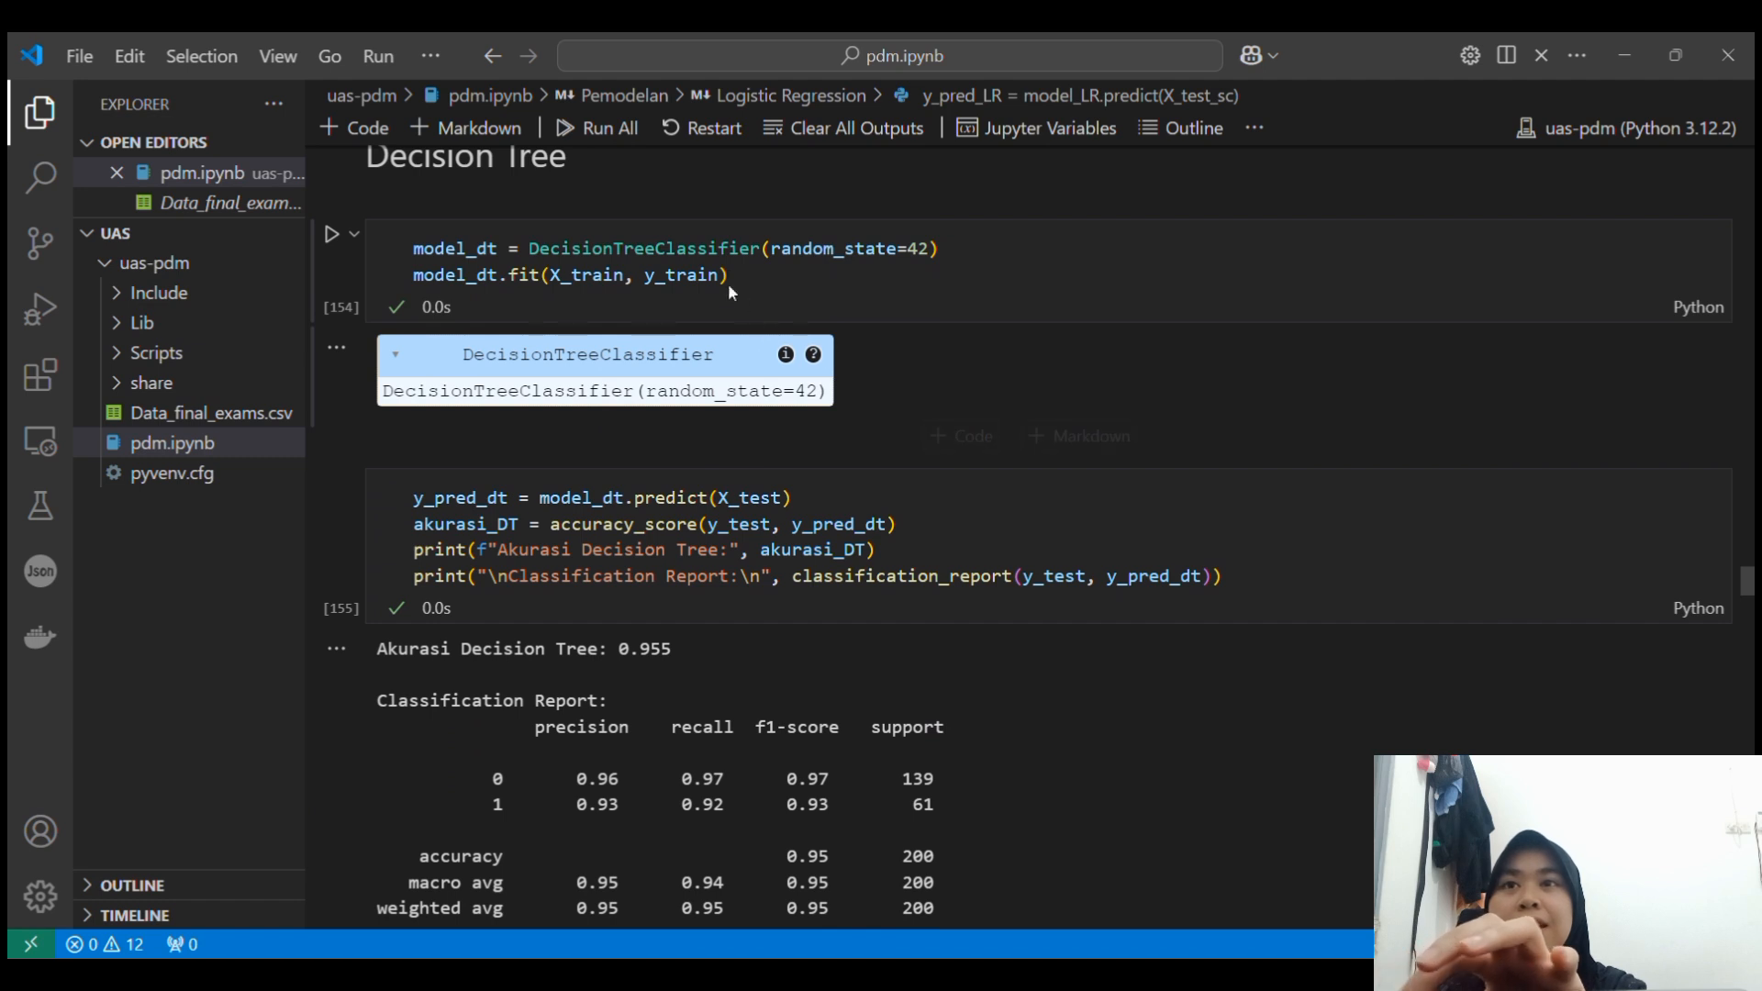
click(727, 275)
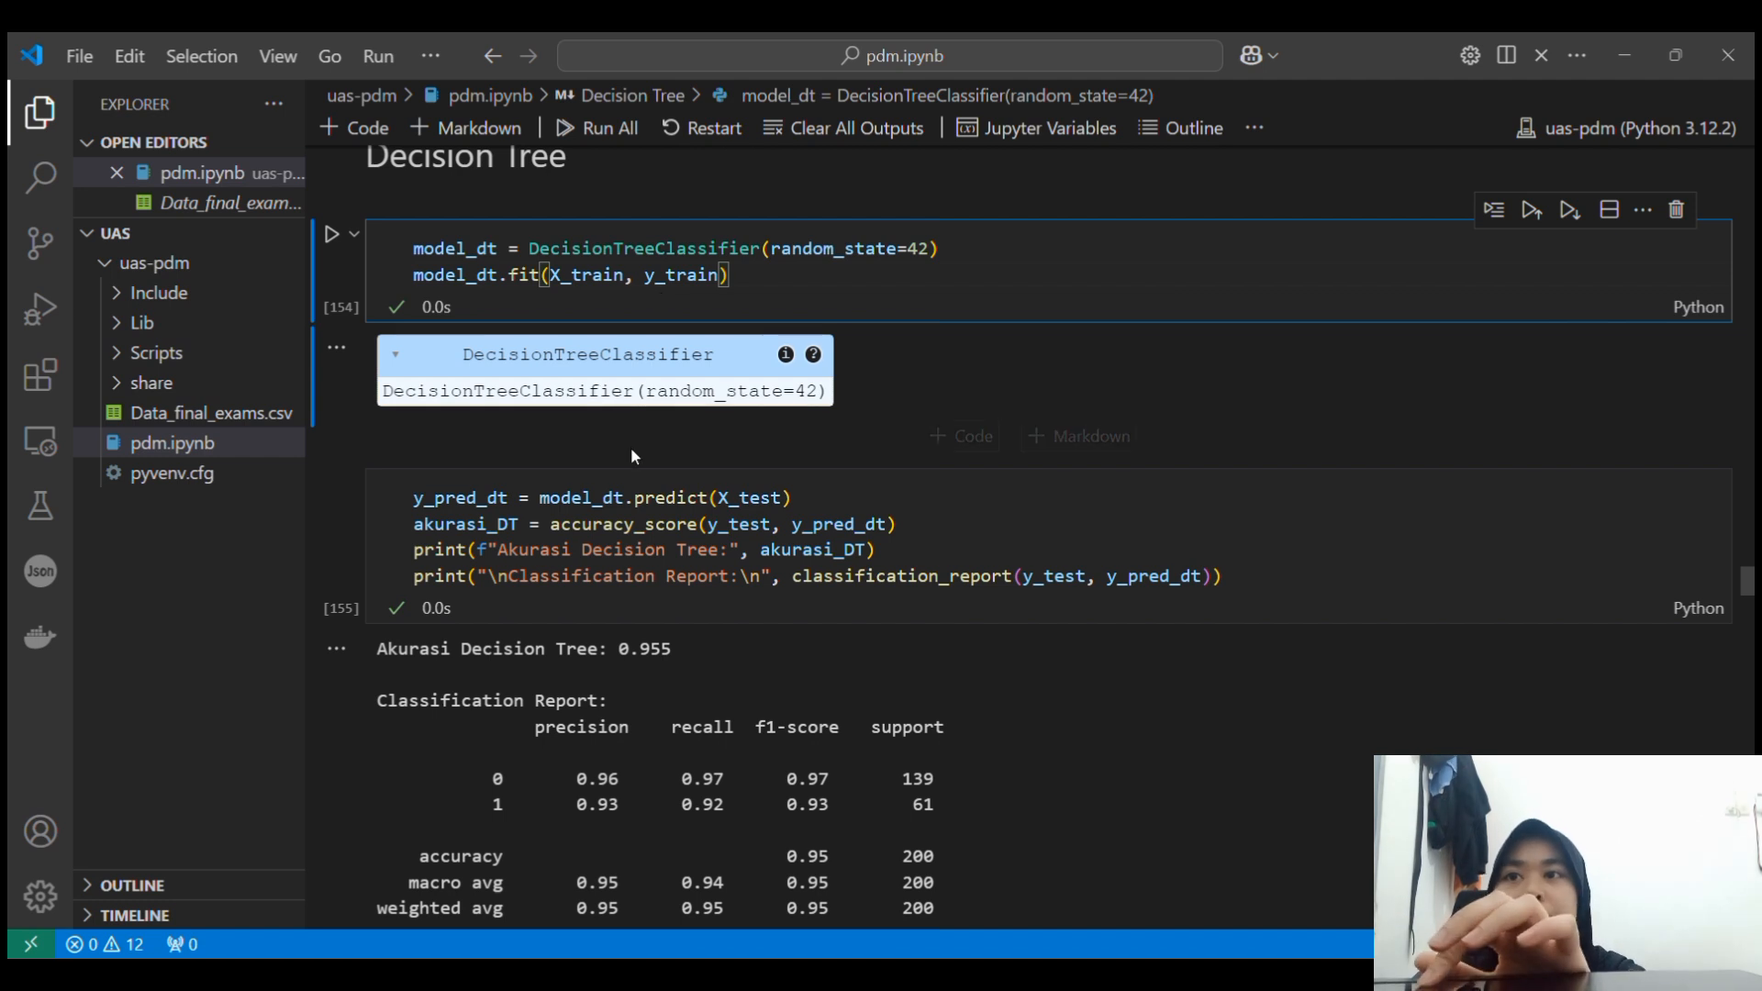
mouse_move(679, 500)
Inspect the Decision Tree prediction cell and its accuracy and classification report output.
scroll(700, 514, down, 1)
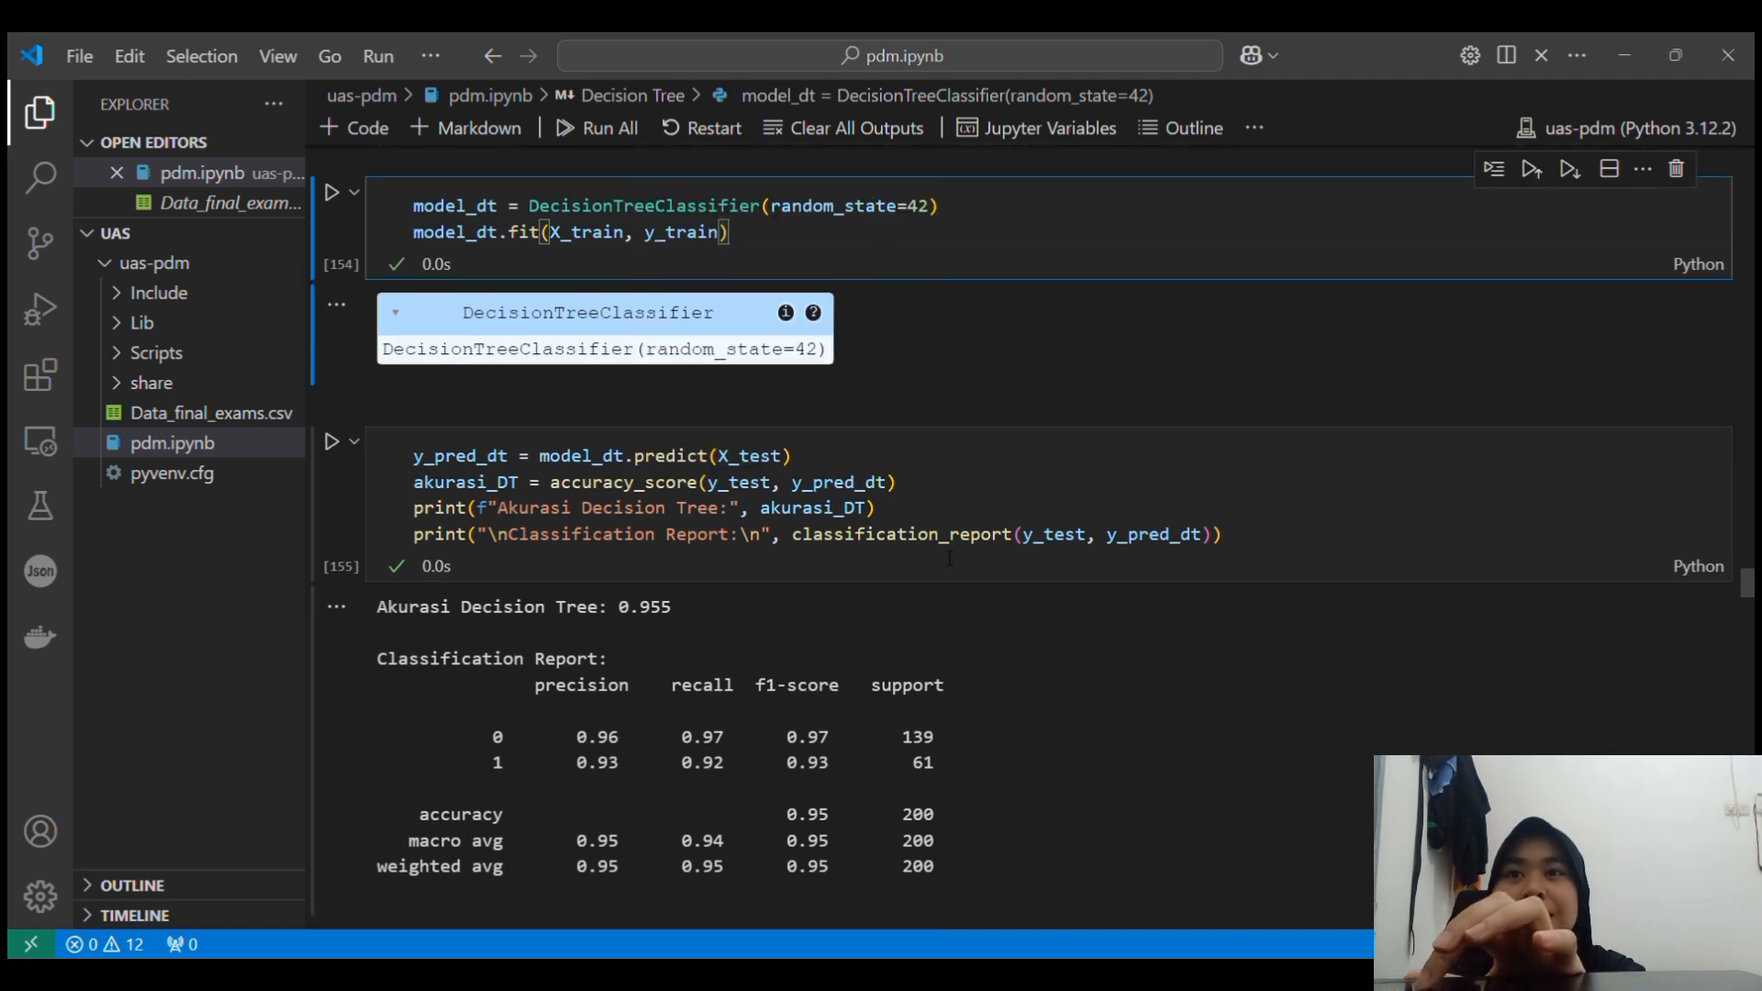
scroll(679, 530, down, 1)
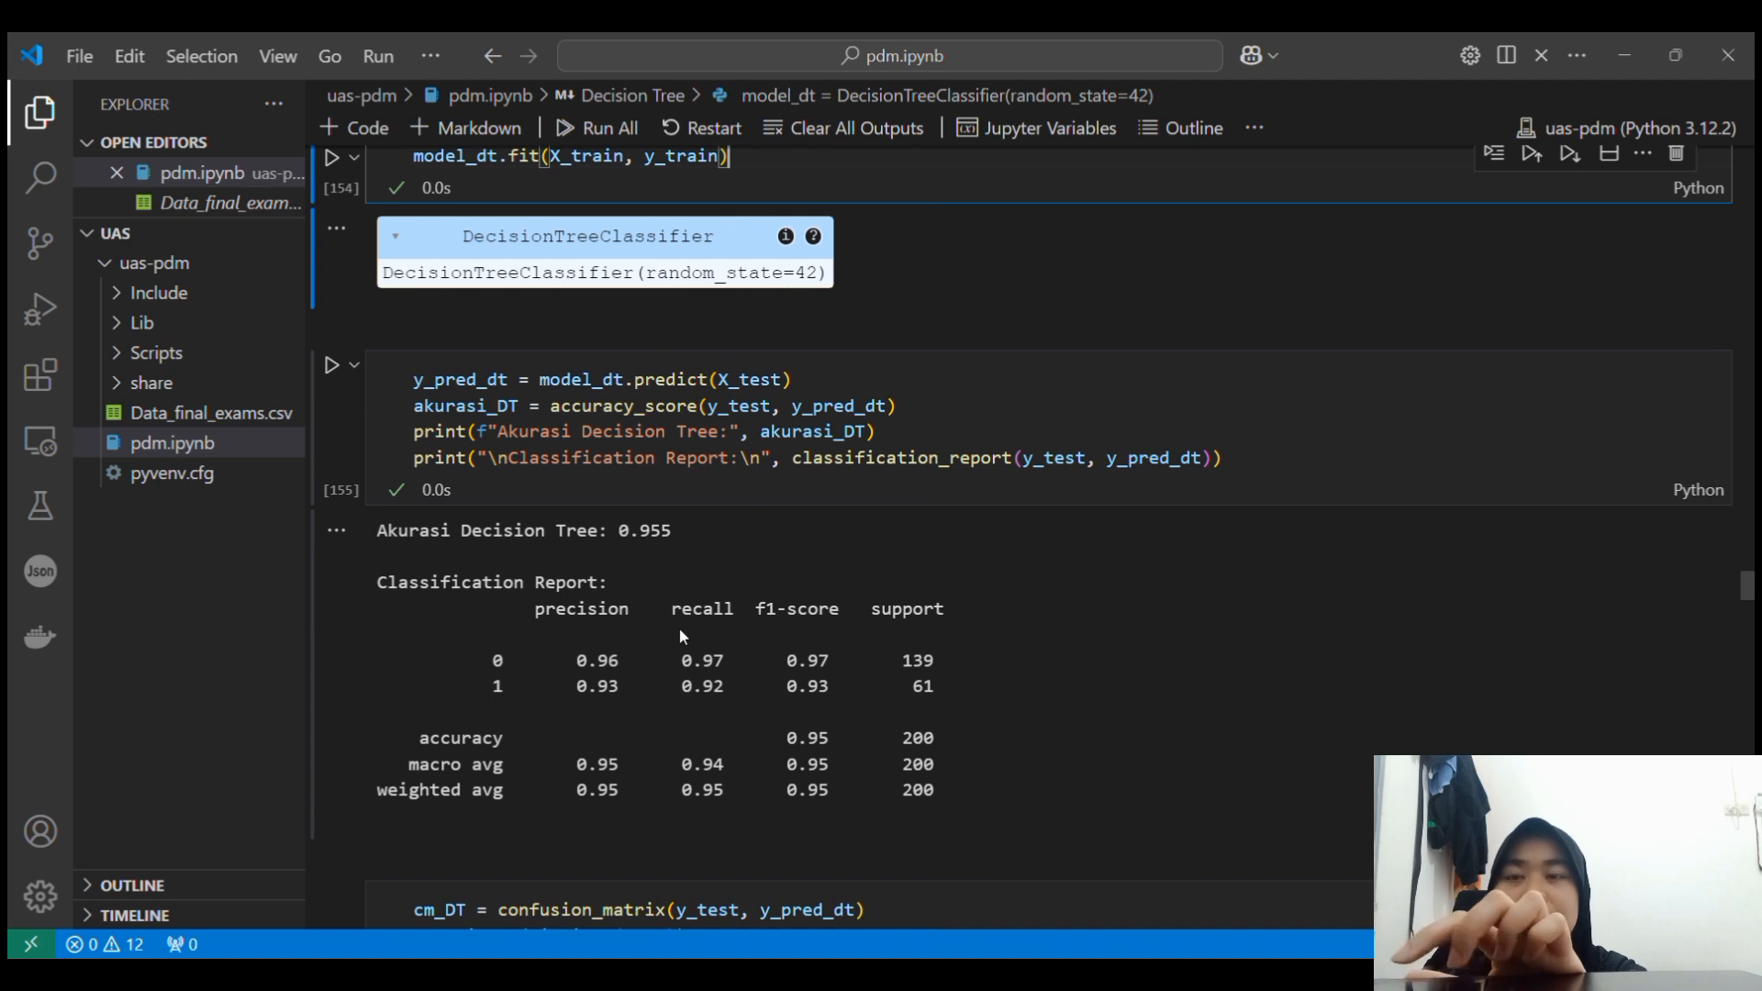
scroll(681, 635, down, 1)
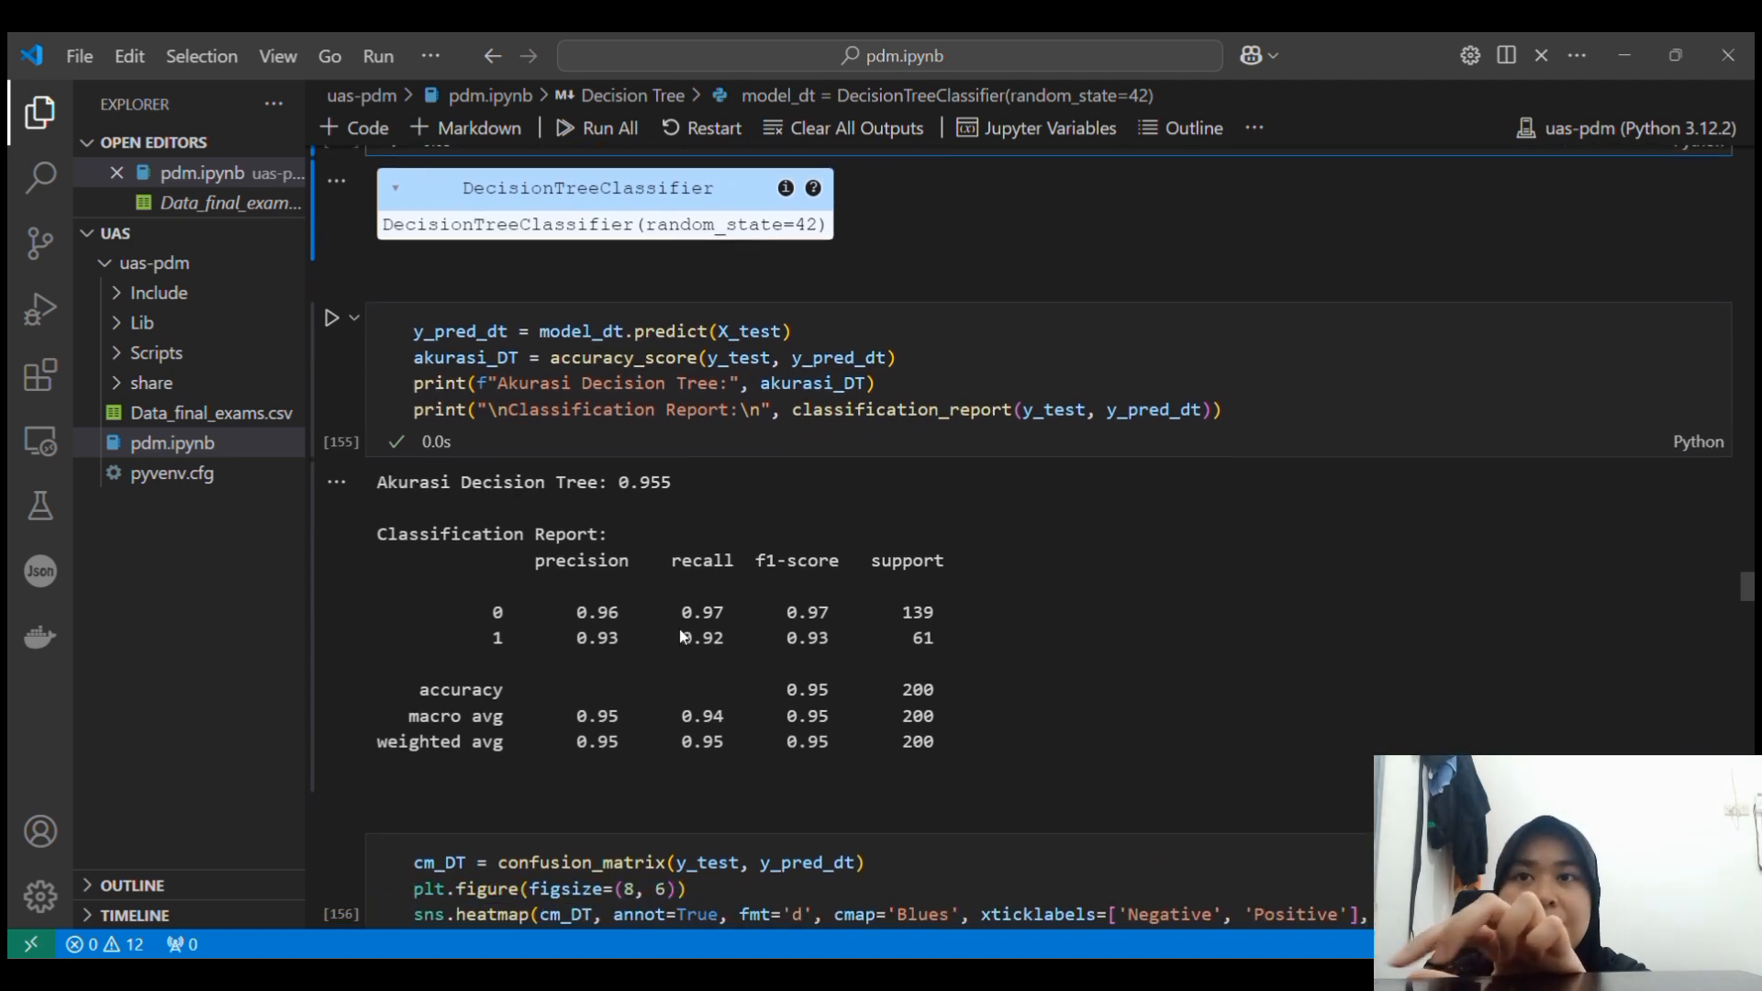
Examine the Decision Tree confusion matrix code and all four quadrants of its heatmap of true against predicted labels.
scroll(827, 665, down, 3)
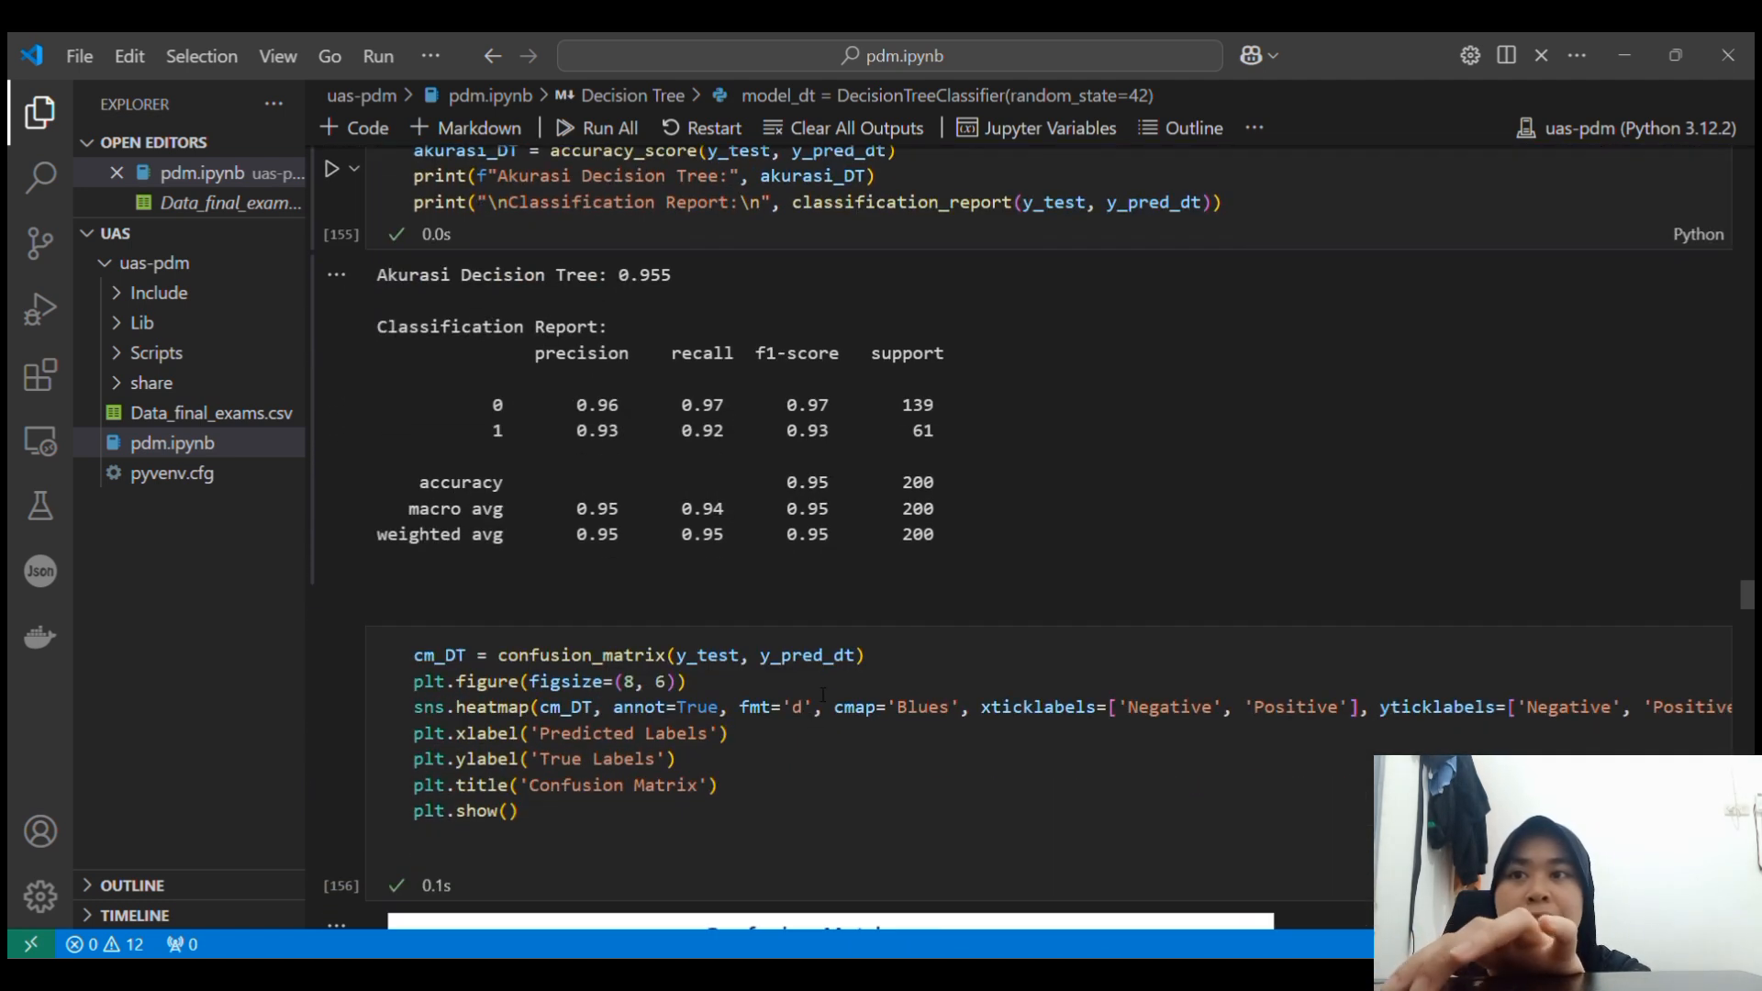
scroll(823, 695, down, 6)
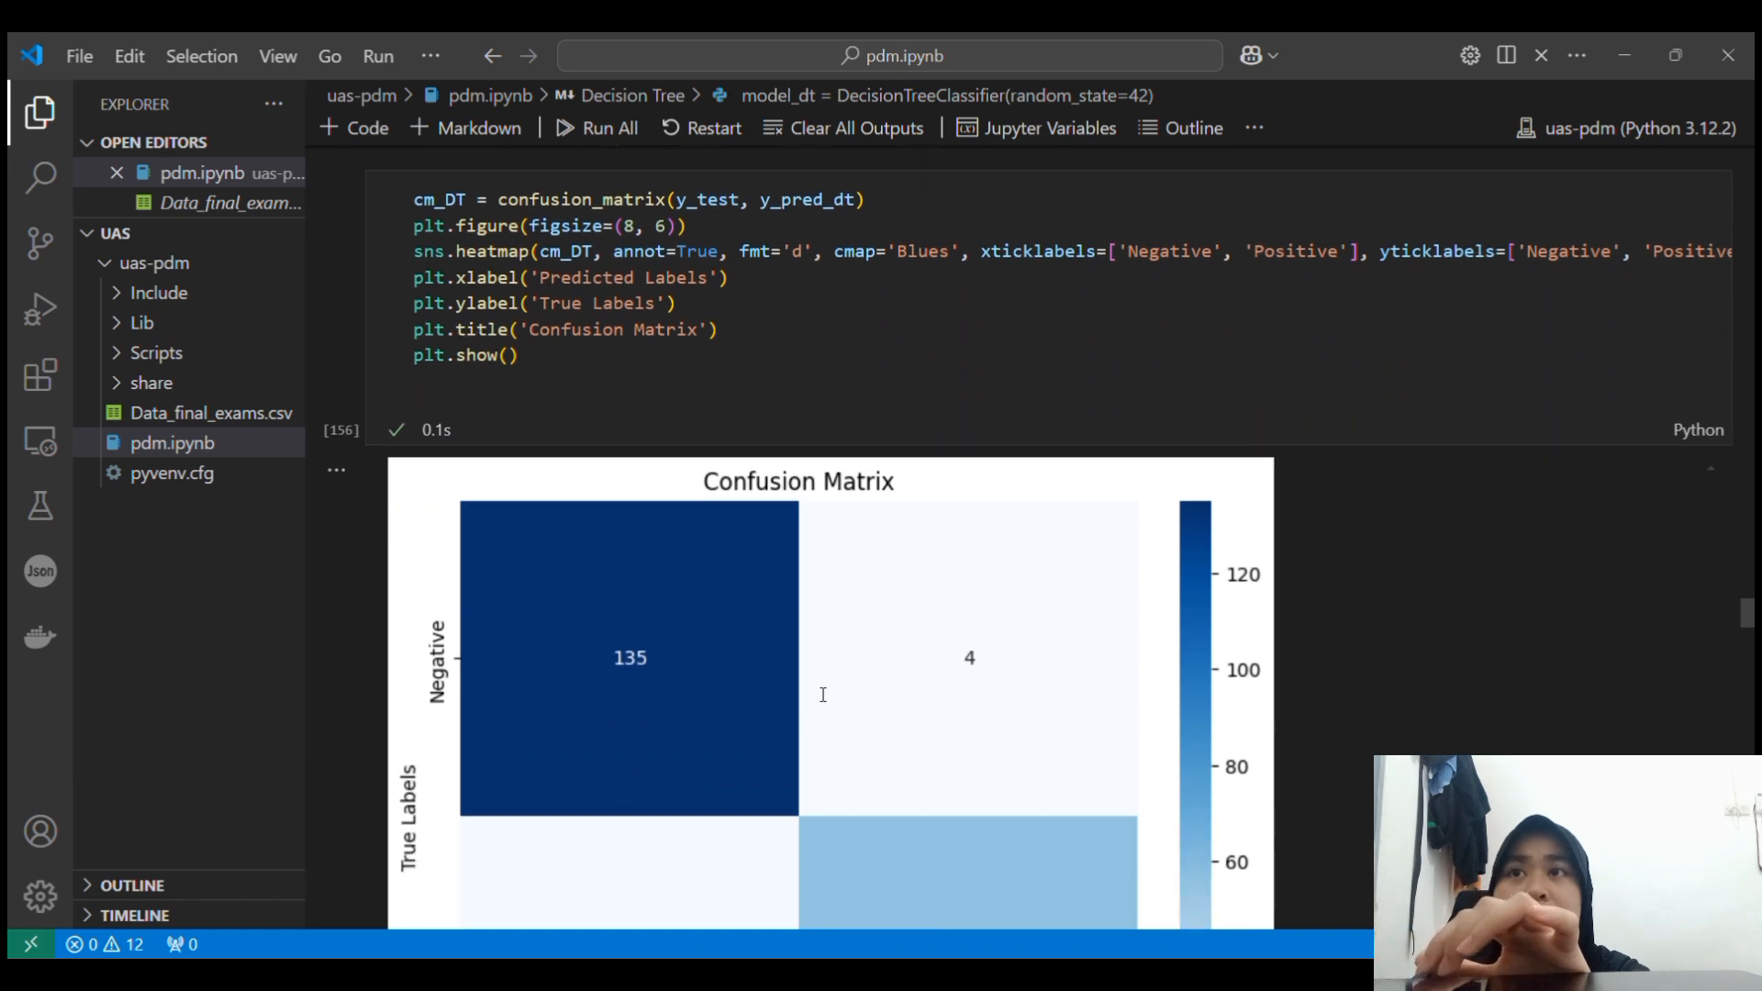
scroll(823, 695, down, 4)
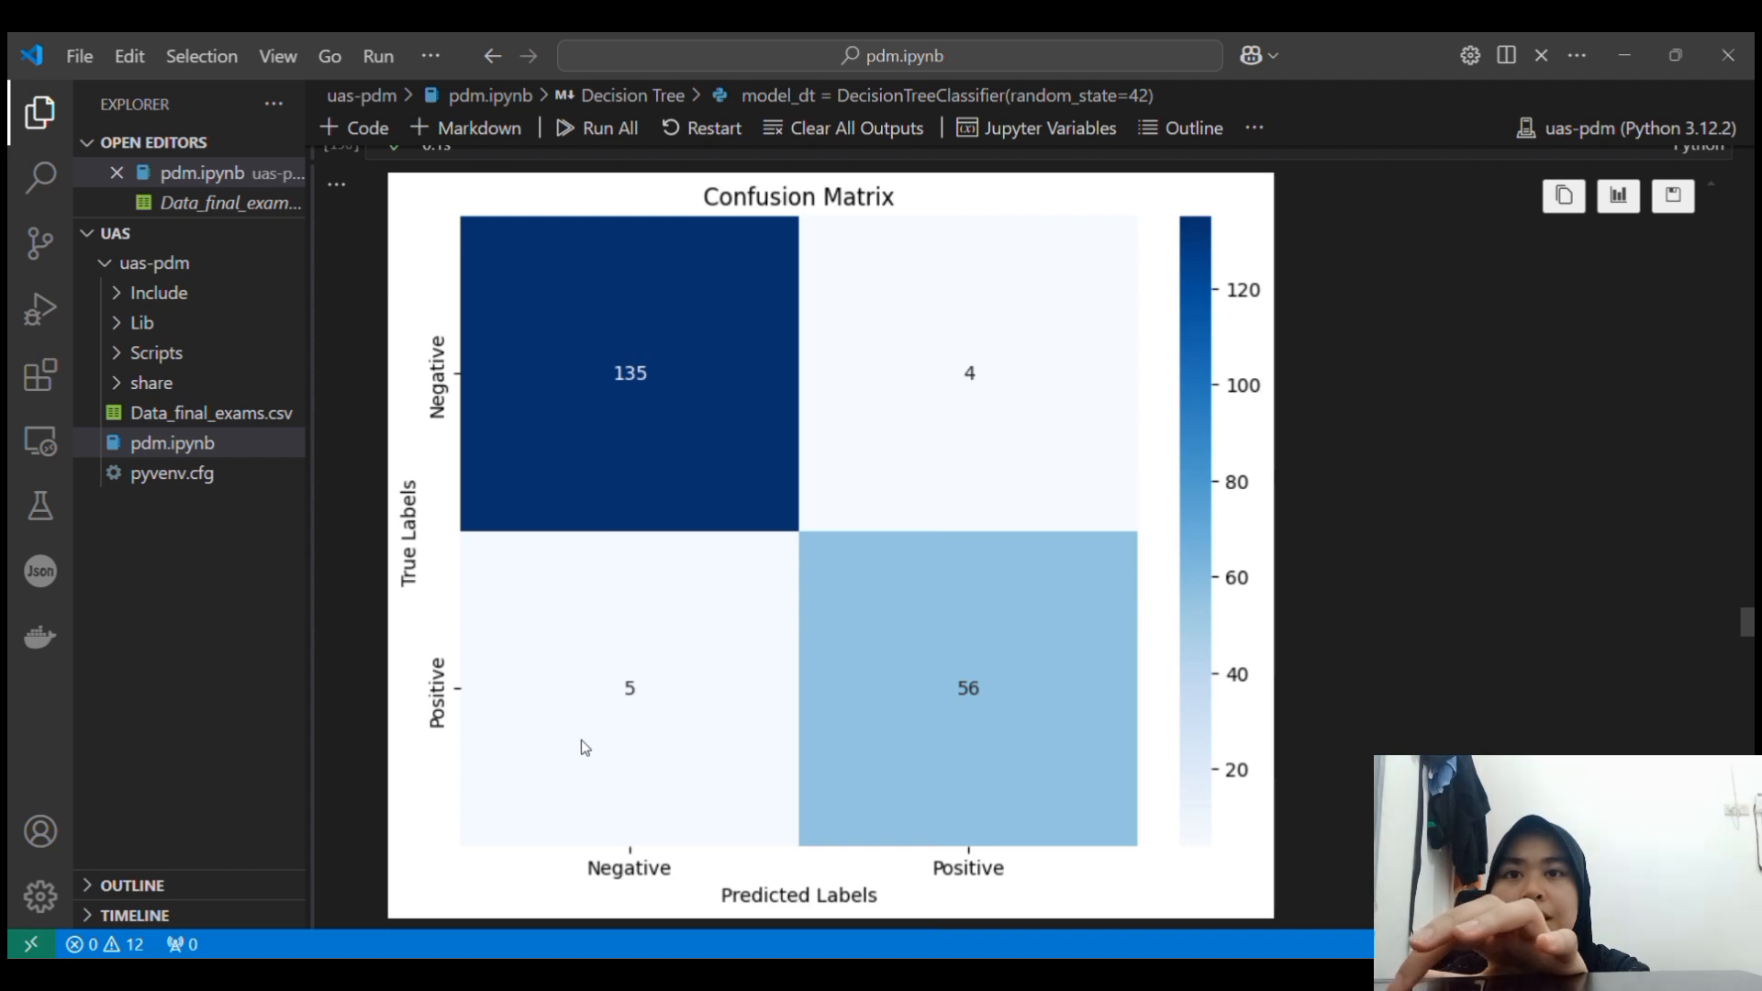
scroll(889, 765, down, 1)
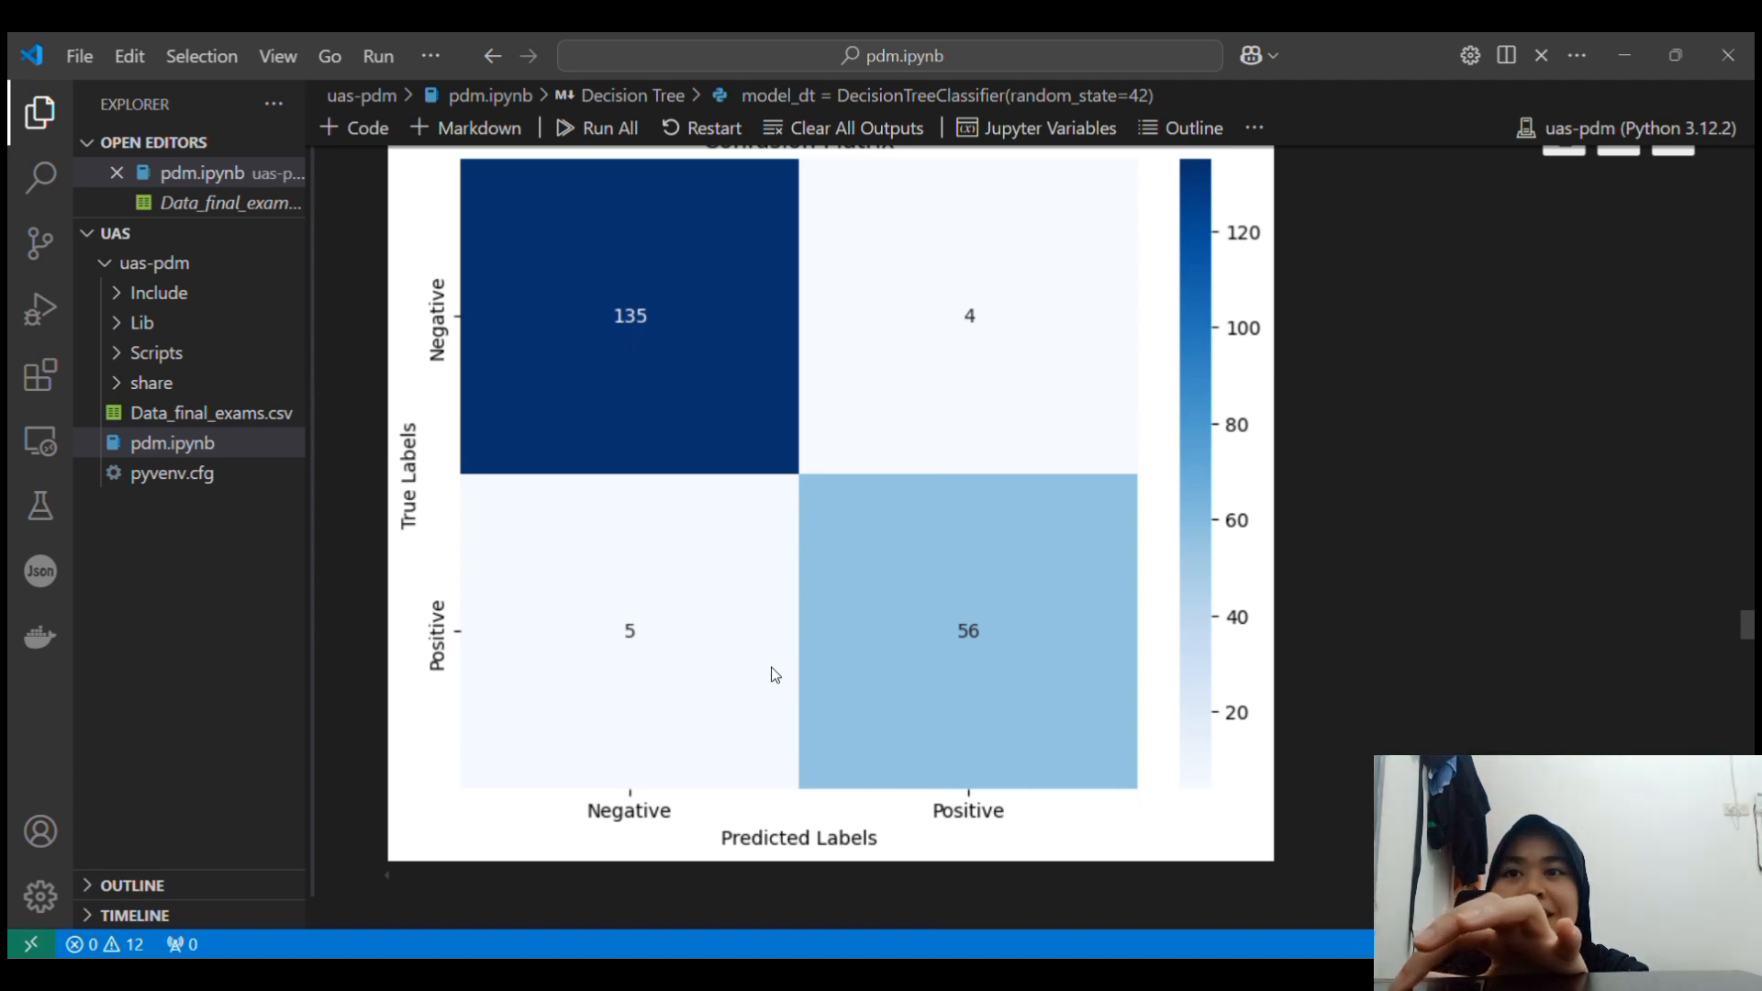
Study the plot_tree code for model_dt with max_depth=4 and follow the decision tree diagram from its root node down to the lowest branches.
scroll(739, 707, down, 7)
scroll(743, 716, down, 2)
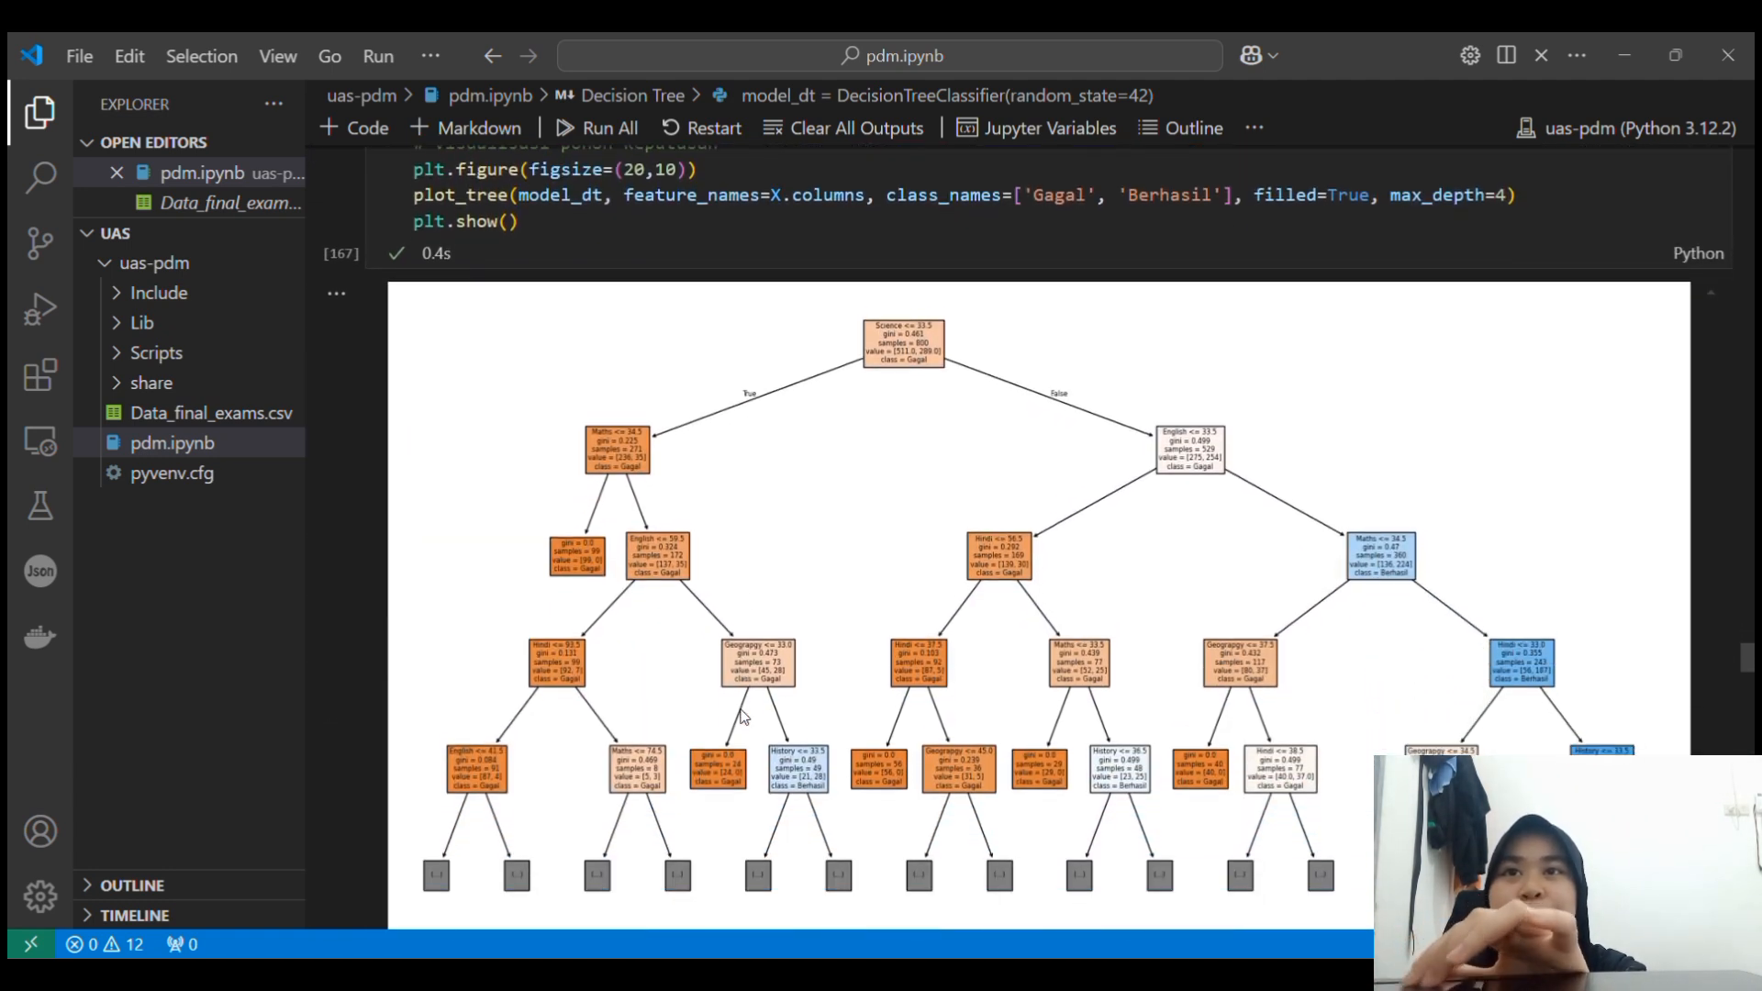
scroll(744, 715, down, 1)
scroll(963, 286, up, 1)
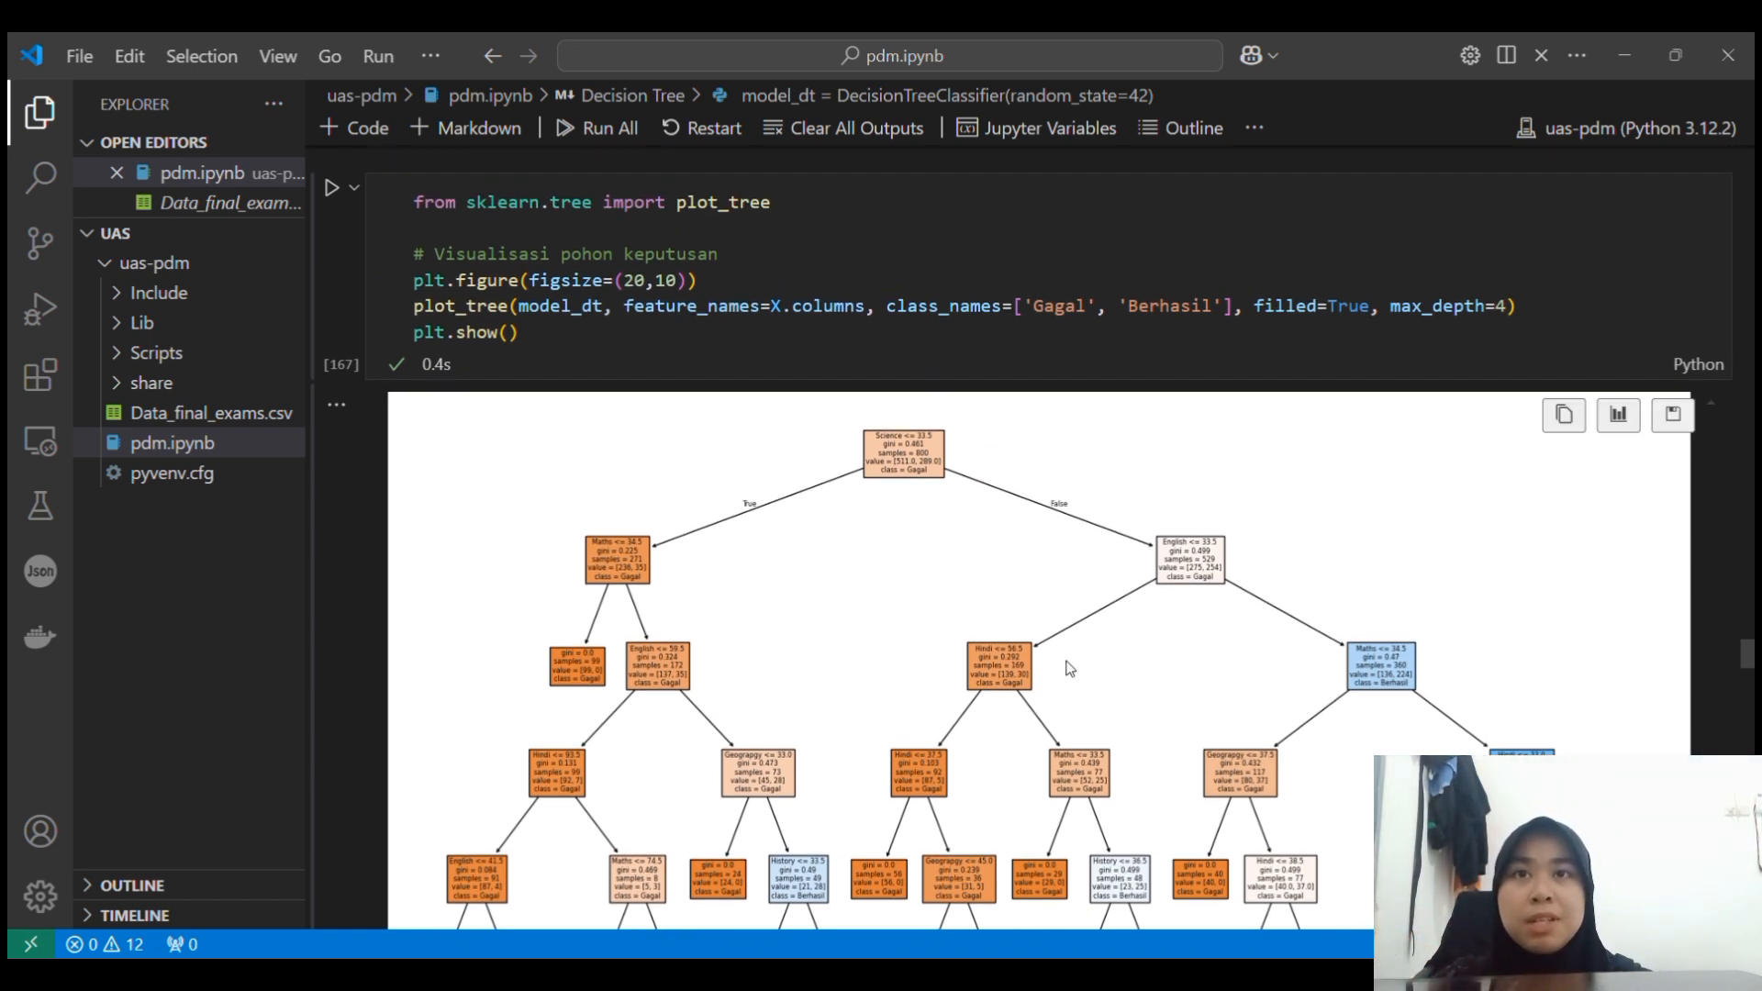
scroll(895, 450, up, 6)
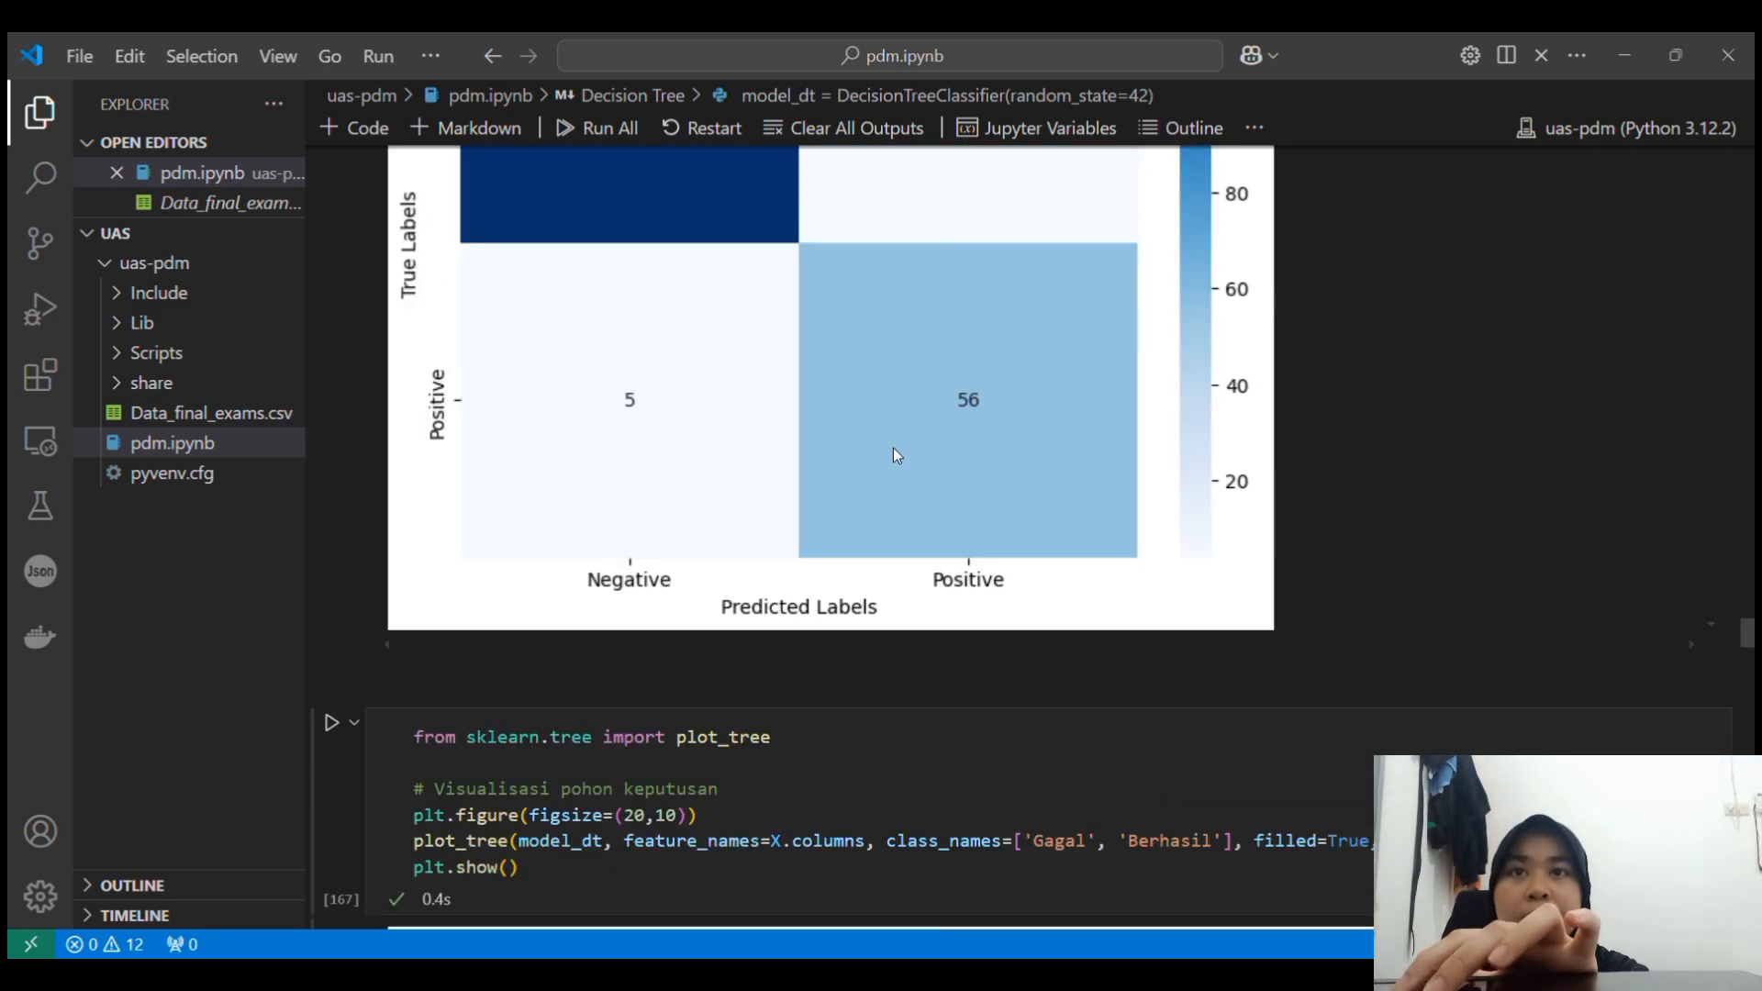
scroll(897, 454, down, 5)
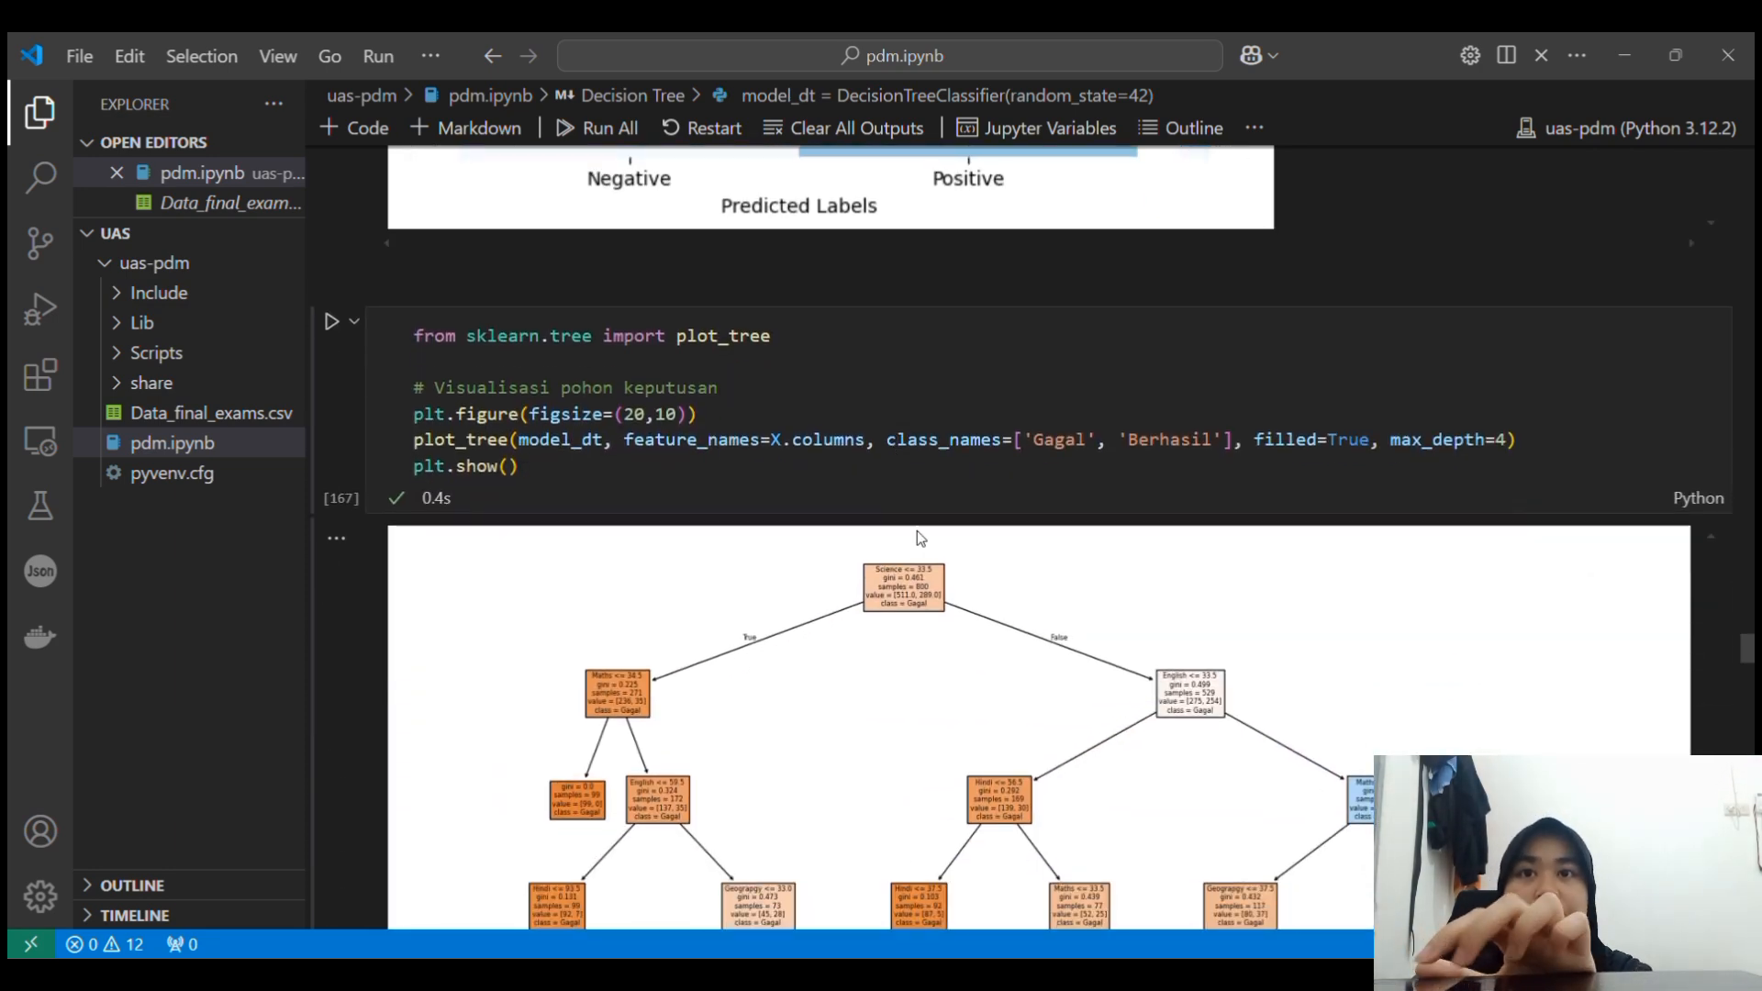
scroll(939, 642, down, 1)
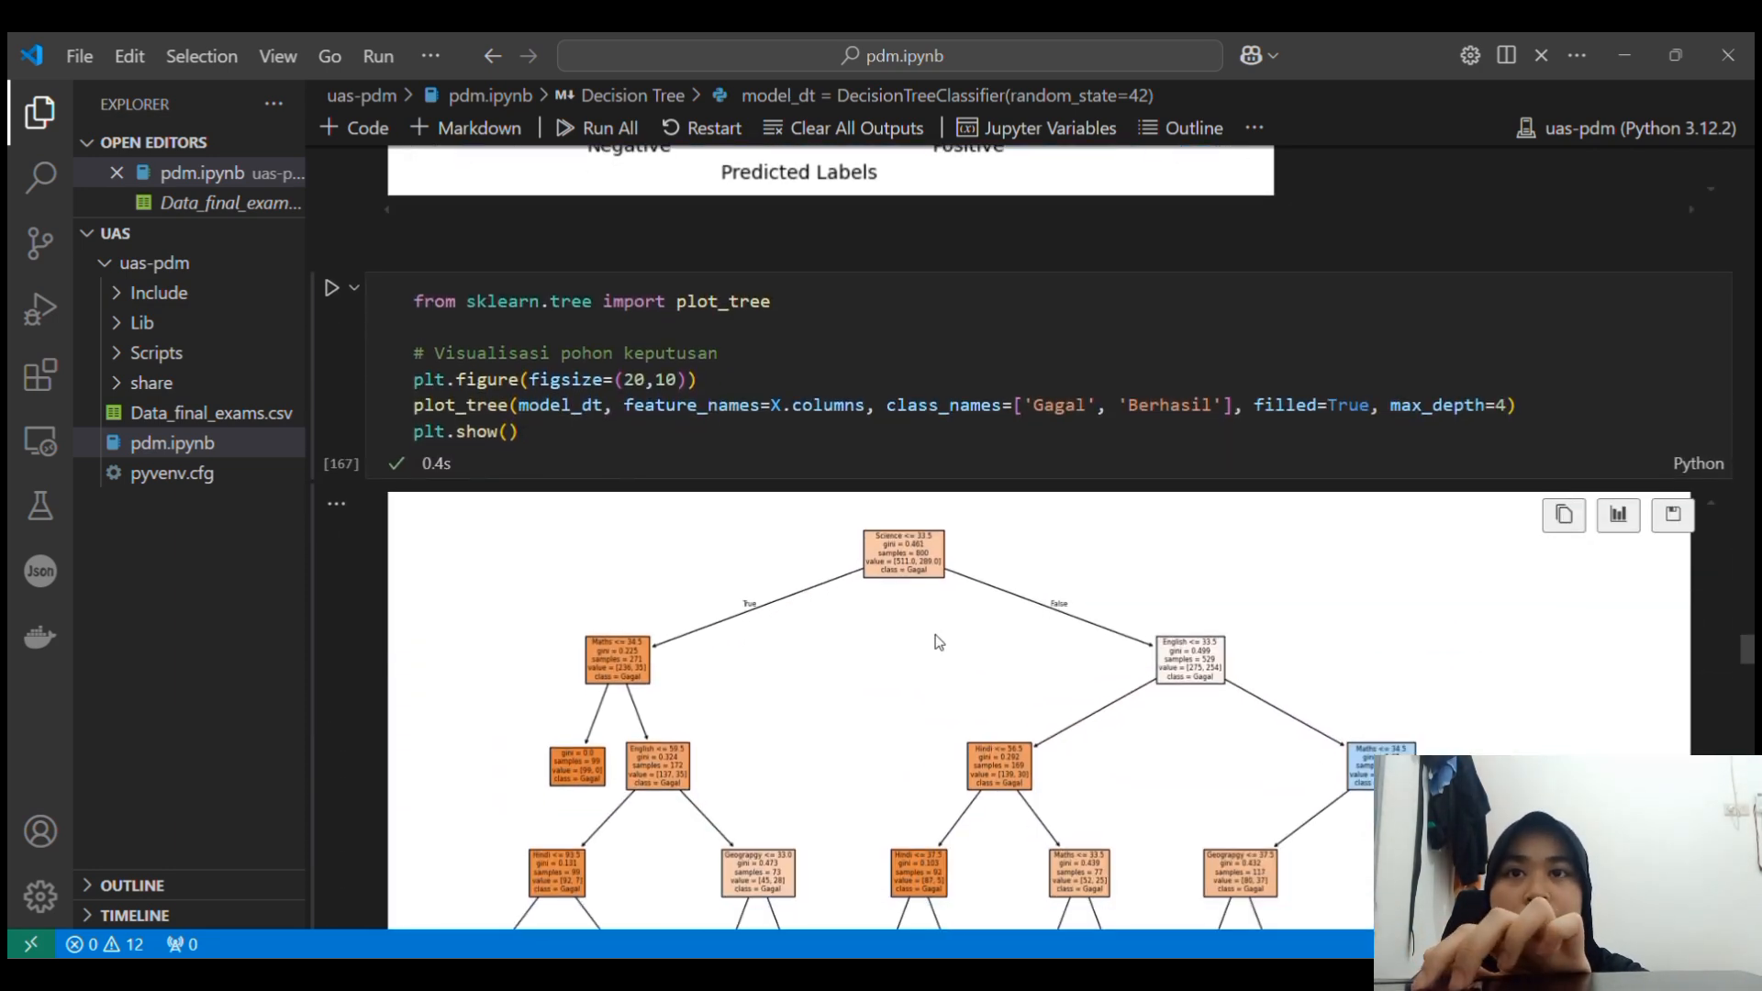
scroll(939, 642, down, 1)
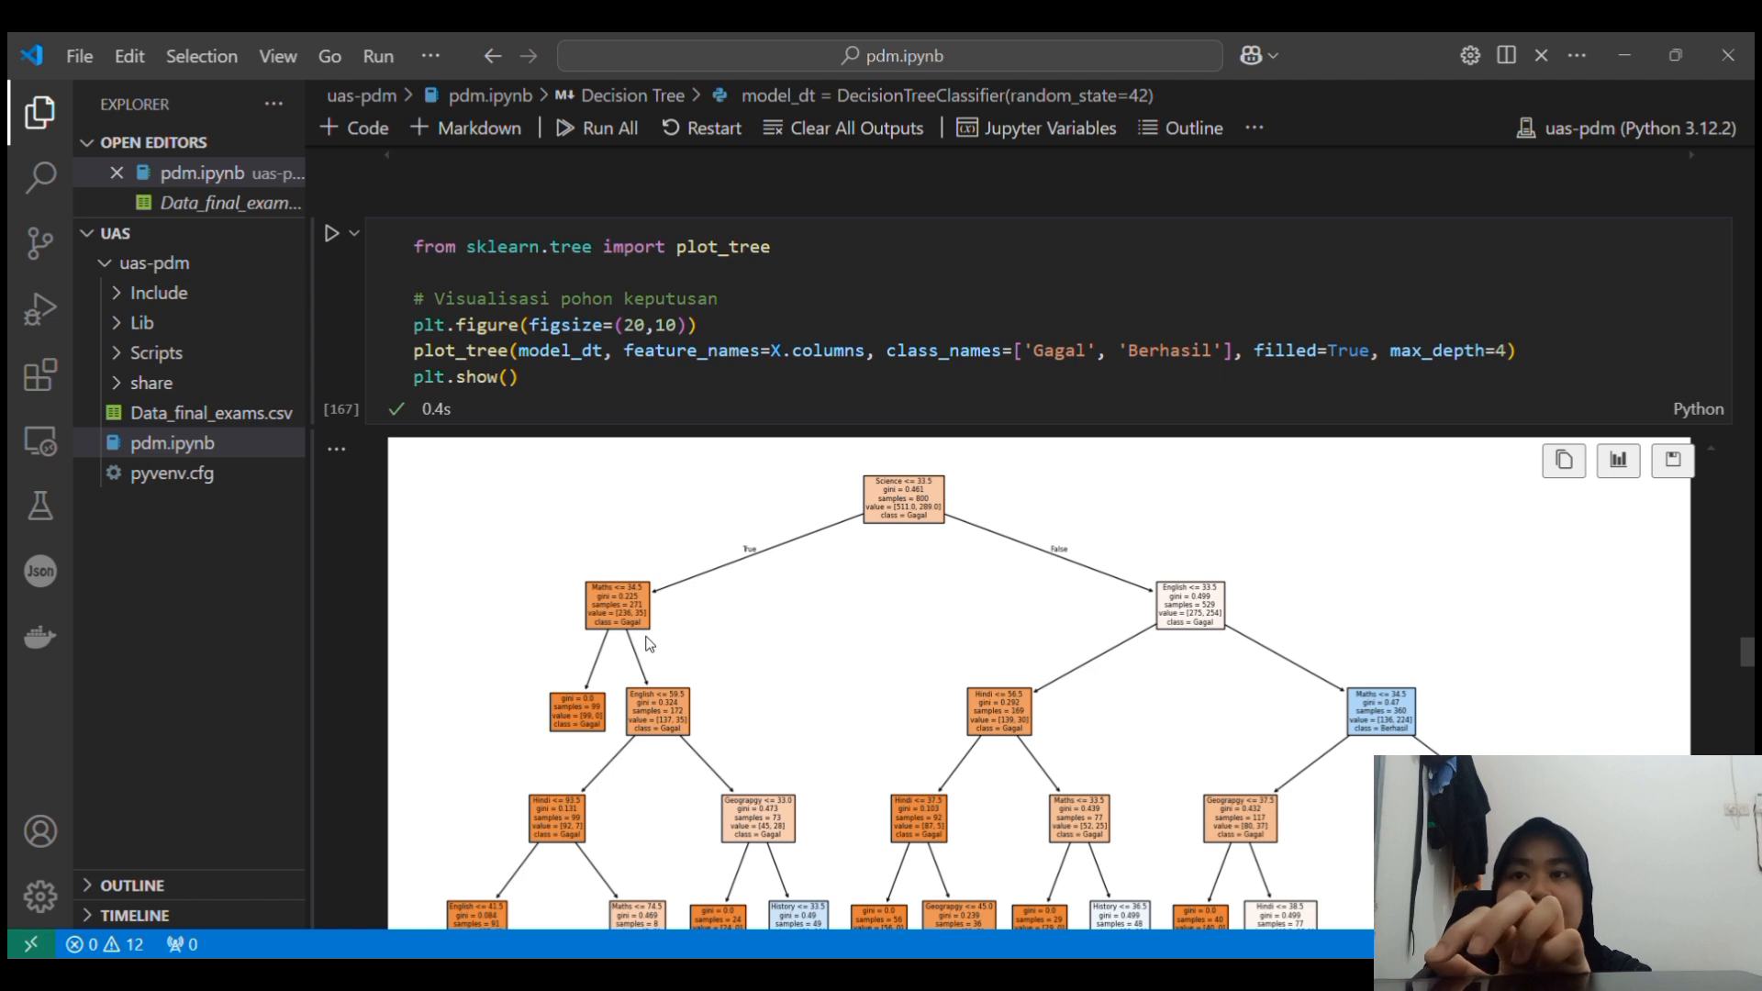
scroll(1170, 652, down, 5)
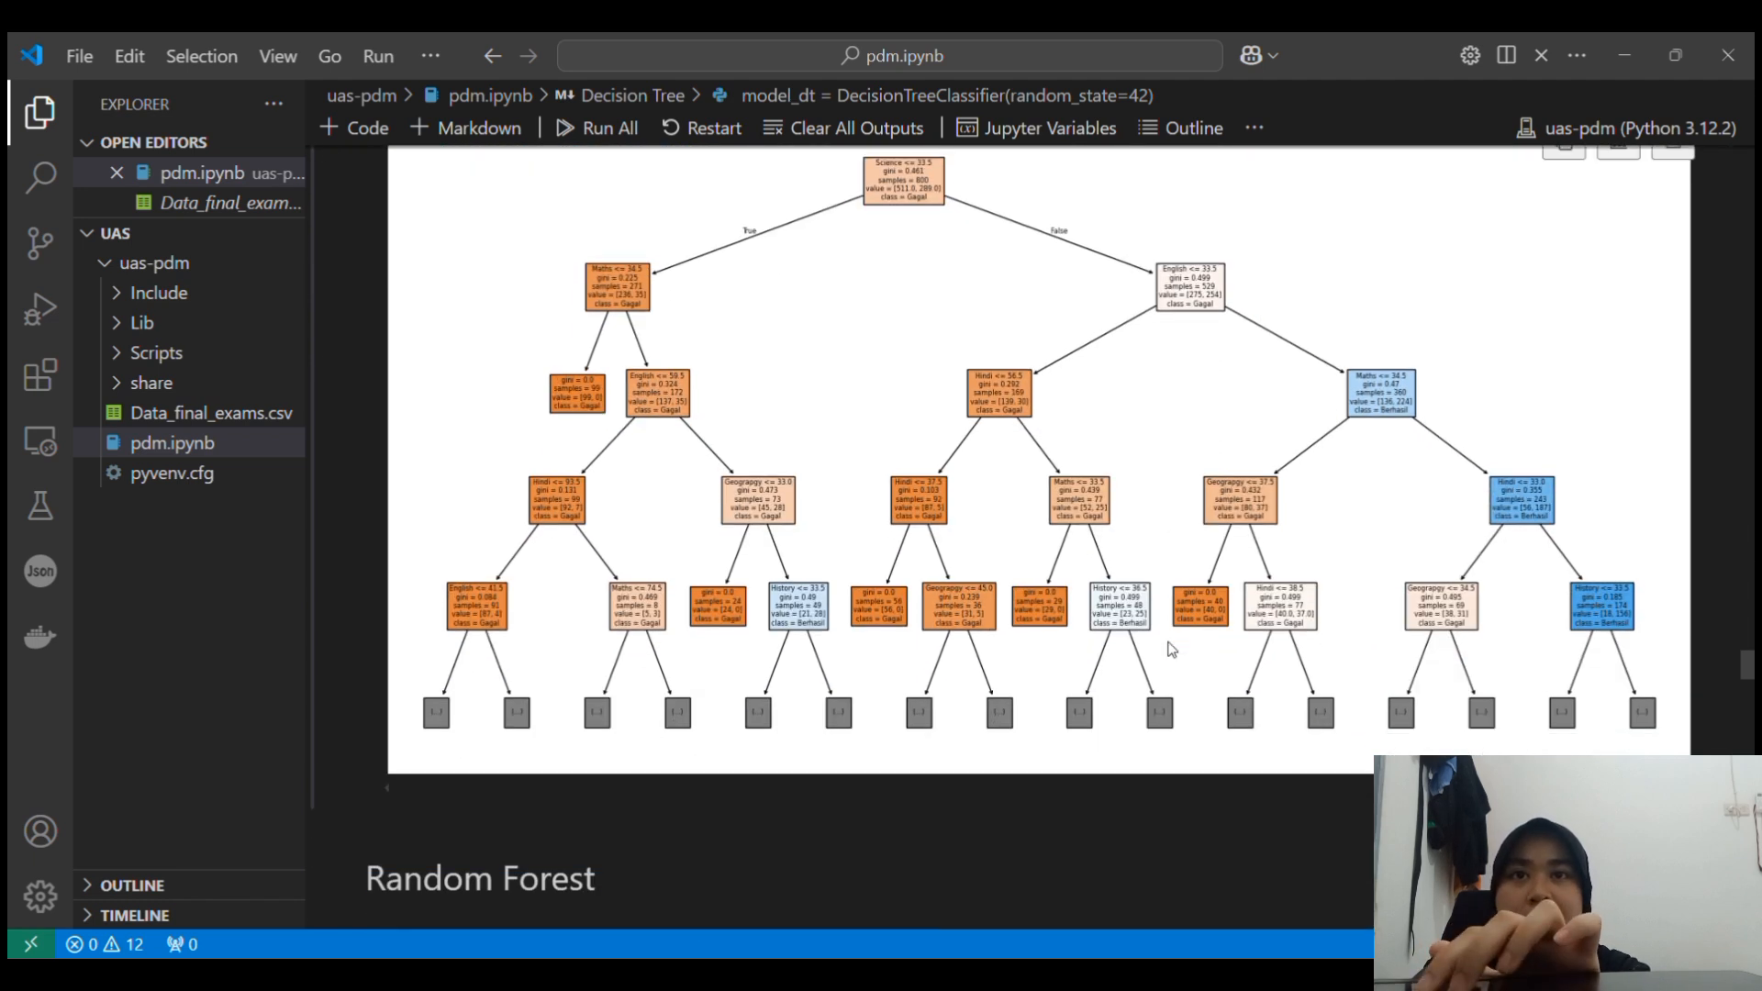
scroll(1171, 690, down, 2)
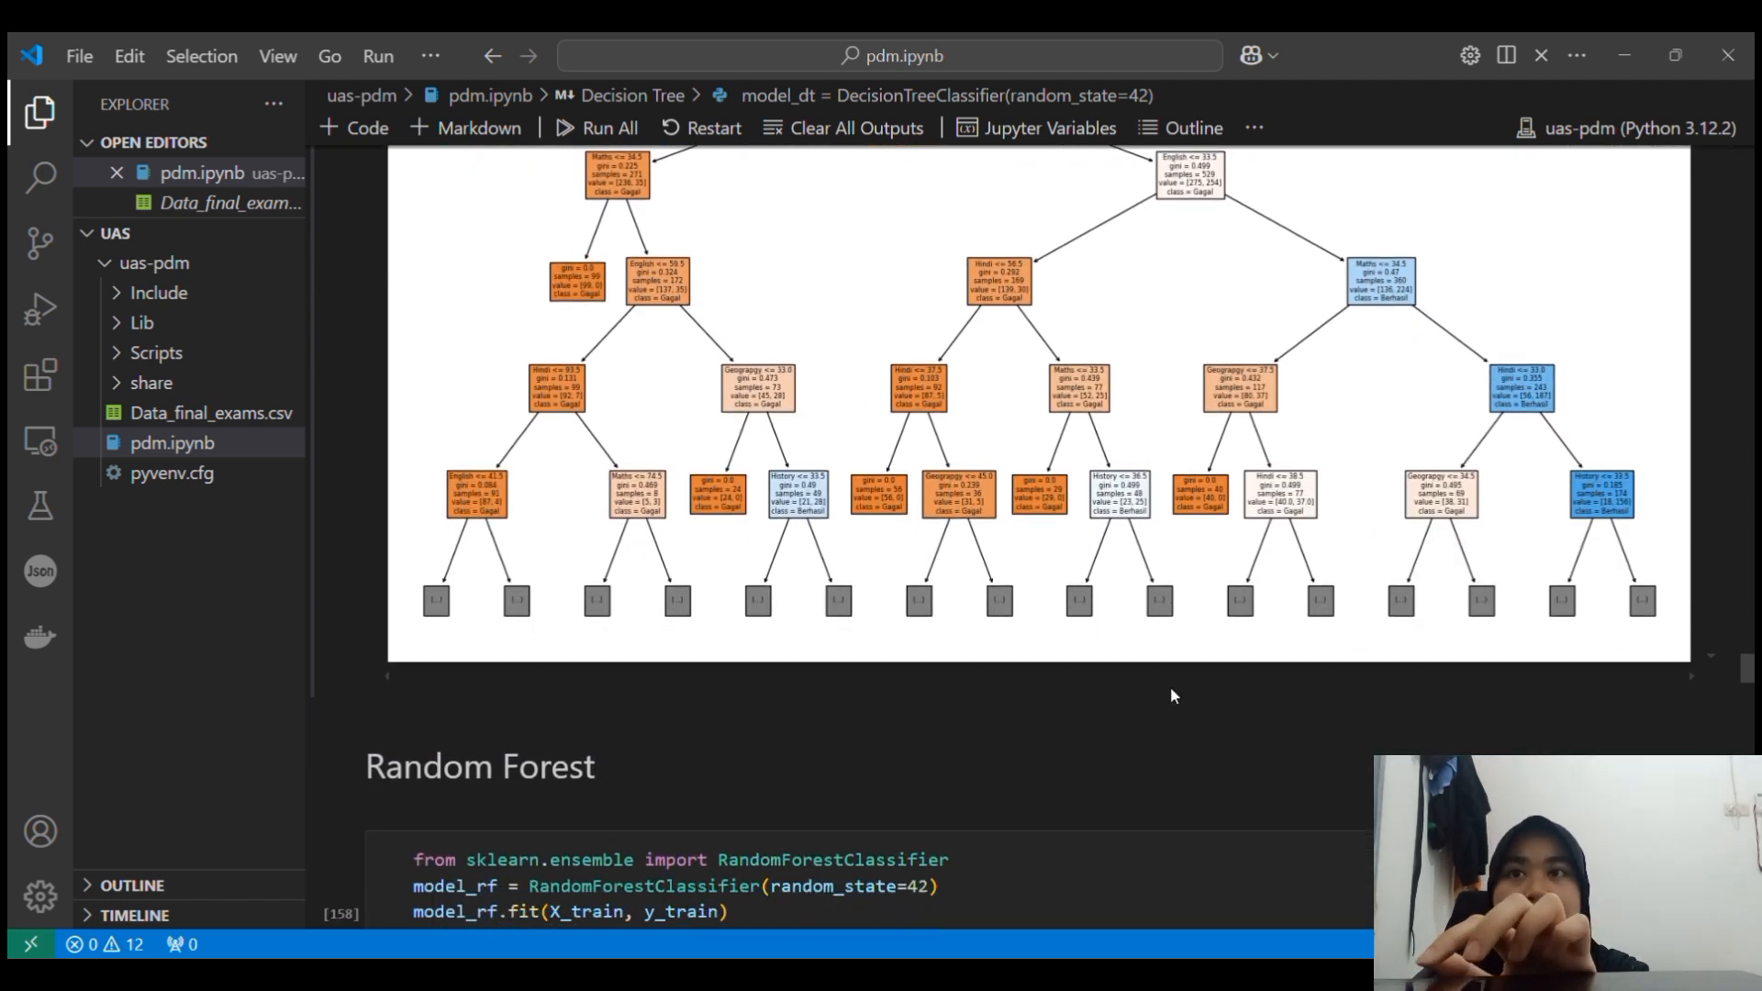
Go to the Random Forest section and select the cell that fits RandomForestClassifier on X_train and y_train.
scroll(1171, 690, down, 5)
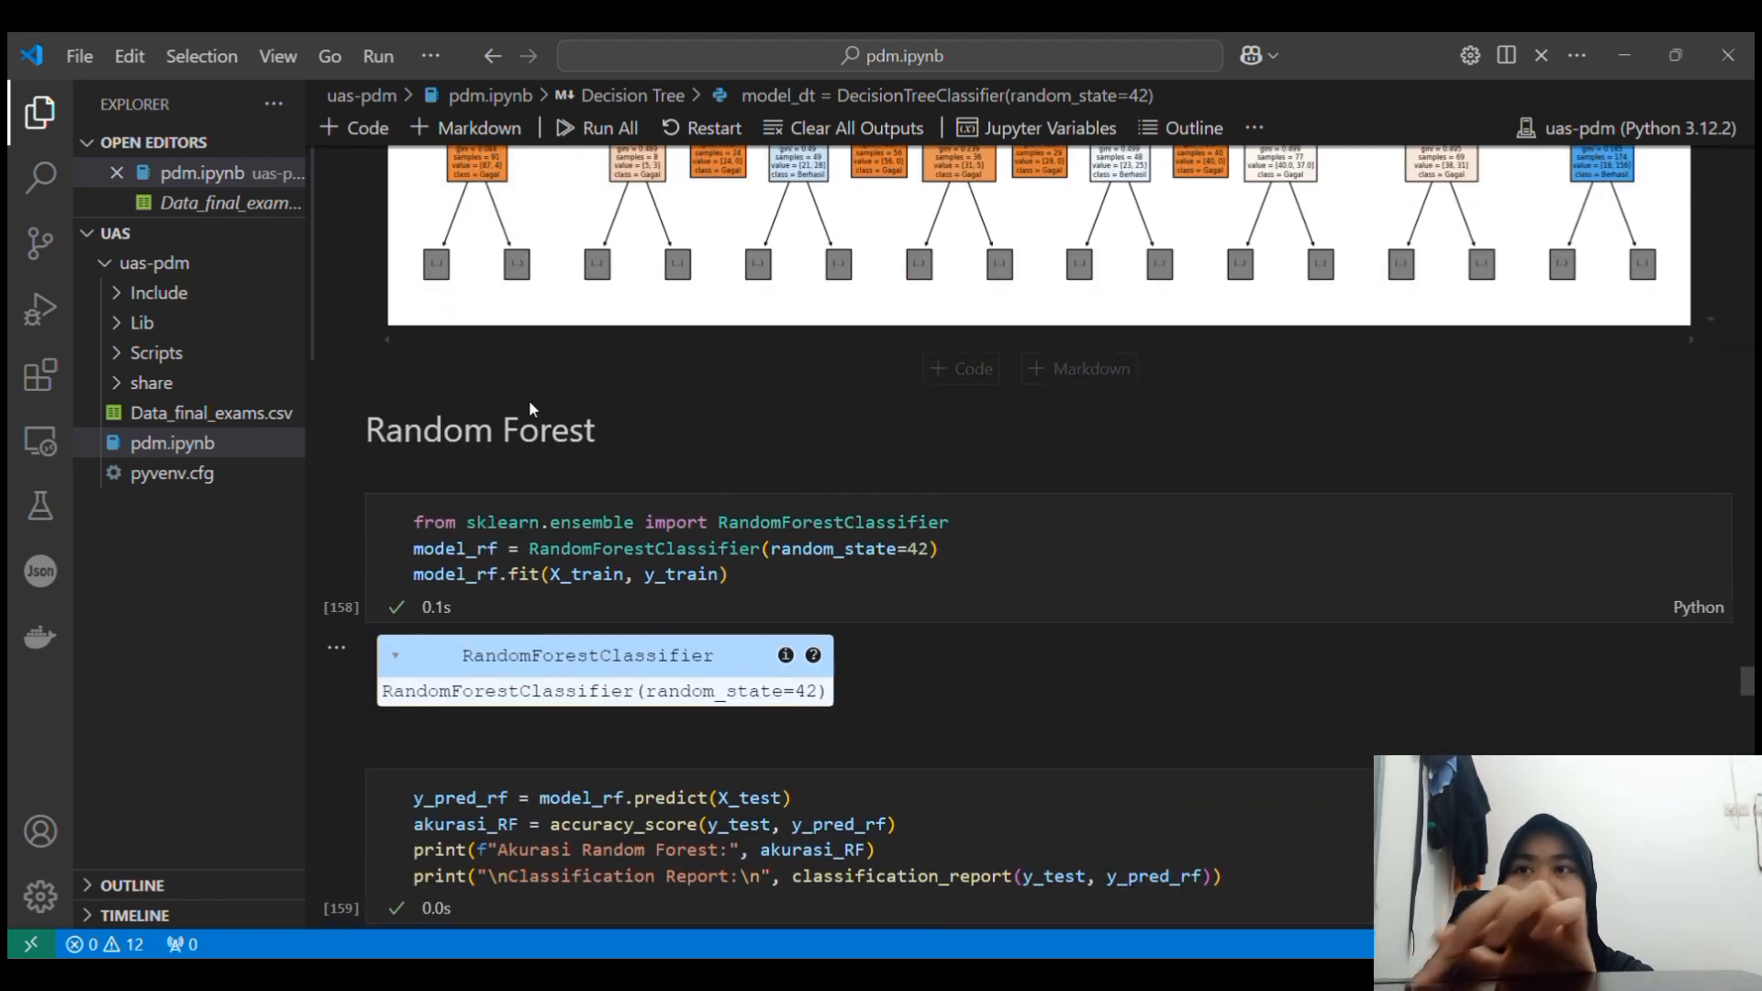
scroll(718, 576, down, 2)
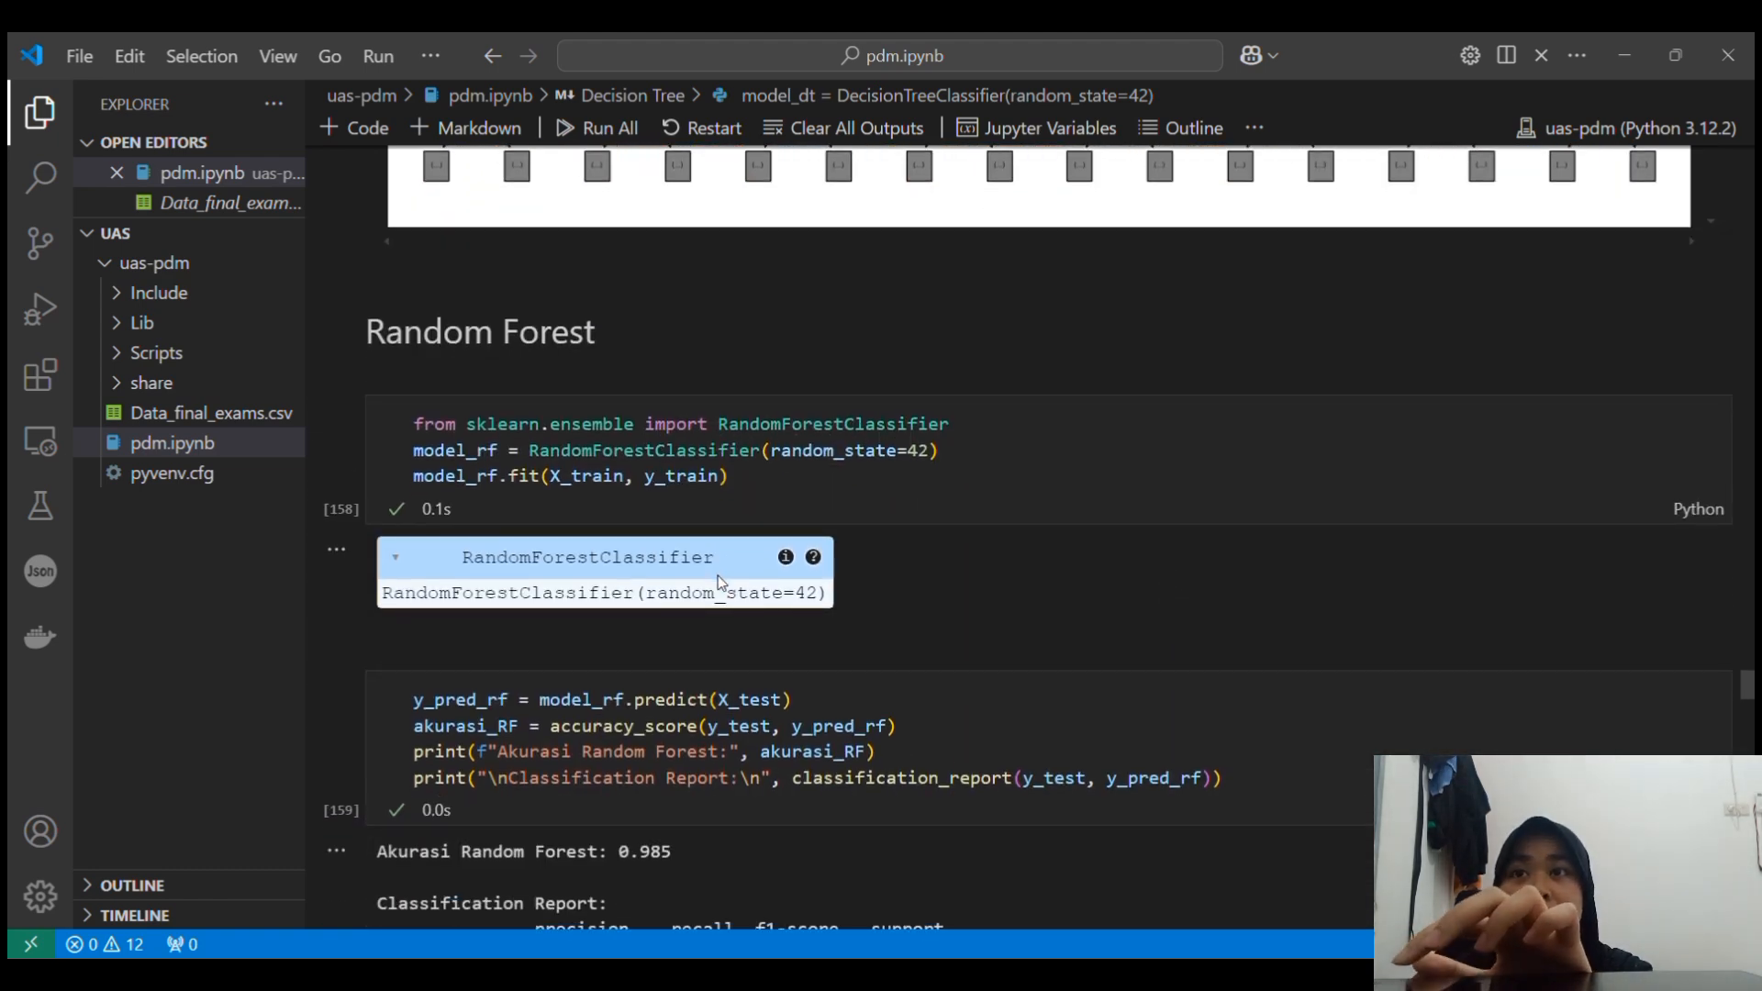
click(741, 489)
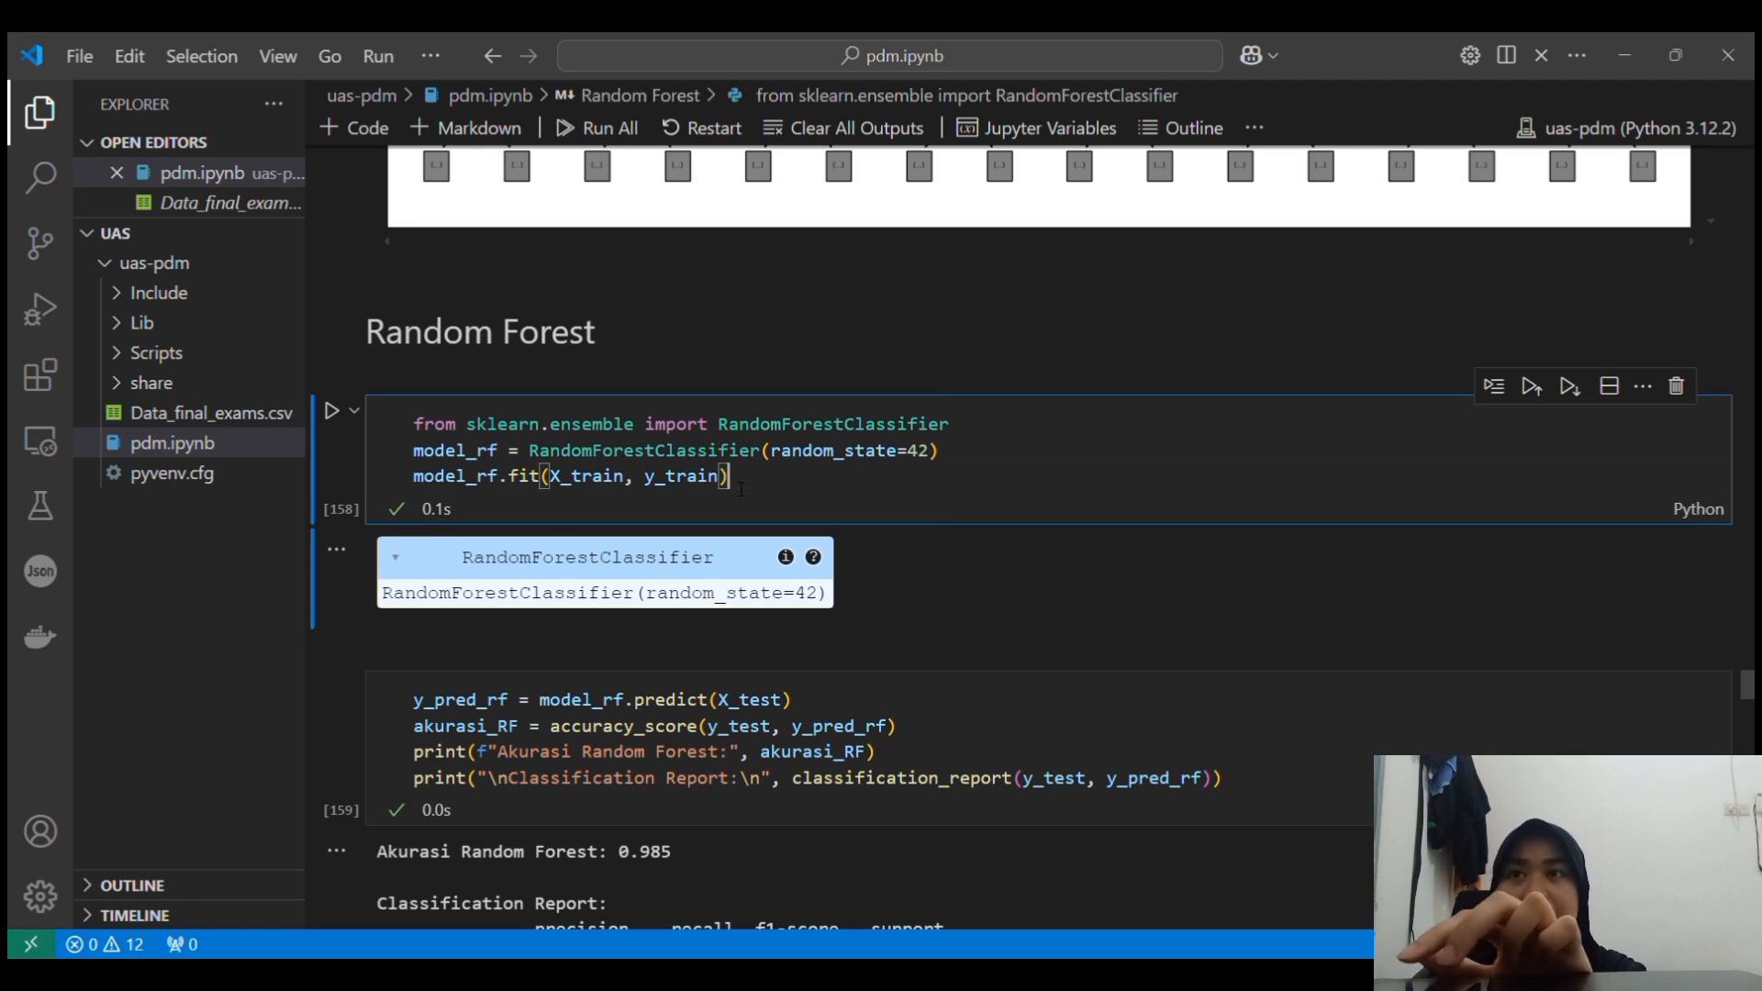
Inspect the Random Forest prediction cell and its accuracy and classification report output.
scroll(741, 489, down, 1)
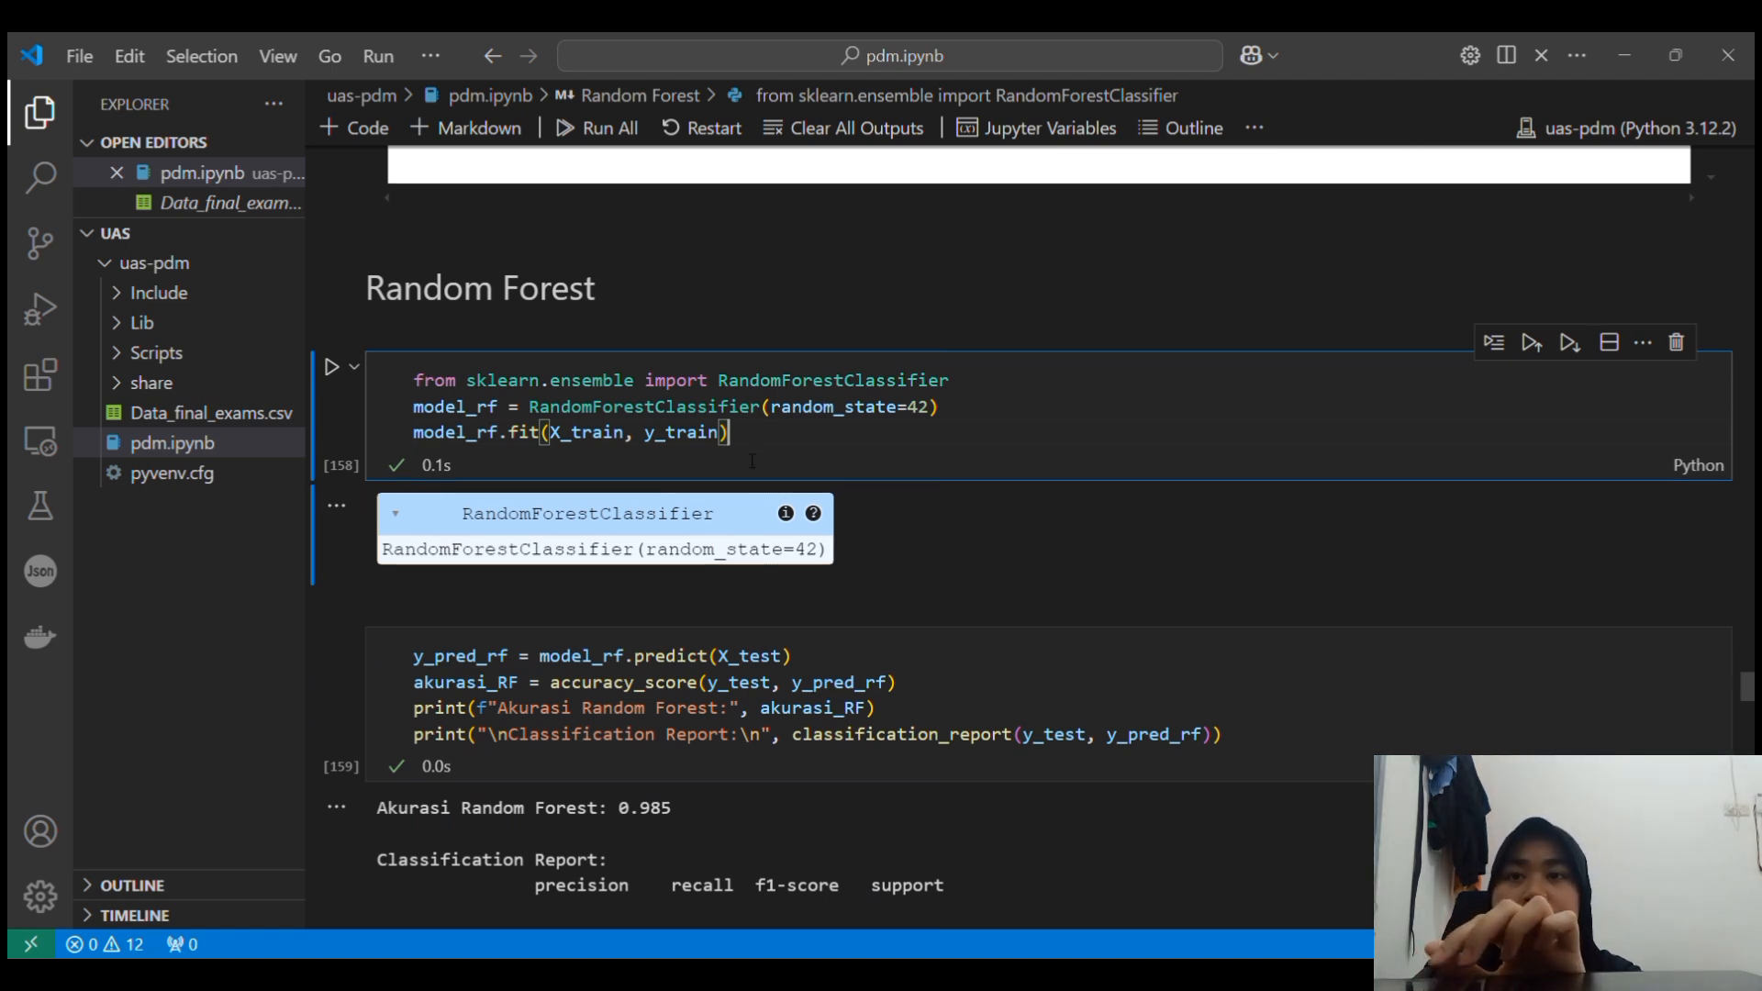
scroll(748, 459, down, 2)
scroll(745, 459, down, 1)
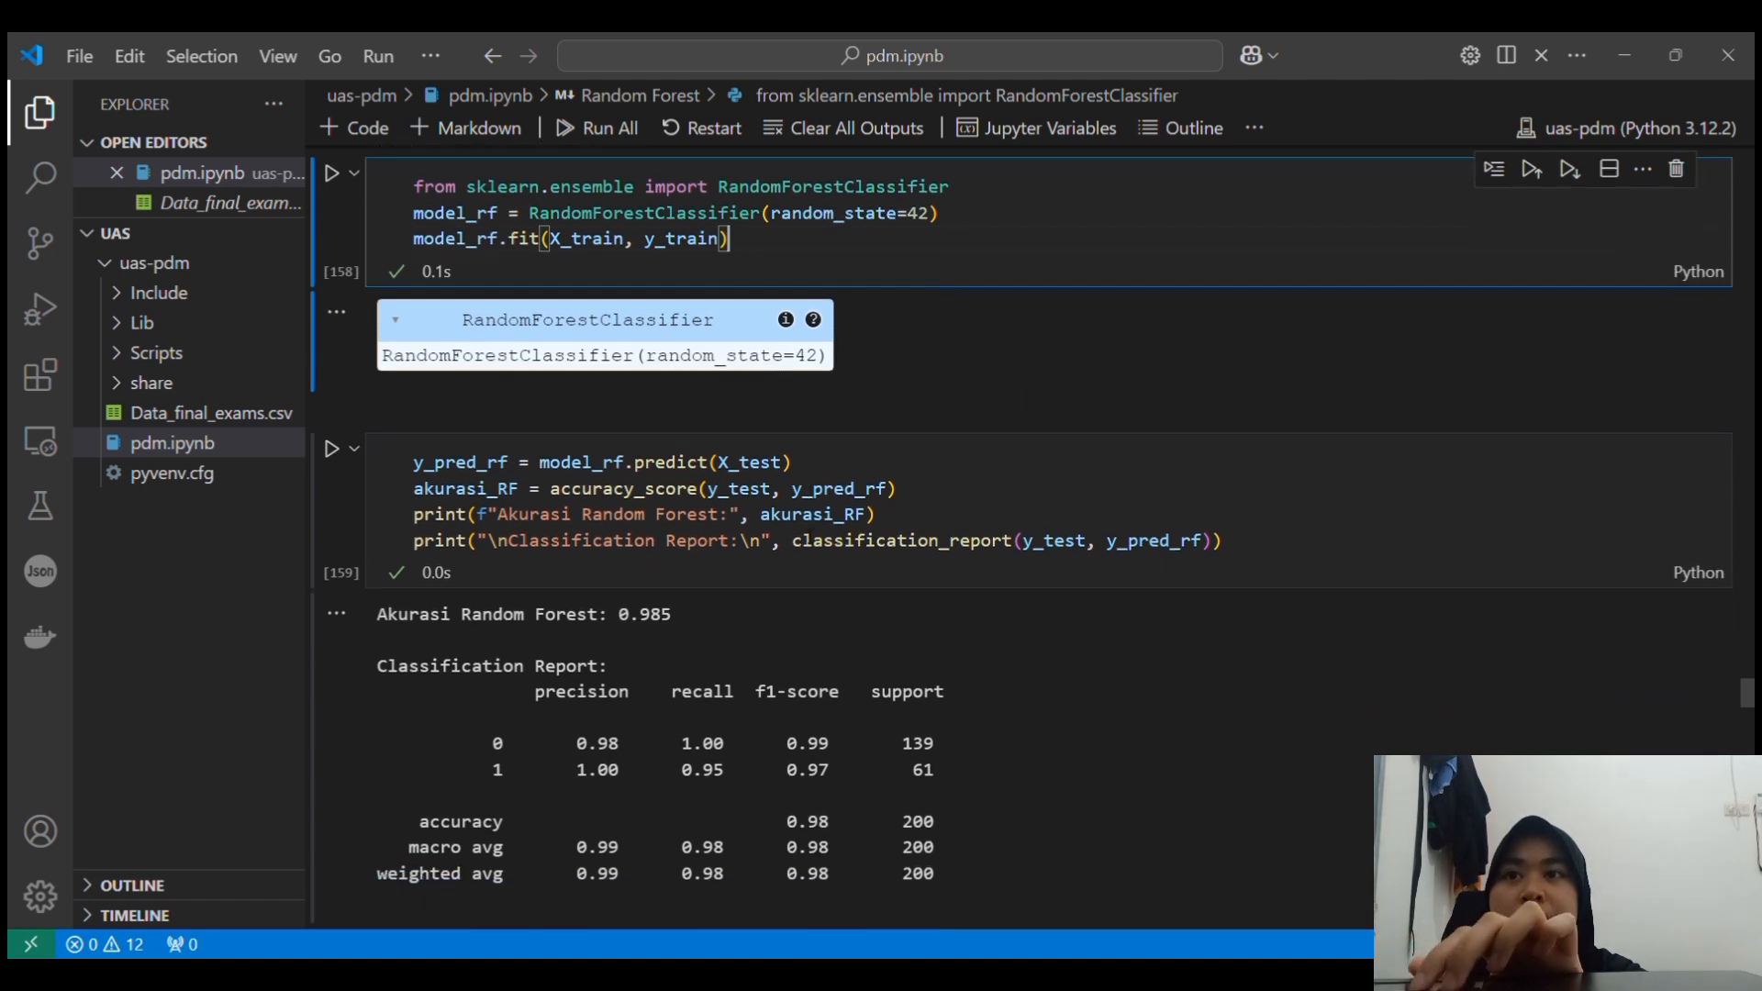
scroll(745, 459, down, 2)
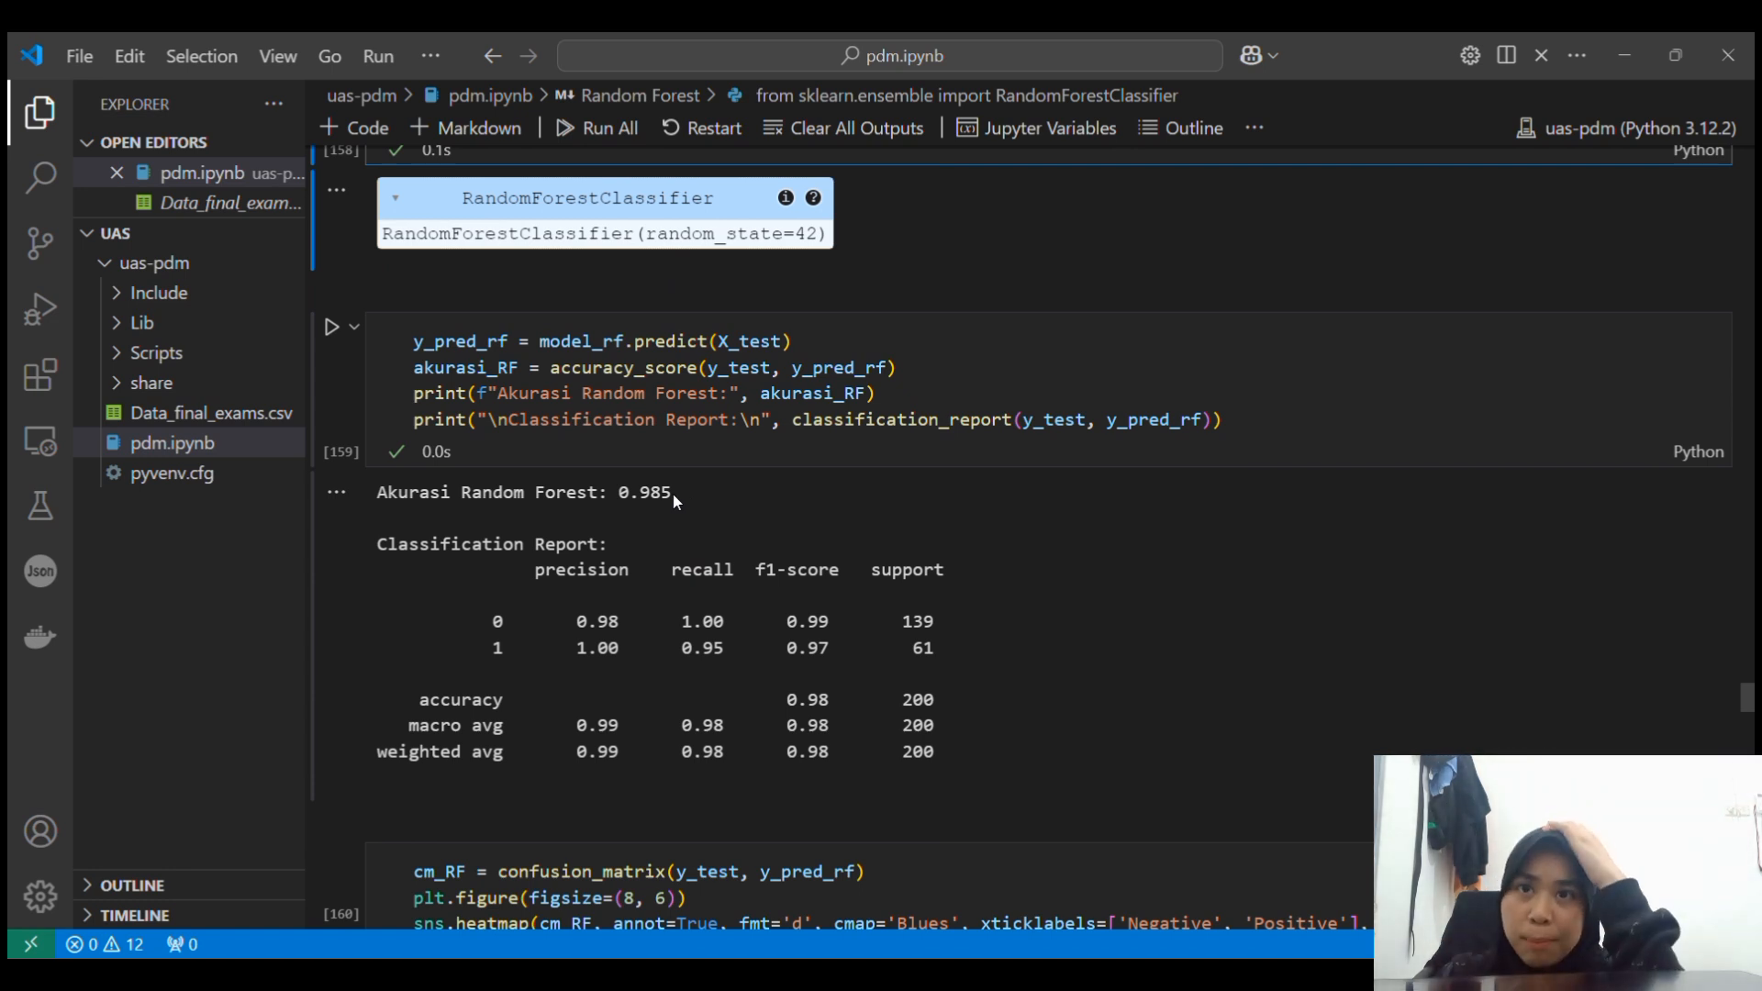
scroll(674, 494, down, 1)
Examine all four quadrants of the Random Forest confusion matrix heatmap of true against predicted labels.
scroll(673, 494, down, 5)
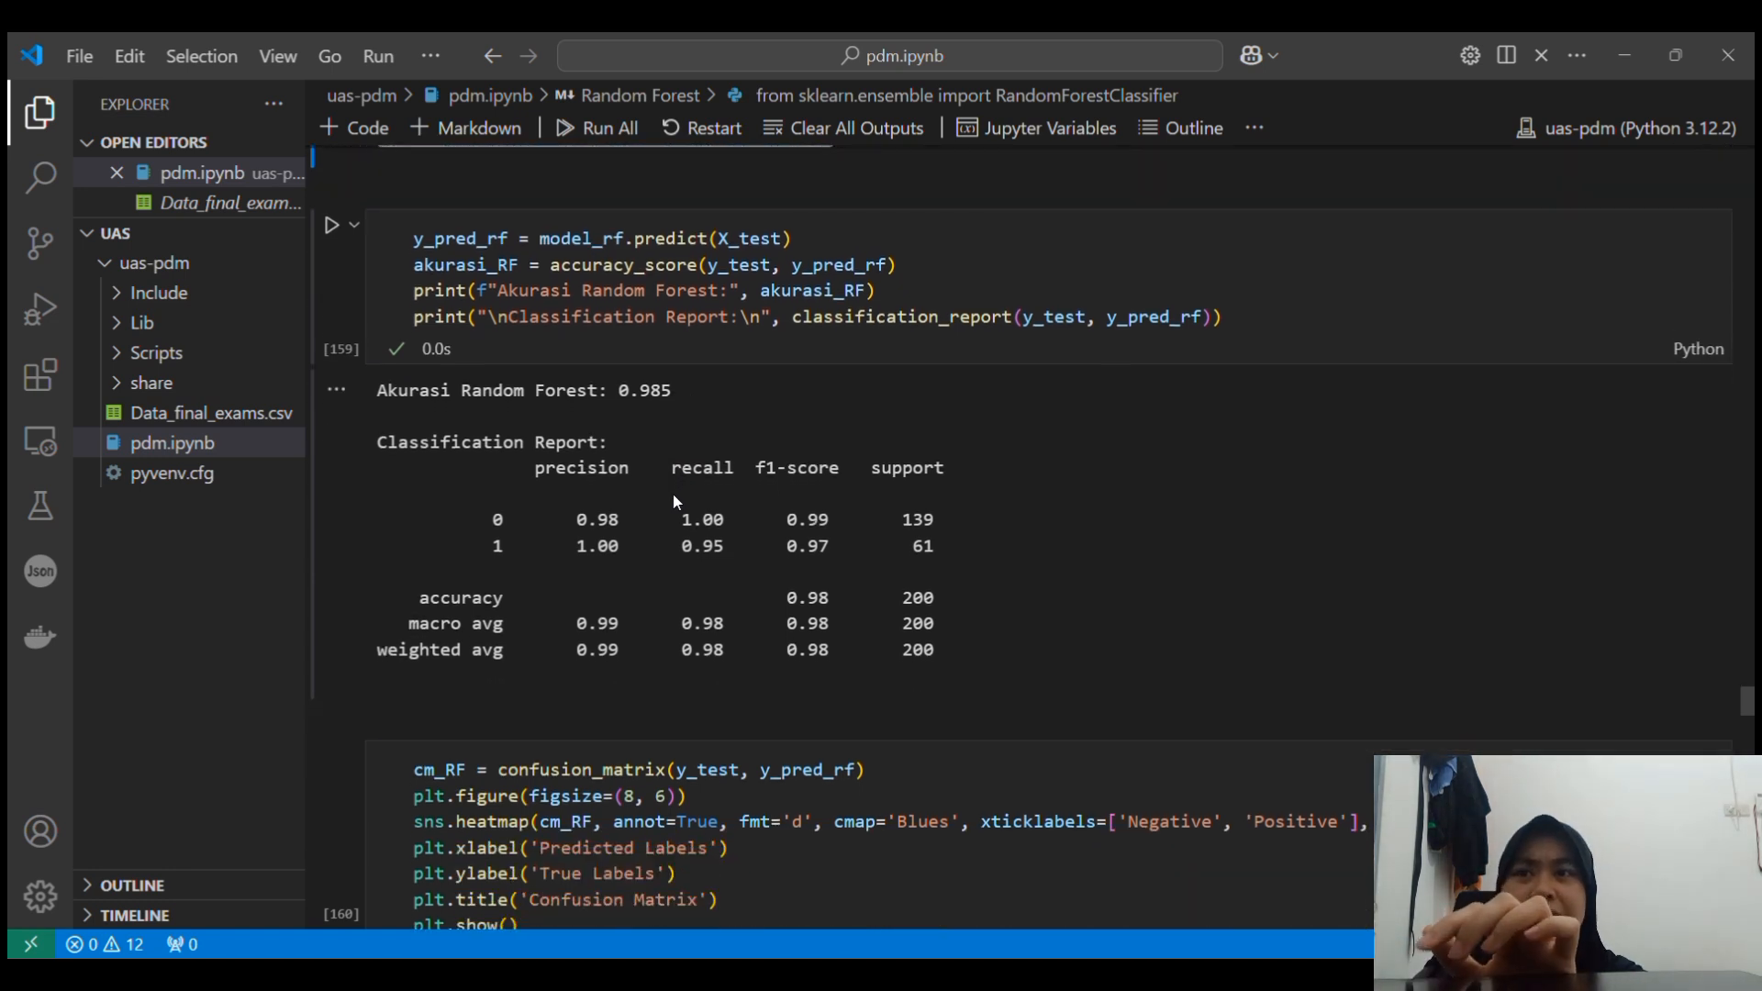
scroll(675, 500, down, 3)
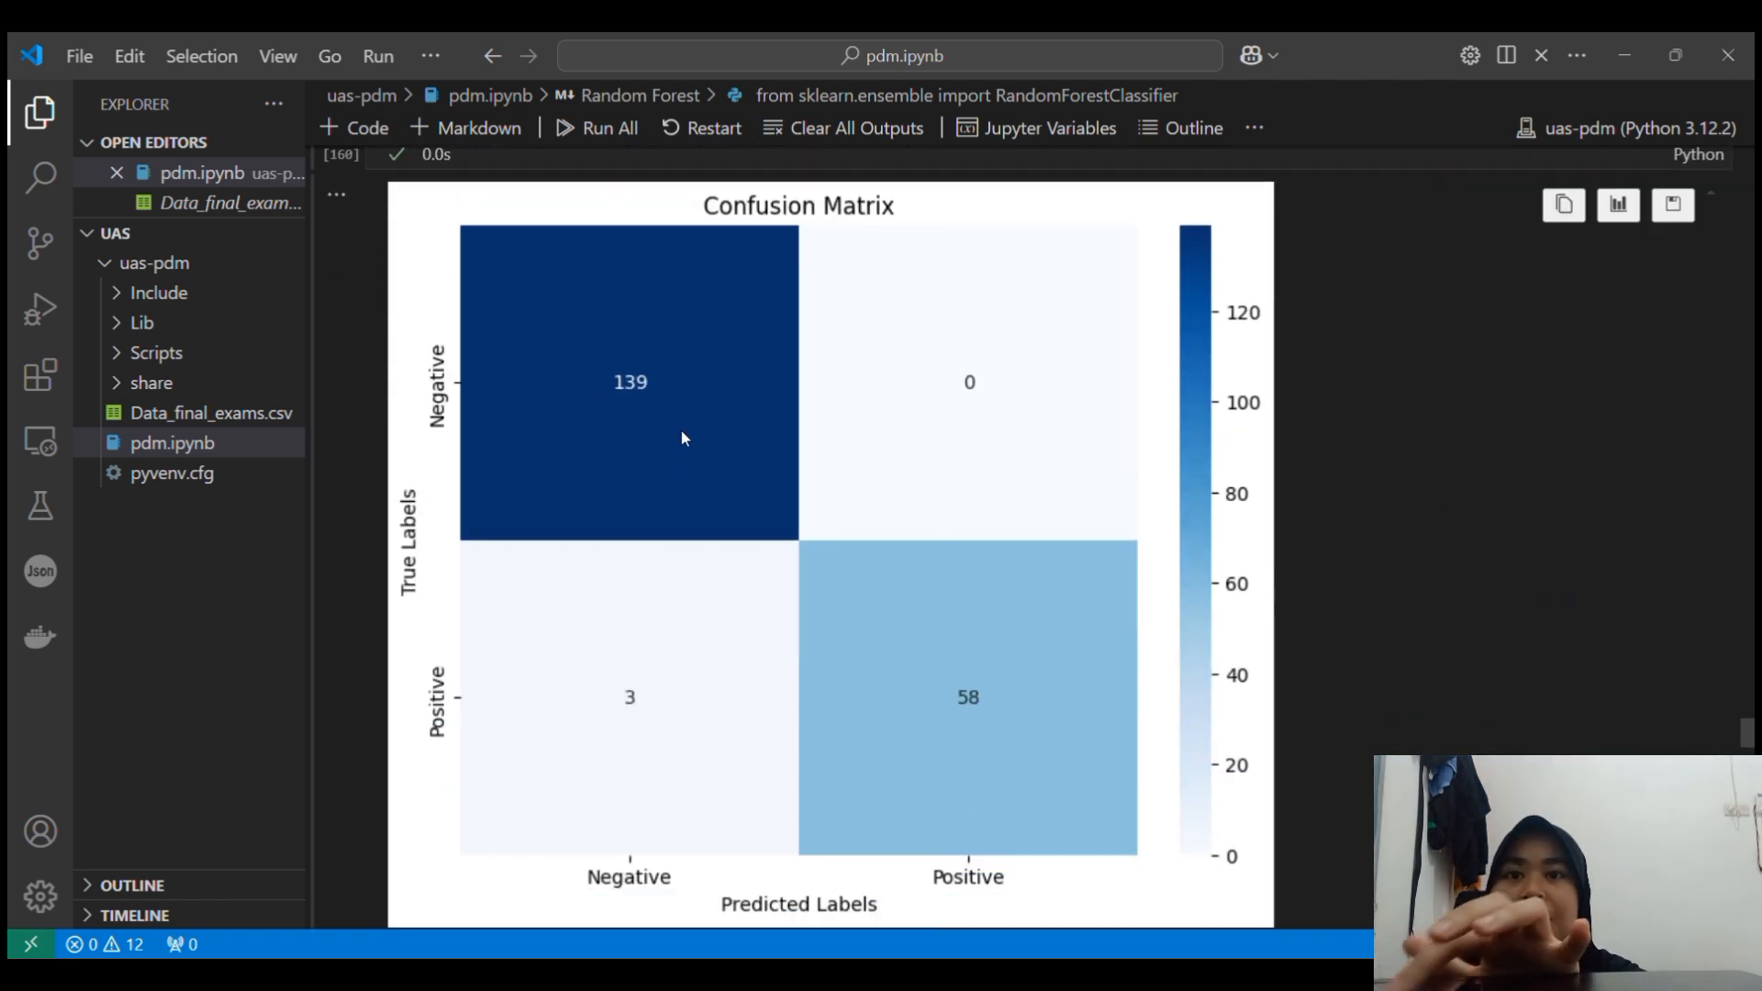
scroll(566, 457, down, 1)
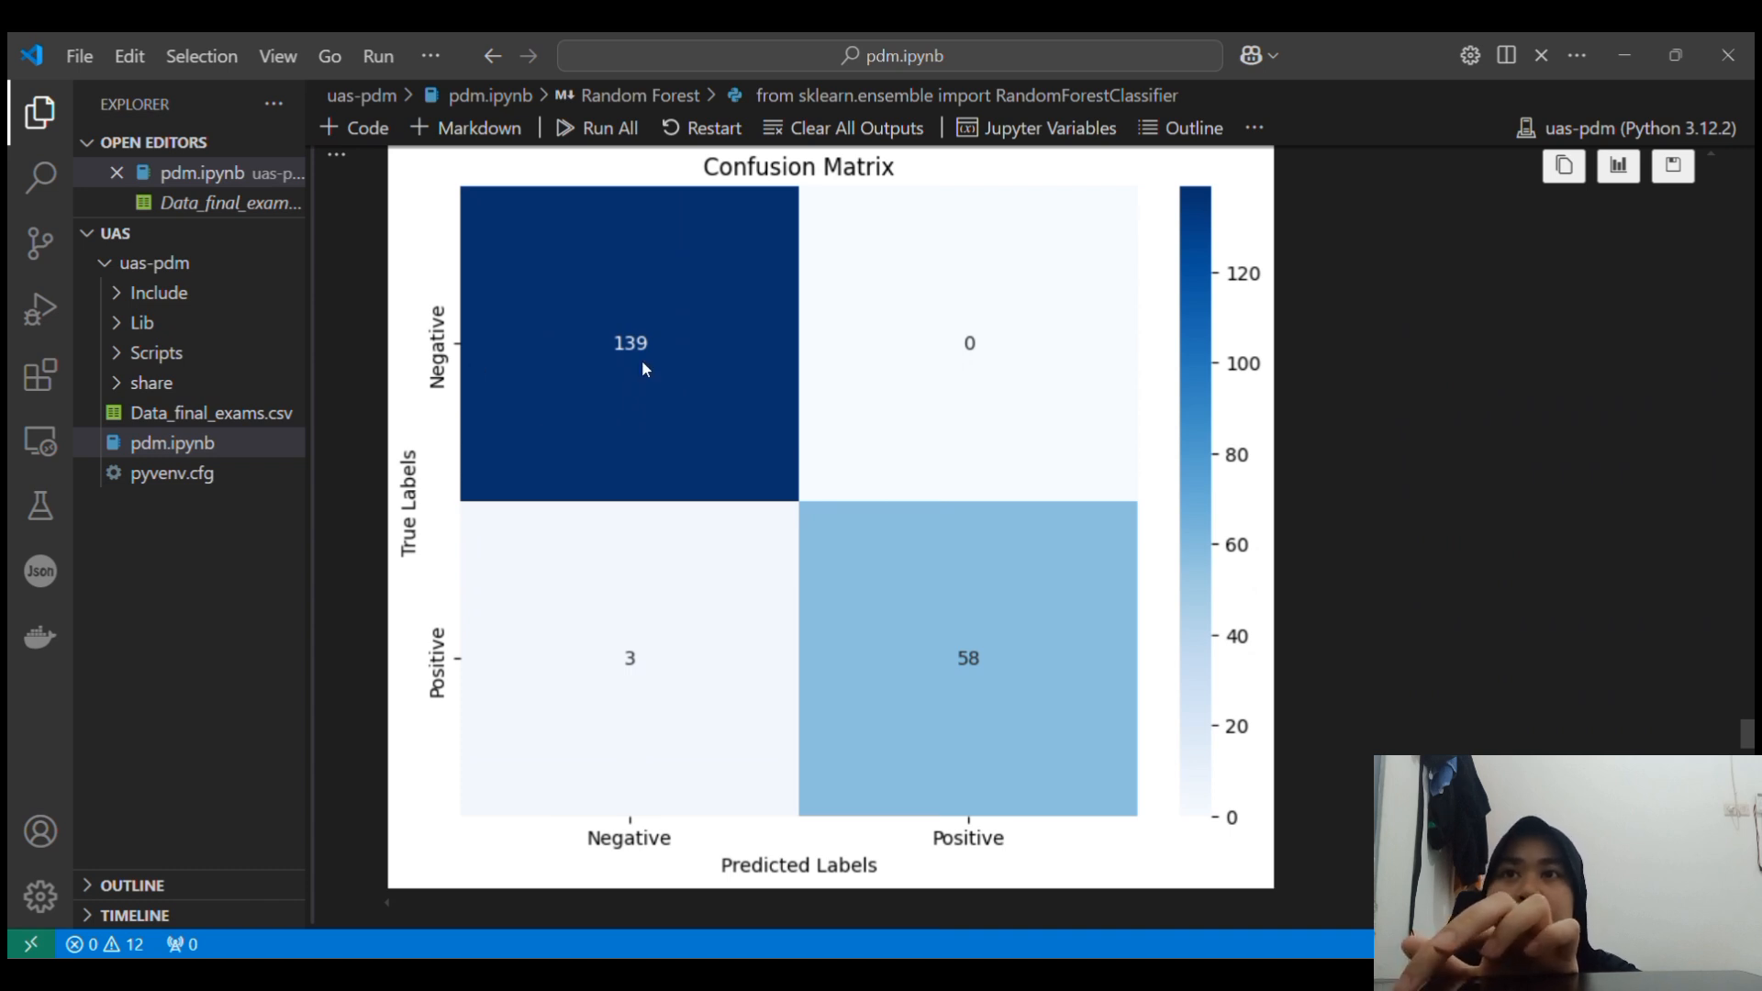
scroll(1049, 709, down, 3)
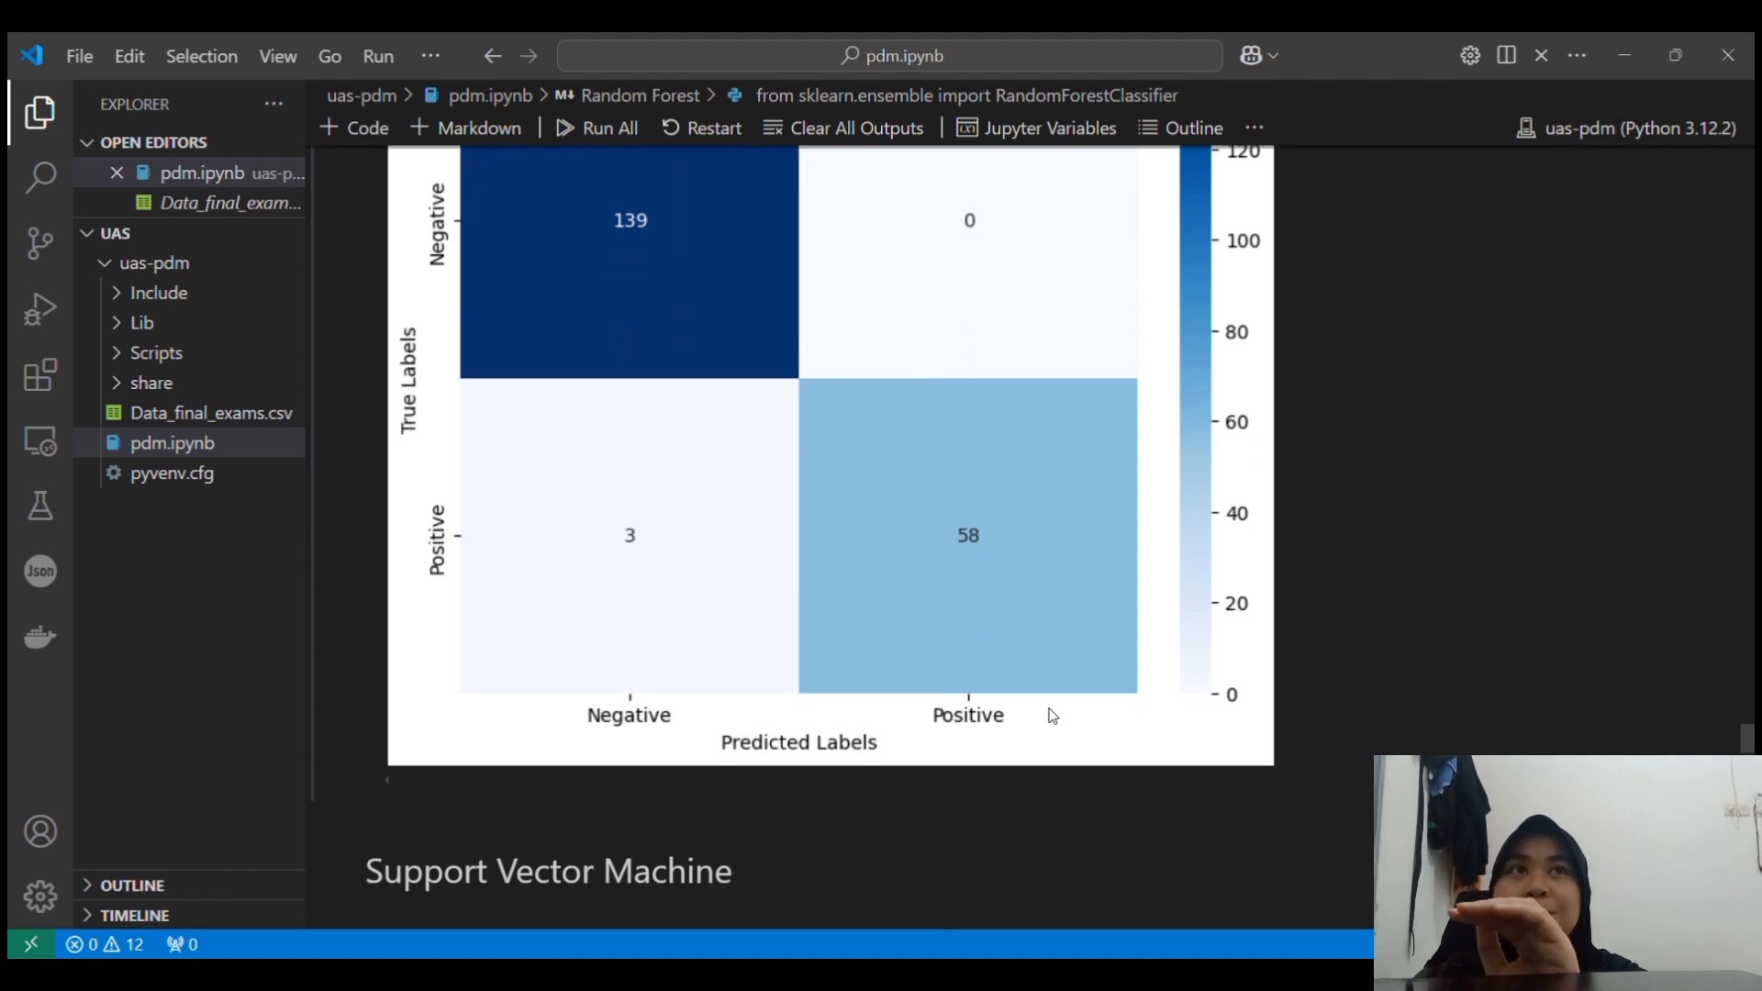
scroll(1051, 715, up, 3)
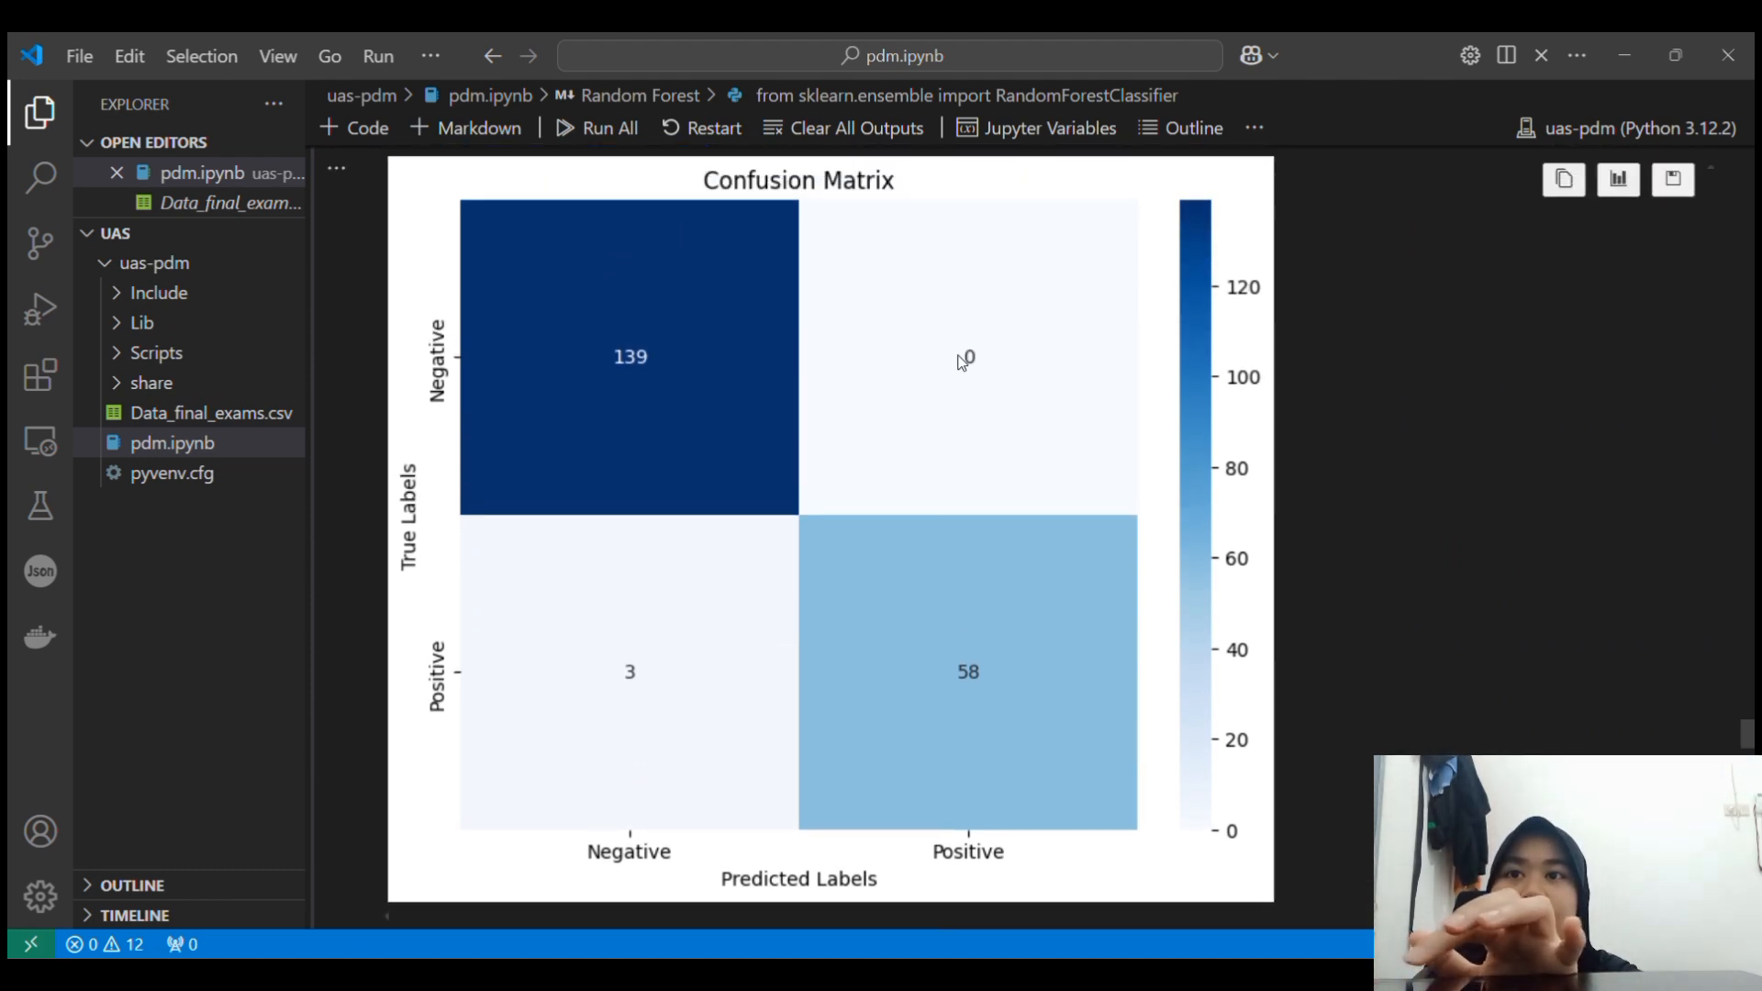
scroll(978, 378, down, 7)
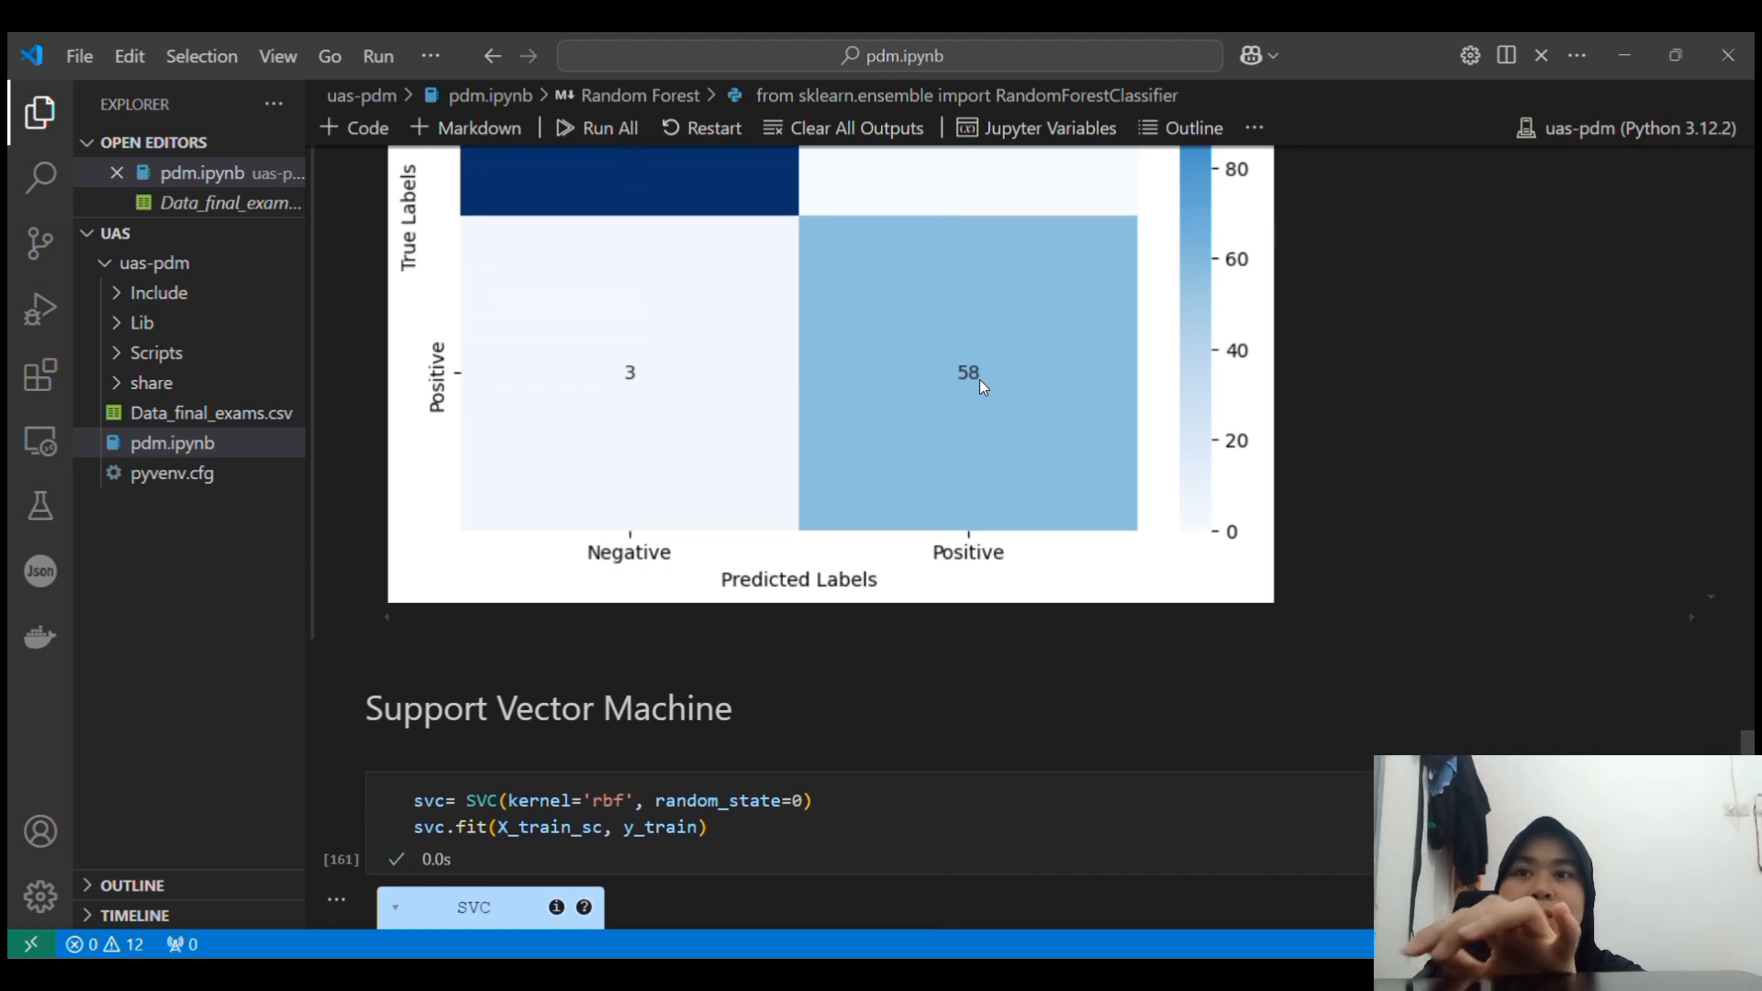
Return to the Random Forest classification report and highlight the overall accuracy value in the f1-score column.
scroll(978, 378, up, 20)
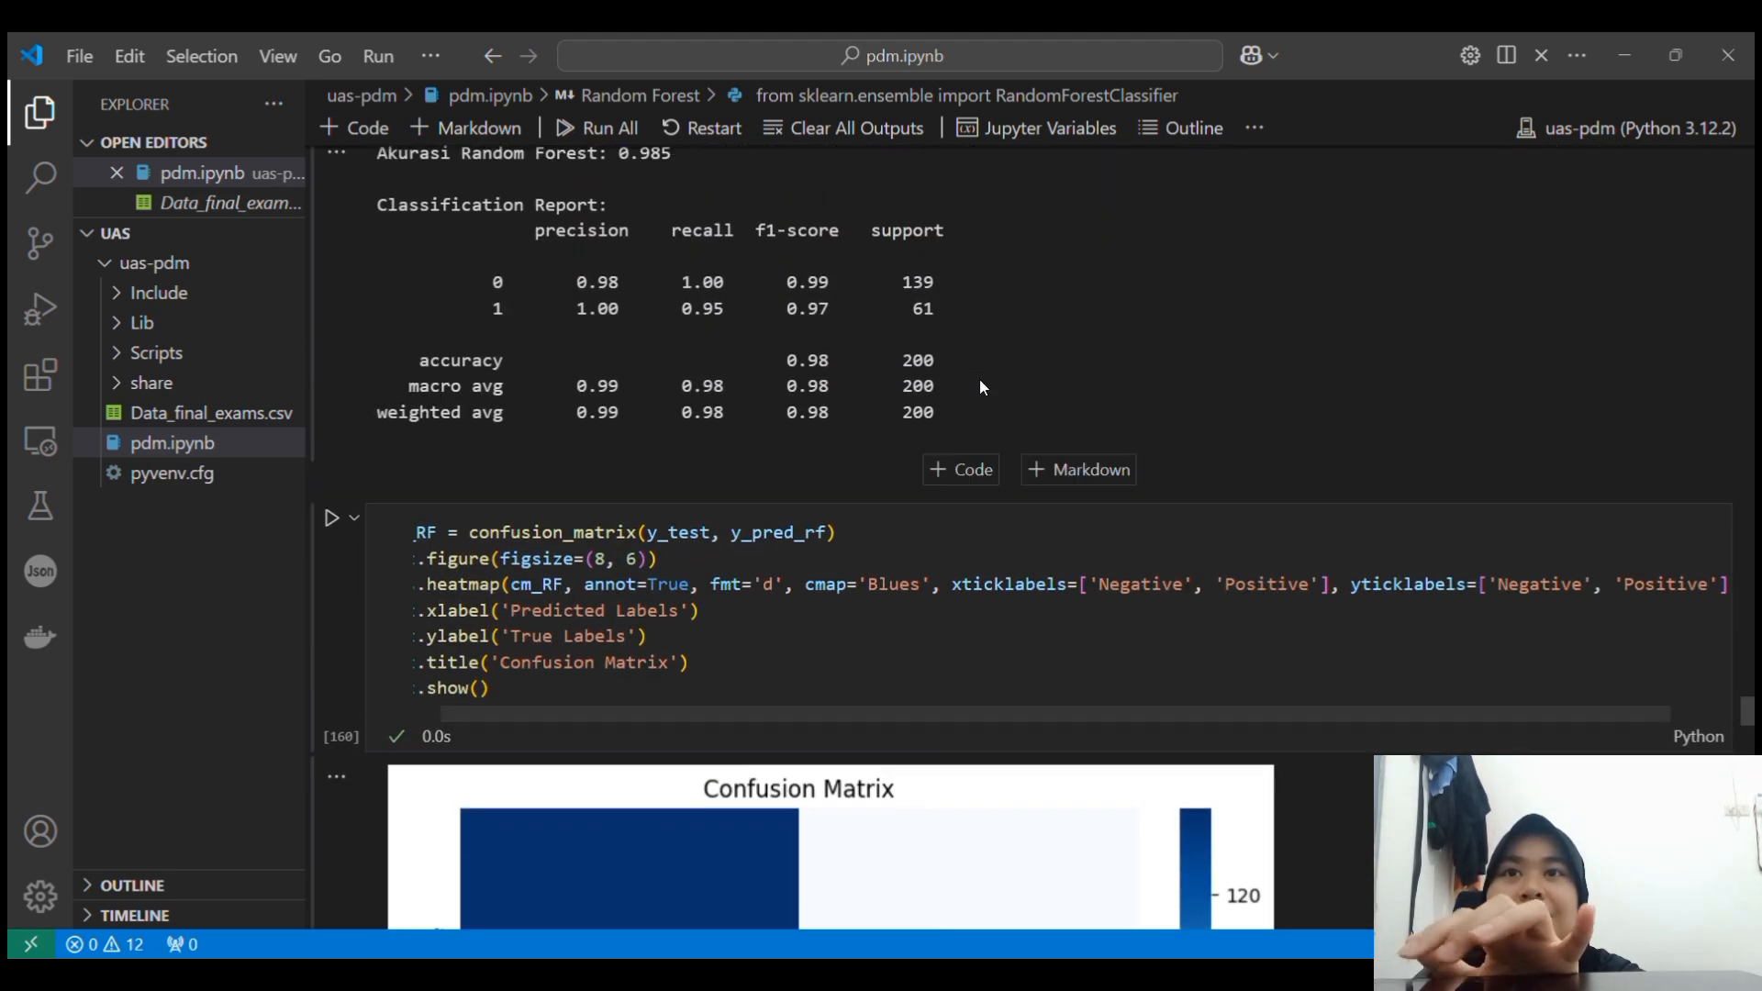
drag(837, 361, 797, 360)
scroll(803, 370, down, 3)
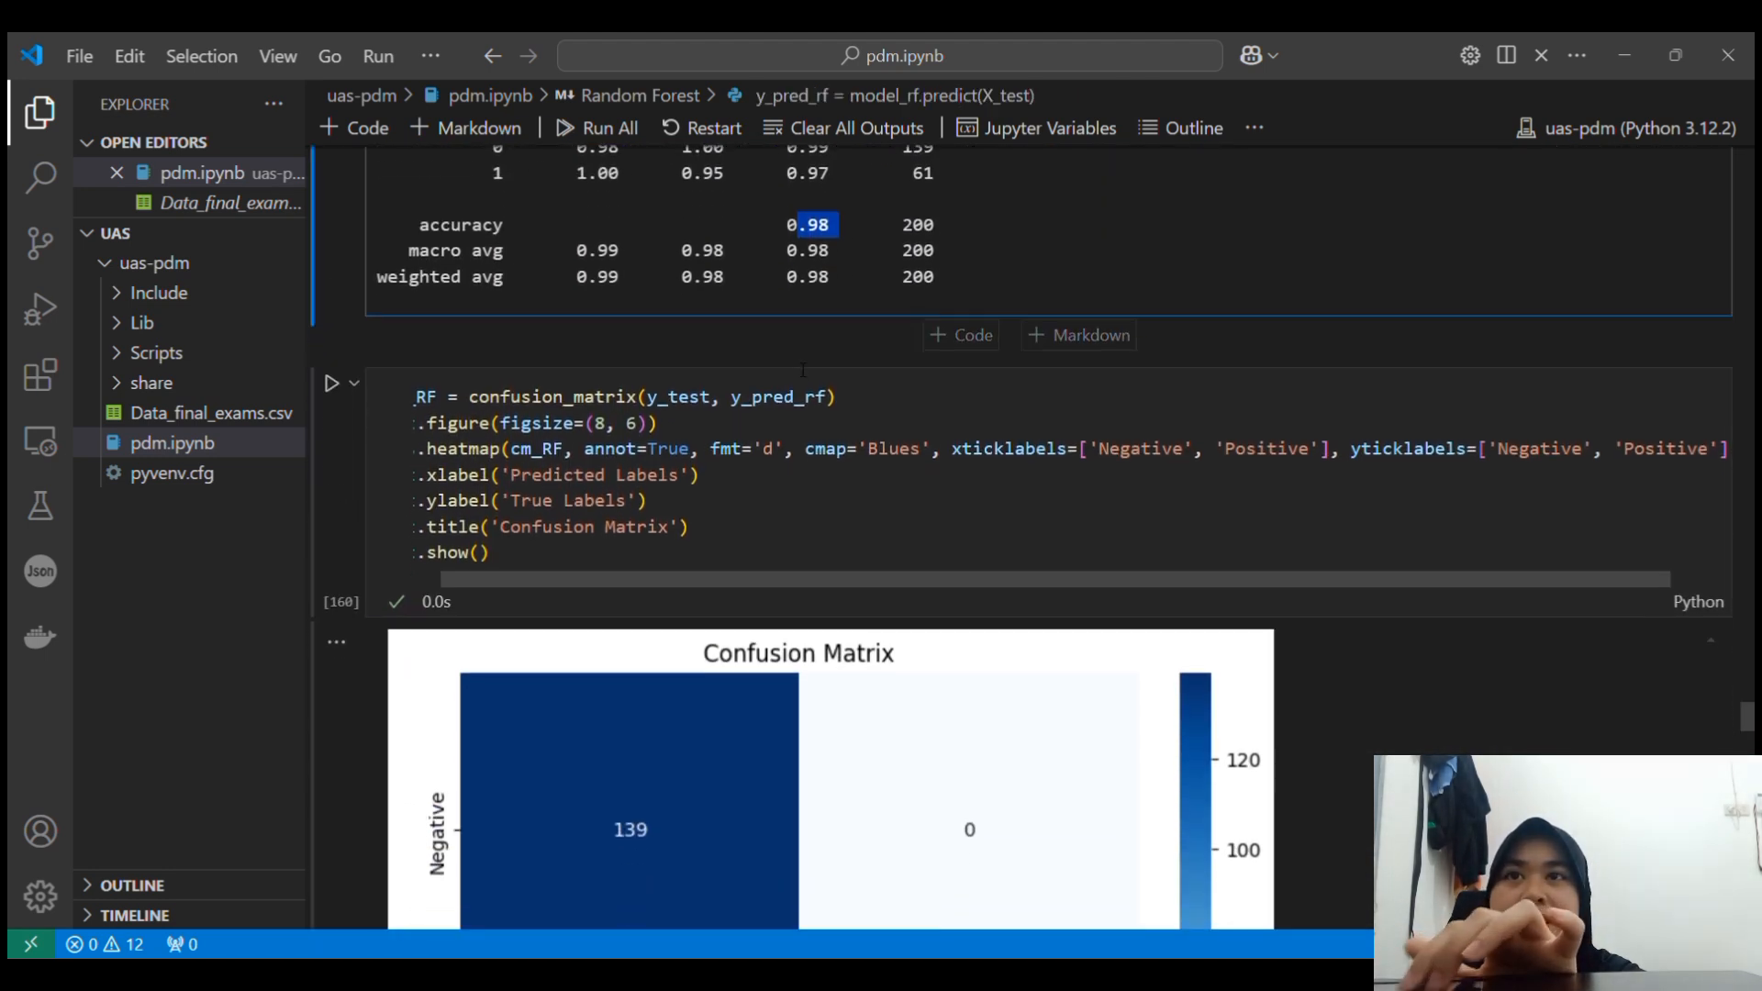
Go to the Support Vector Machine section, review the SVC fit cell, and select the prediction cell to inspect its classification report.
scroll(803, 370, down, 20)
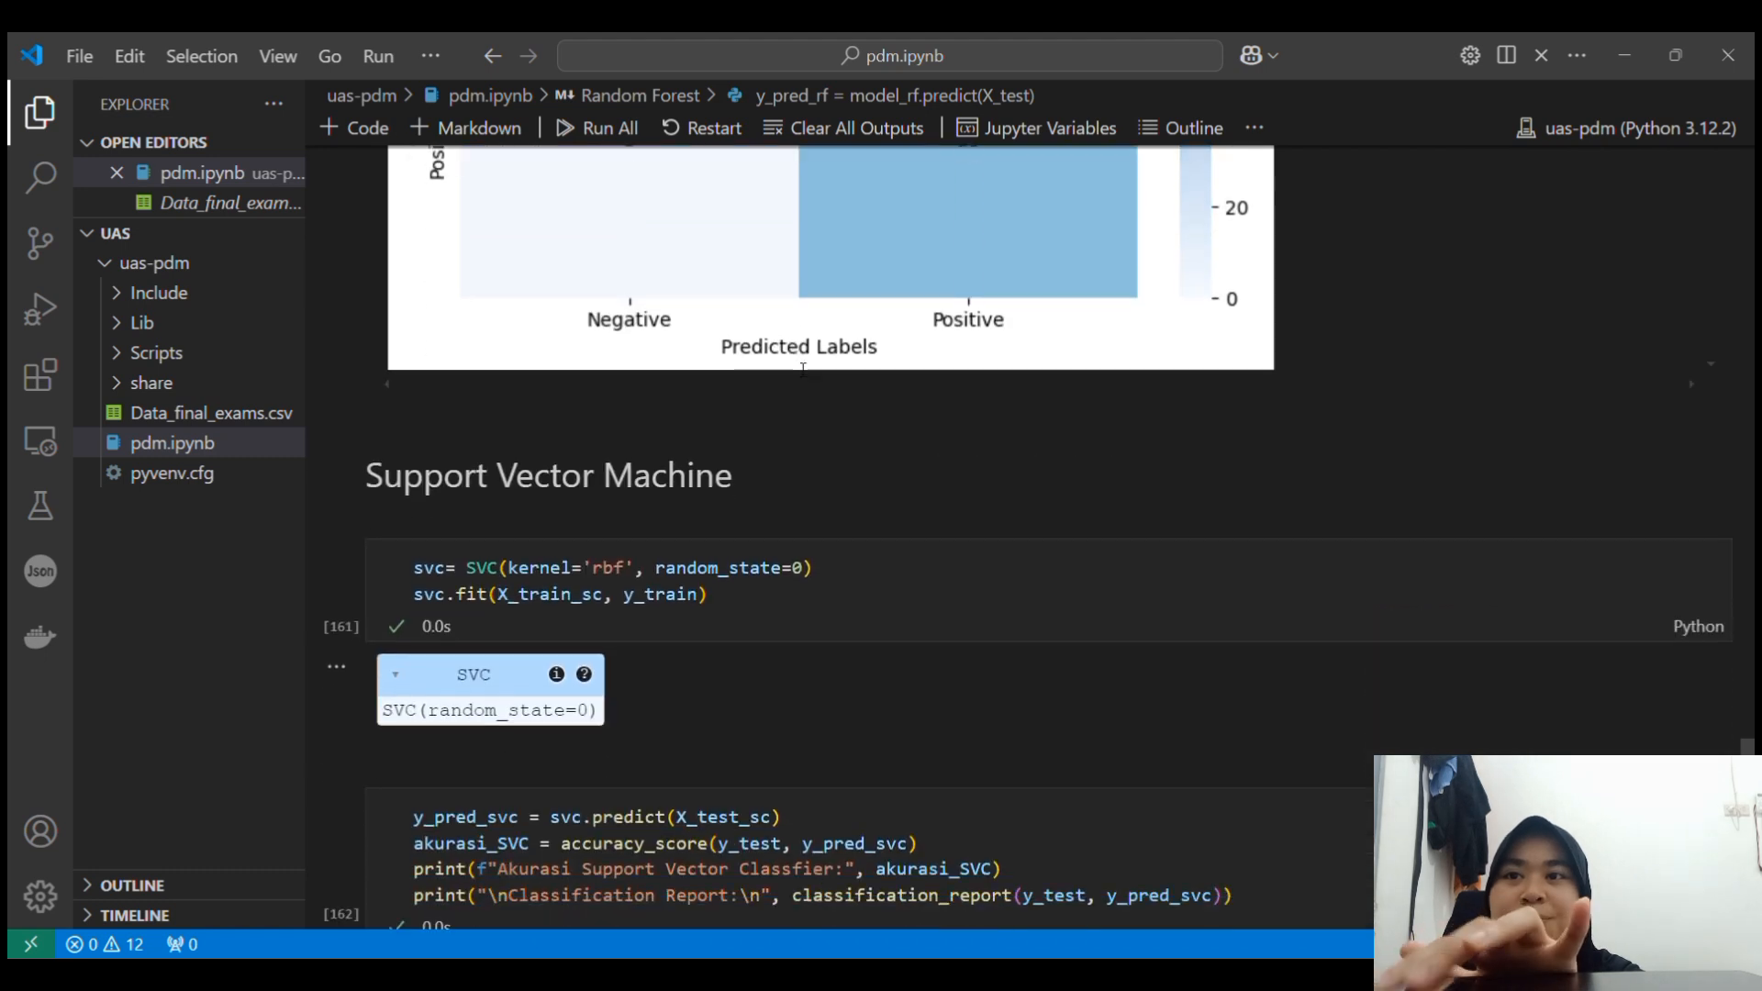
scroll(802, 369, down, 5)
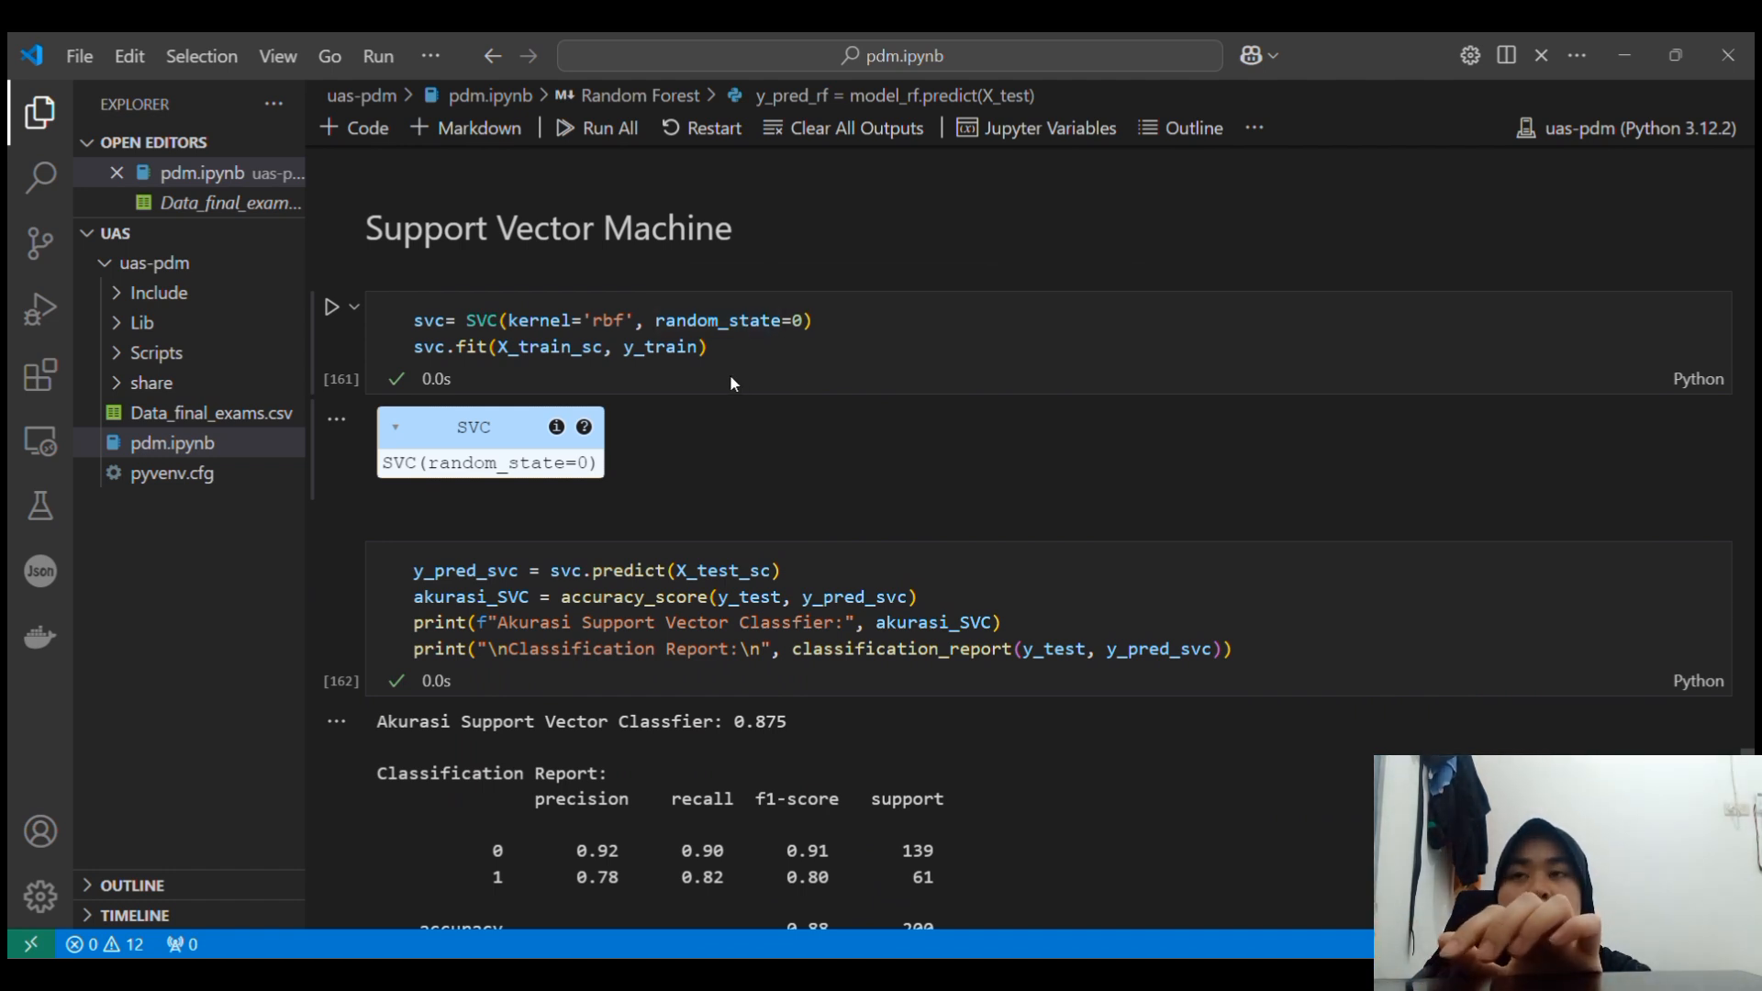
scroll(729, 384, down, 3)
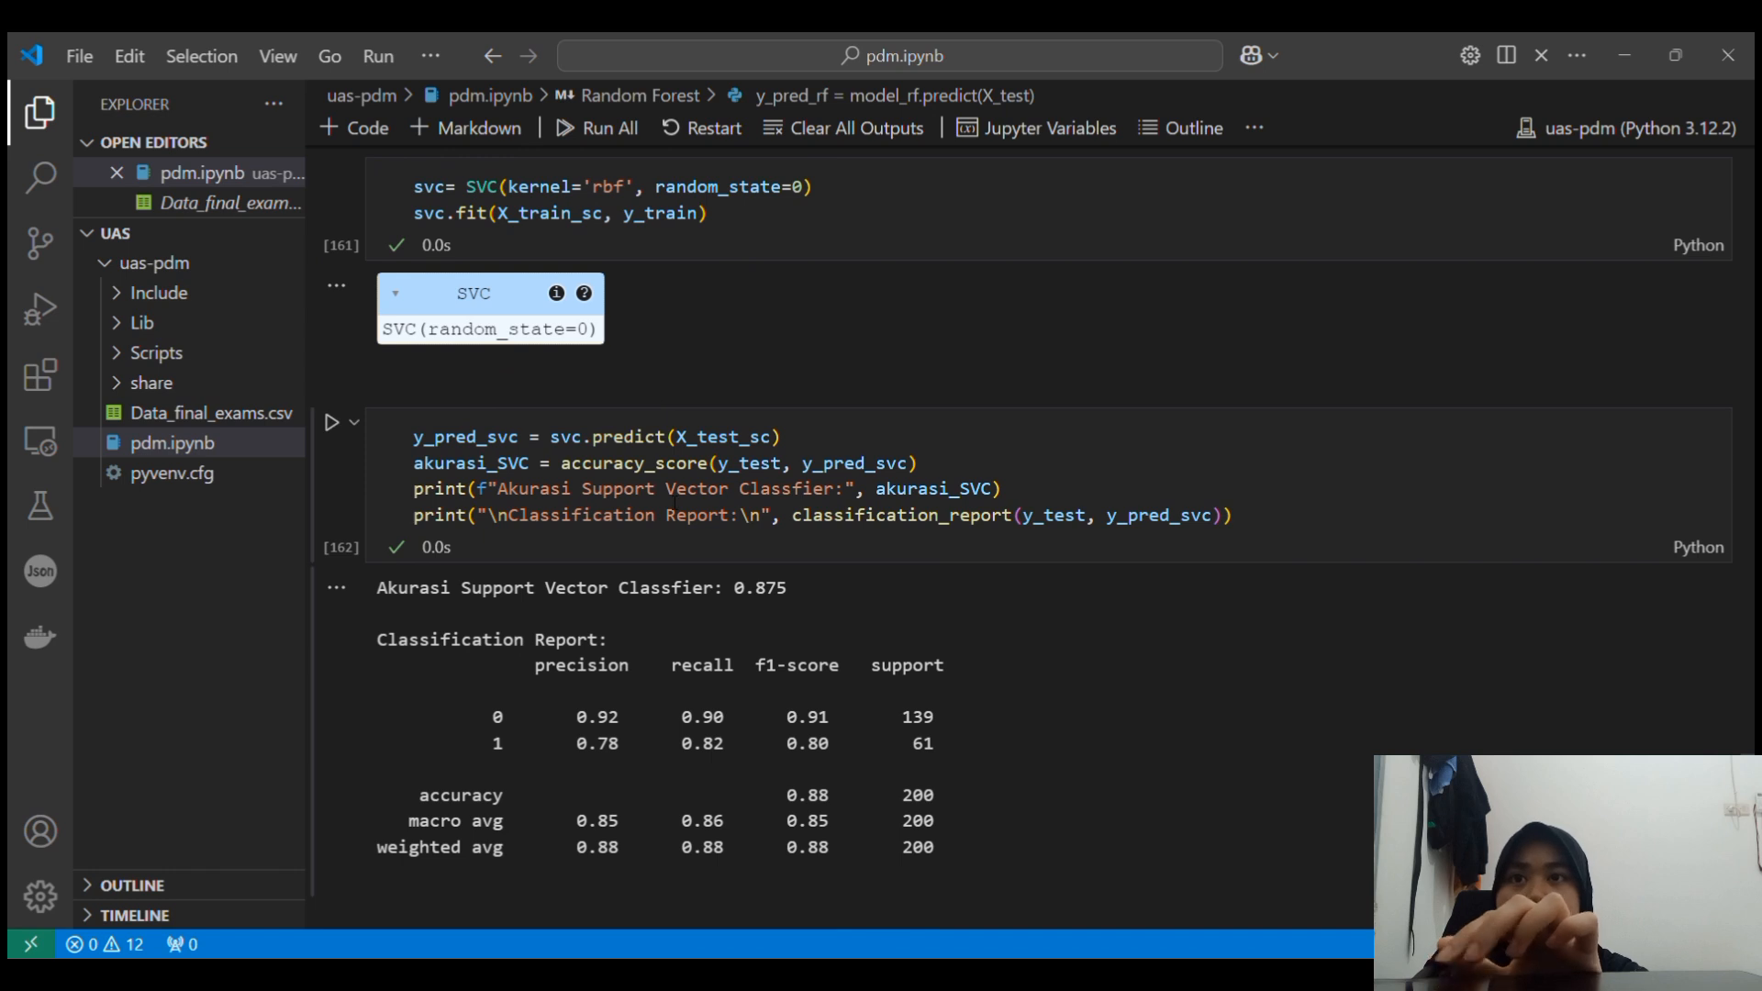
scroll(667, 500, down, 1)
click(764, 405)
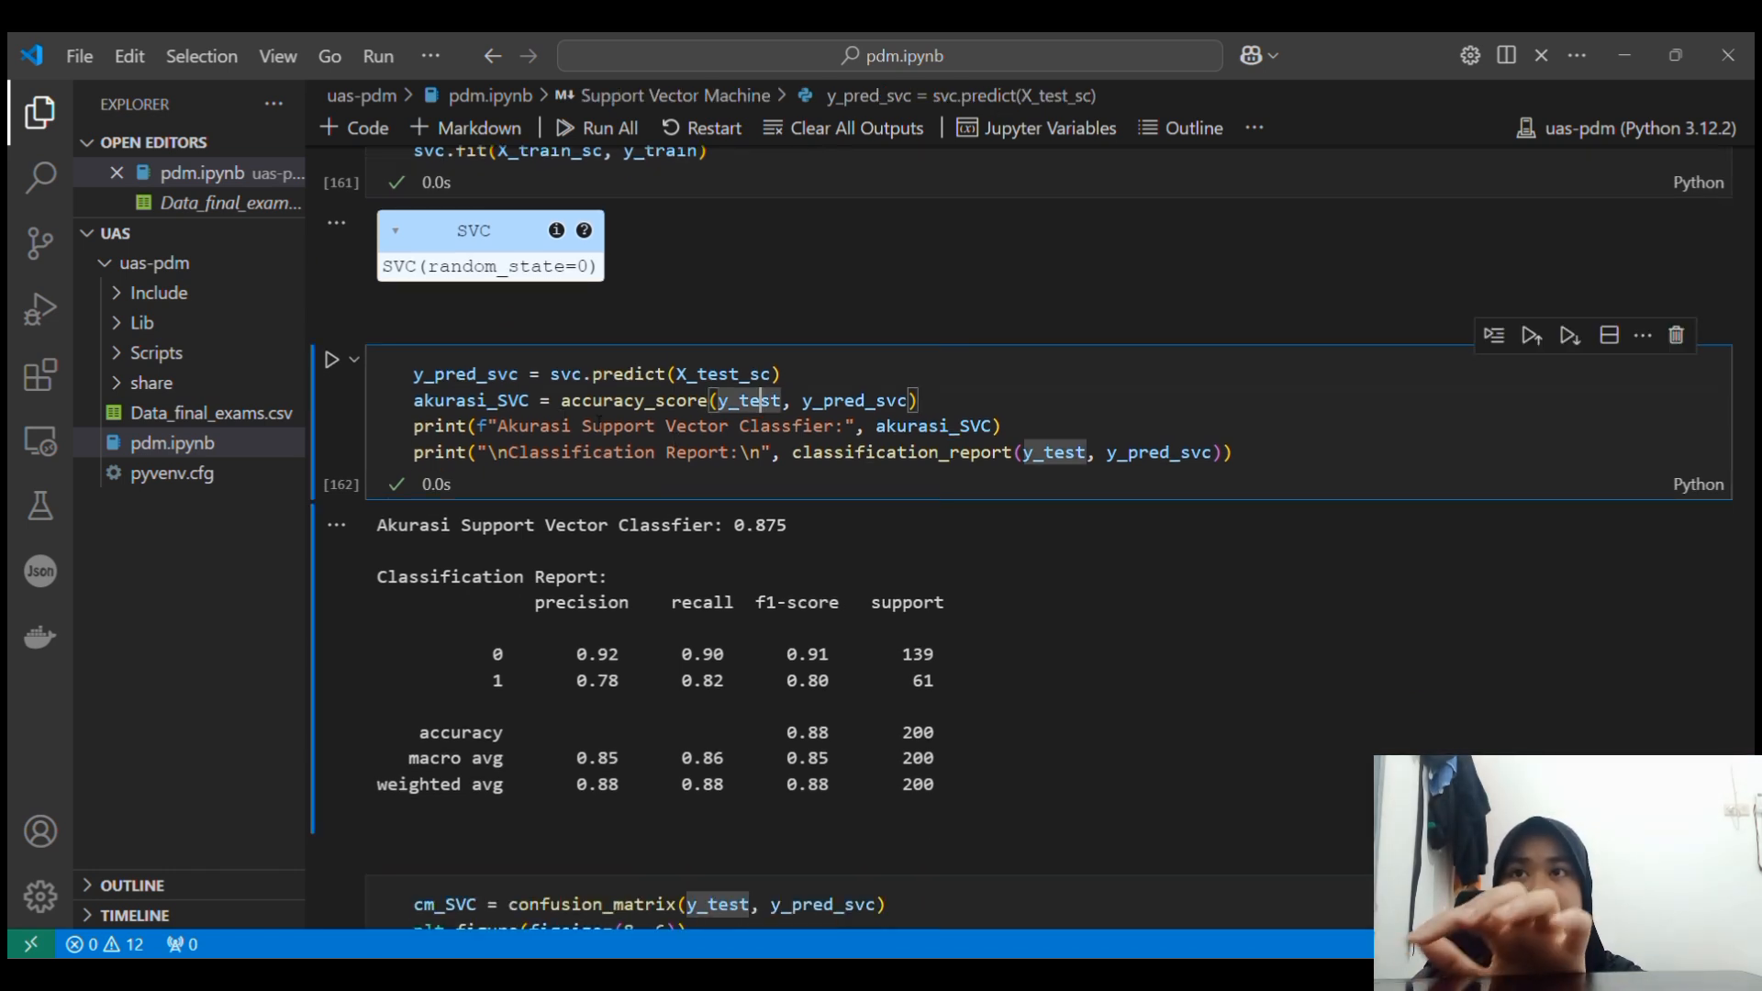
scroll(810, 688, down, 2)
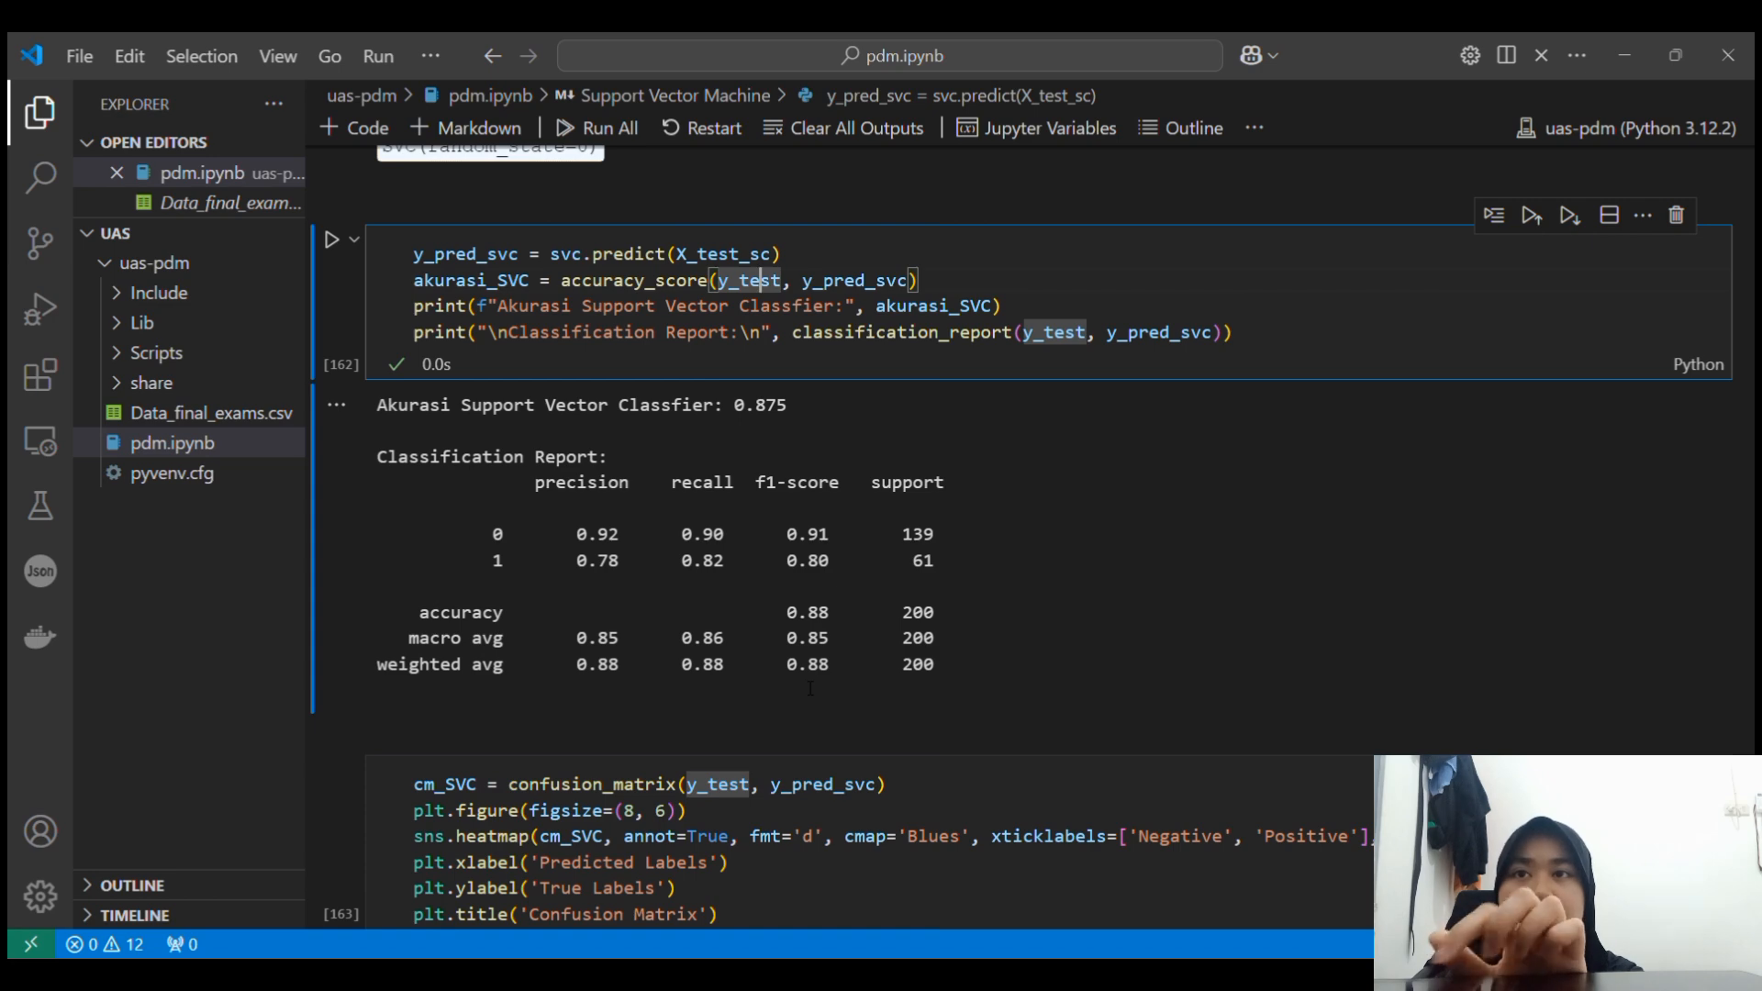
Examine the Support Vector Machine confusion matrix code and its heatmap of true against predicted labels.
scroll(825, 625, down, 9)
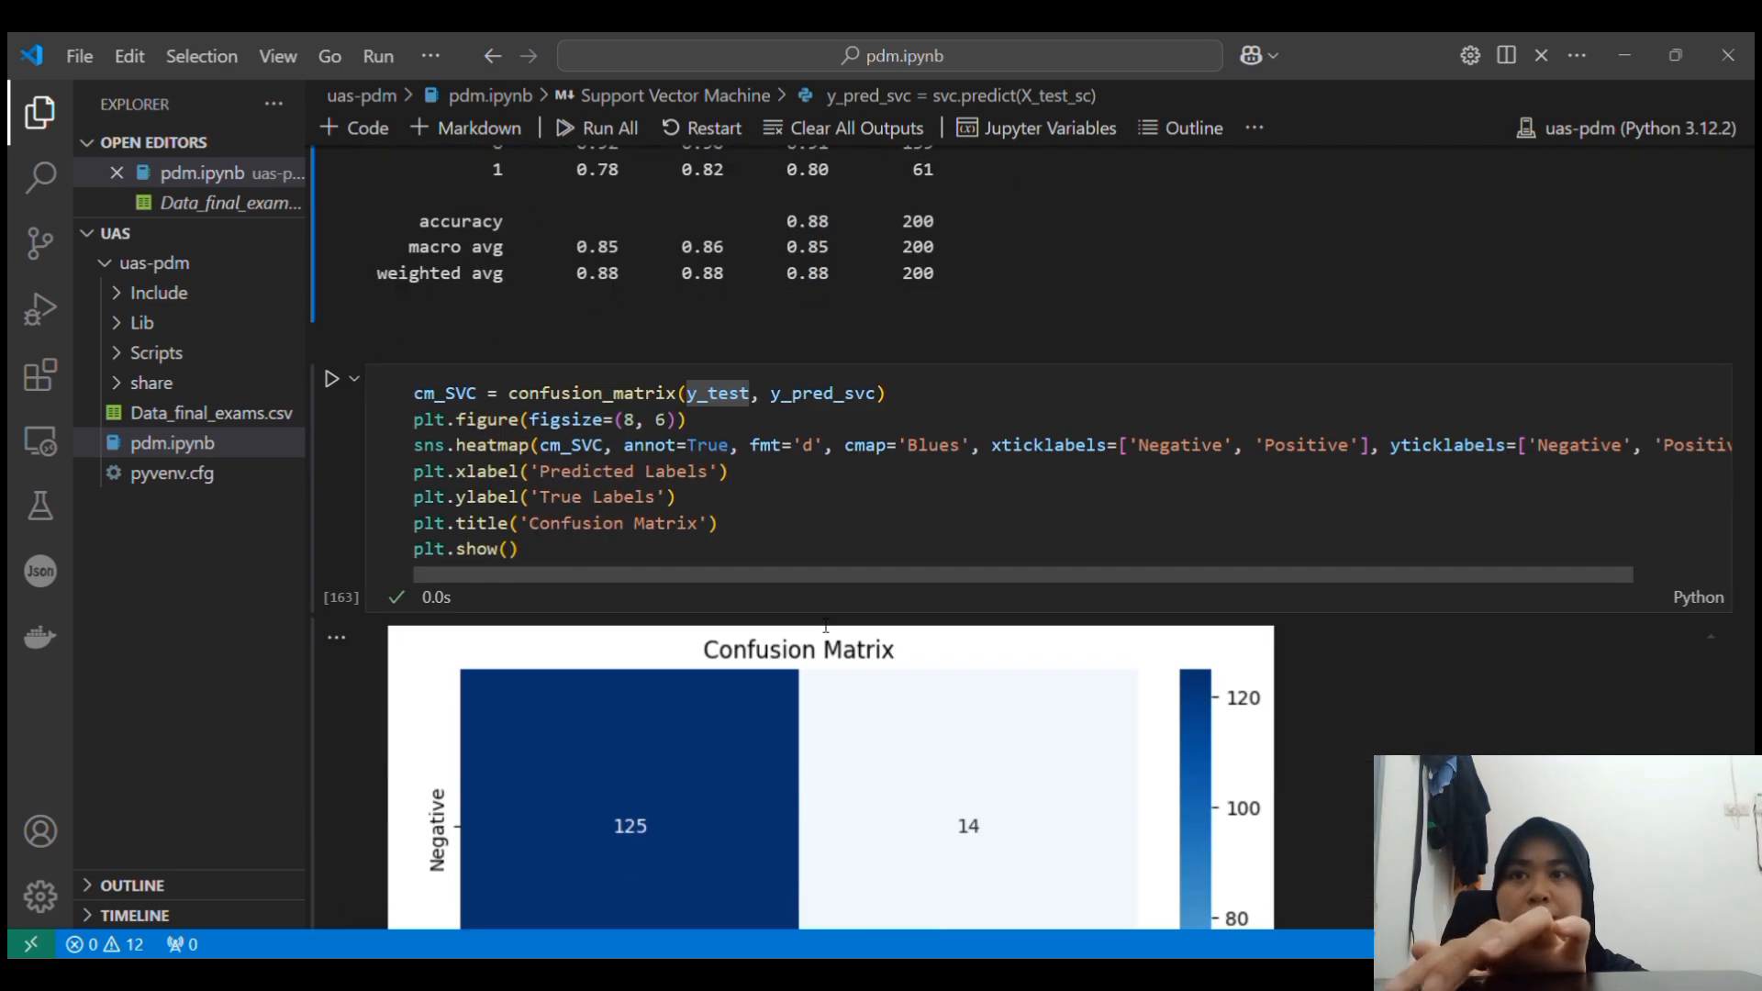
scroll(825, 624, down, 6)
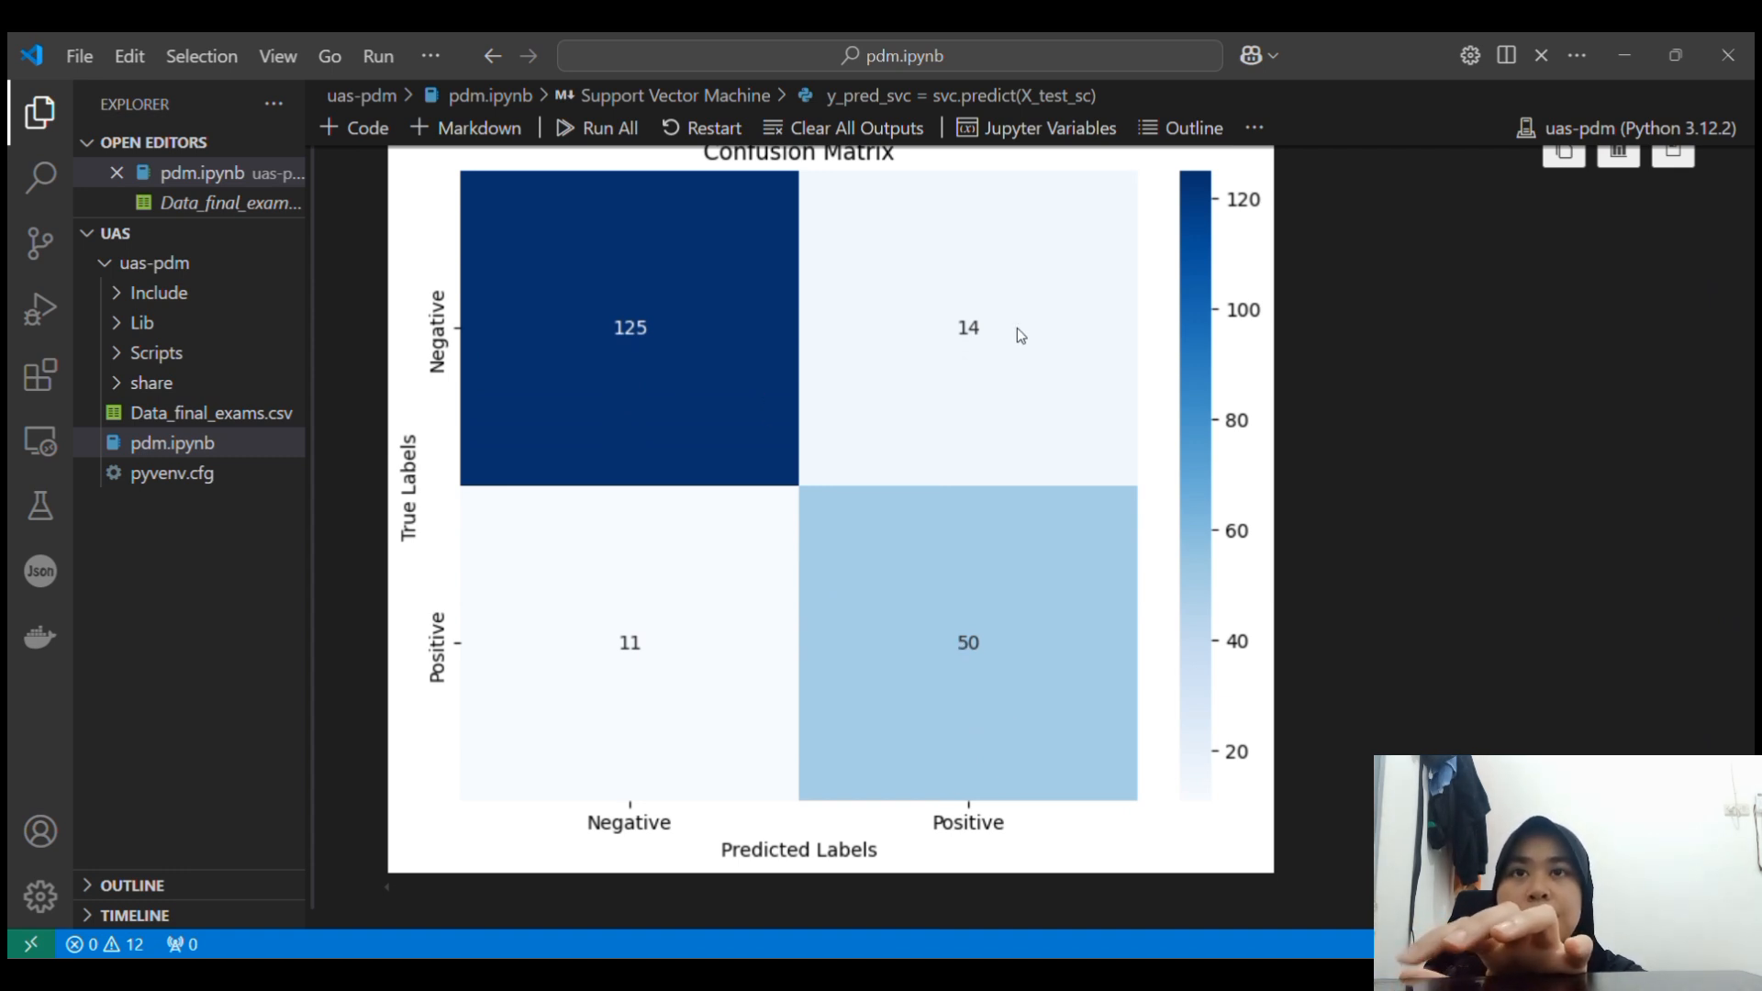
Go to the Membandingkan Akurasi Setiap Model section, review the comparison code, and examine the bar chart of accuracy scores per model.
scroll(683, 714, down, 15)
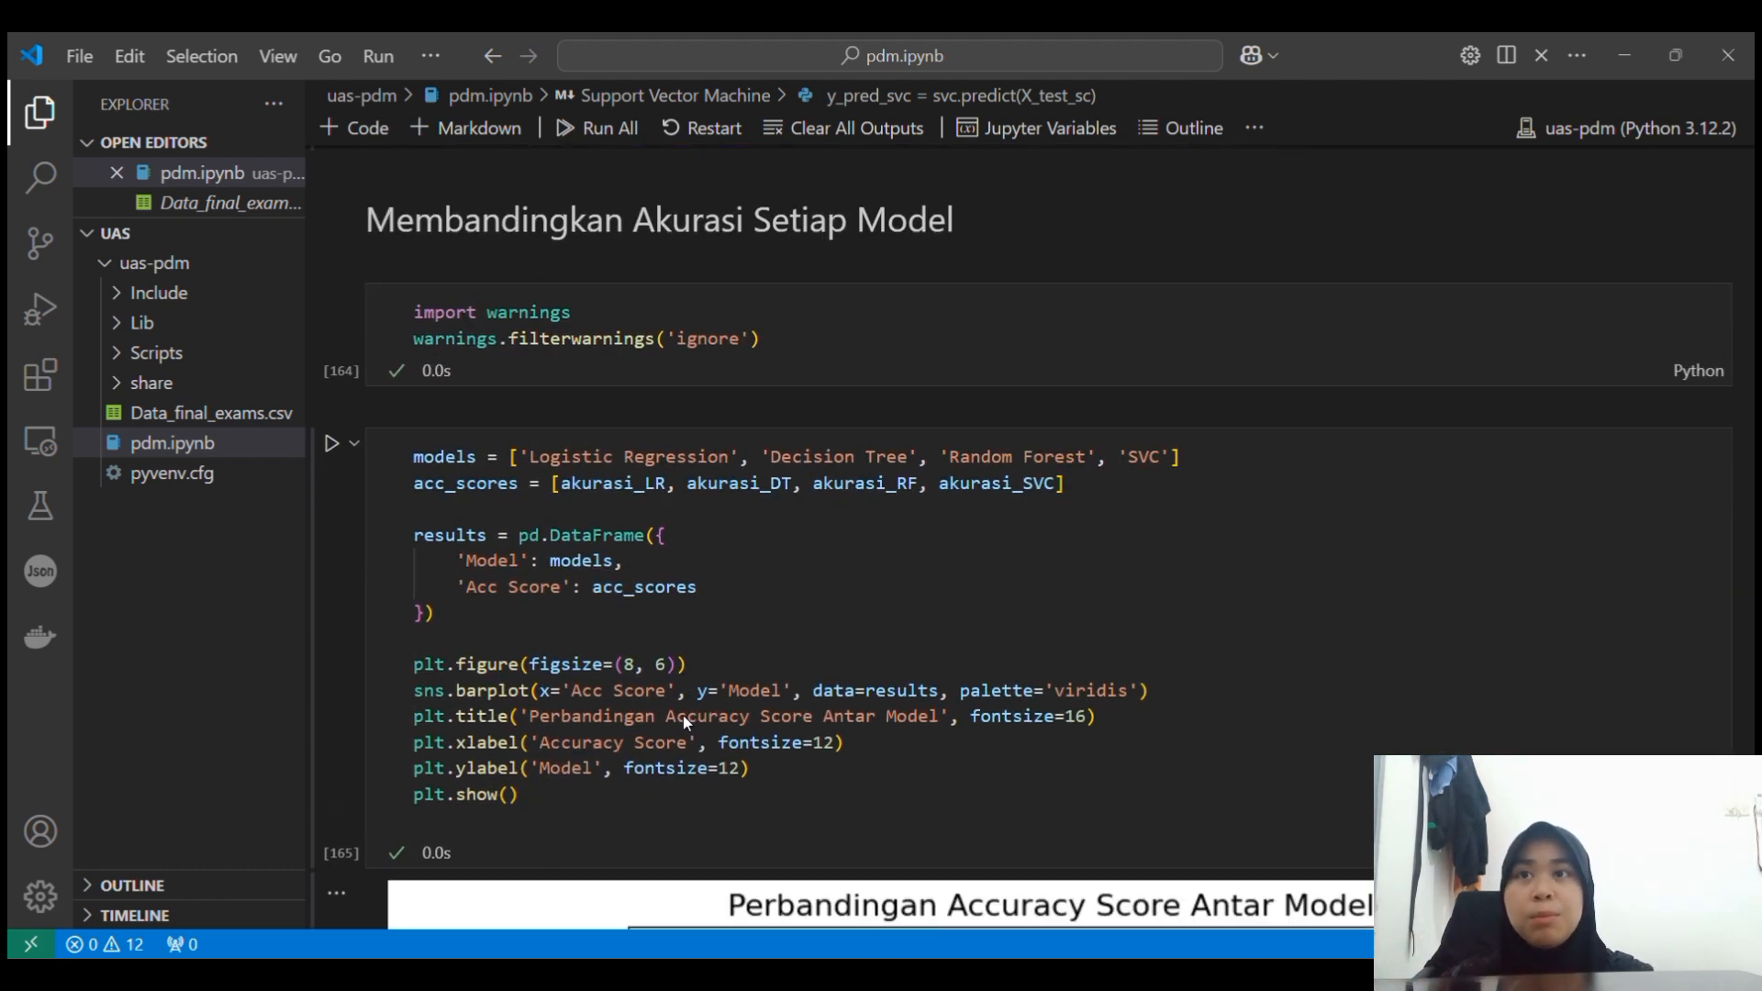
scroll(683, 714, down, 2)
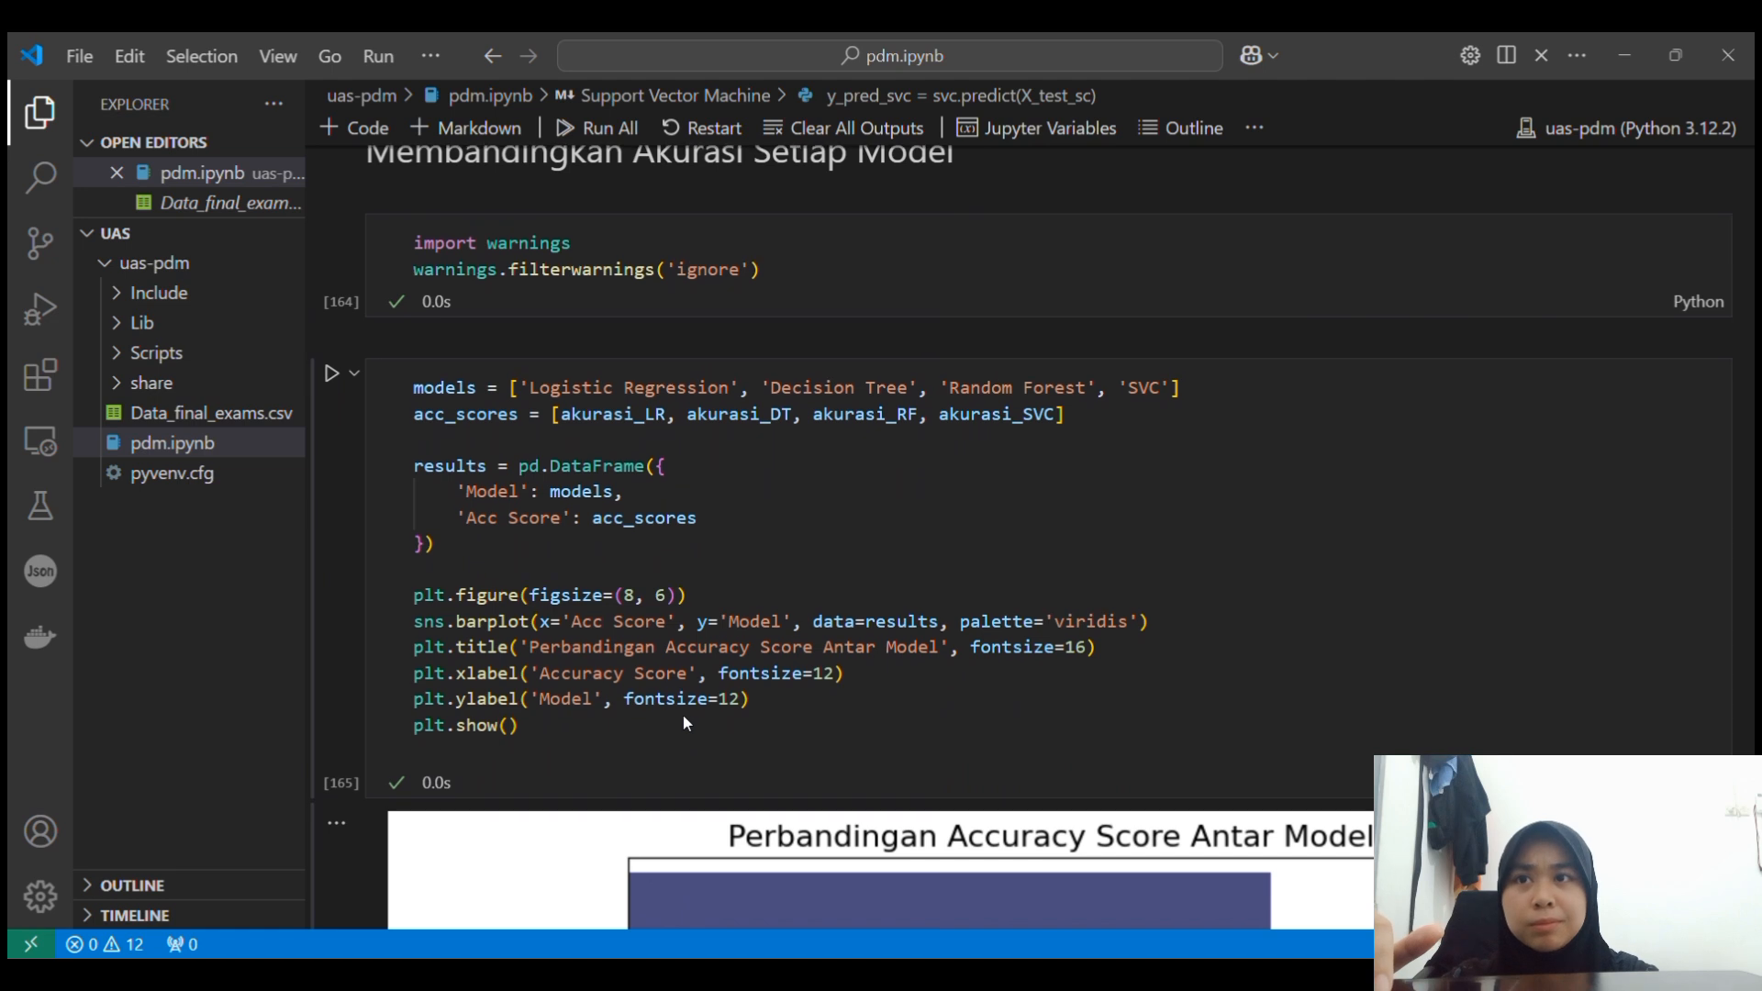
scroll(684, 723, down, 12)
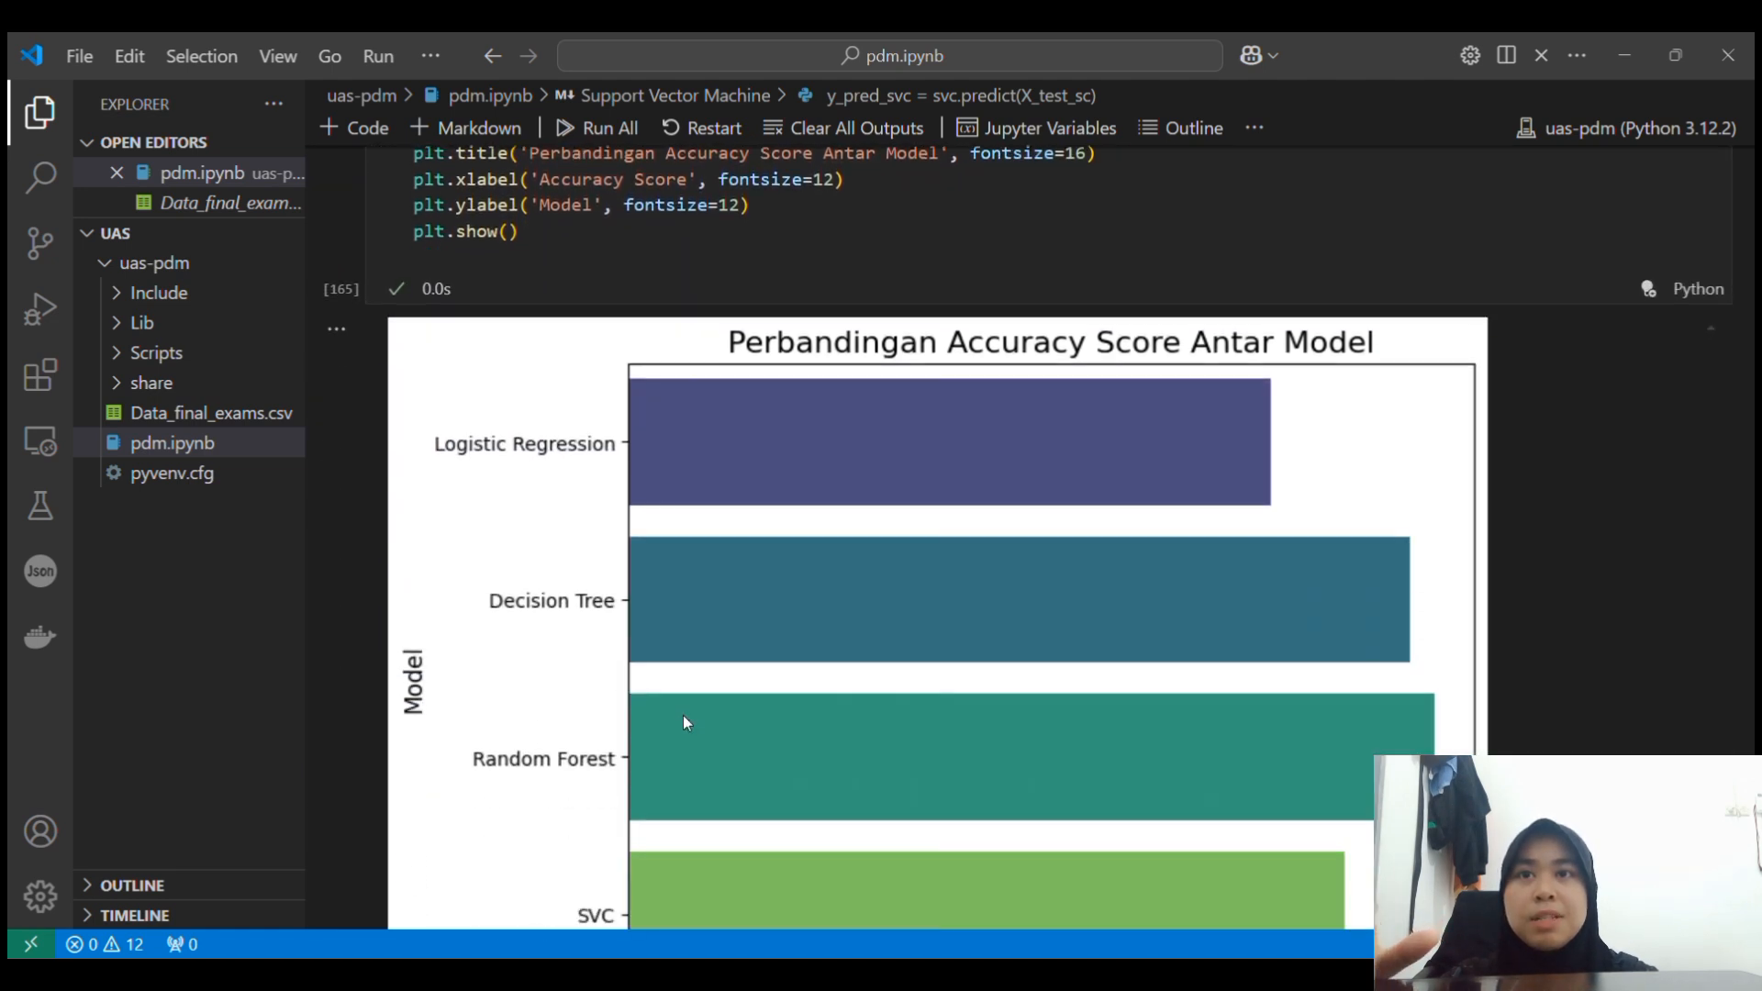
scroll(683, 716, up, 1)
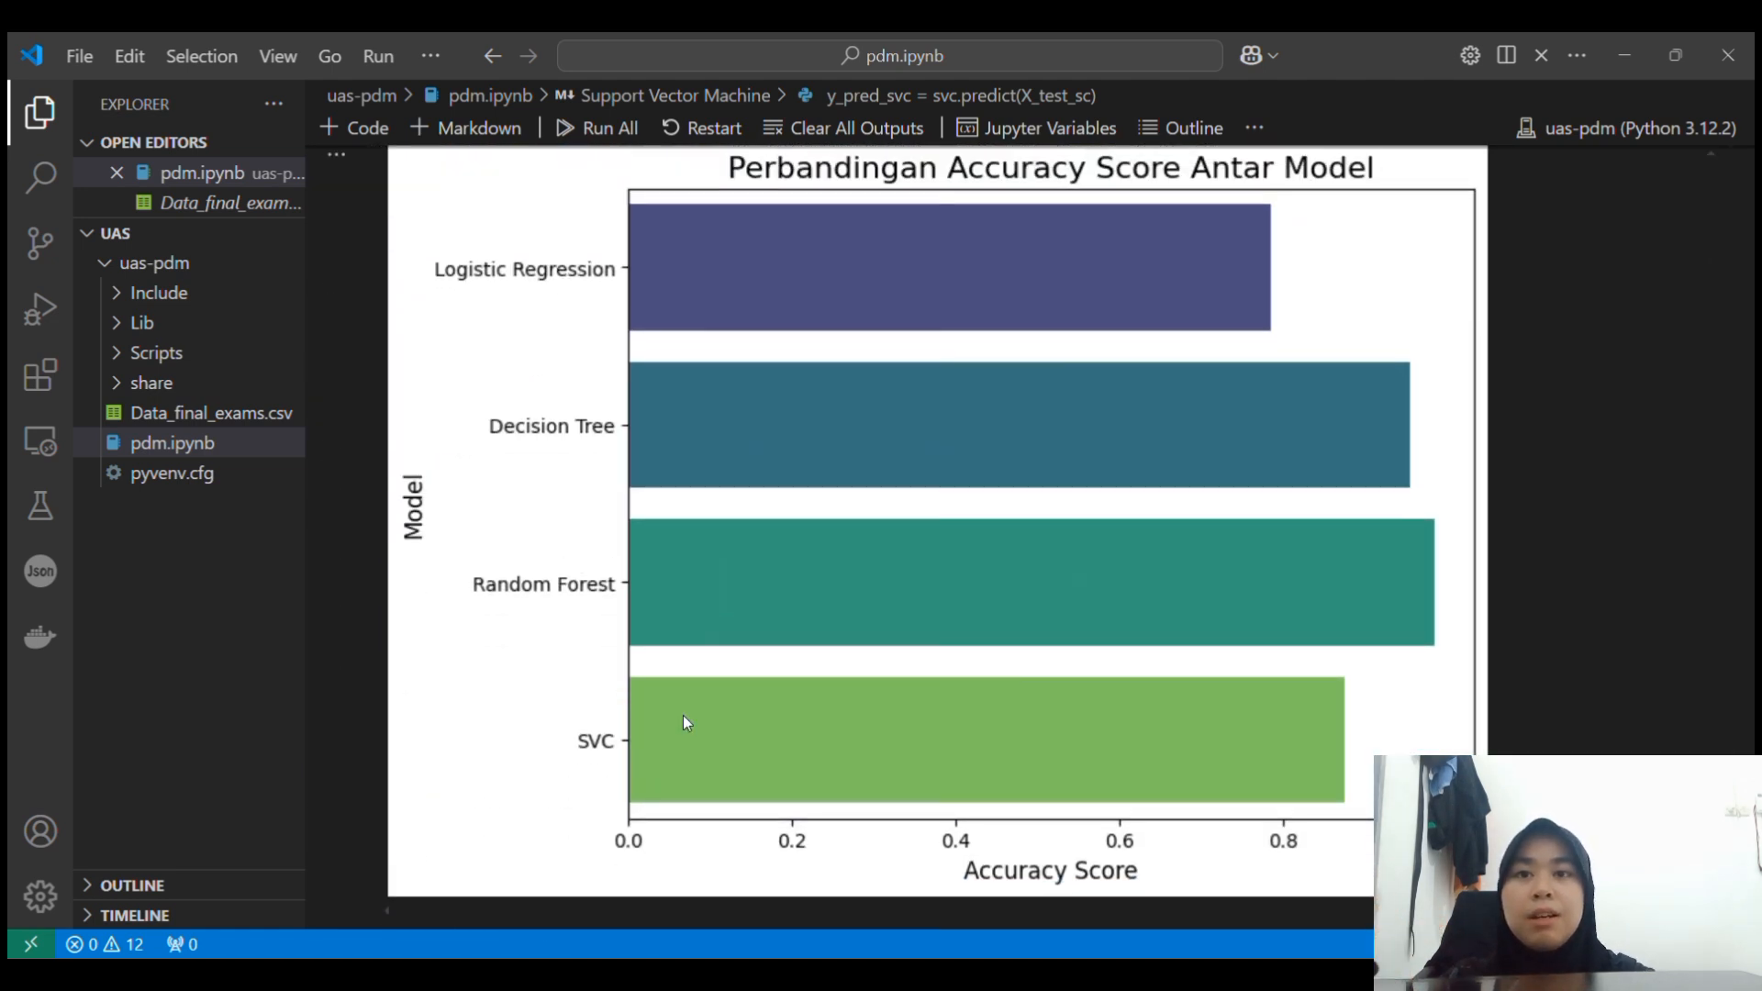
scroll(683, 714, up, 1)
scroll(683, 713, down, 2)
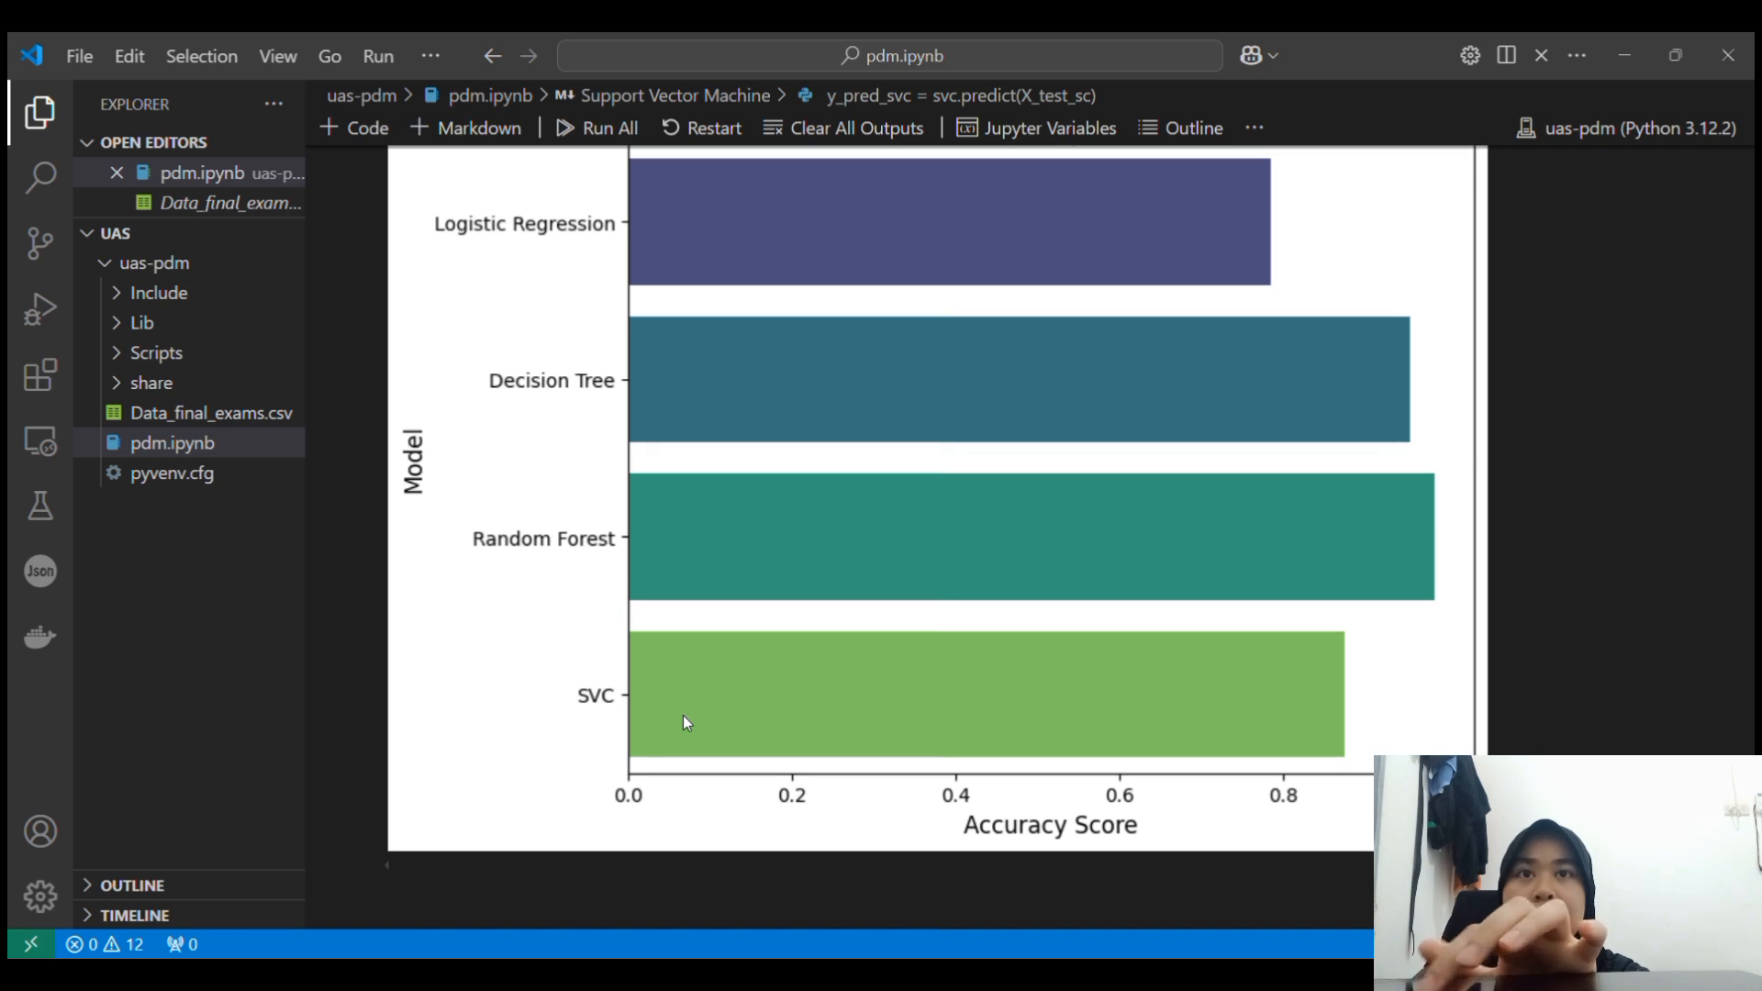
scroll(1340, 578, down, 1)
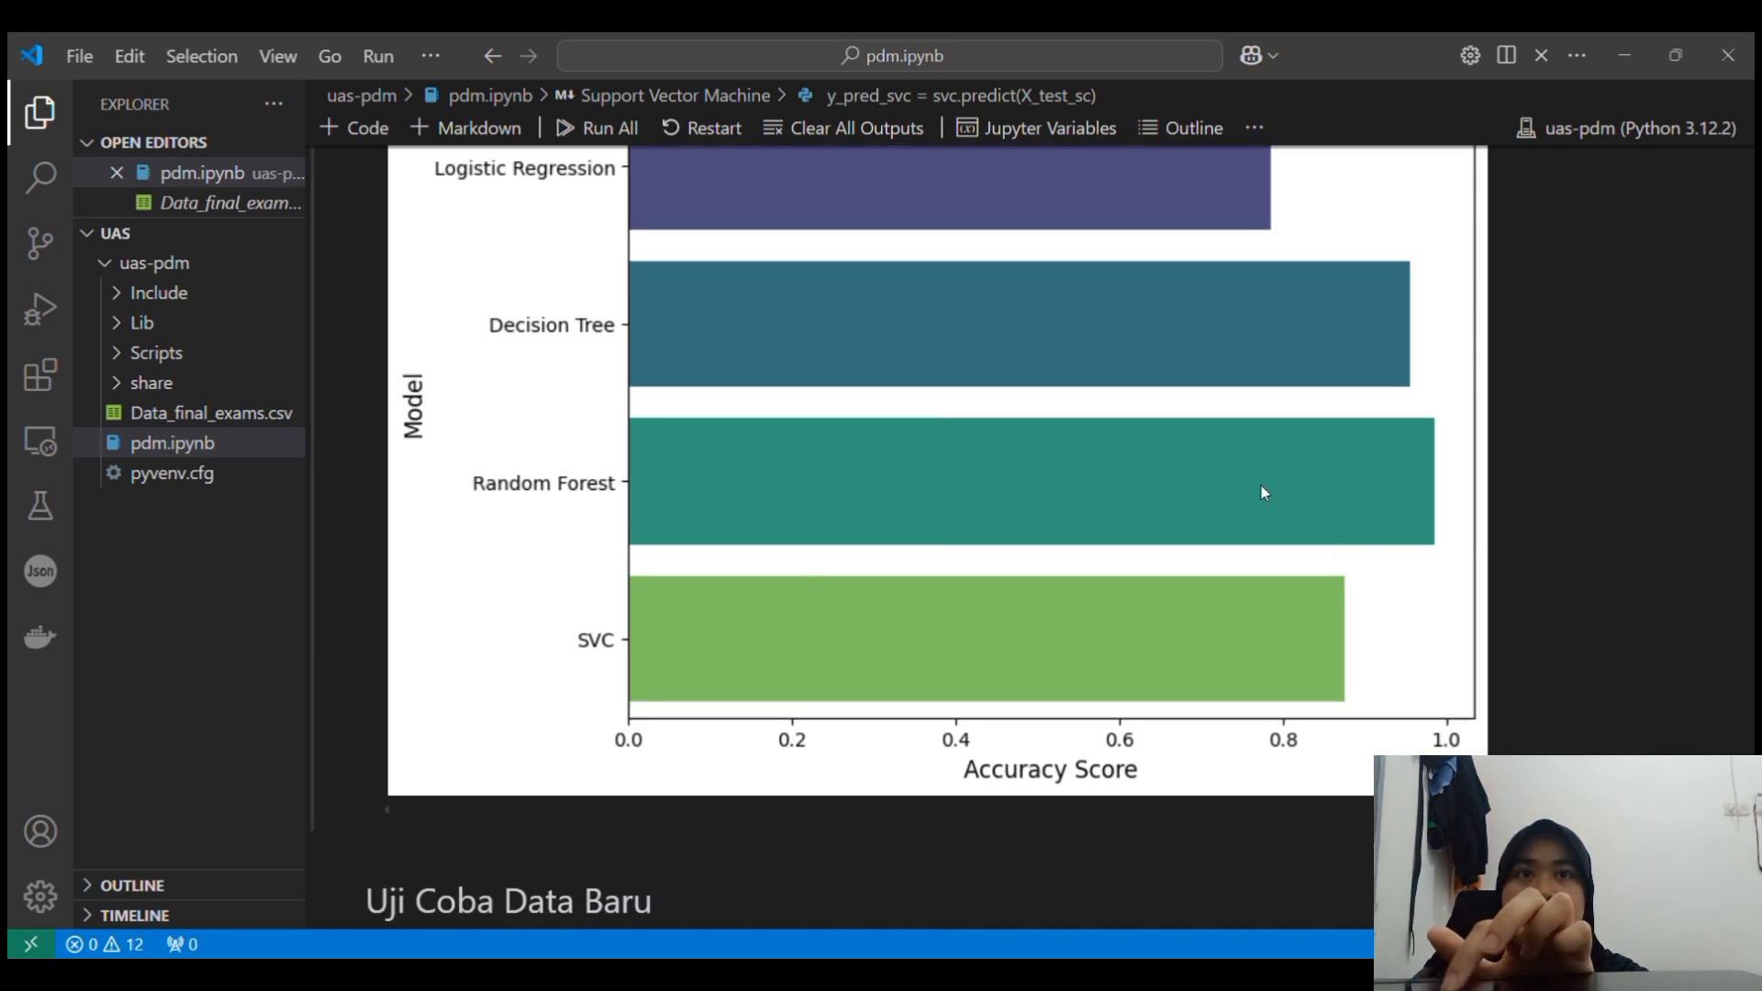
scroll(1391, 505, up, 1)
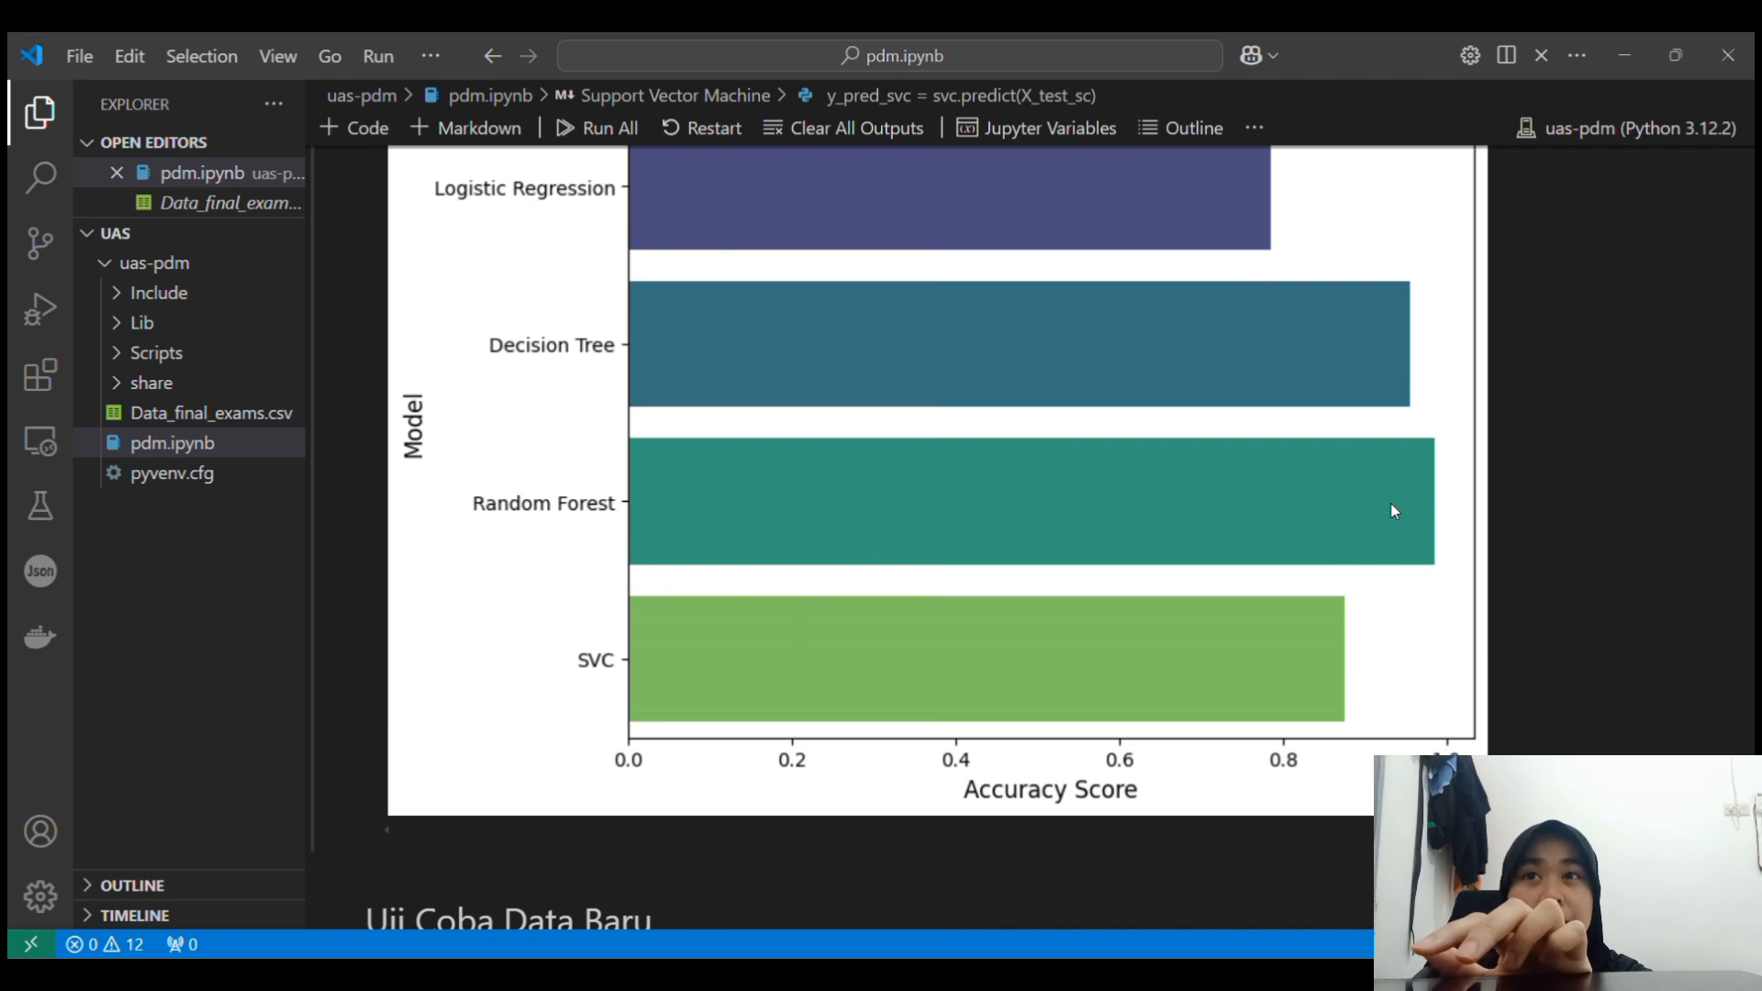
In the Uji Coba Data Baru cell, highlight the three new_data rows and remove the trailing spaces after the last row.
scroll(1391, 505, down, 5)
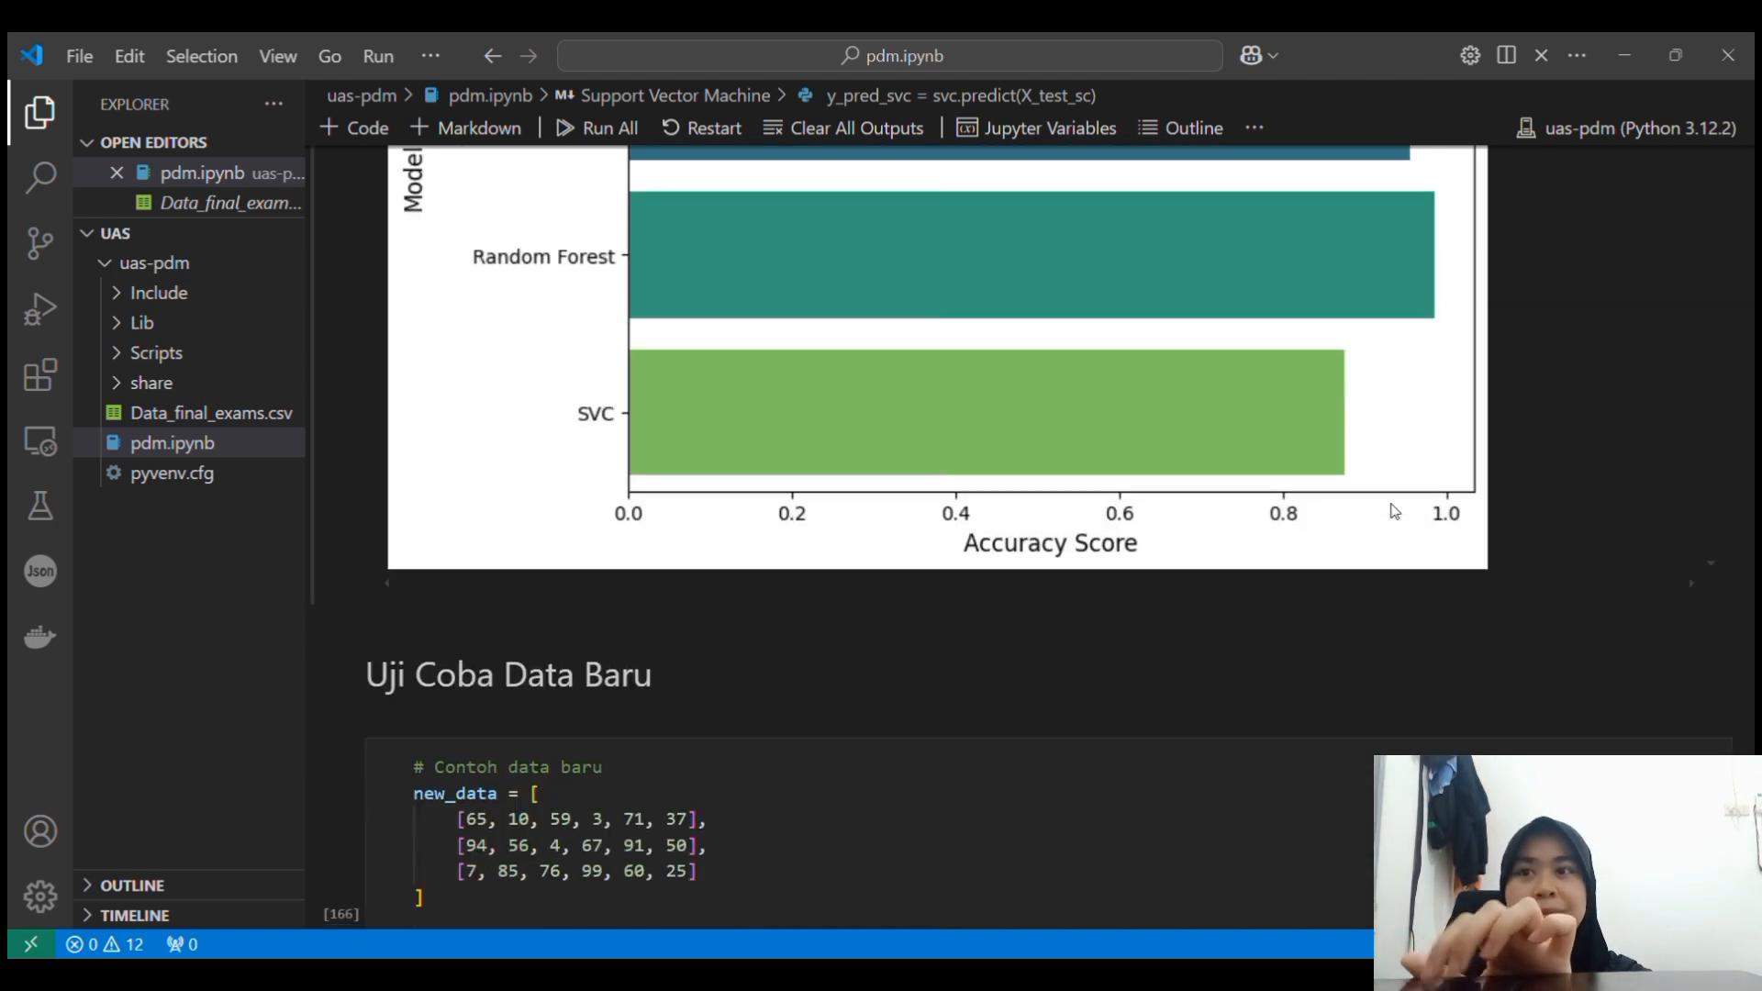
scroll(1390, 511, down, 1)
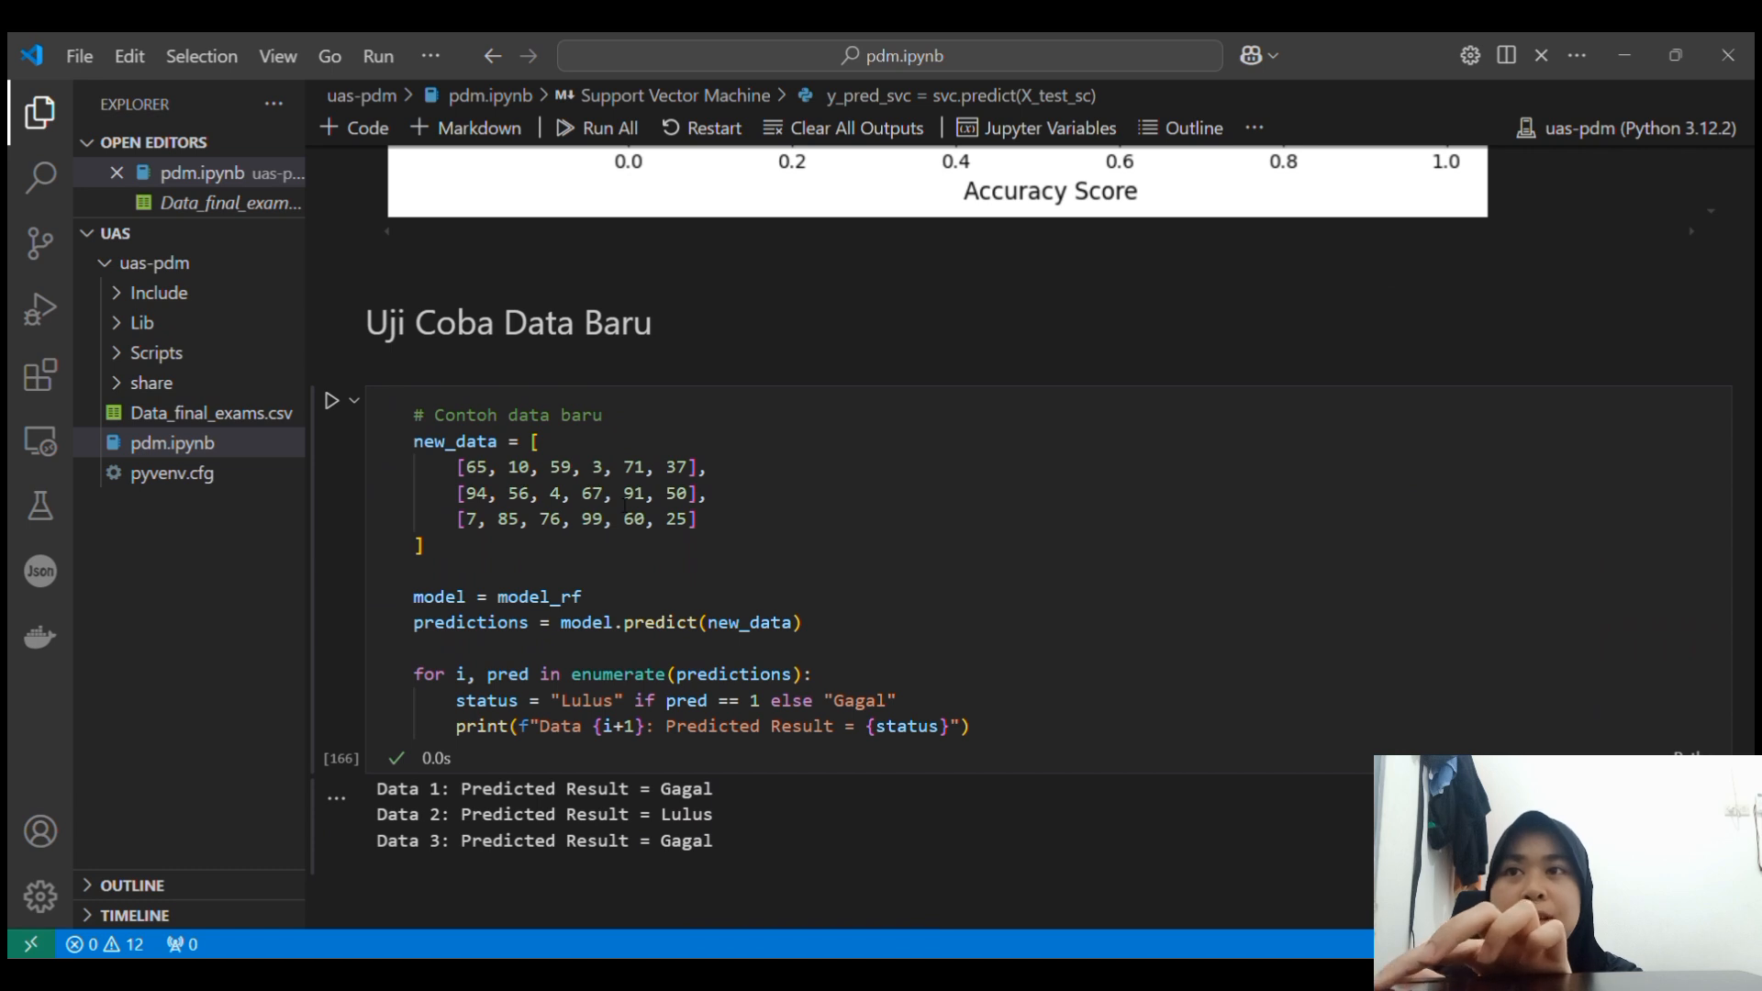
drag(456, 470, 732, 528)
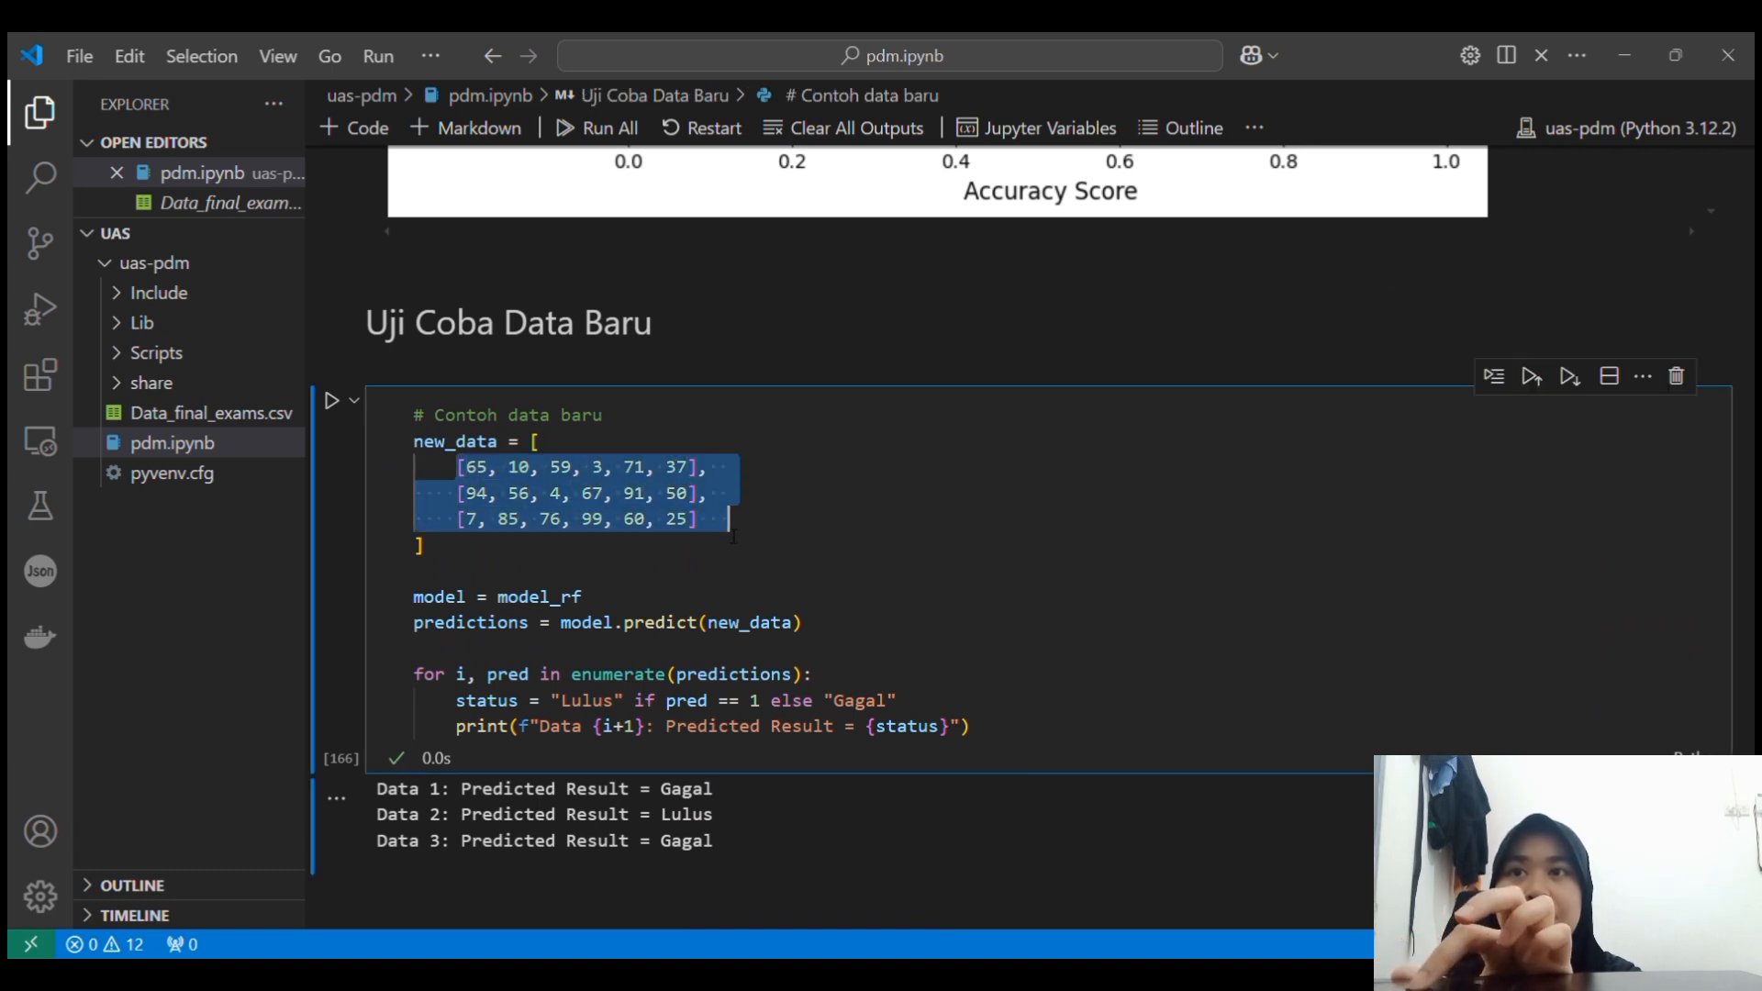
click(732, 532)
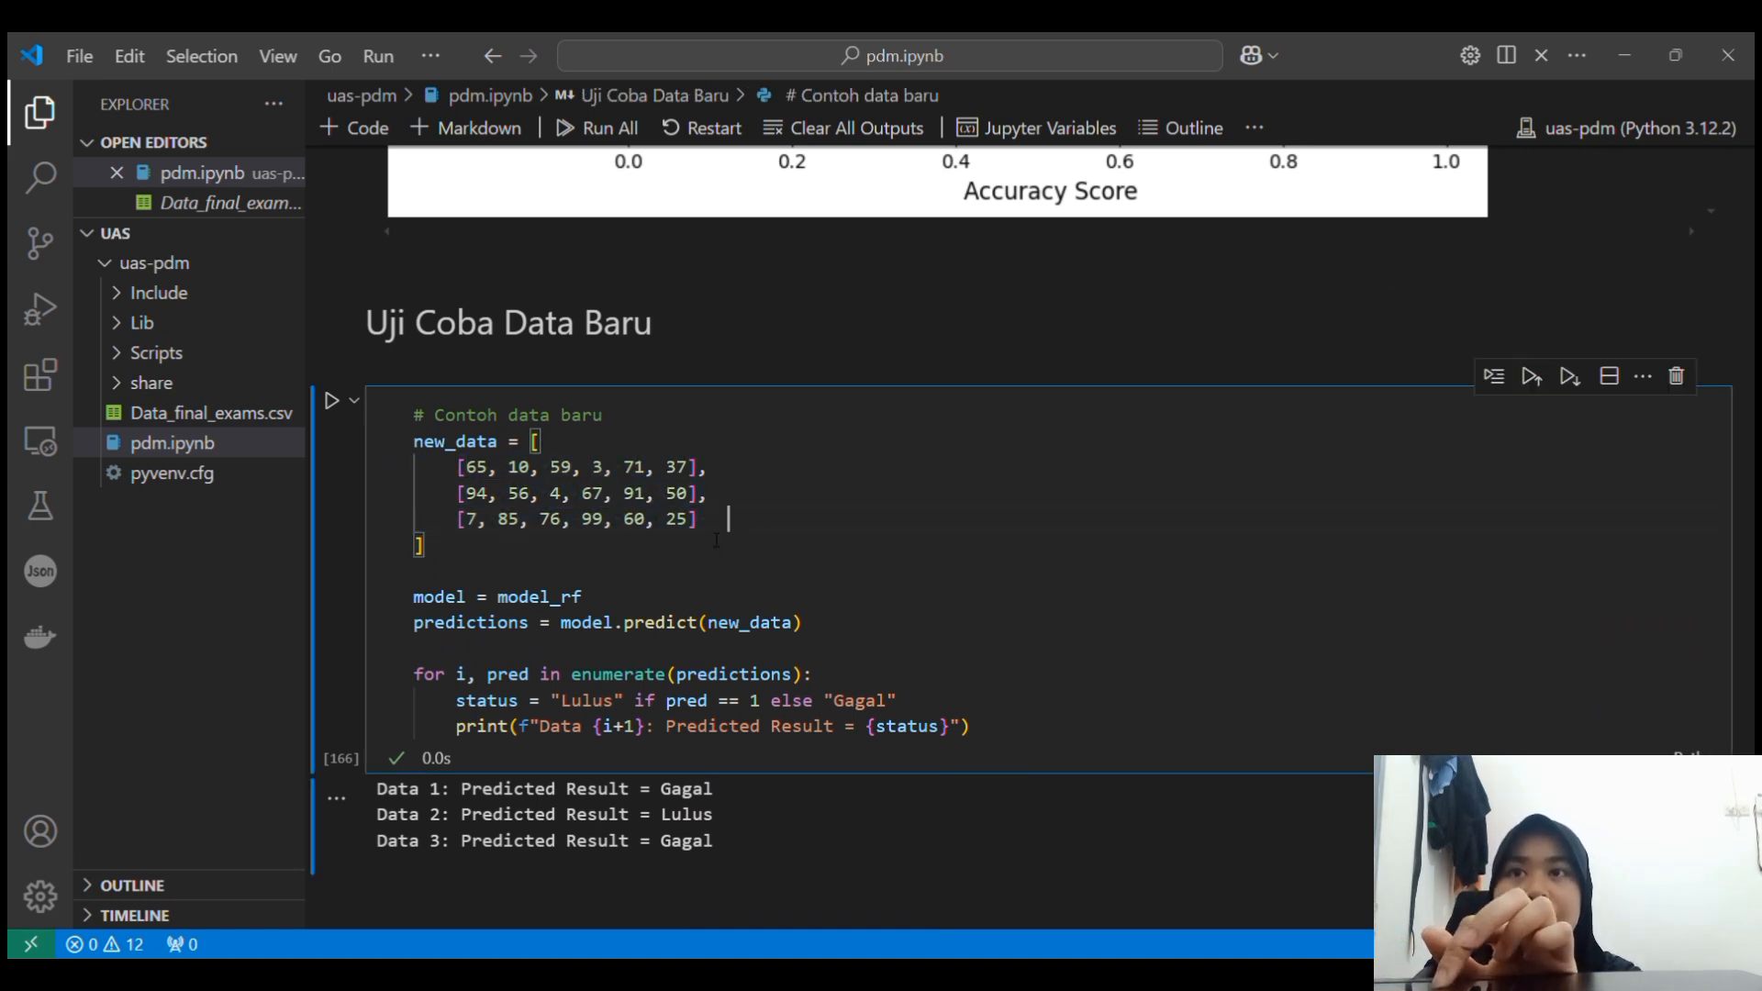
double_click(714, 533)
key(BackSpace)
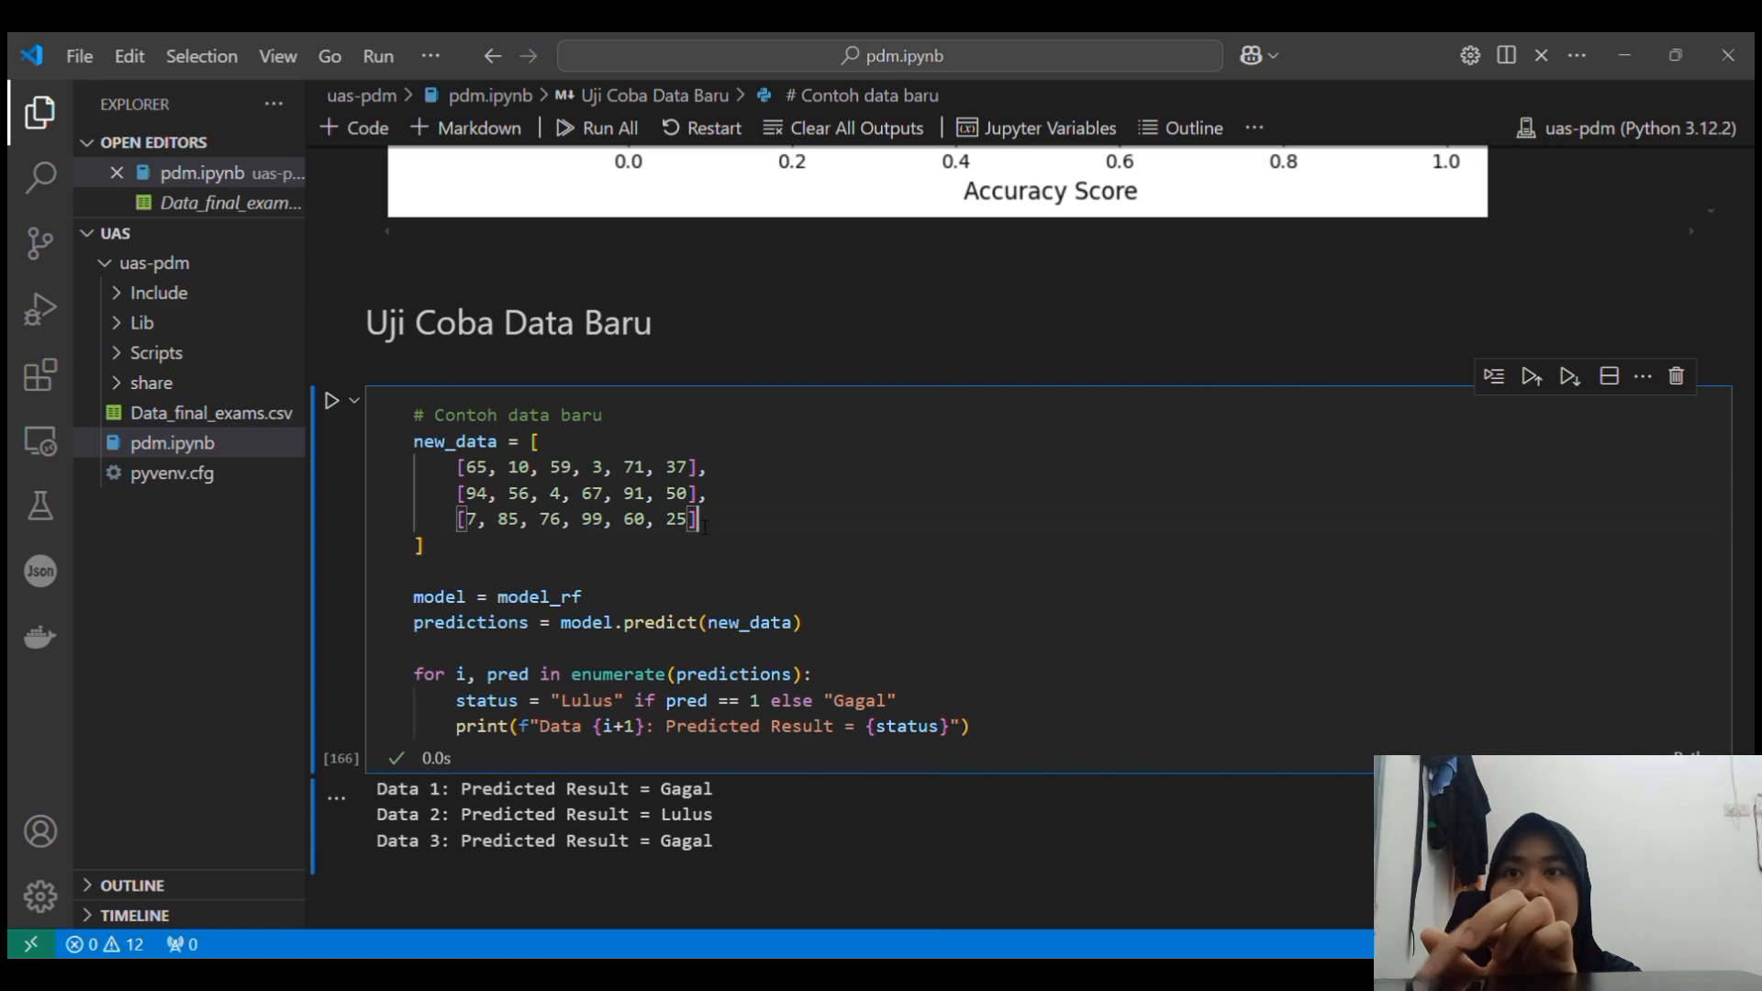
Highlight model_rf in the new-data test cell and review the prediction loop and the predicted result printed for each row.
scroll(705, 525, down, 2)
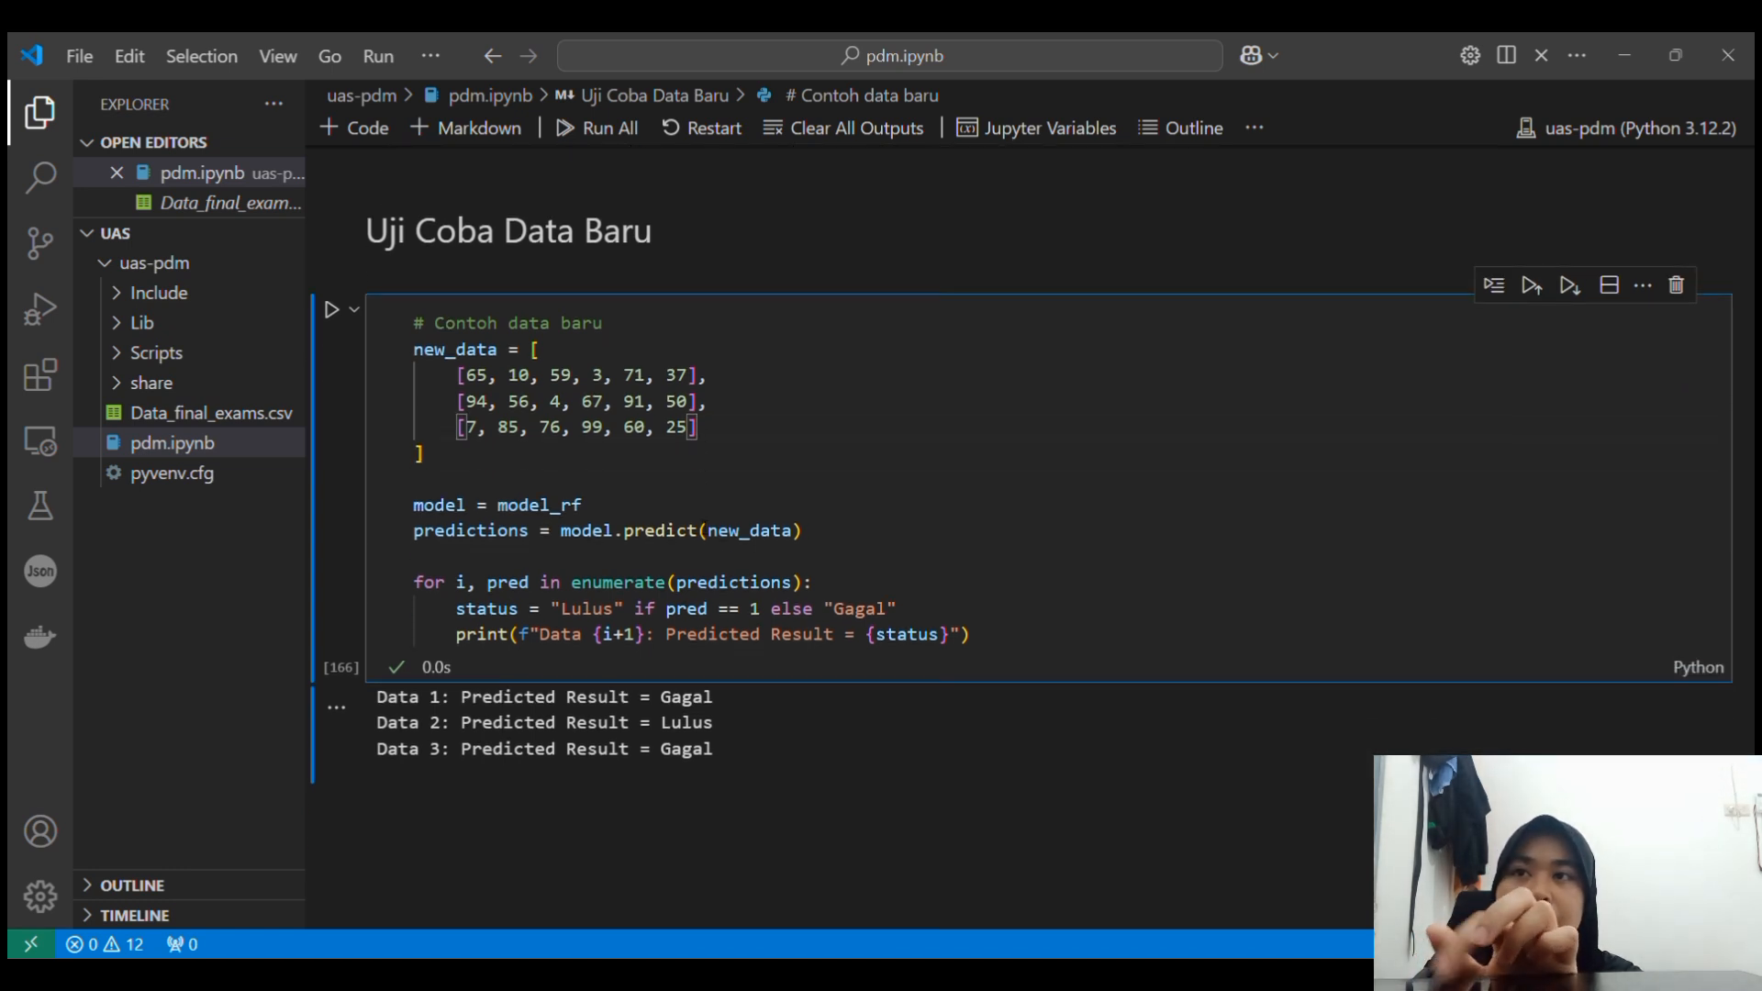
double_click(598, 511)
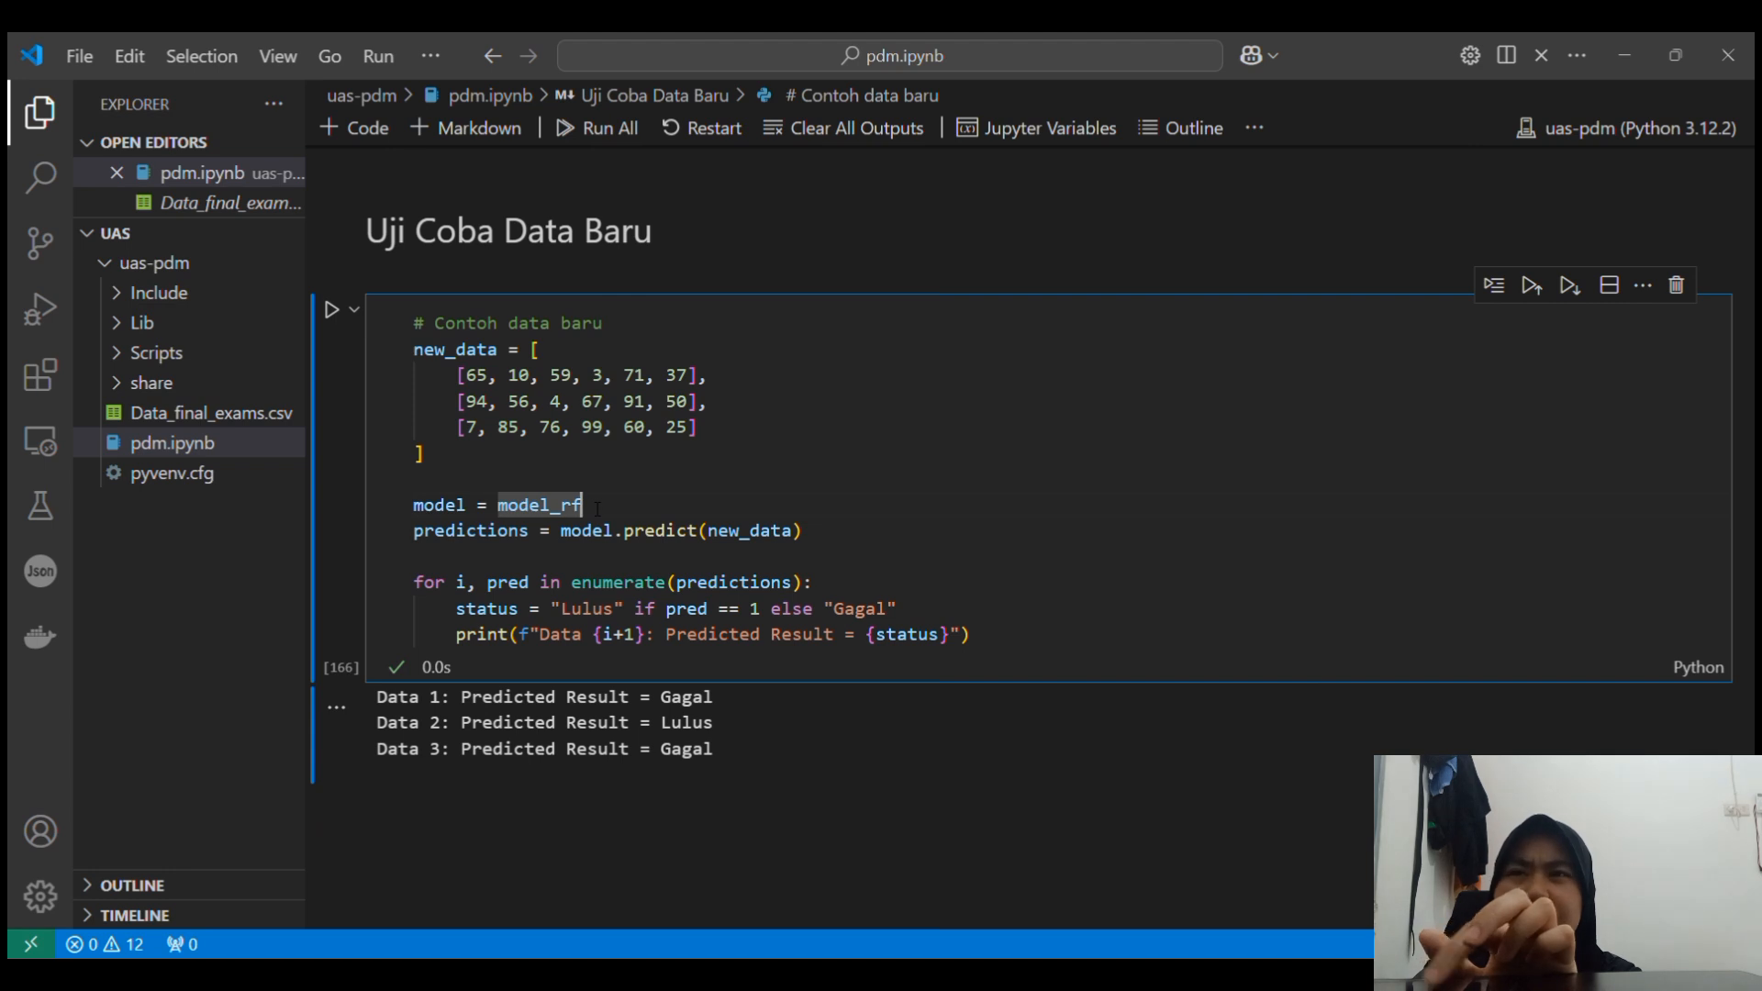
mouse_move(503, 509)
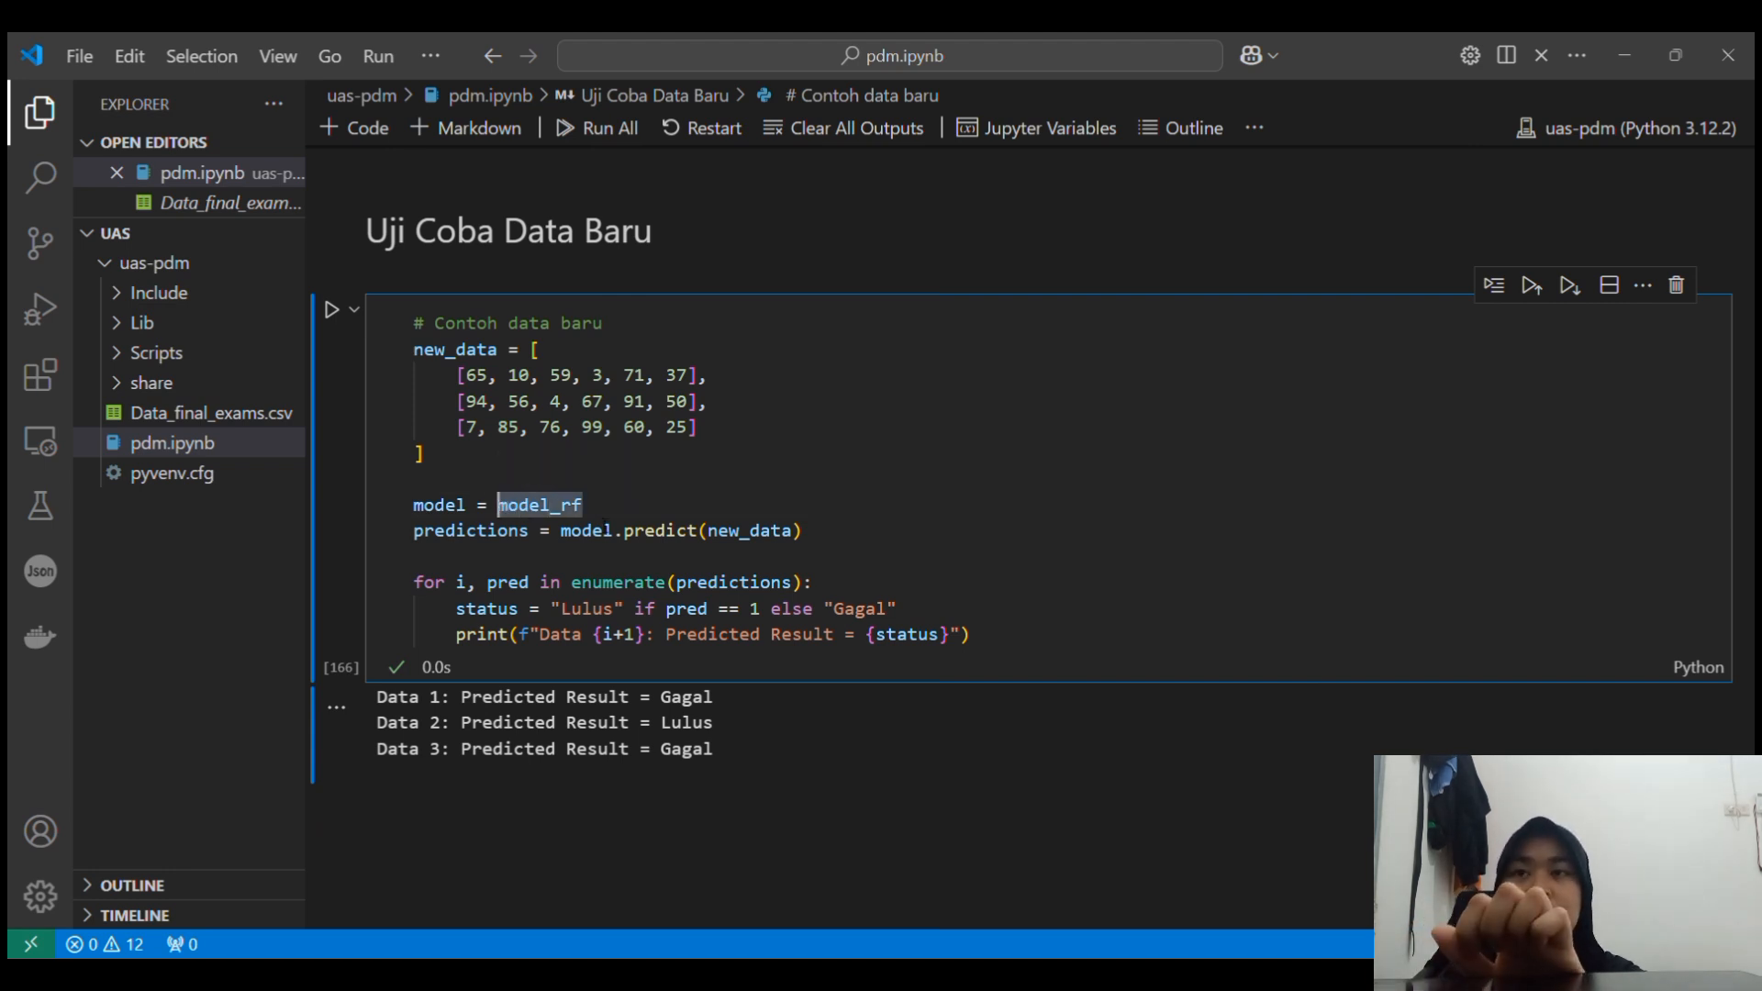
scroll(604, 525, down, 1)
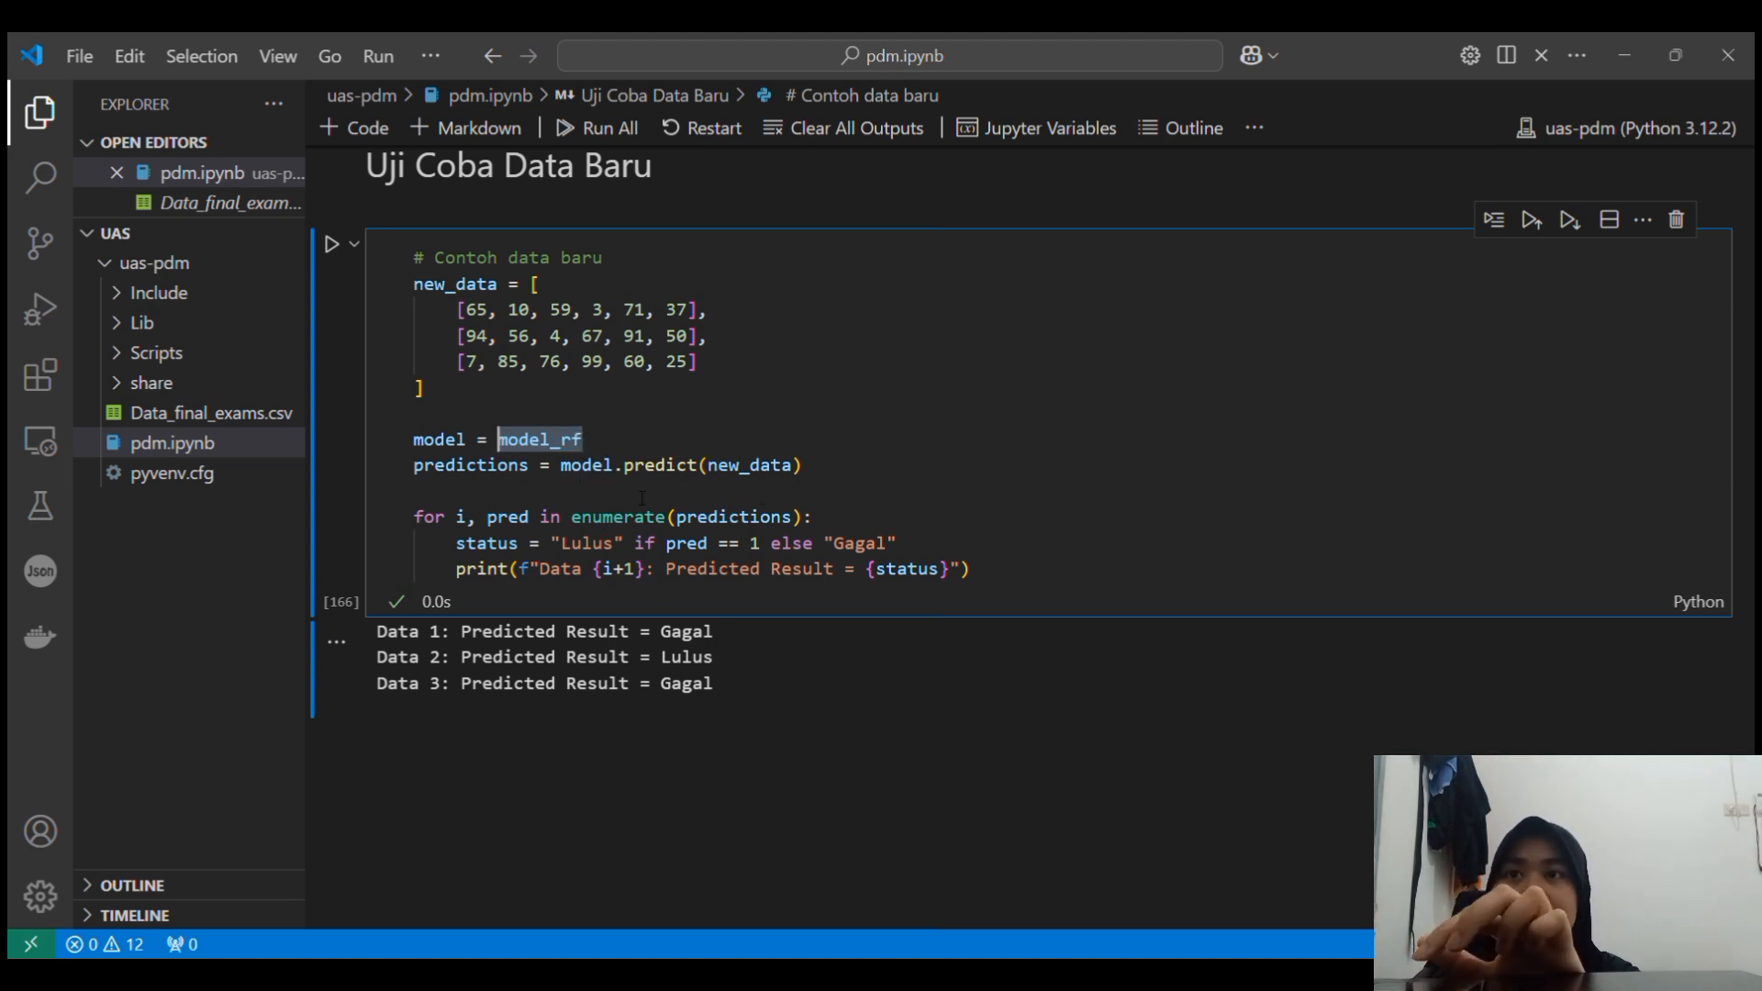
scroll(498, 438, down, 1)
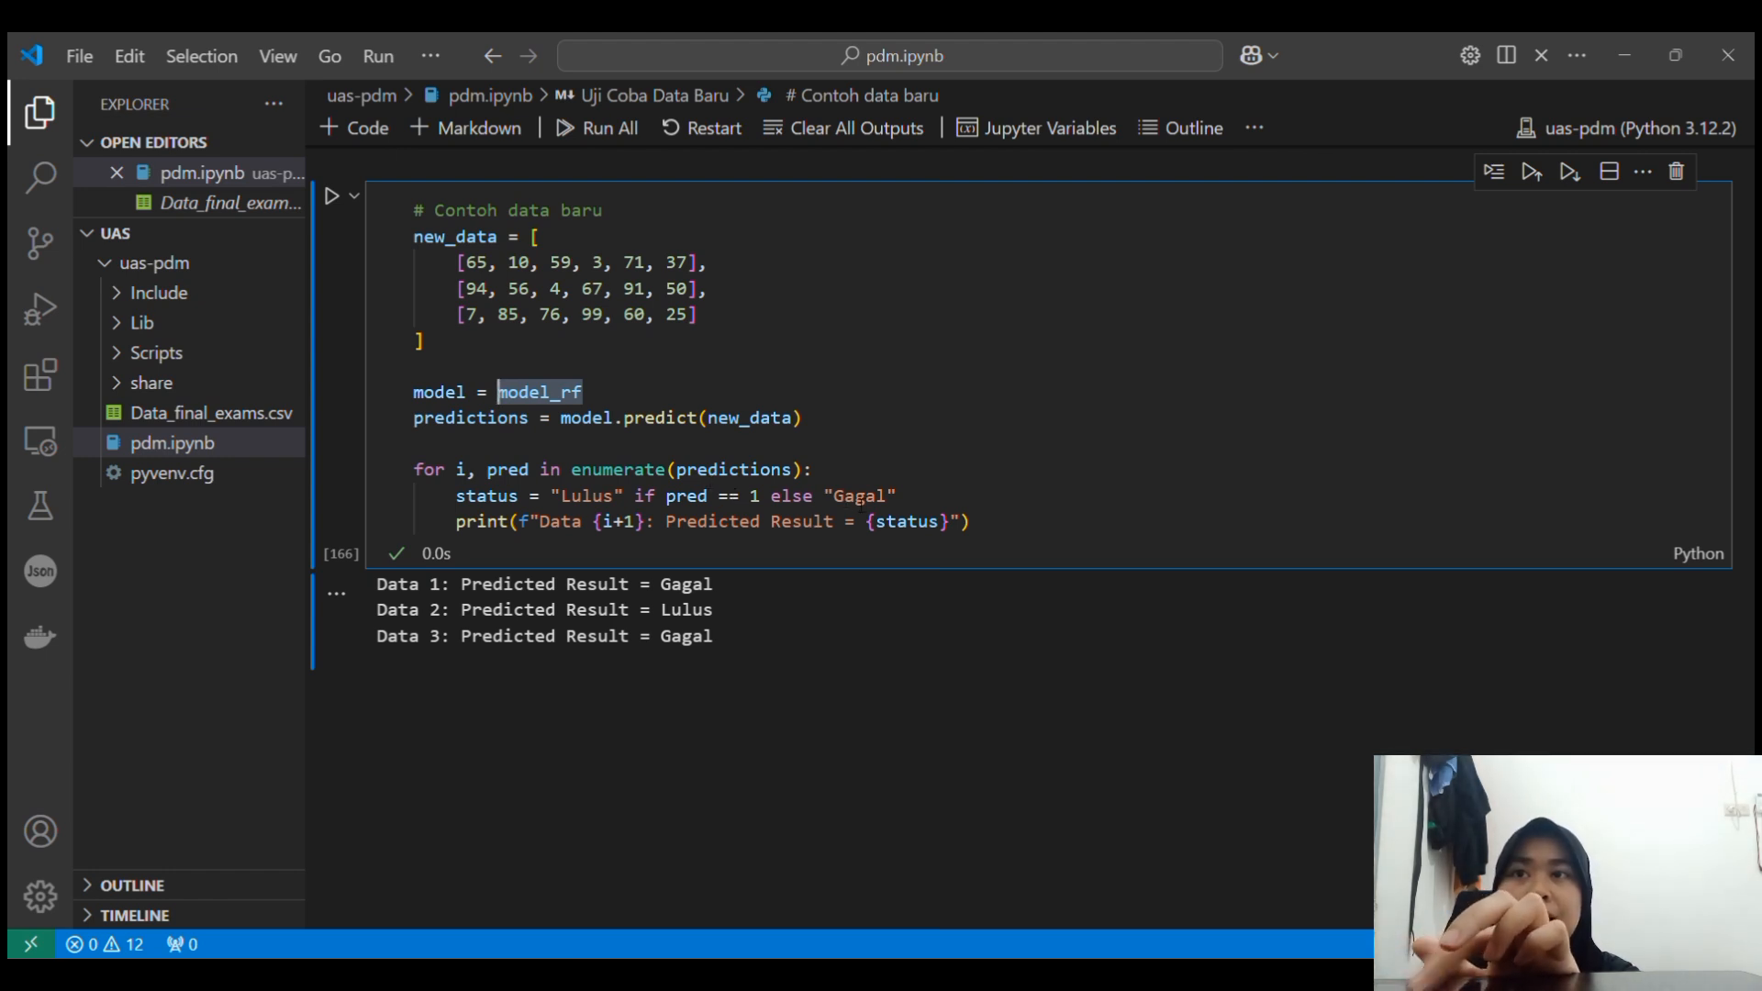
scroll(826, 551, down, 1)
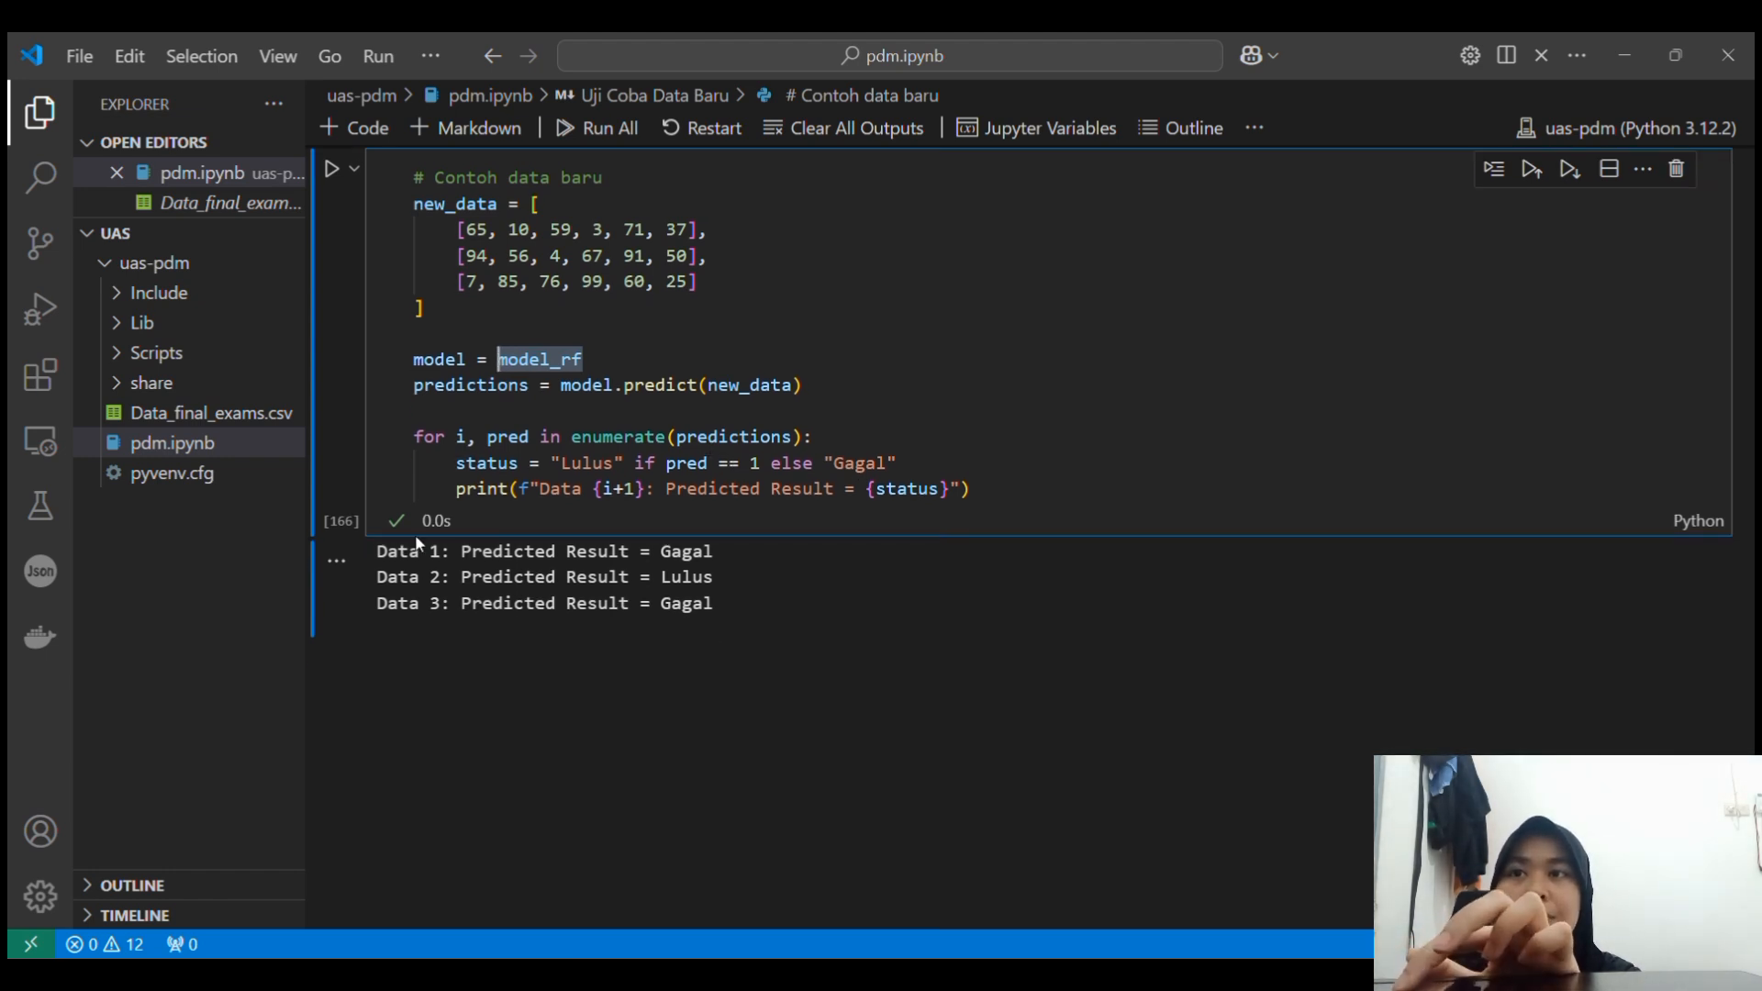